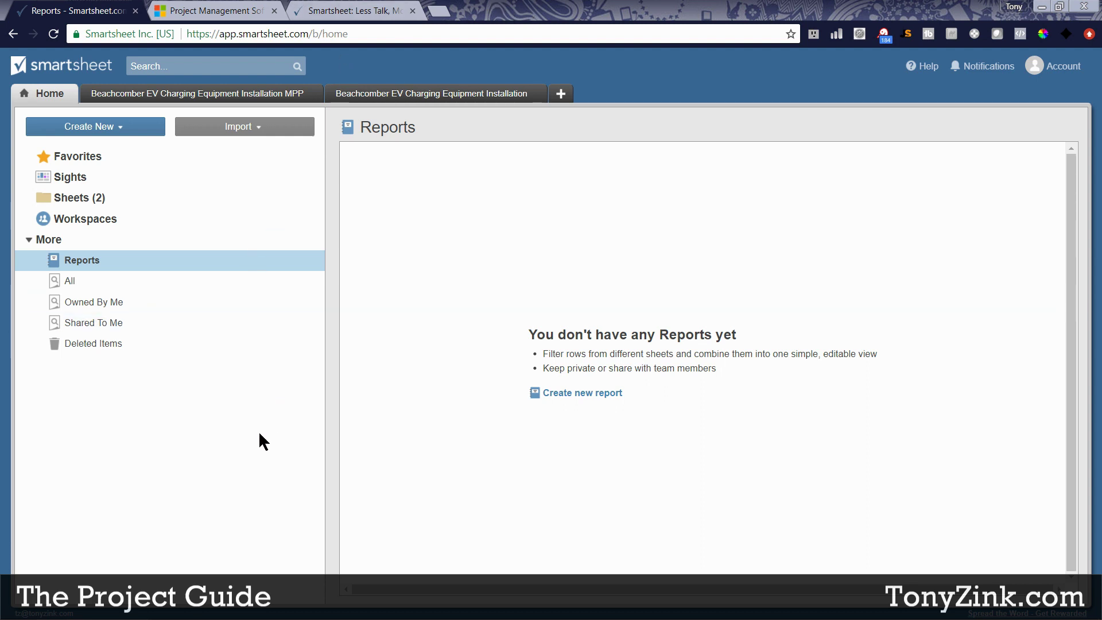
# - Bring up the EV charging plan in Project and glance over the Resource, Report and Project tabs
pyautogui.click(331, 608)
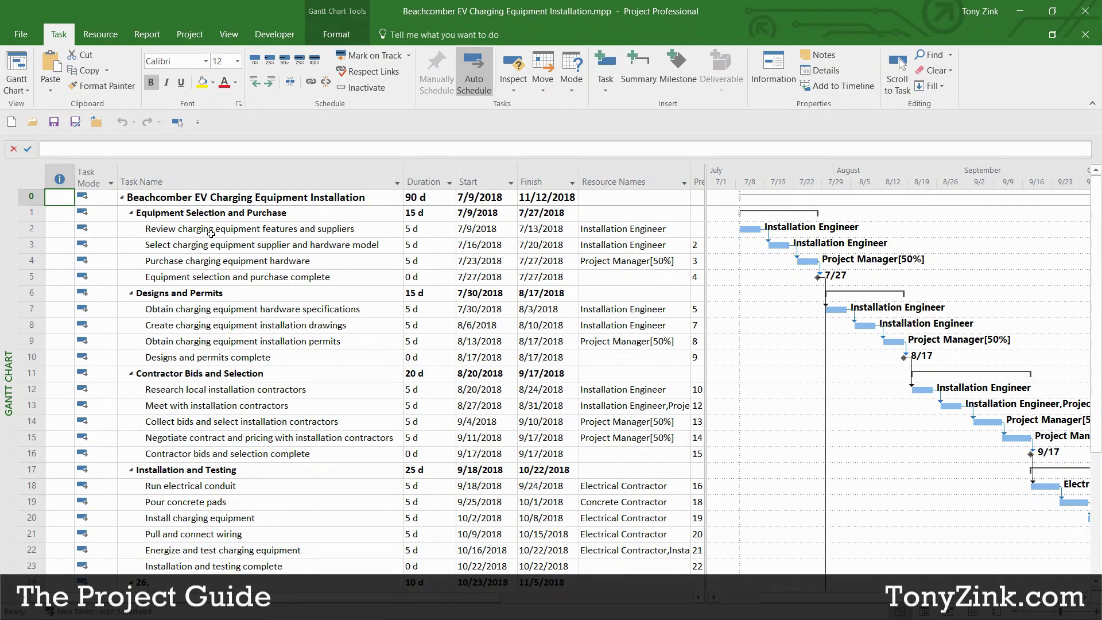
pyautogui.click(112, 35)
pyautogui.click(148, 35)
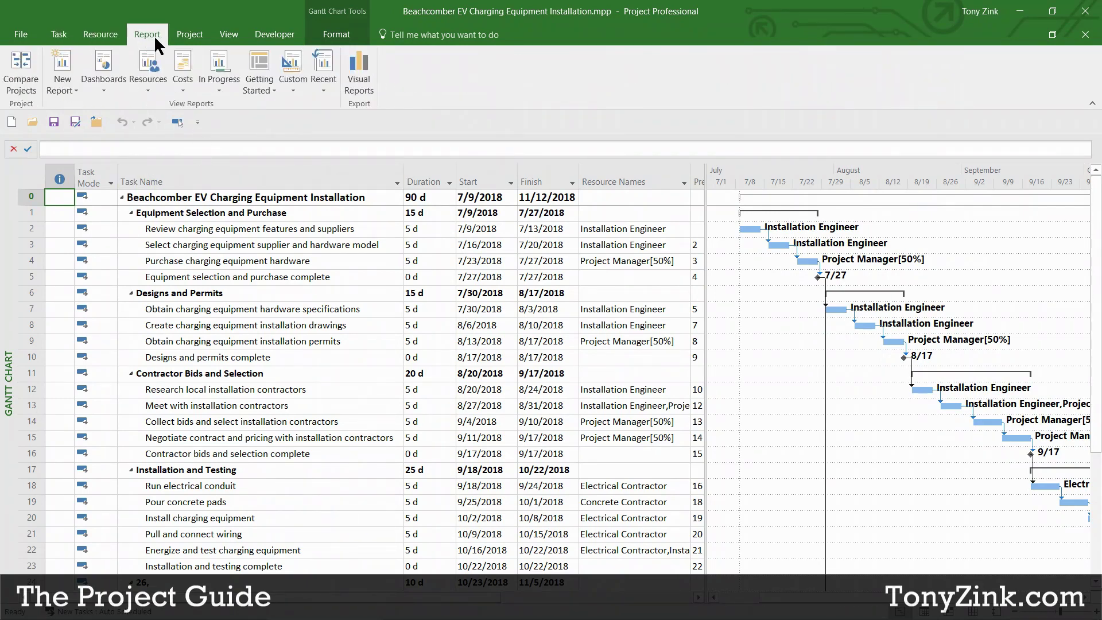
pyautogui.click(192, 36)
pyautogui.click(64, 36)
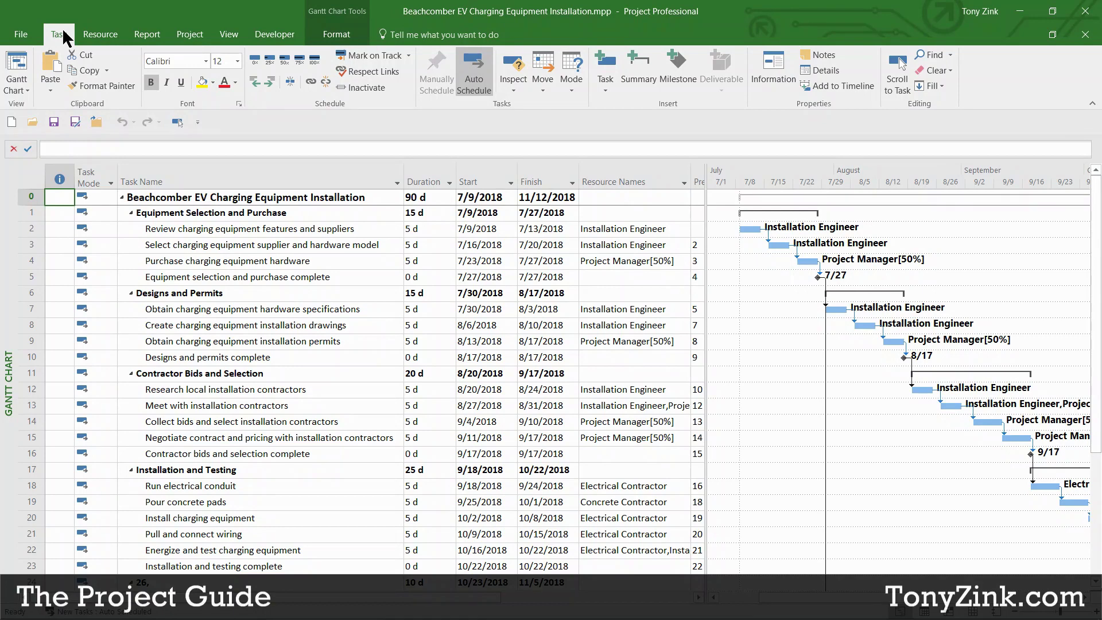
# - Cycle through the Resource, Report, Project and View tabs again, finishing on View
pyautogui.click(101, 34)
pyautogui.click(147, 34)
pyautogui.click(190, 34)
pyautogui.click(229, 35)
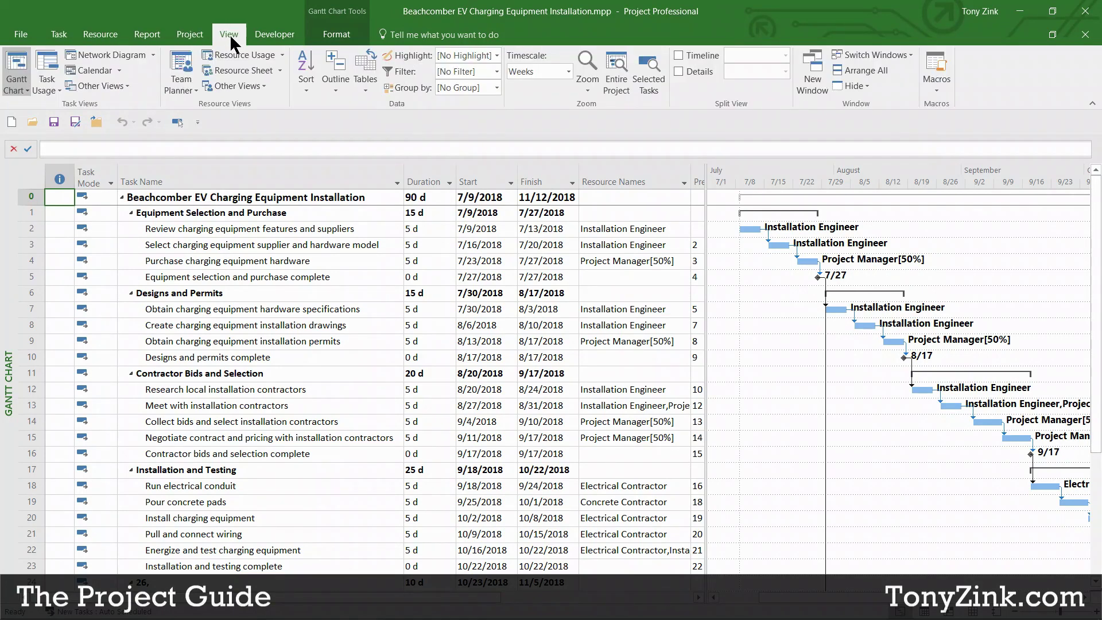
pyautogui.click(59, 35)
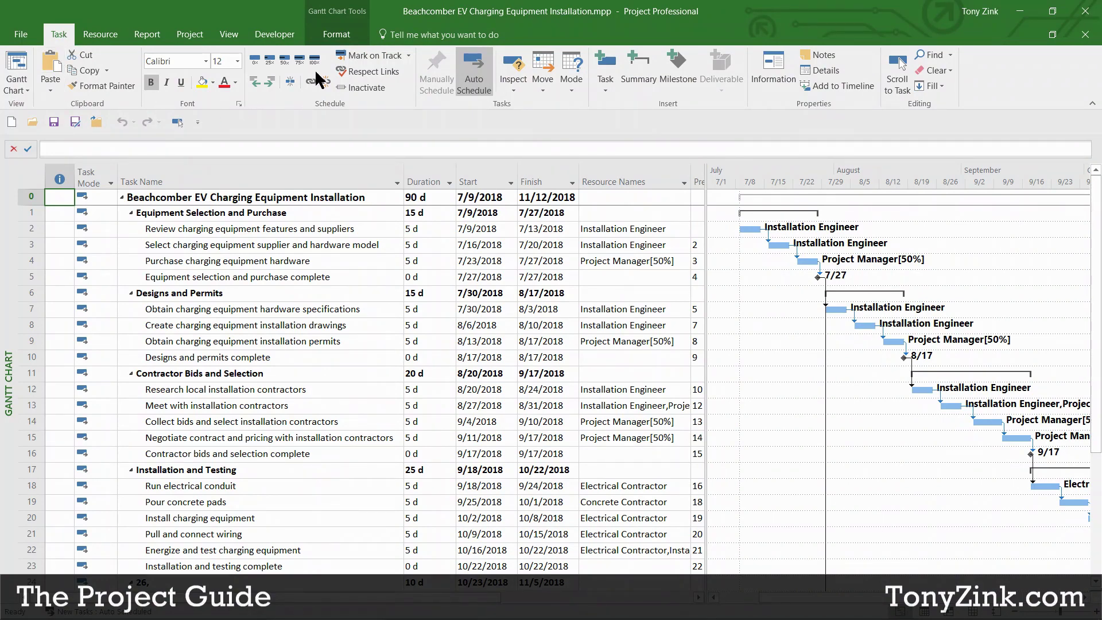
pyautogui.click(93, 34)
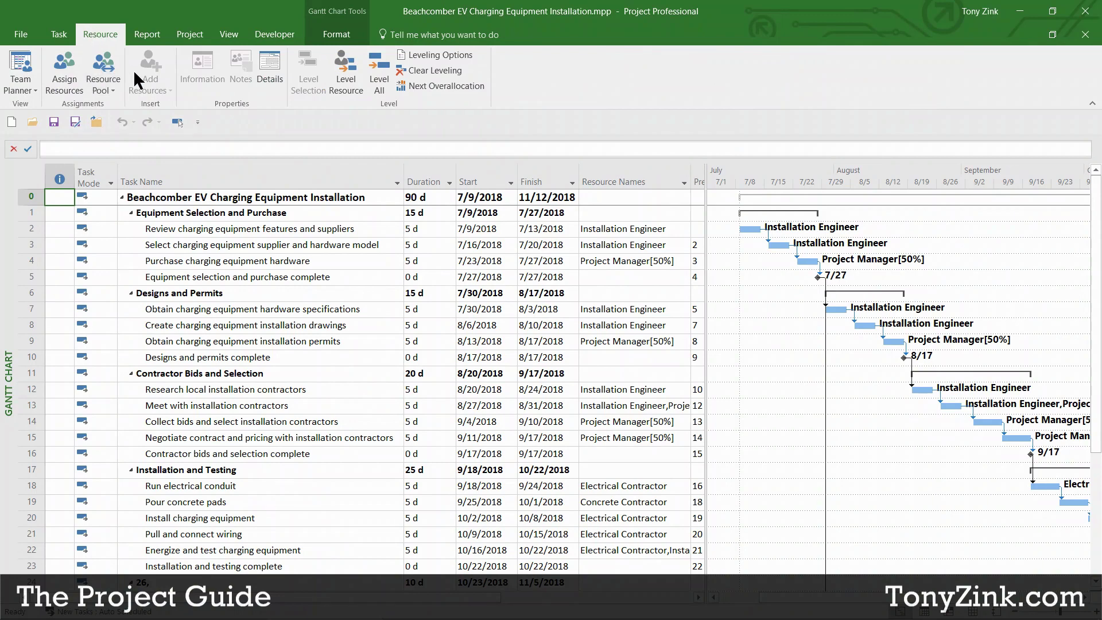
pyautogui.click(144, 36)
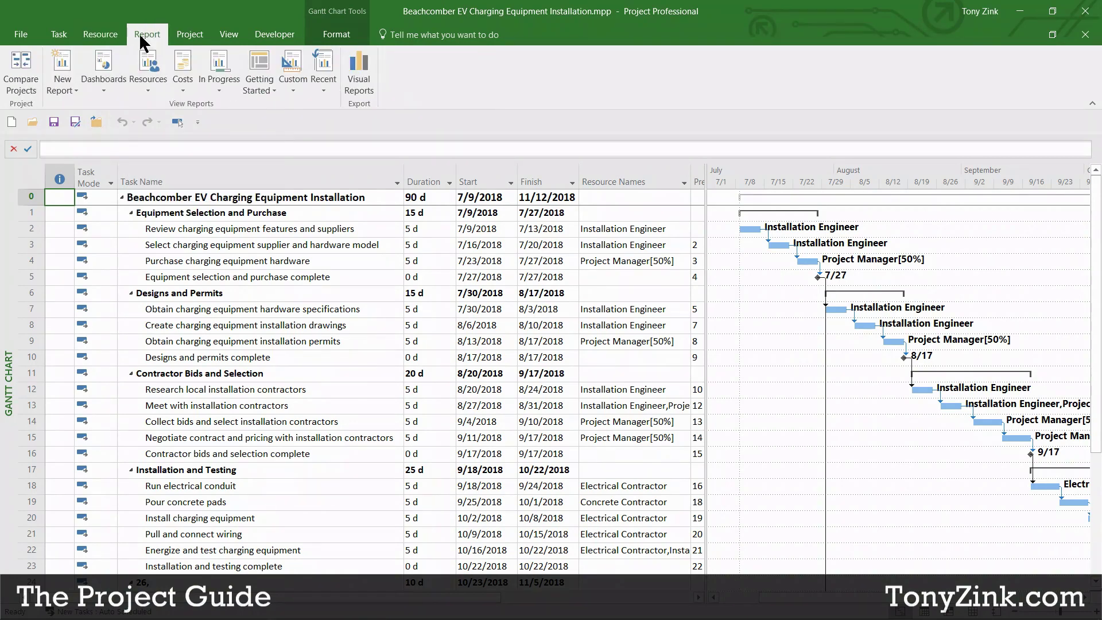
pyautogui.click(228, 33)
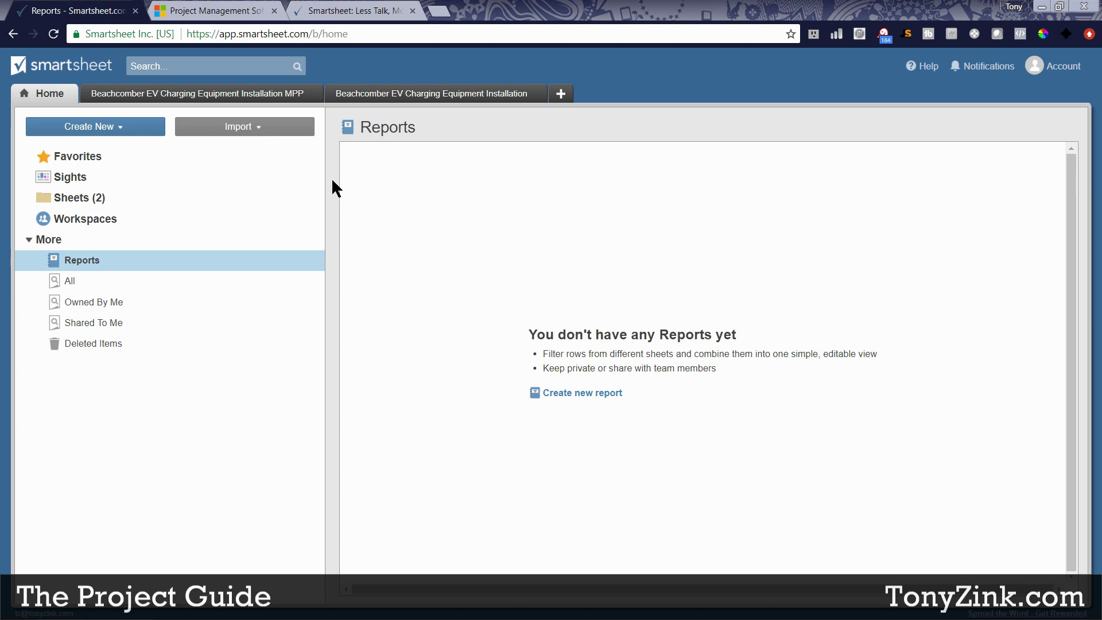
# - Switch to the 'Beachcomber EV Charging Equipment Installation' sheet tab rather than the MPP copy
pyautogui.click(372, 96)
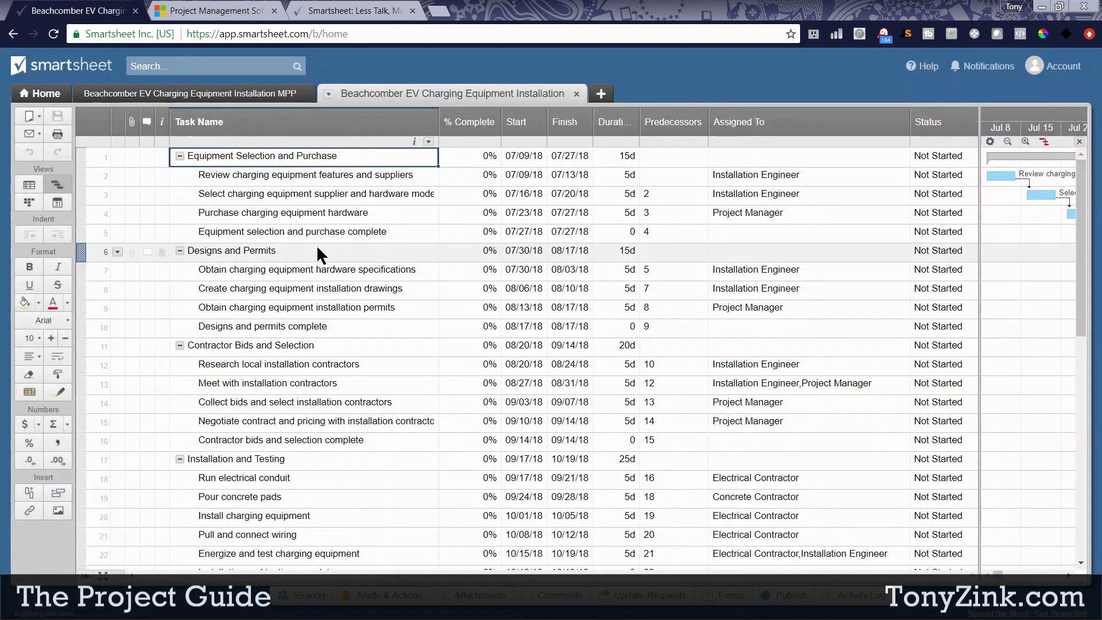
# - Widen the Gantt pane to show Jul 8–mid-September bars, then highlight task names and Start/Finish columns
pyautogui.moveTo(977, 240); pyautogui.dragTo(625, 237)
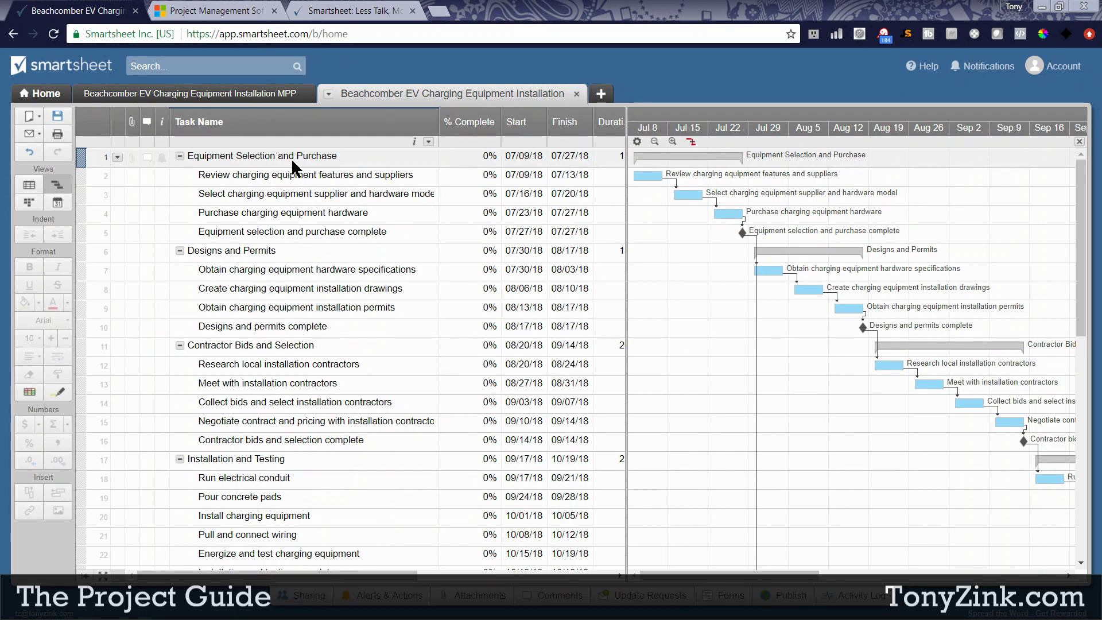
pyautogui.moveTo(291, 157); pyautogui.dragTo(281, 459)
pyautogui.click(258, 174)
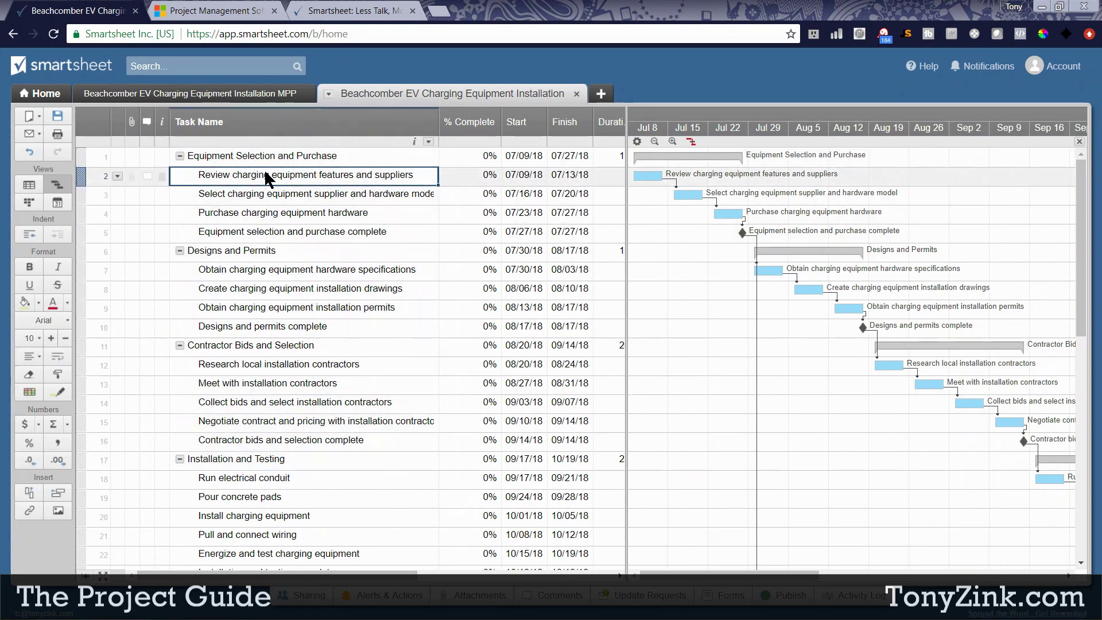
pyautogui.click(267, 156)
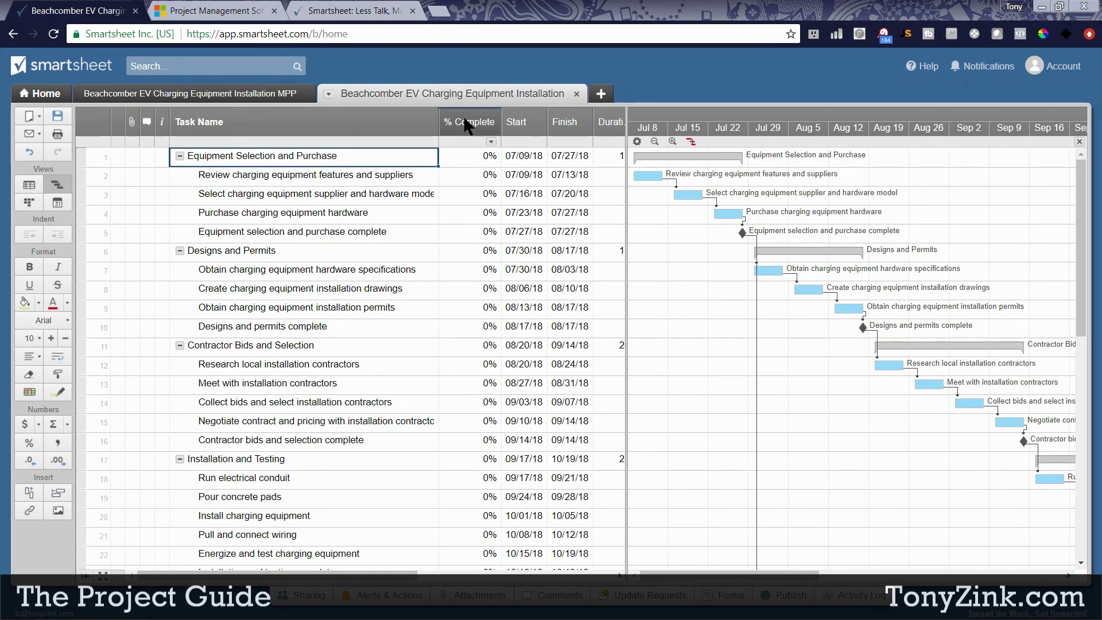
pyautogui.click(518, 122)
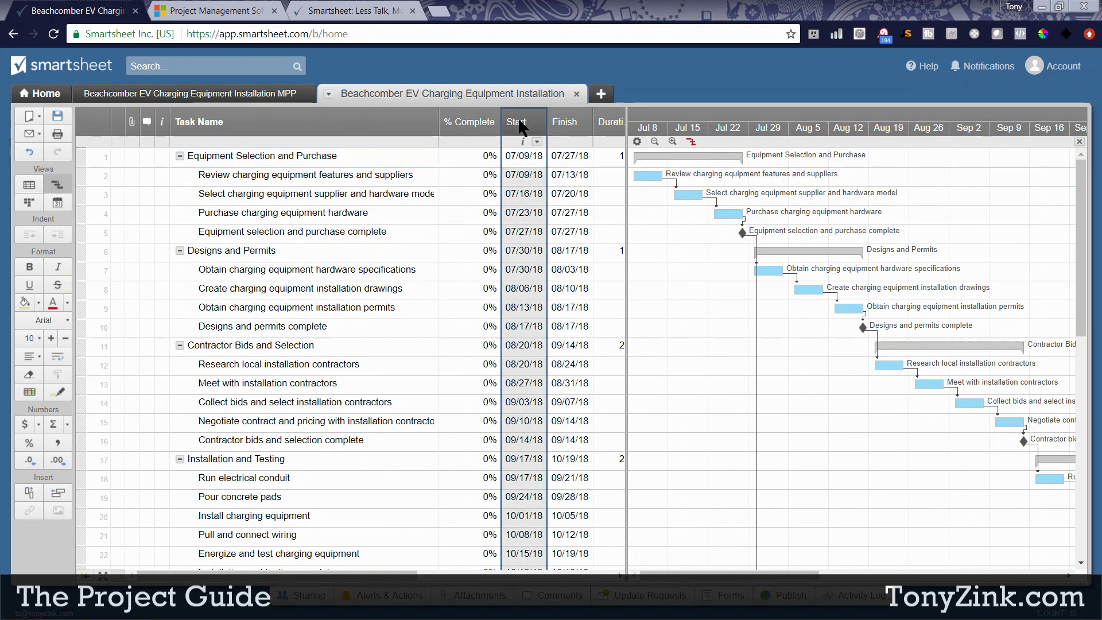
pyautogui.click(577, 123)
pyautogui.click(390, 154)
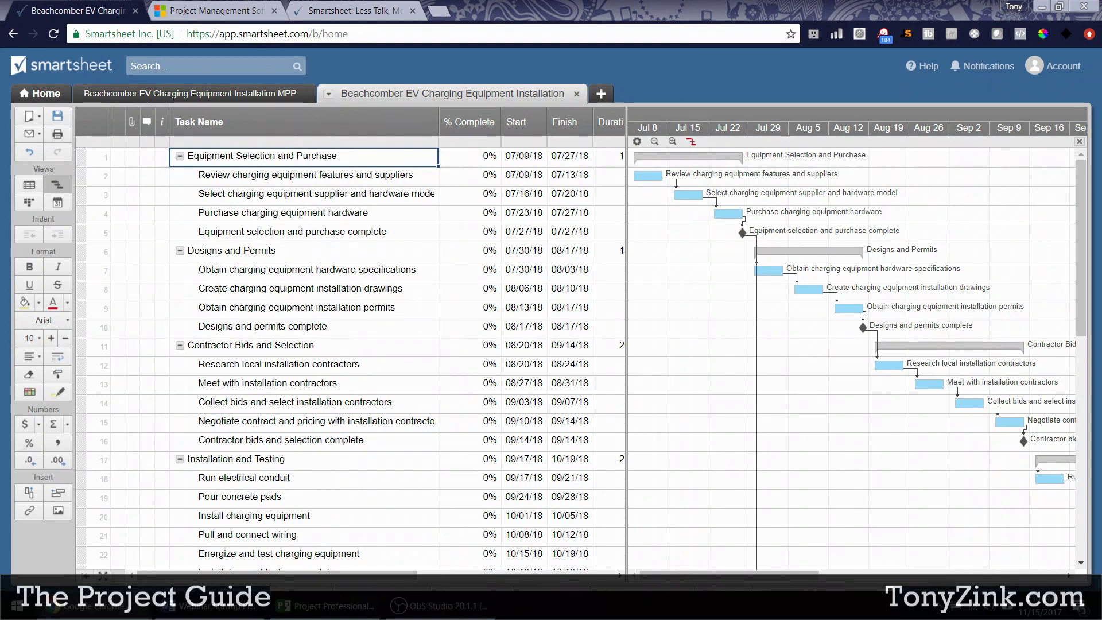
# - In Project, highlight task names and the Duration, Start, Finish and Resource Names columns
pyautogui.click(326, 605)
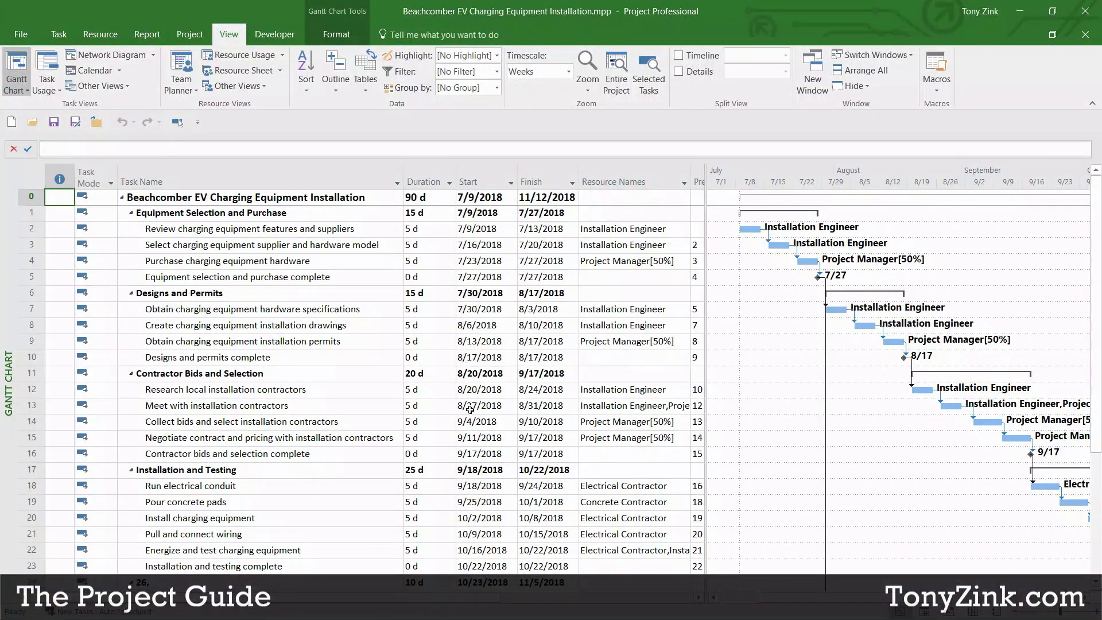
pyautogui.moveTo(167, 198); pyautogui.dragTo(210, 420)
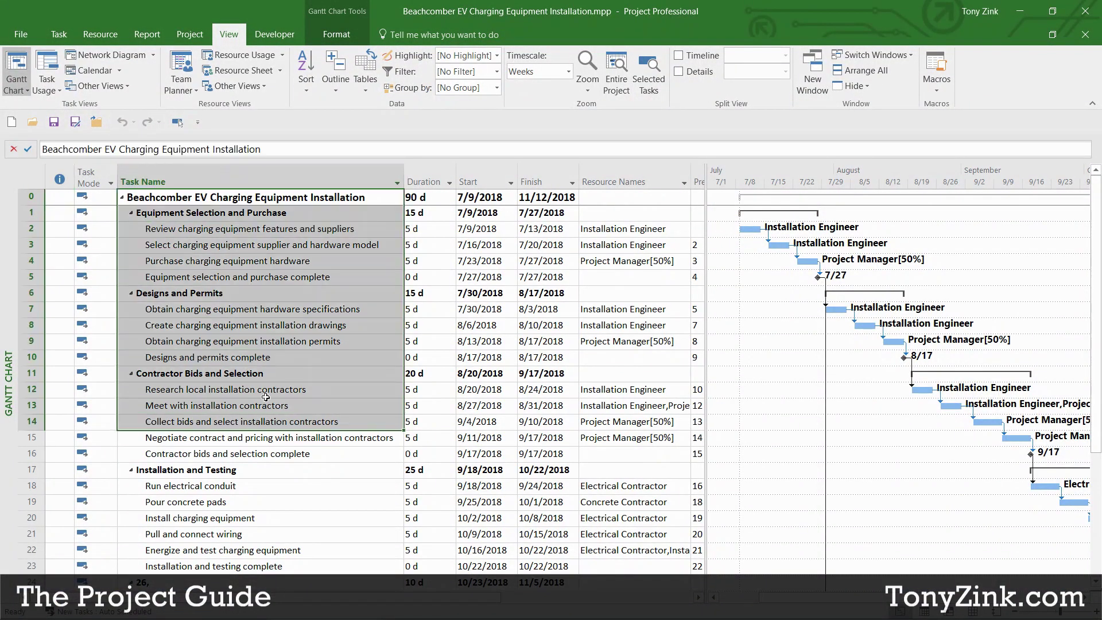
pyautogui.click(422, 177)
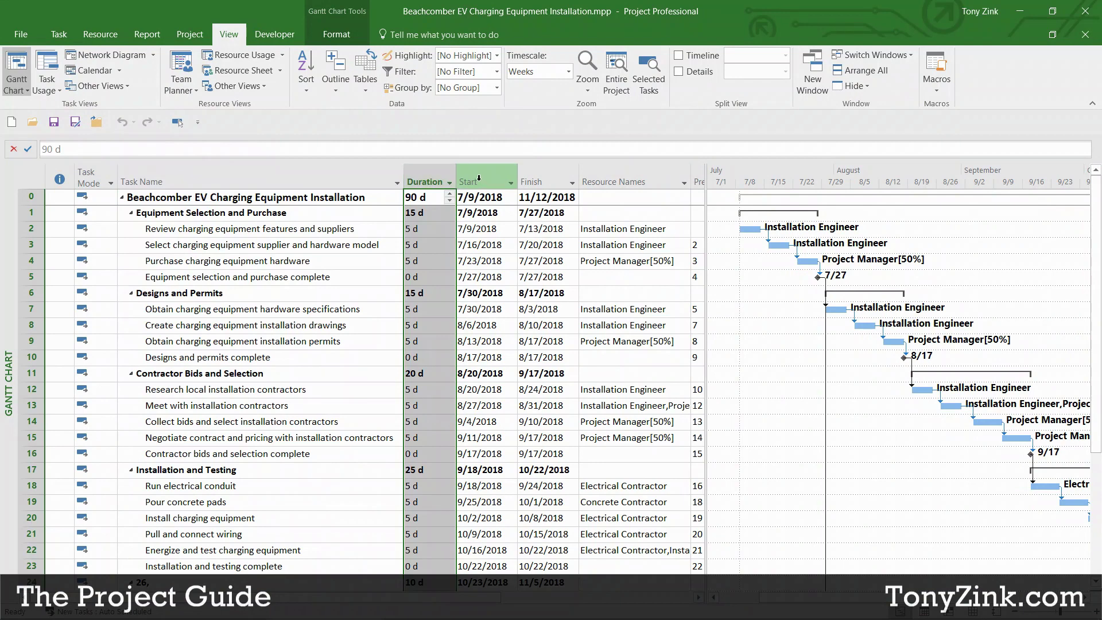
pyautogui.click(479, 180)
pyautogui.click(538, 178)
pyautogui.click(603, 179)
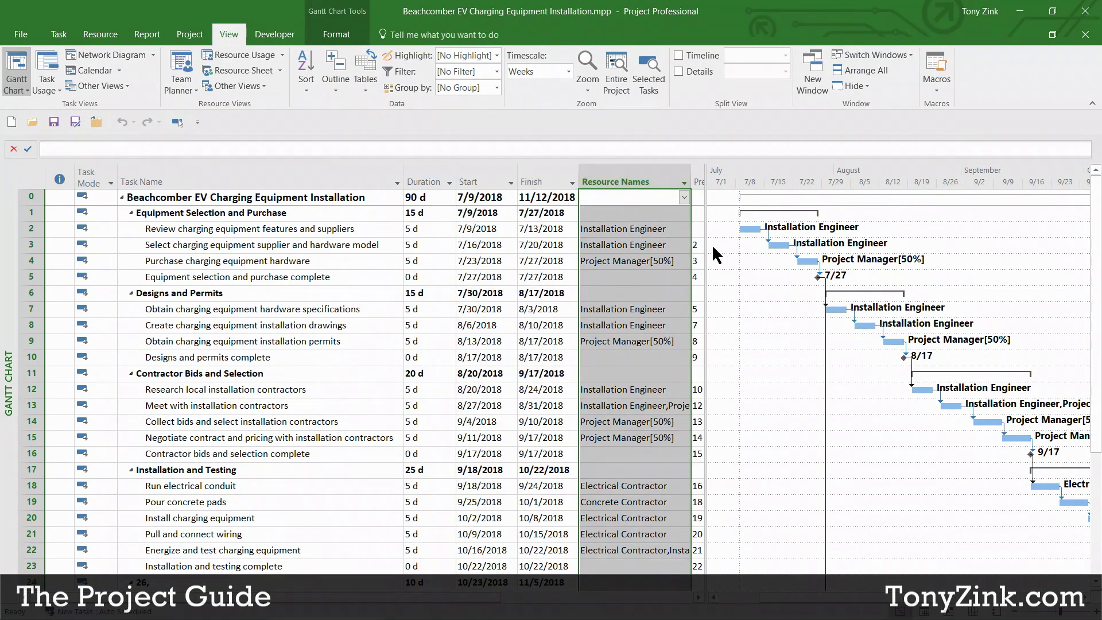
# - Widen the Gantt chart over the table to leave names, durations and starts, then revisit Smartsheet
pyautogui.moveTo(706, 246); pyautogui.dragTo(520, 247)
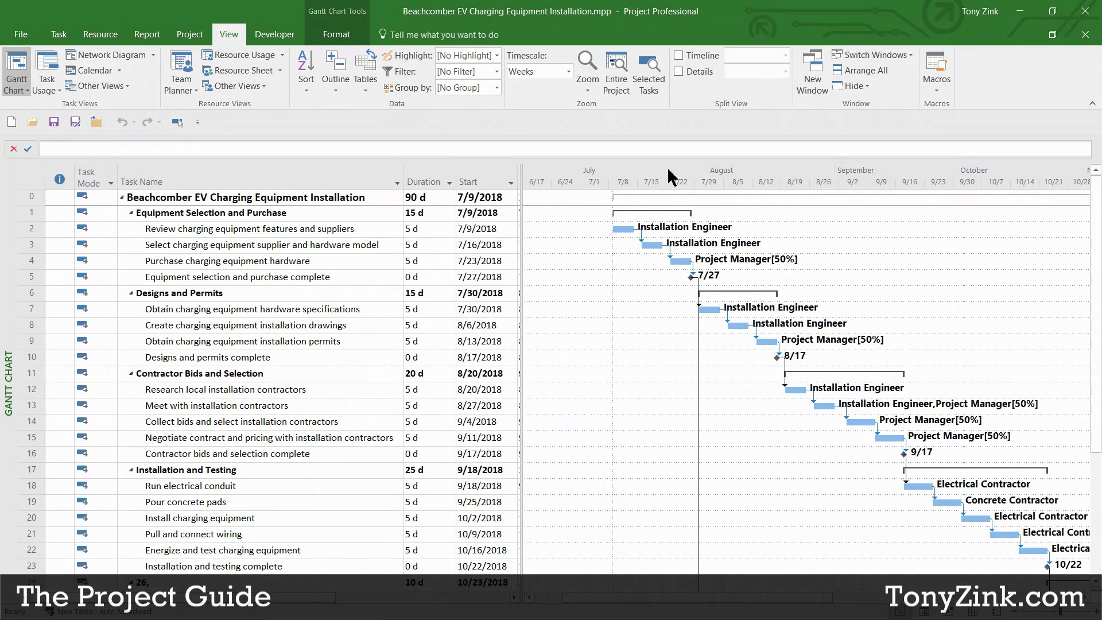
pyautogui.click(60, 35)
pyautogui.click(101, 35)
pyautogui.click(146, 34)
pyautogui.click(60, 34)
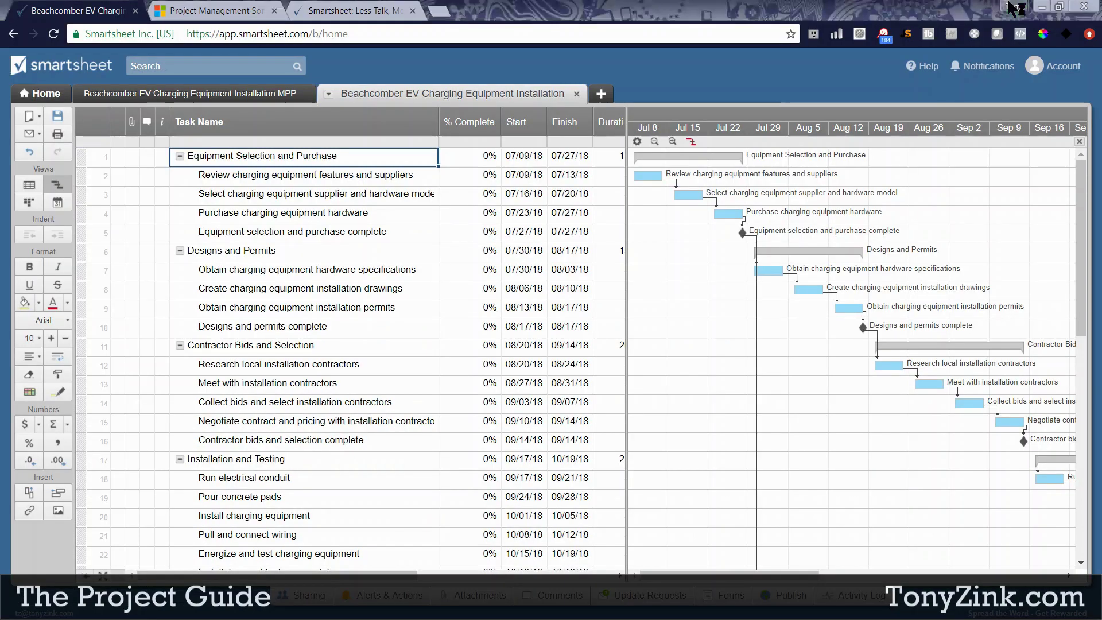
pyautogui.click(1020, 10)
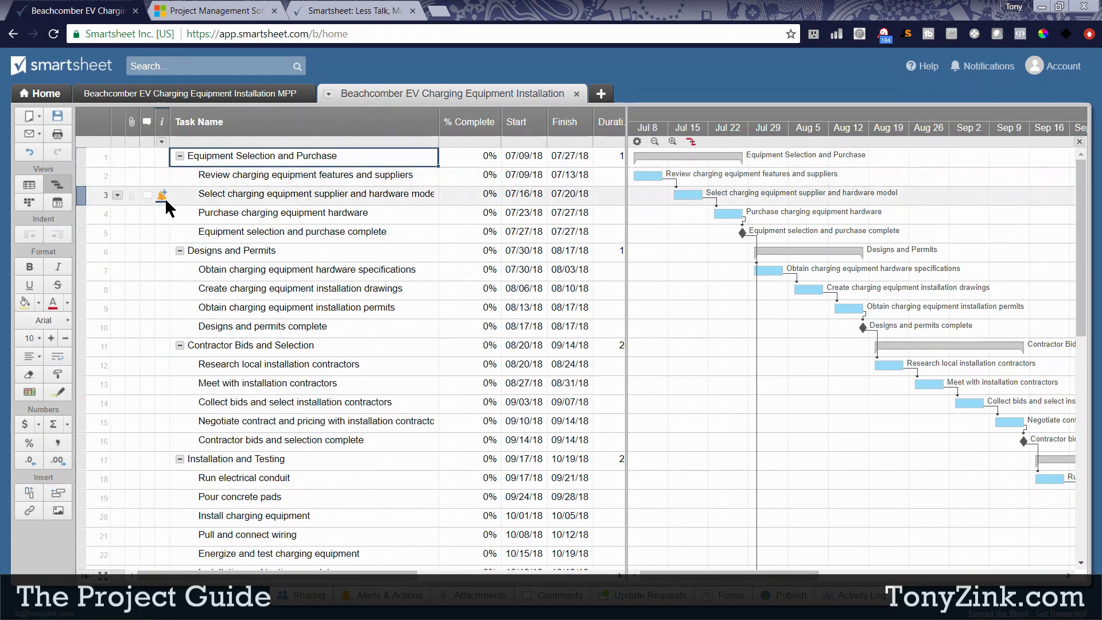
# - Inspect row 3's context menu options, dismiss it on row 5, then return to Project
pyautogui.rightClick(177, 202)
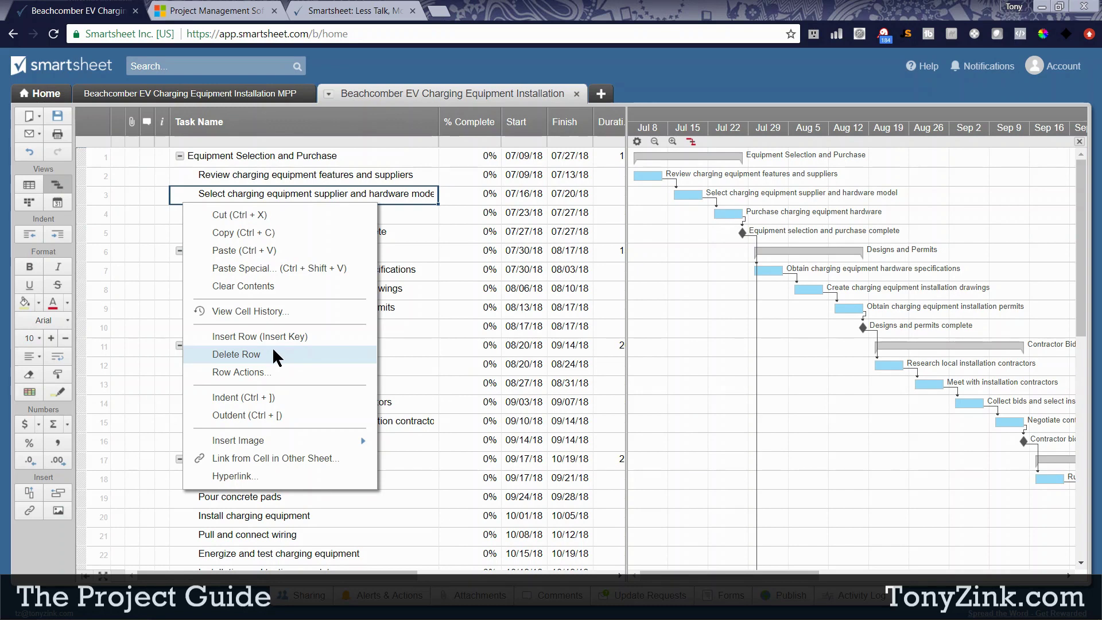
pyautogui.moveTo(270, 440)
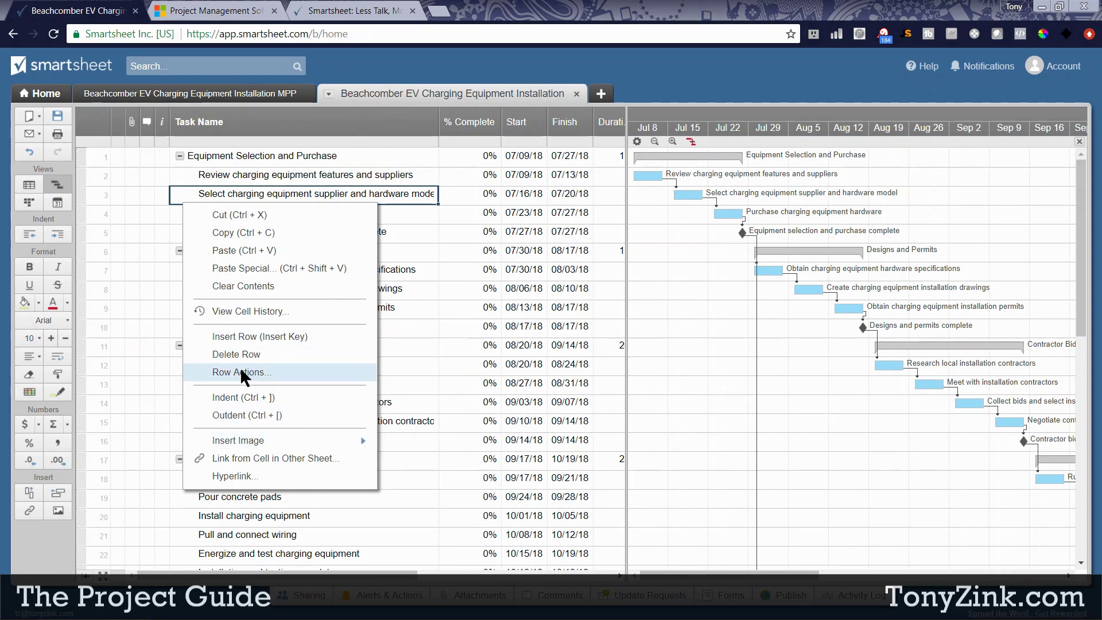
pyautogui.click(406, 238)
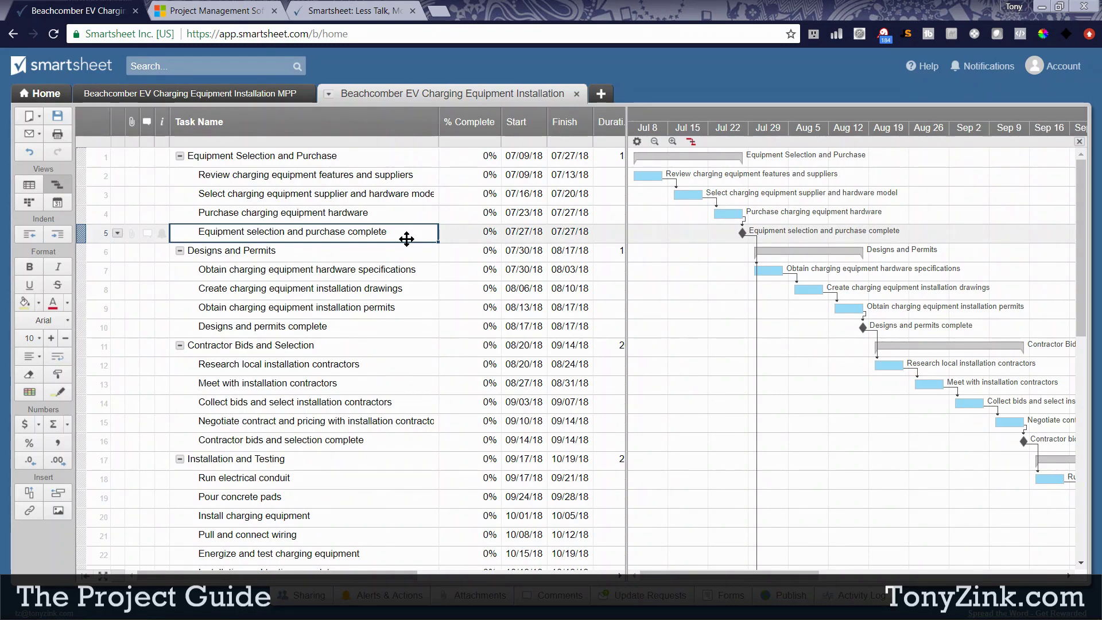
pyautogui.moveTo(615, 617)
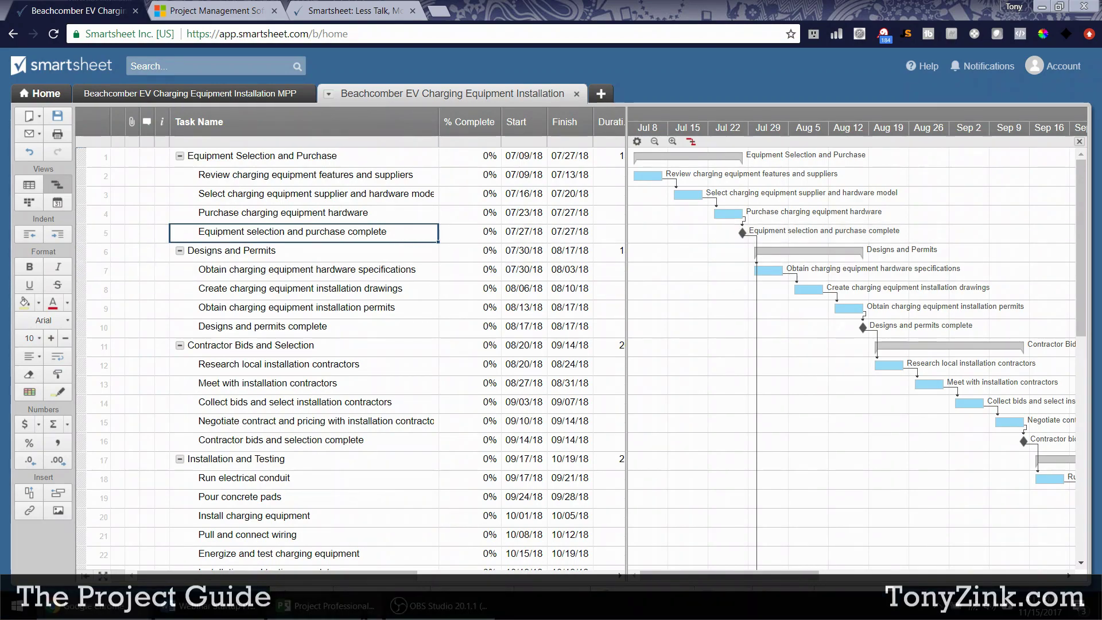
pyautogui.click(325, 605)
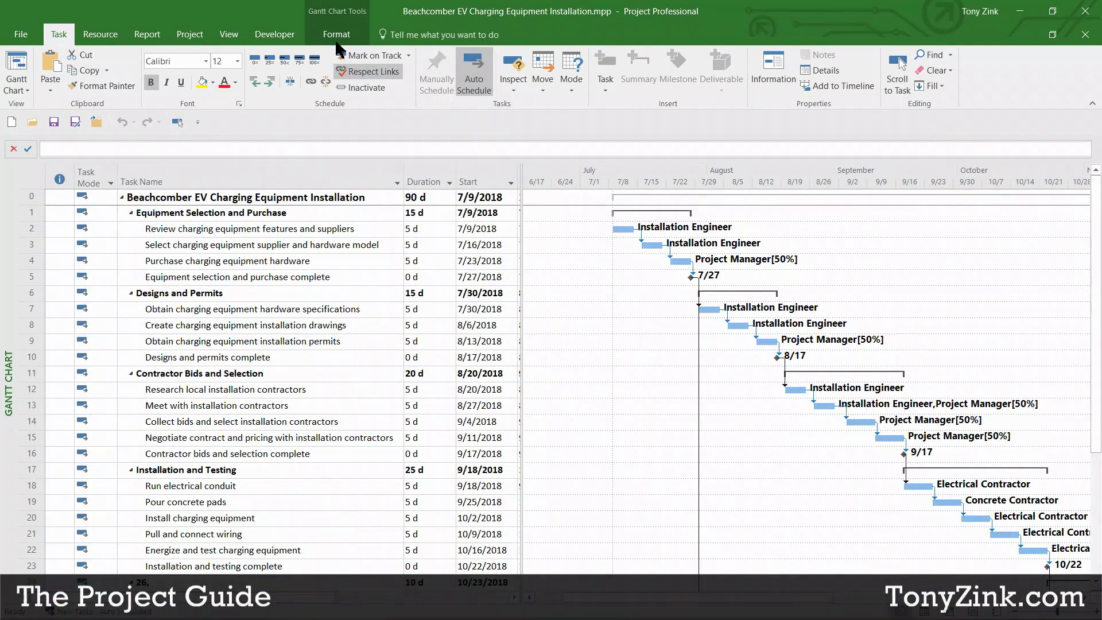
# - Step through the Network Diagram and Calendar views, ending on the Resource Sheet
pyautogui.click(229, 34)
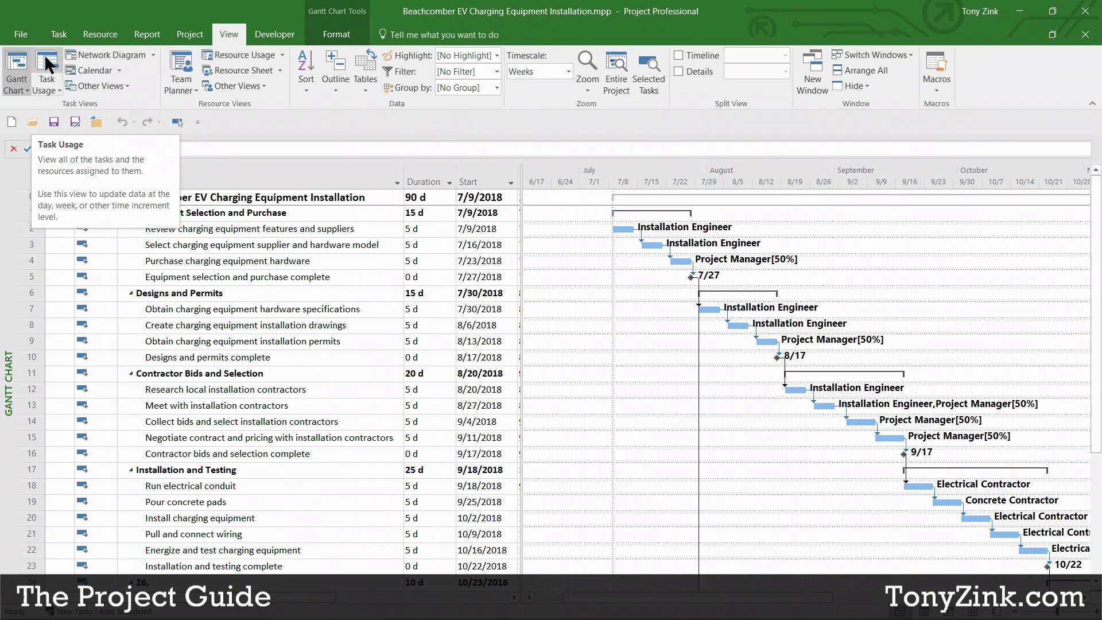
pyautogui.moveTo(284, 213); pyautogui.dragTo(261, 389)
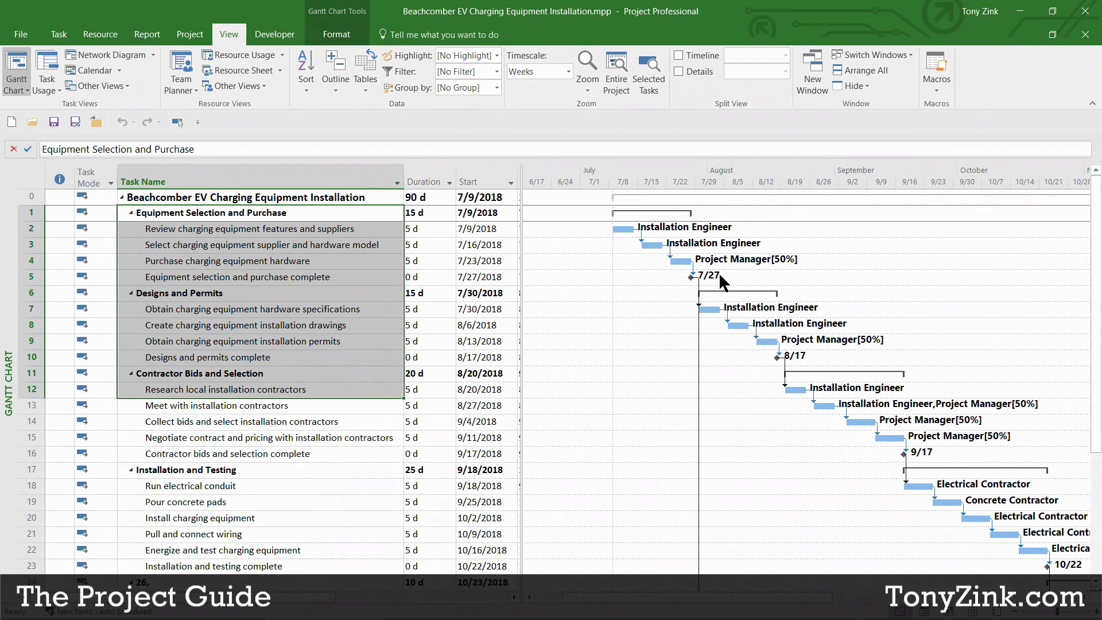
pyautogui.click(104, 53)
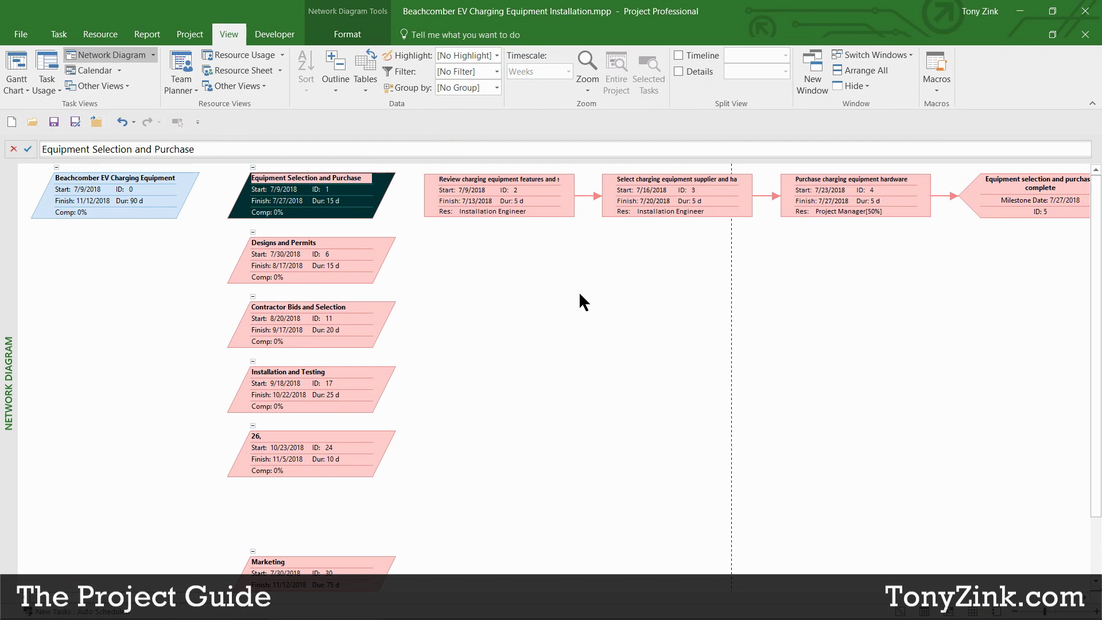
pyautogui.click(104, 73)
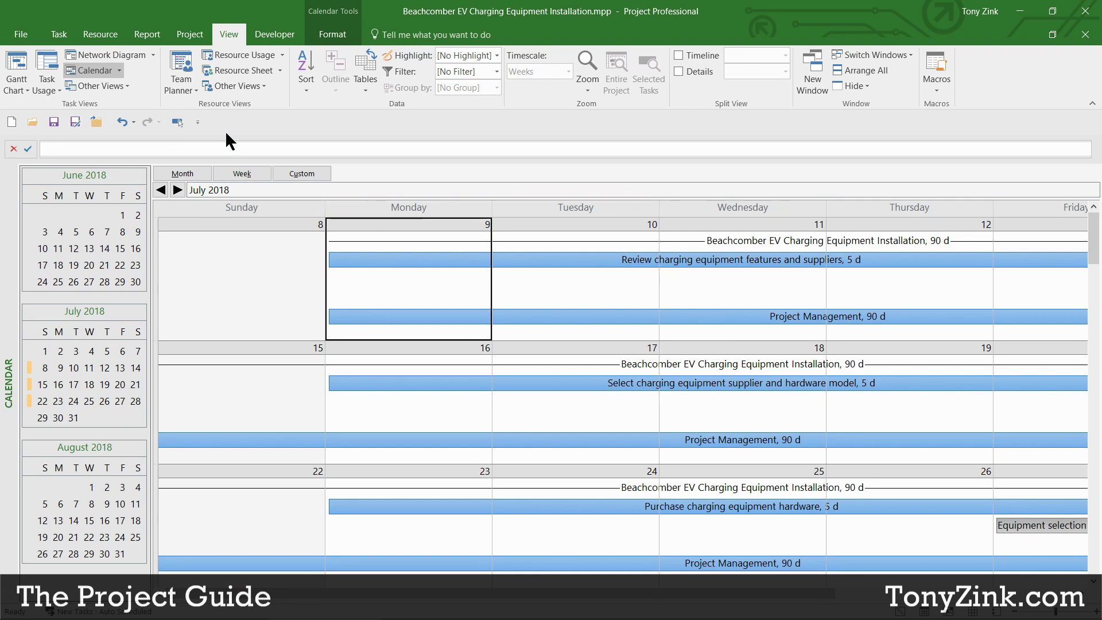
pyautogui.click(232, 69)
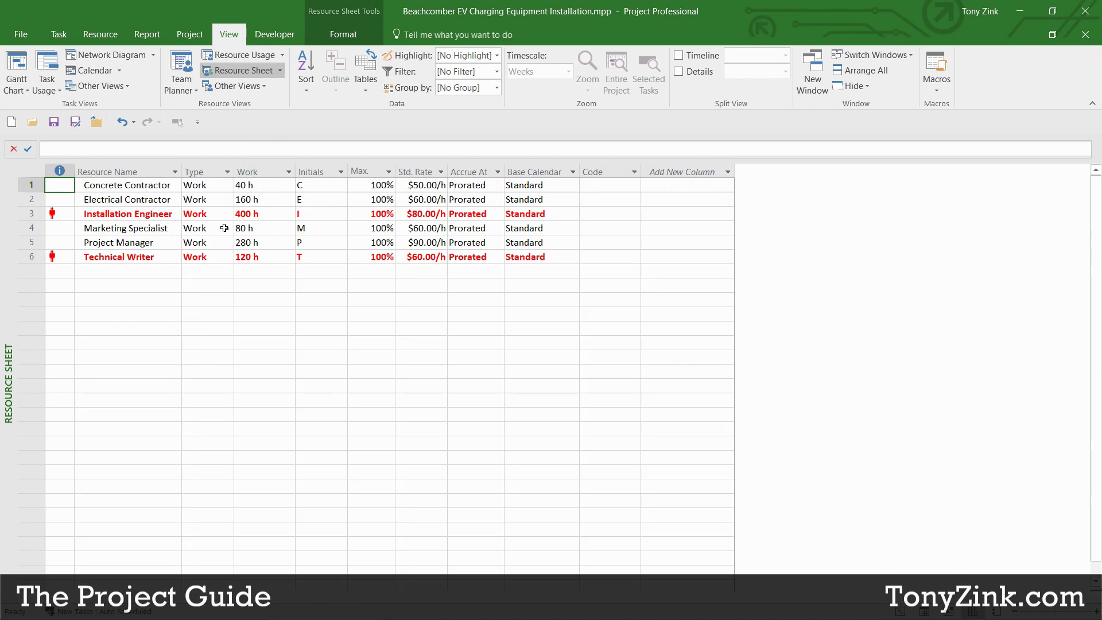
# - In Resource Usage, inspect Installation Engineer's tasks and July–December work hours, including 24h in August
pyautogui.click(230, 53)
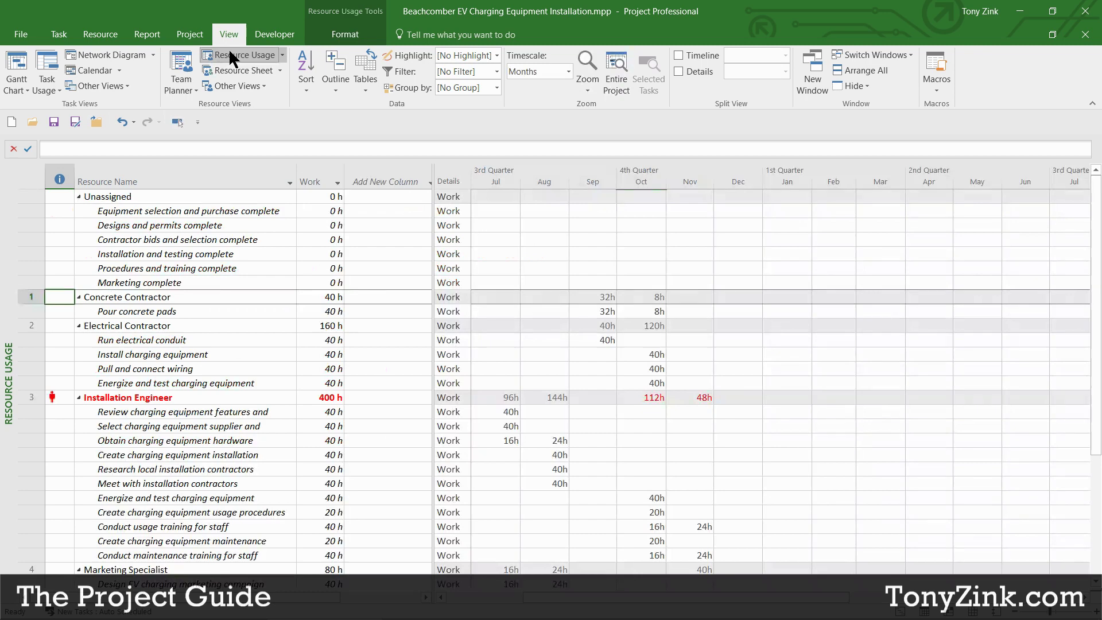
pyautogui.click(194, 399)
pyautogui.scroll(-4, 194, 400)
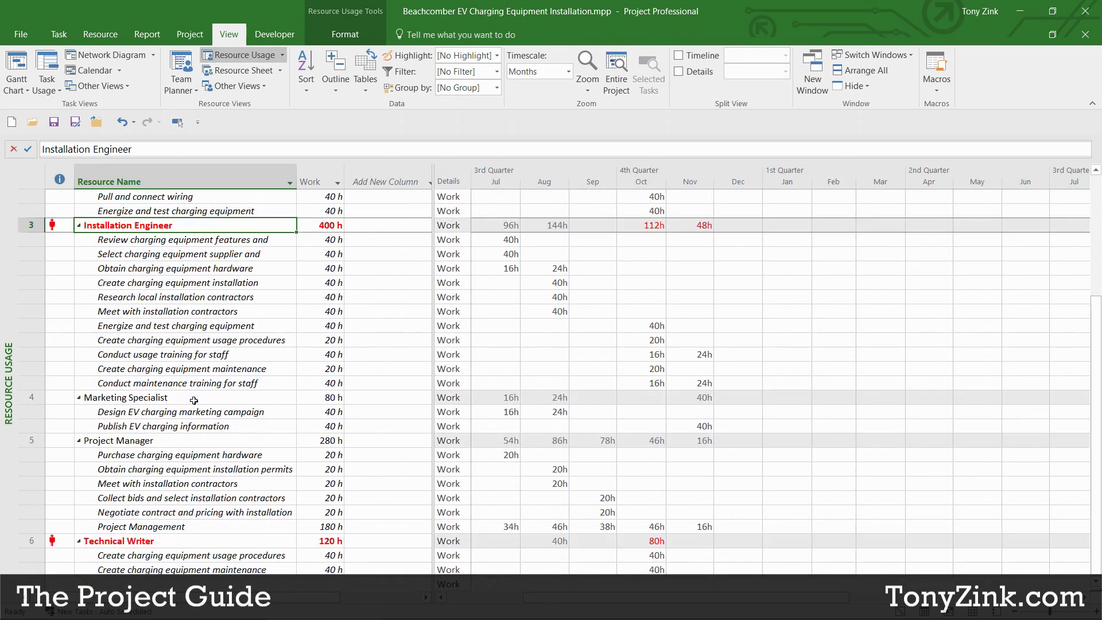
pyautogui.moveTo(216, 246); pyautogui.dragTo(213, 388)
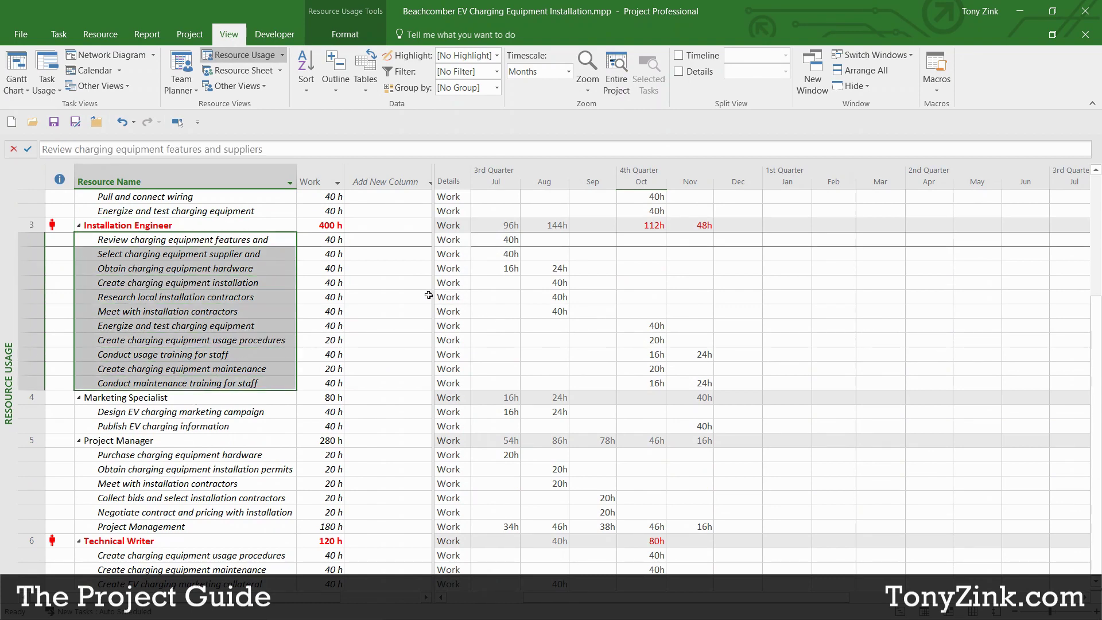
pyautogui.moveTo(430, 295); pyautogui.dragTo(348, 301)
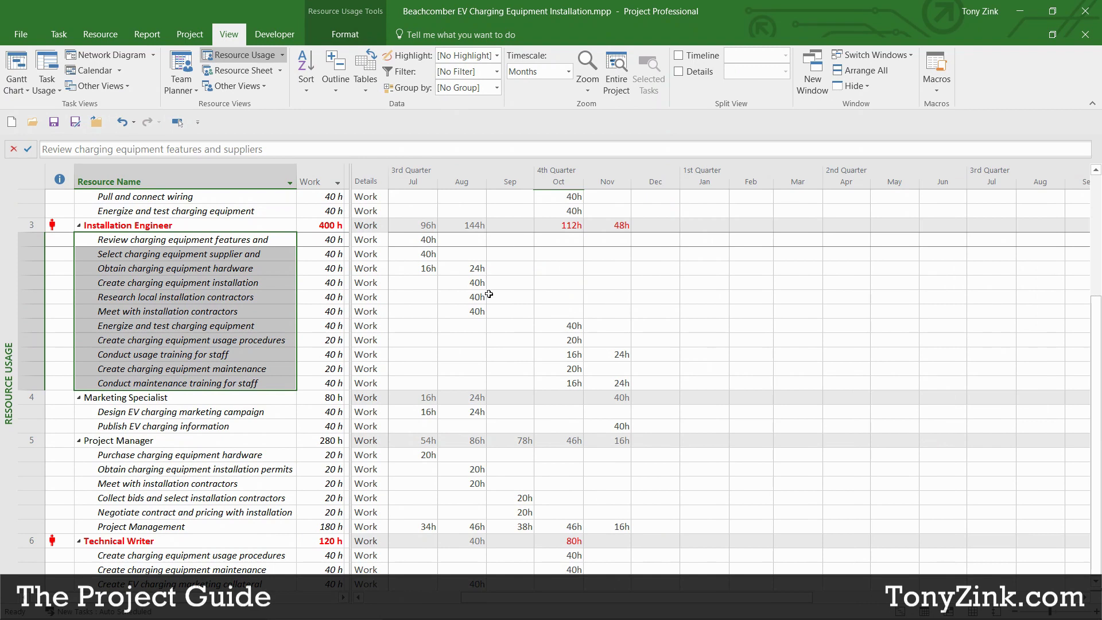
pyautogui.click(412, 259)
pyautogui.click(465, 269)
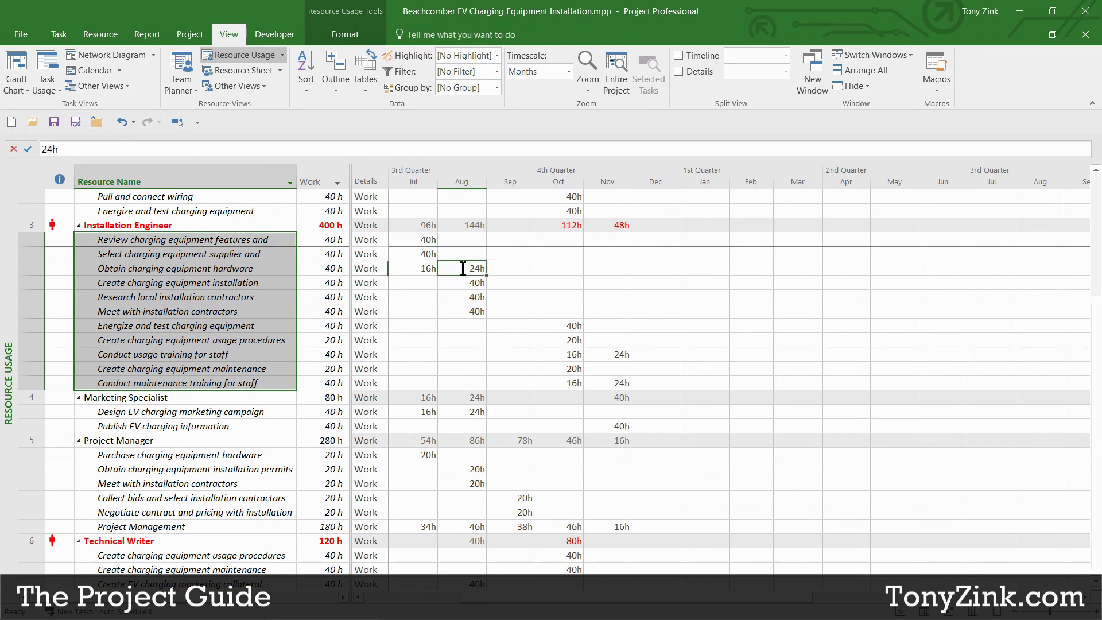
pyautogui.moveTo(399, 172); pyautogui.dragTo(649, 185)
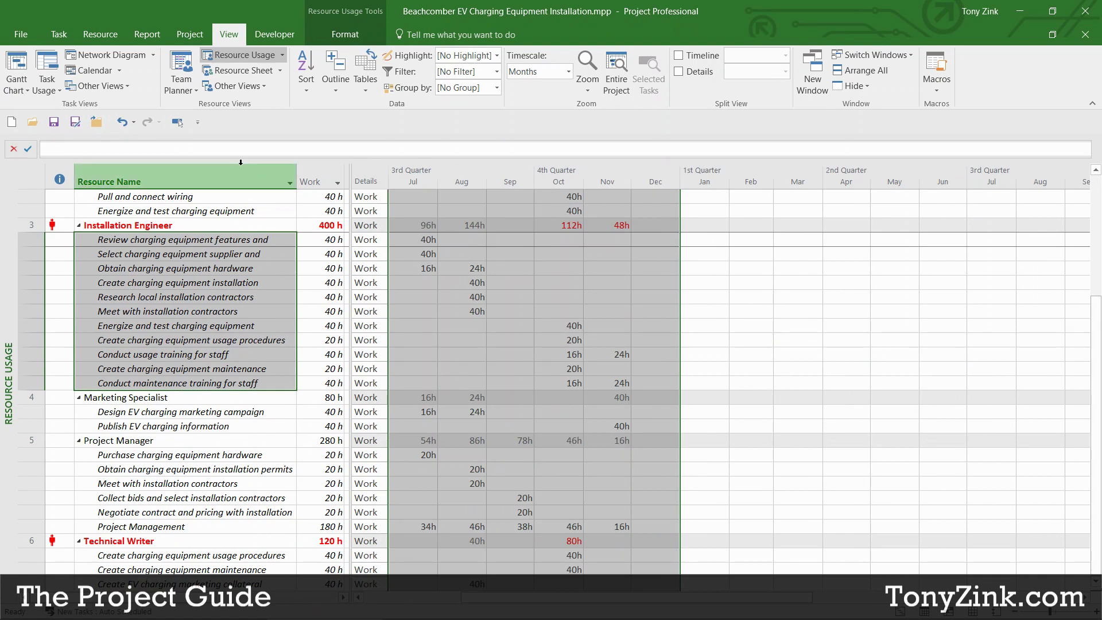
# - Check the Pull and connect wiring task and Unassigned group, then go back to the Gantt Chart
pyautogui.click(154, 198)
pyautogui.scroll(4, 170, 280)
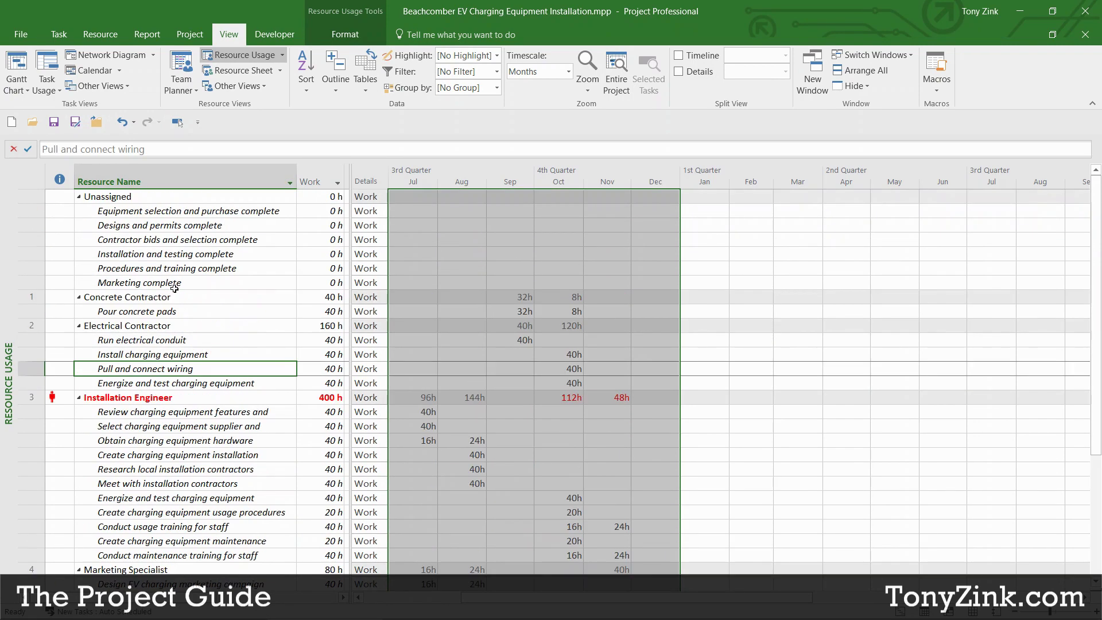
pyautogui.click(131, 198)
pyautogui.click(20, 60)
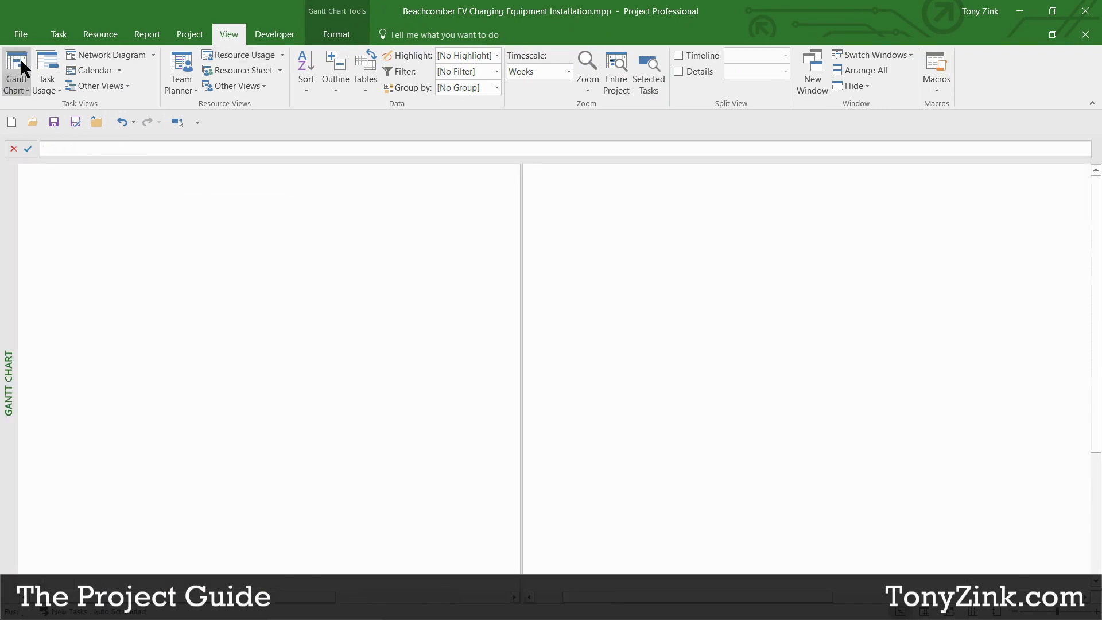
pyautogui.click(1015, 13)
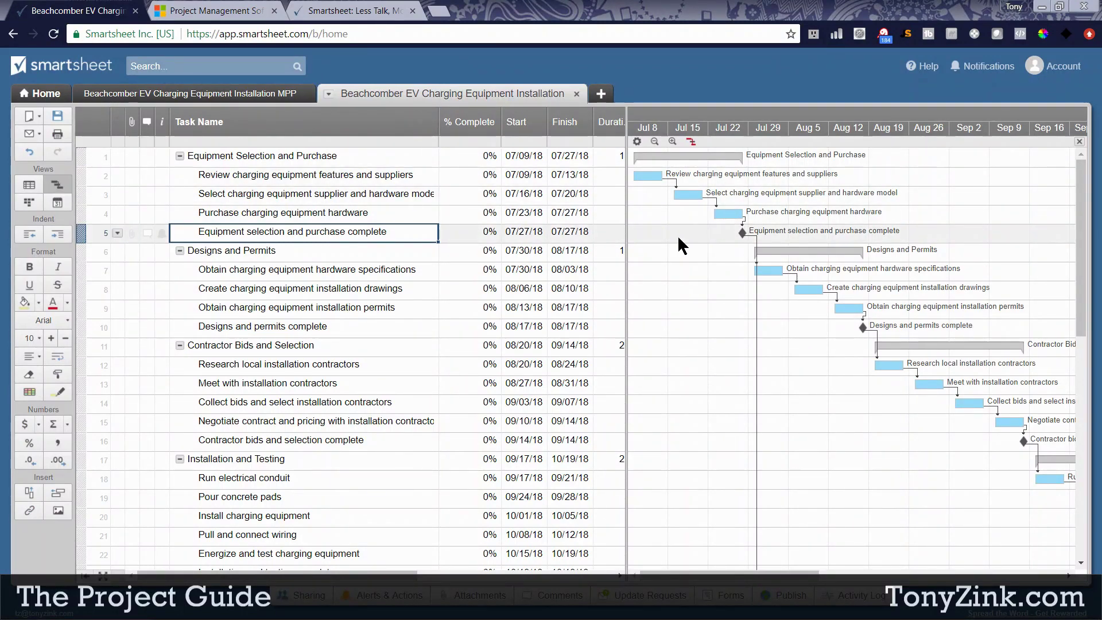
# - Switch the Beachcomber sheet from Grid View to a July–August 2018 Calendar View
pyautogui.click(30, 186)
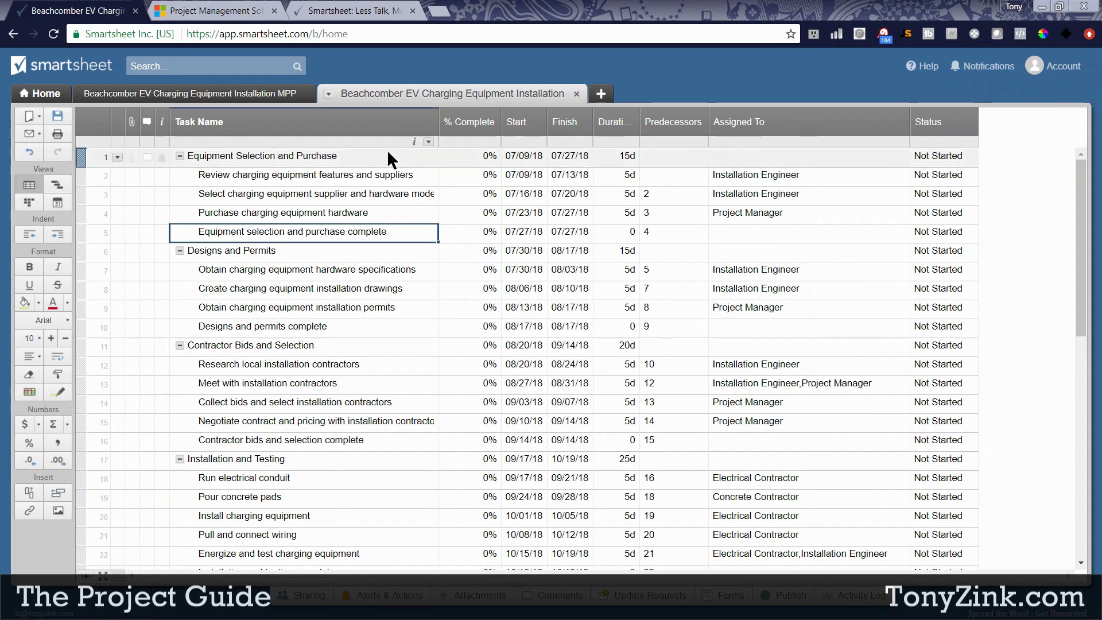
pyautogui.click(63, 201)
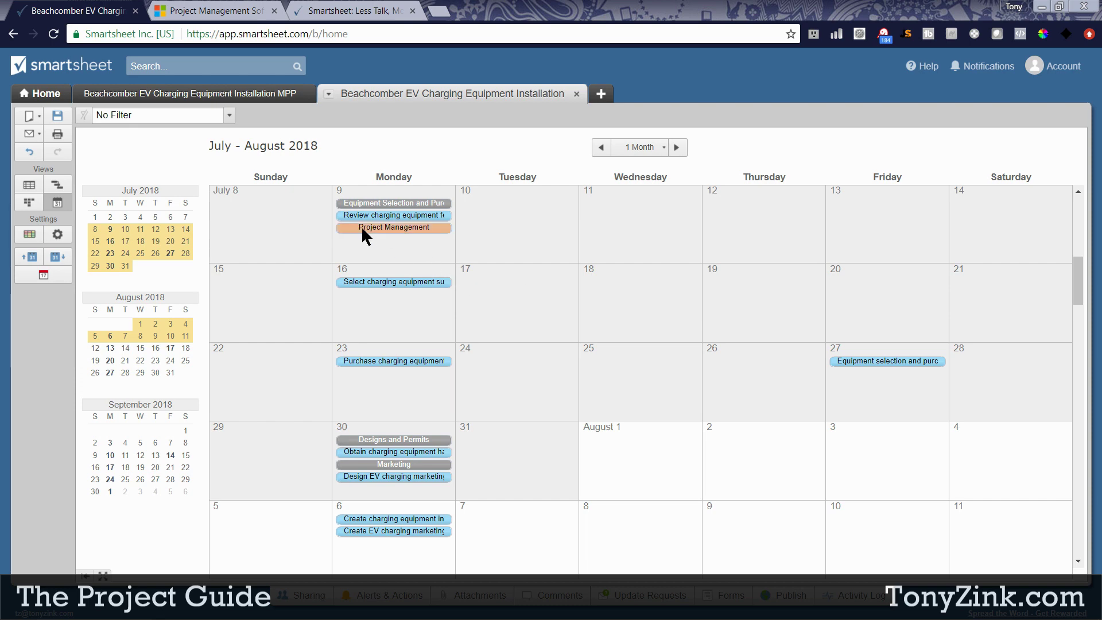
# - Show the tasks as Card View status lanes, then bring Project's Gantt chart to the front
pyautogui.click(27, 202)
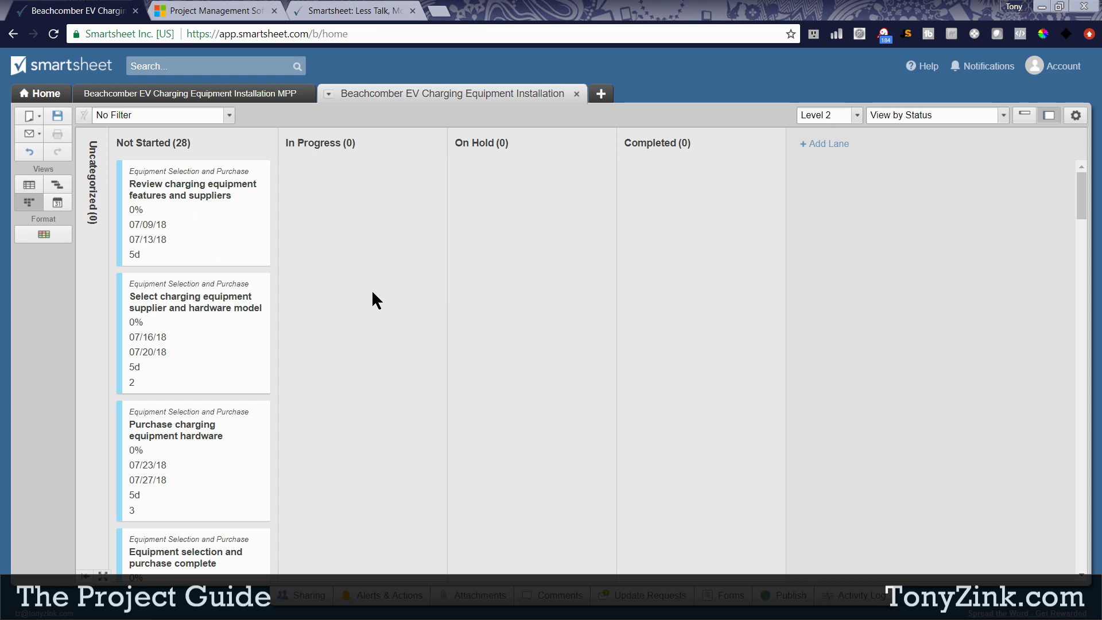
pyautogui.click(326, 606)
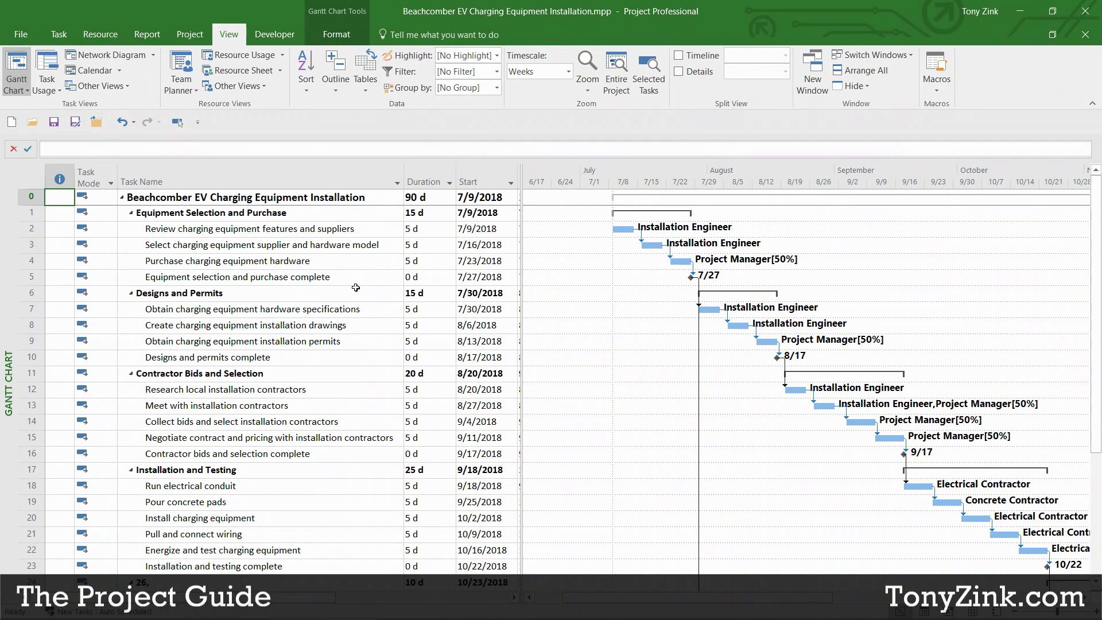
# - Minimize Project to reveal Smartsheet's card view with all 28 tasks under Not Started
pyautogui.click(1020, 11)
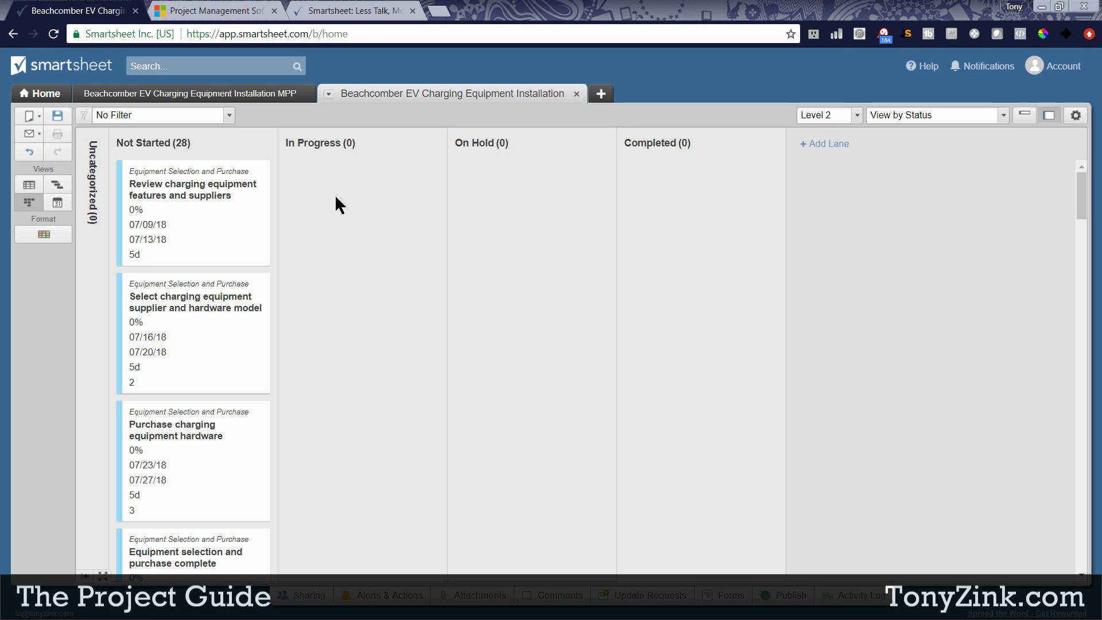
# - Switch back to Gantt View and widen the grid to show Duration, Predecessors, Assigned To and Status
pyautogui.scroll(-20, 198, 397)
pyautogui.scroll(-20, 198, 398)
pyautogui.scroll(18, 201, 397)
pyautogui.scroll(15, 203, 401)
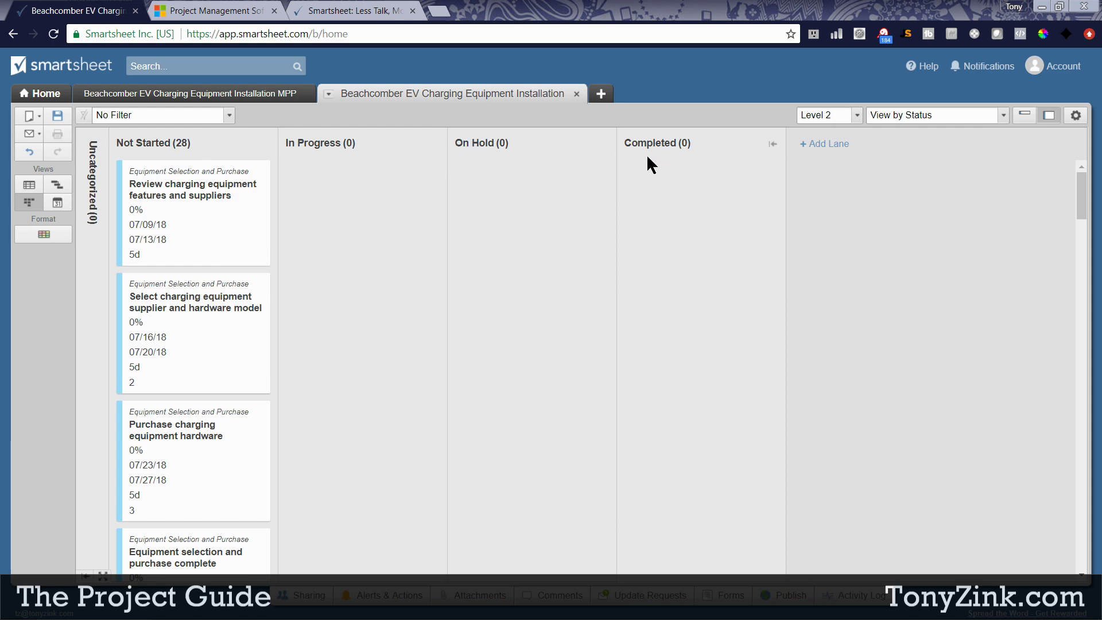
pyautogui.click(57, 184)
pyautogui.moveTo(626, 247); pyautogui.dragTo(1034, 254)
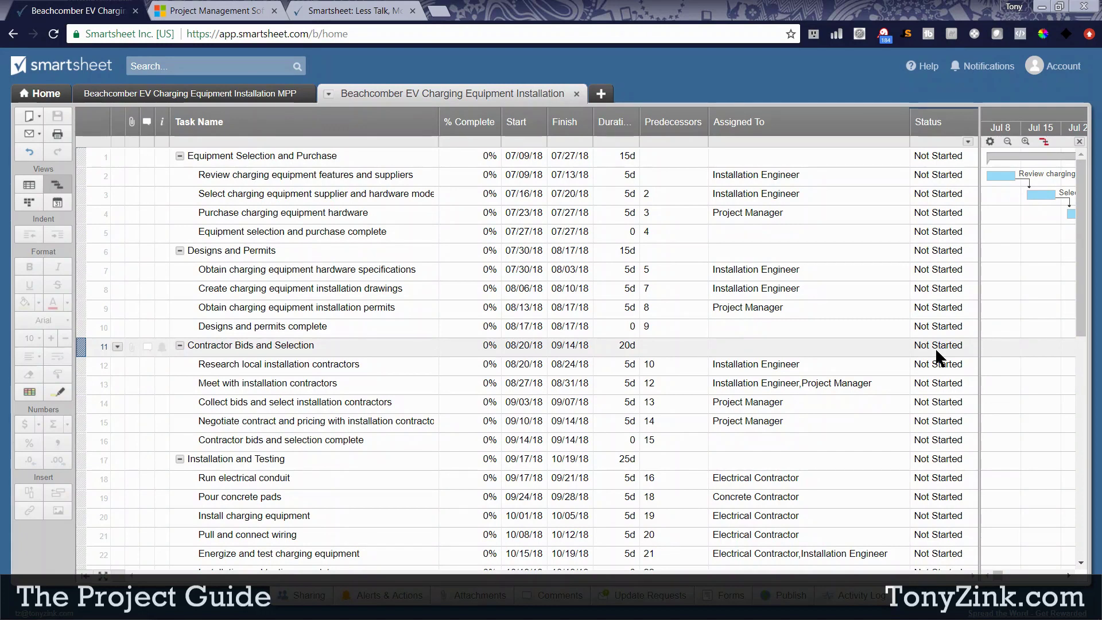
# - Set the review task's status to In Progress, after a brief look at the card view
pyautogui.click(944, 176)
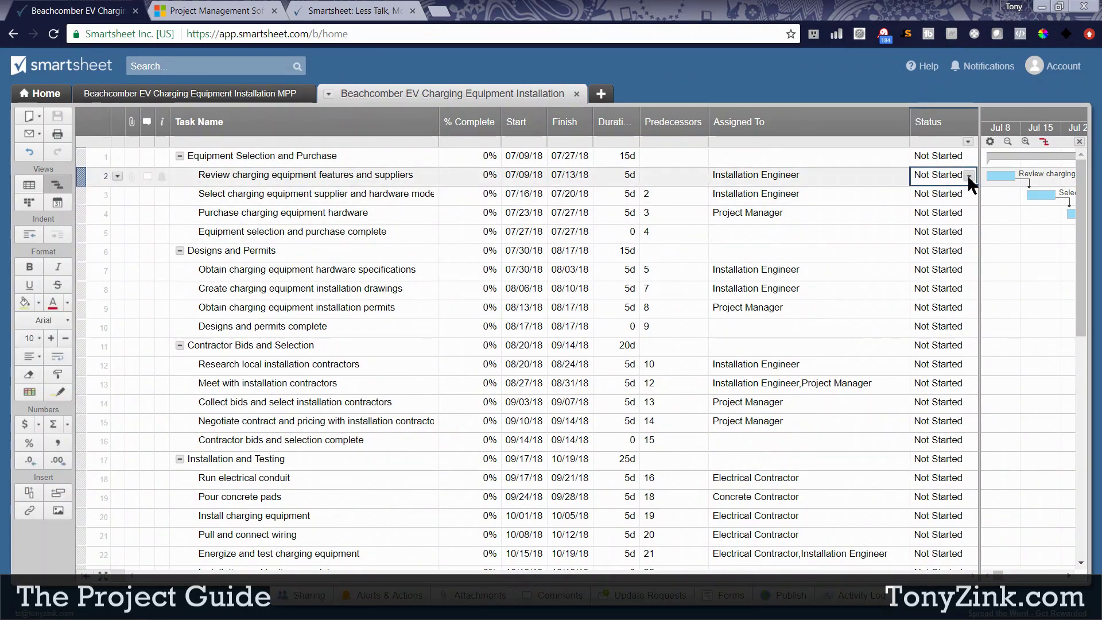
pyautogui.click(968, 177)
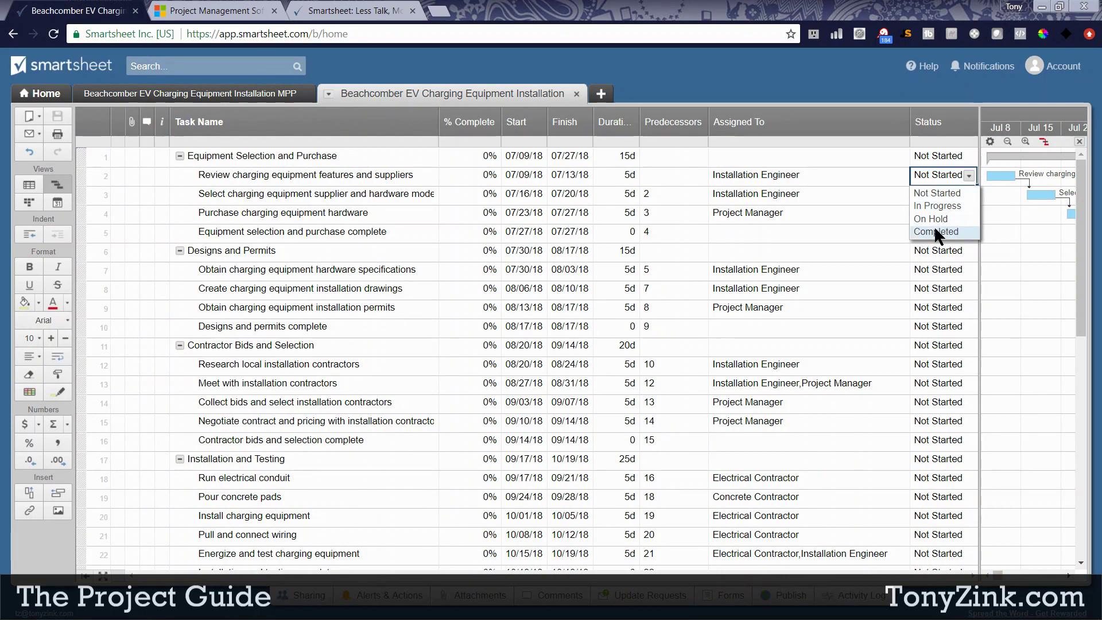
pyautogui.click(881, 174)
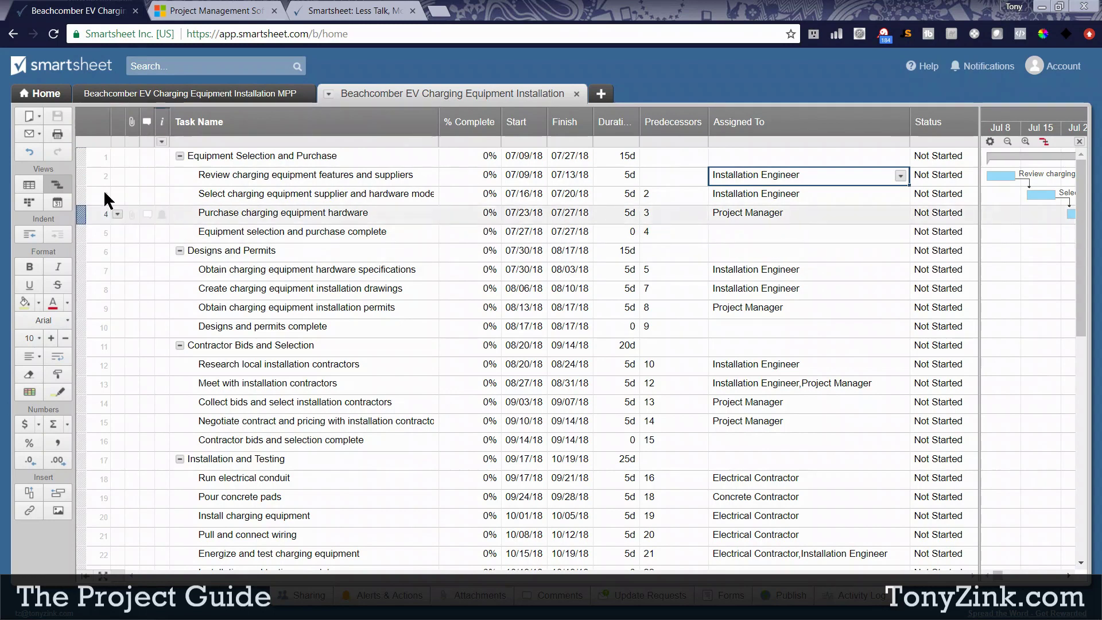
pyautogui.click(26, 196)
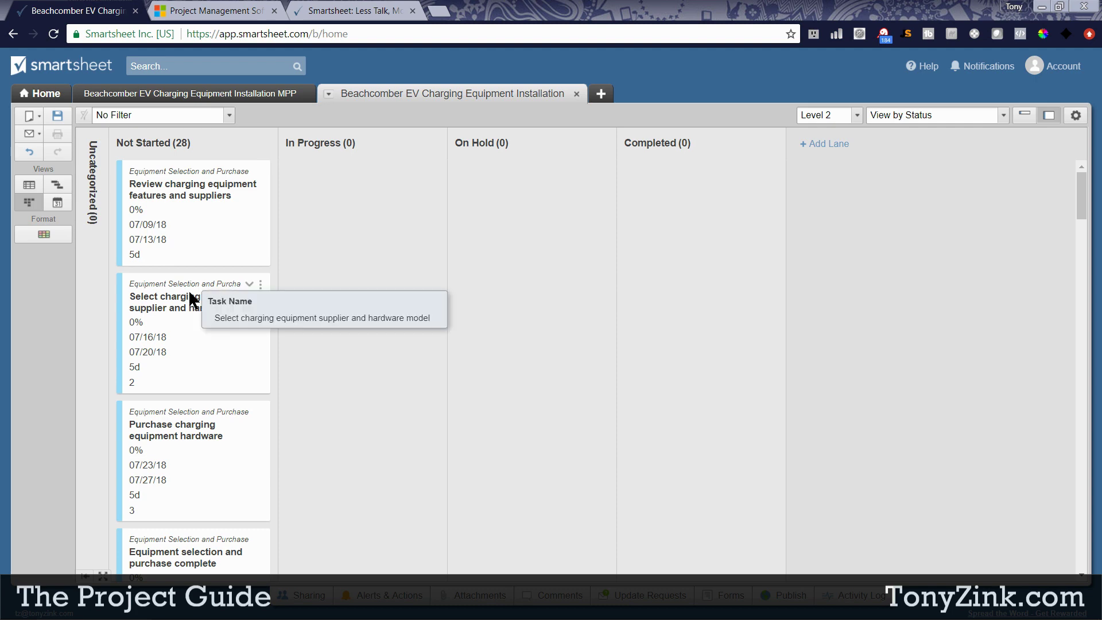
pyautogui.click(56, 185)
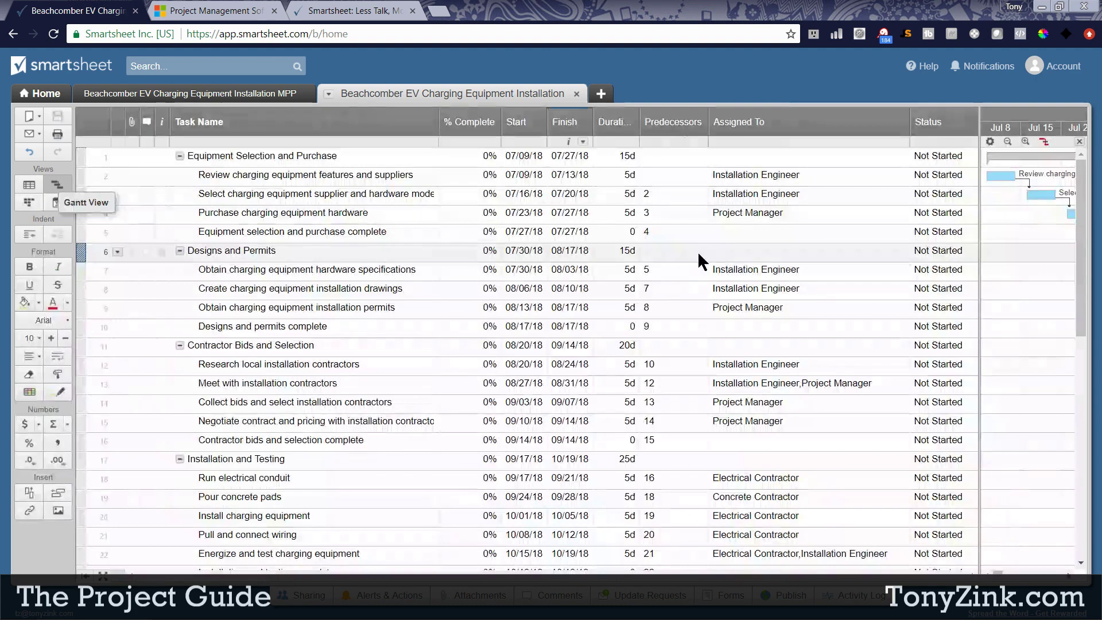
pyautogui.click(947, 176)
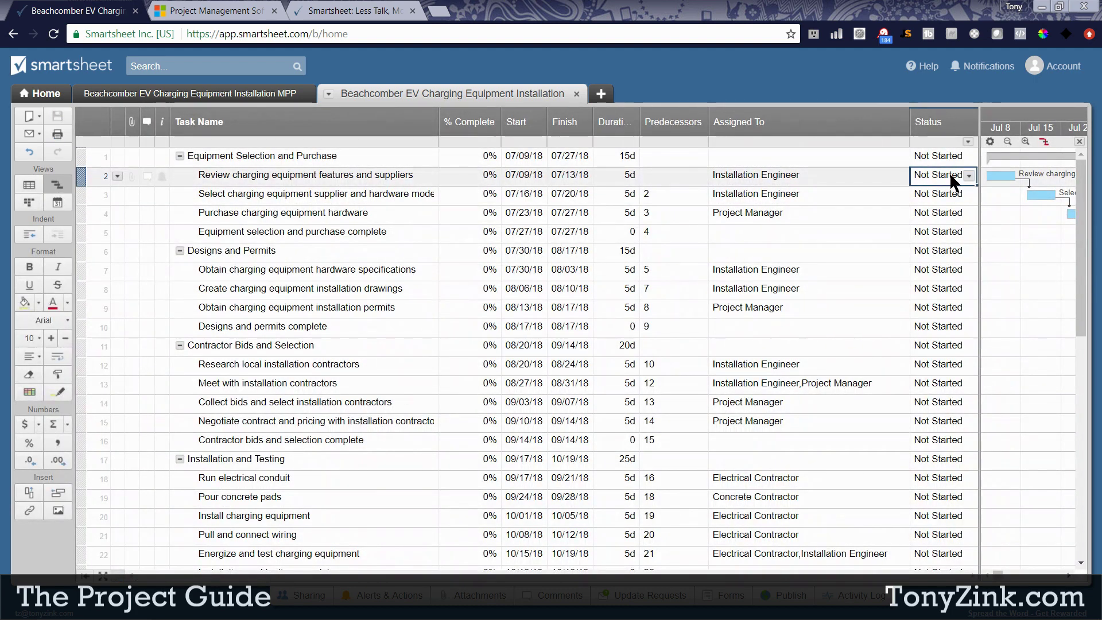
pyautogui.click(969, 175)
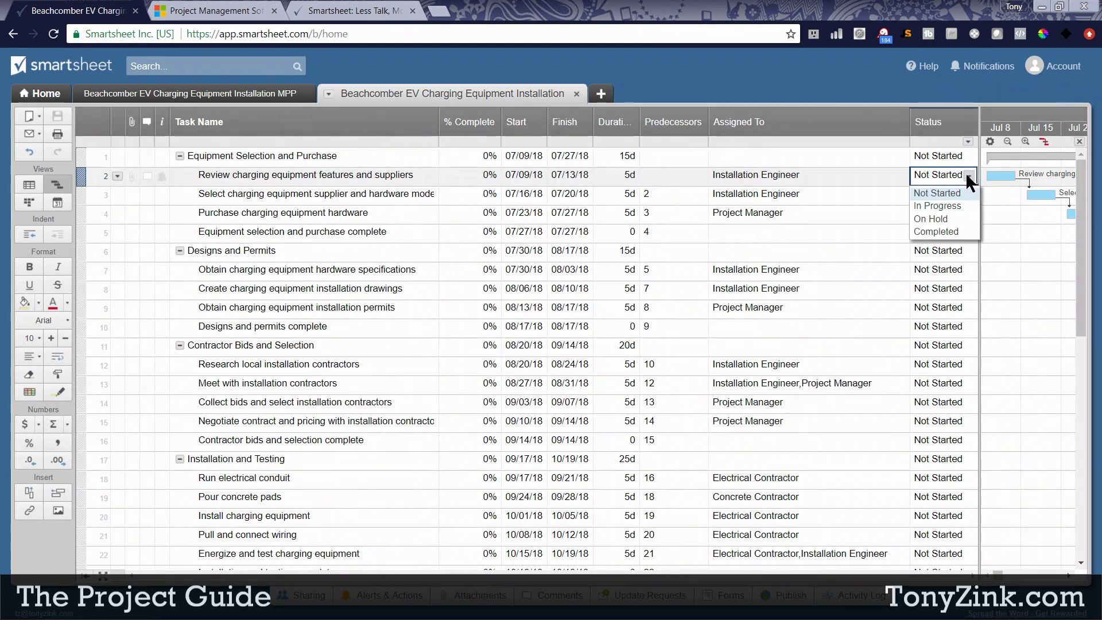
pyautogui.click(946, 204)
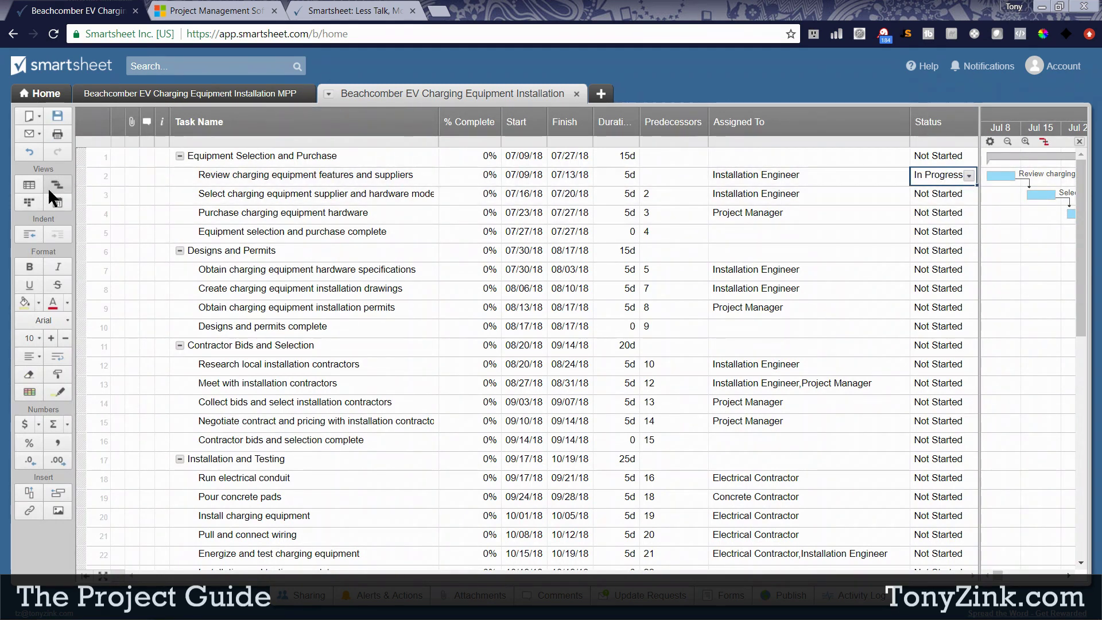
# - Drag the review task card into the On Hold lane, then check its On Hold status in the grid
pyautogui.click(28, 201)
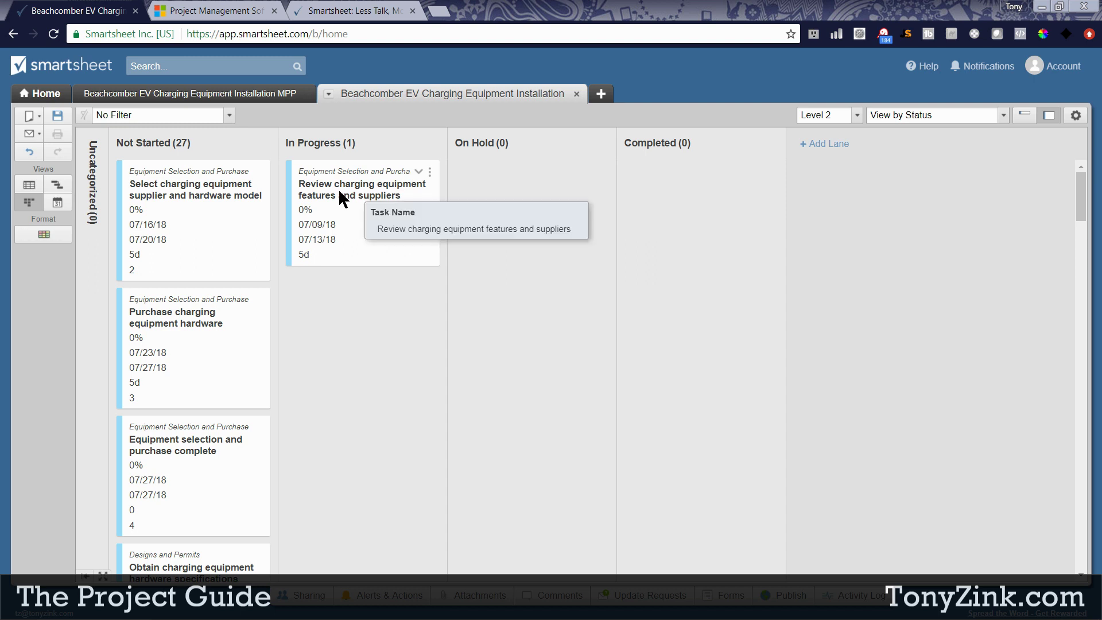
pyautogui.moveTo(343, 193); pyautogui.dragTo(516, 187)
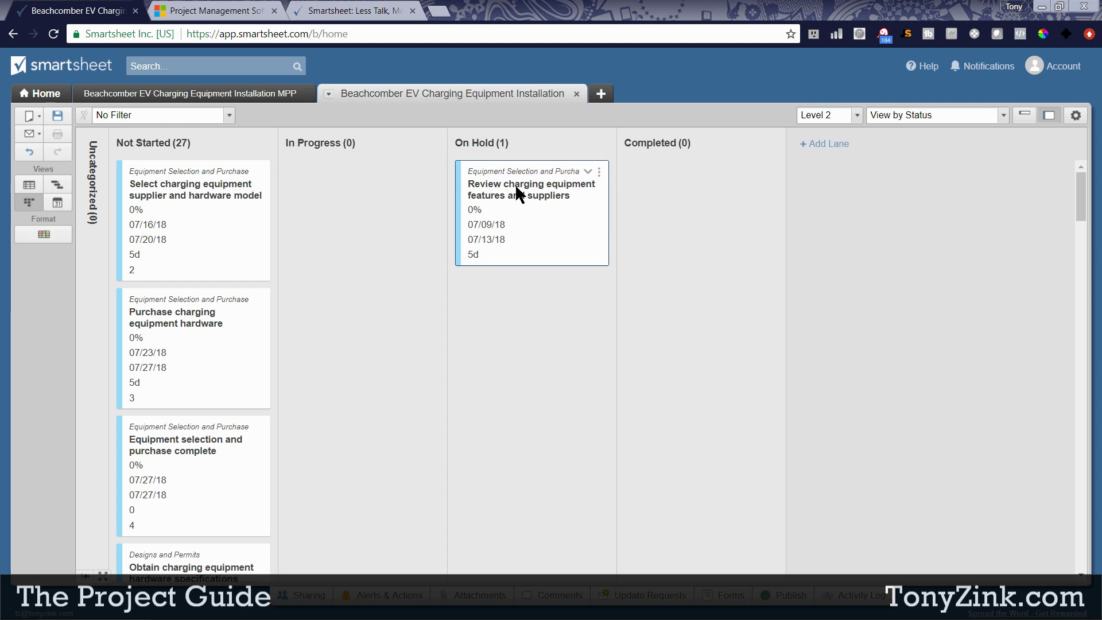
pyautogui.click(59, 181)
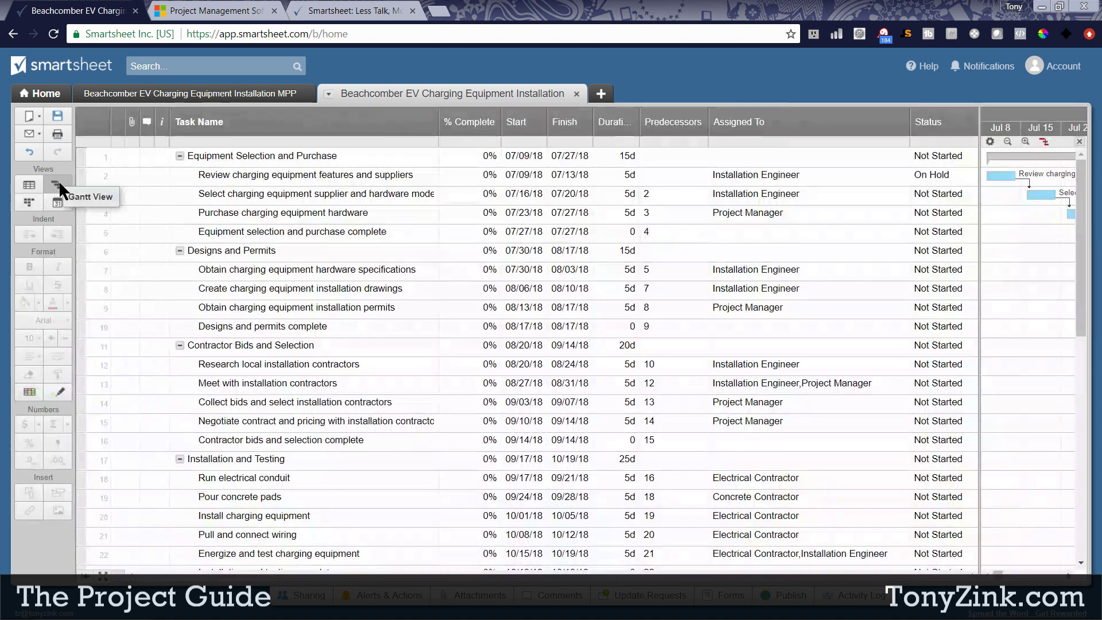
pyautogui.click(957, 172)
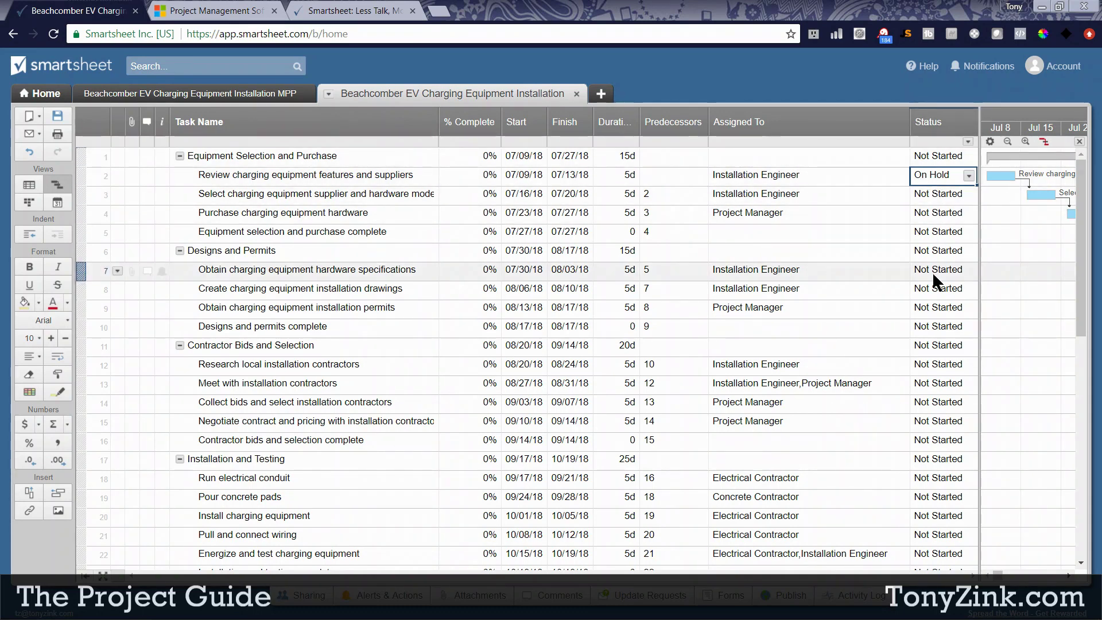
# - Show the tasks in Card View with lanes grouped by Assigned To
pyautogui.moveTo(771, 198)
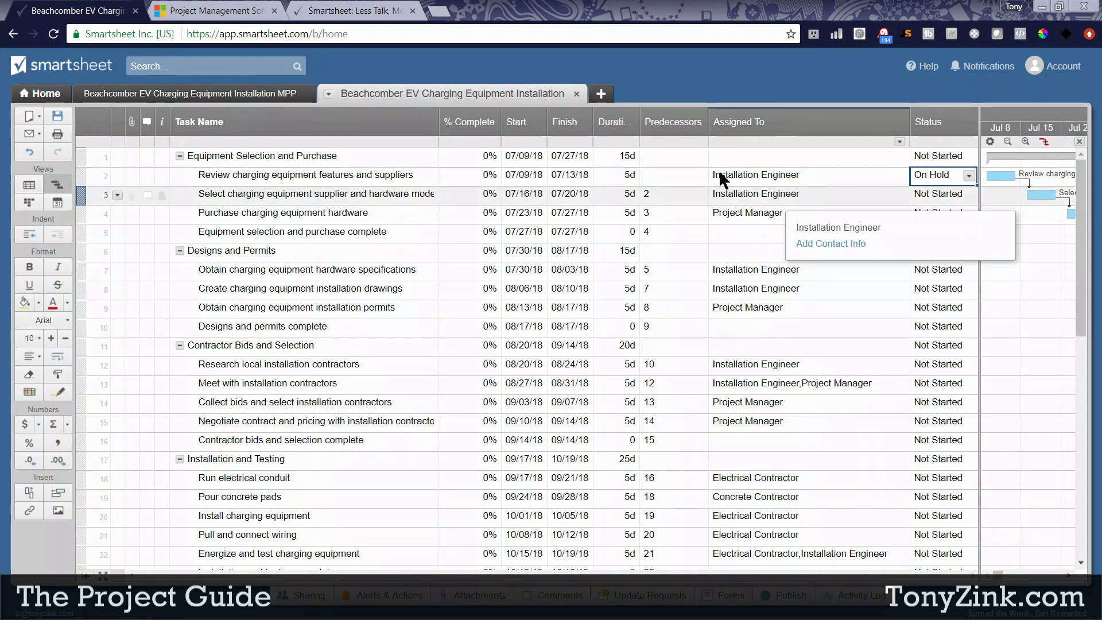
pyautogui.click(29, 203)
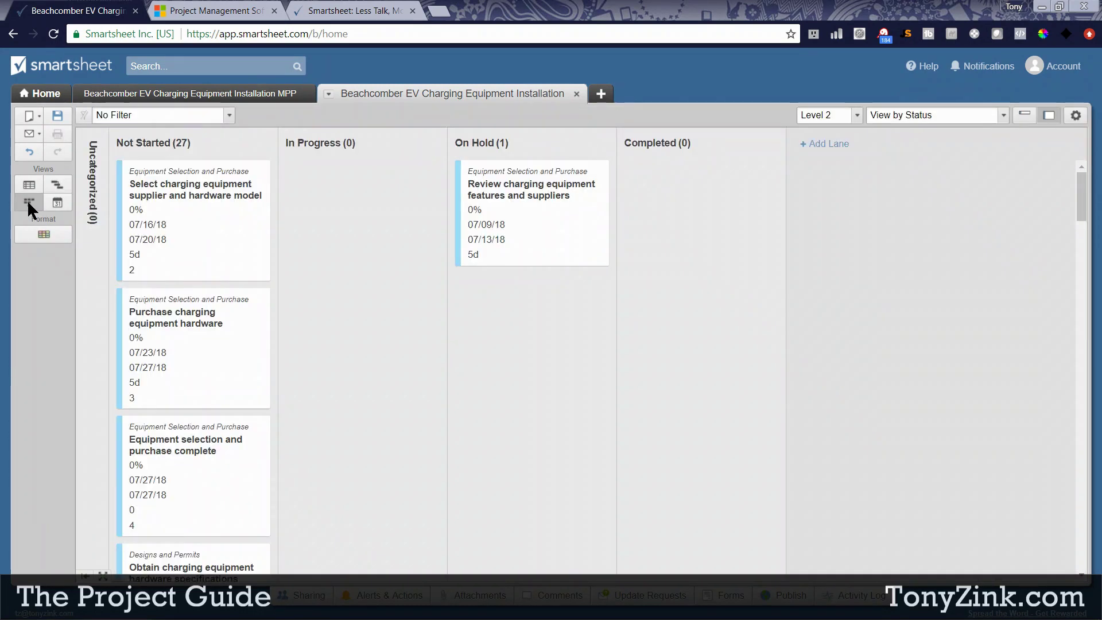
pyautogui.click(1003, 116)
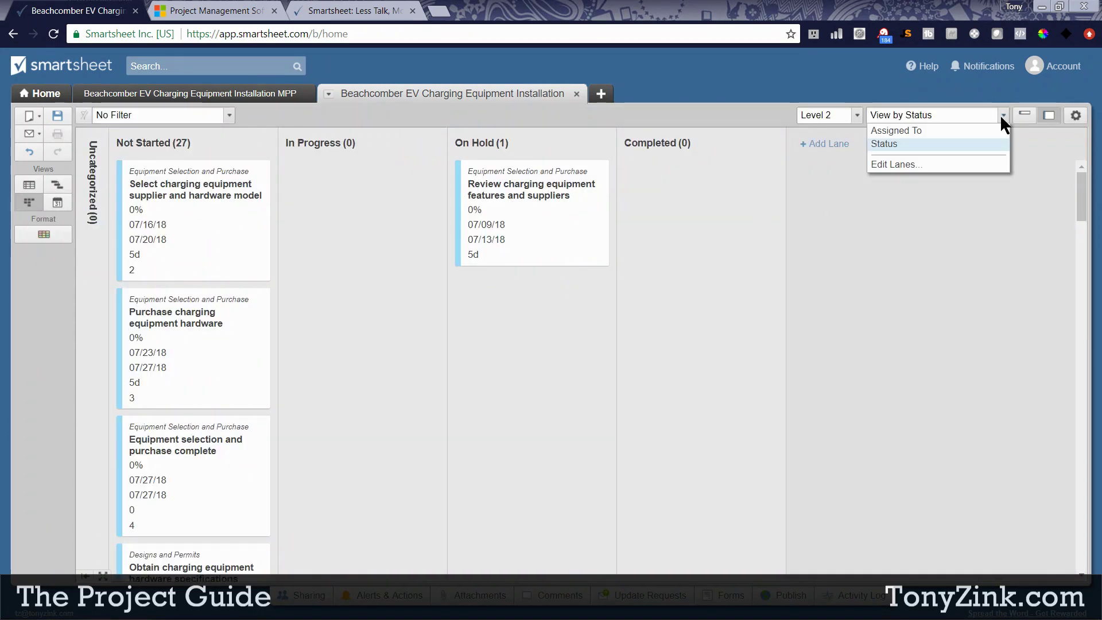
pyautogui.click(889, 133)
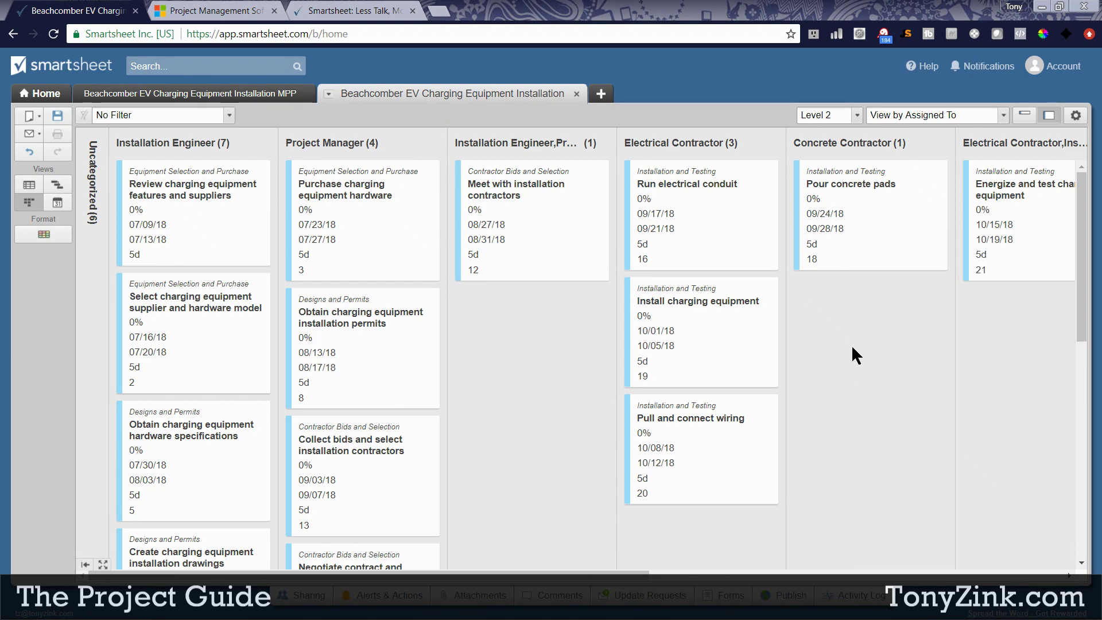
# - Try moving the Pour concrete pads card, then return to the Gantt grid and bring up Project Professional
pyautogui.moveTo(850, 167)
pyautogui.mouseDown()
pyautogui.moveTo(500, 313)
pyautogui.moveTo(870, 157)
pyautogui.moveTo(852, 170)
pyautogui.mouseUp()
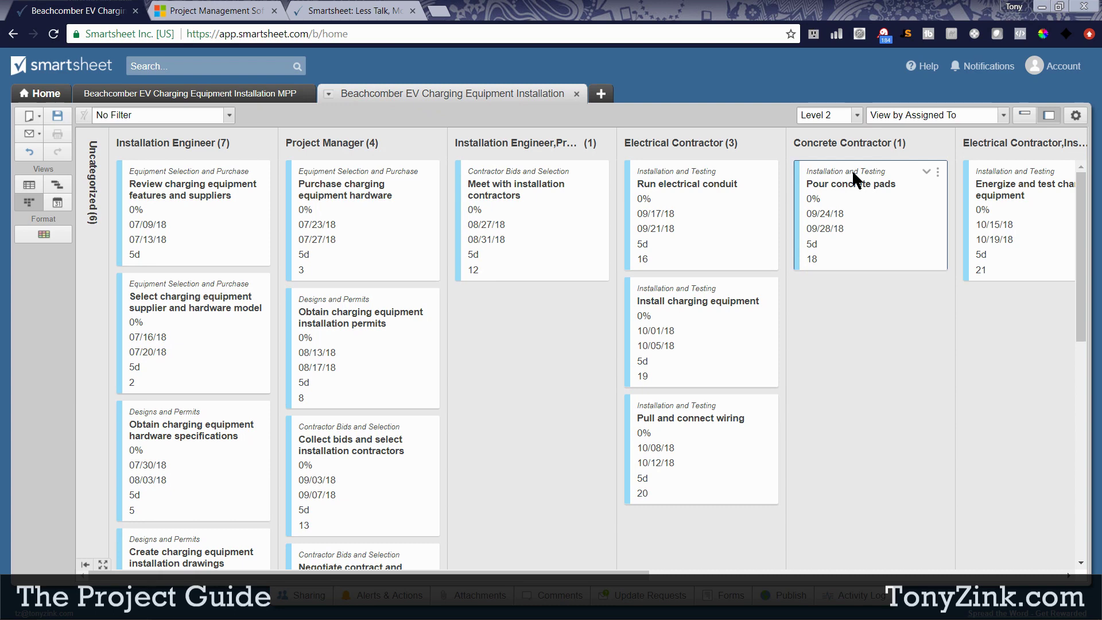
pyautogui.click(57, 186)
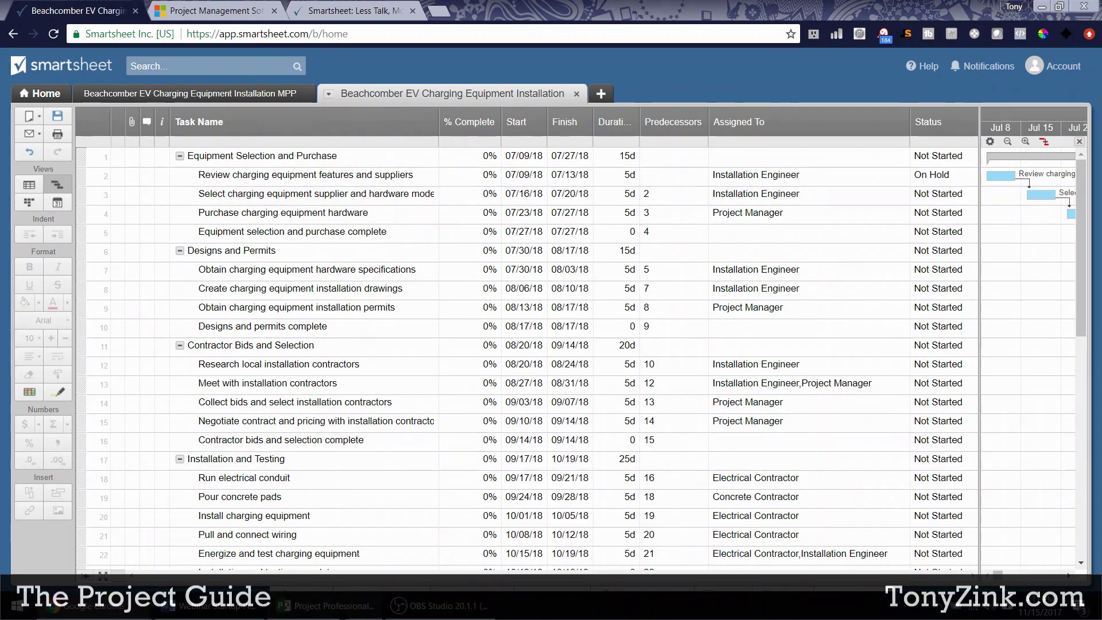
pyautogui.click(321, 605)
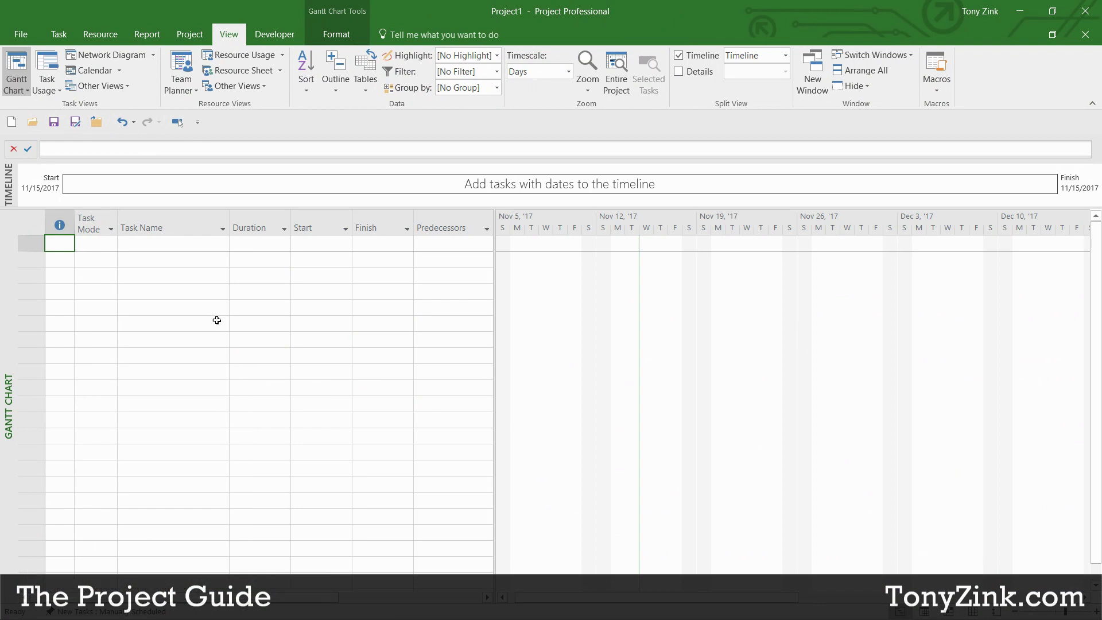
# - Select the Task Name through Resource Names columns in turn and widen the table
pyautogui.click(167, 230)
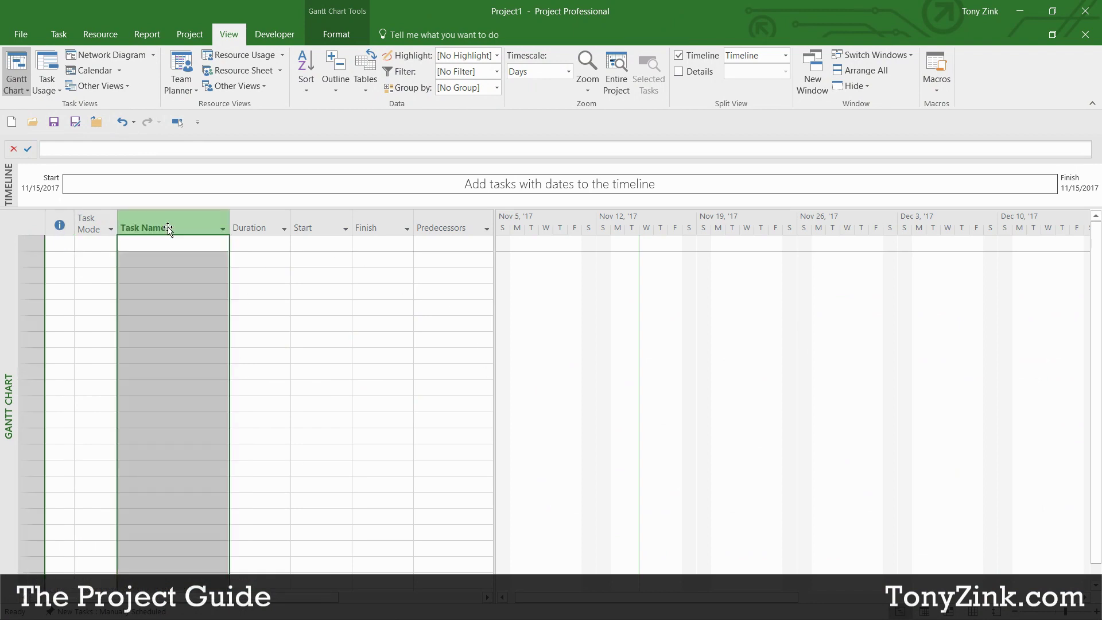
pyautogui.click(258, 229)
pyautogui.click(315, 230)
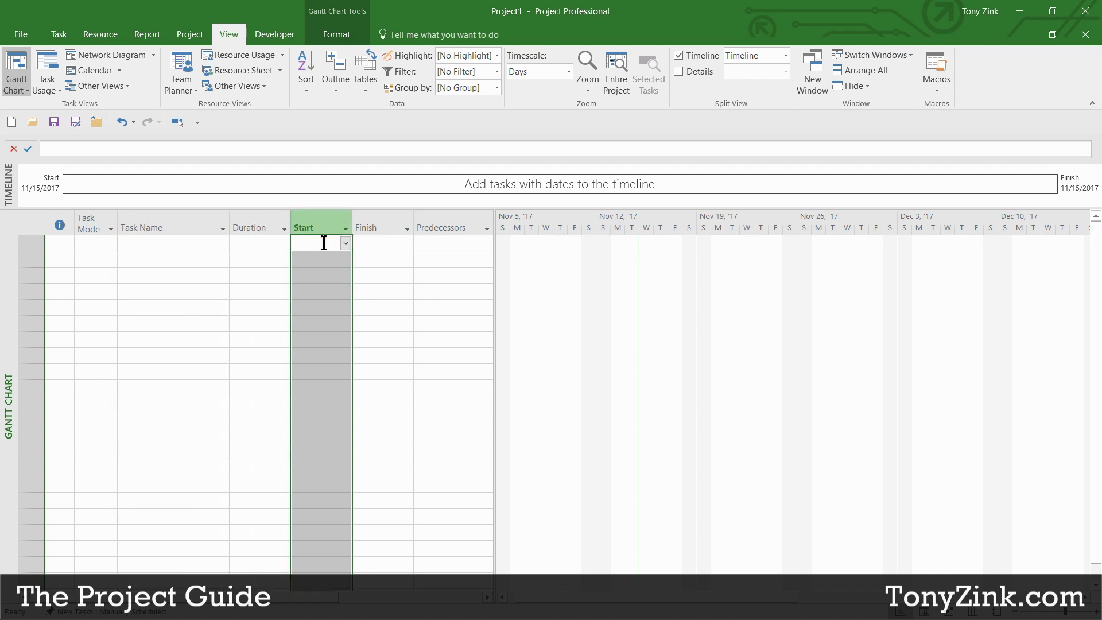
pyautogui.click(380, 230)
pyautogui.click(425, 230)
pyautogui.moveTo(494, 261); pyautogui.dragTo(634, 261)
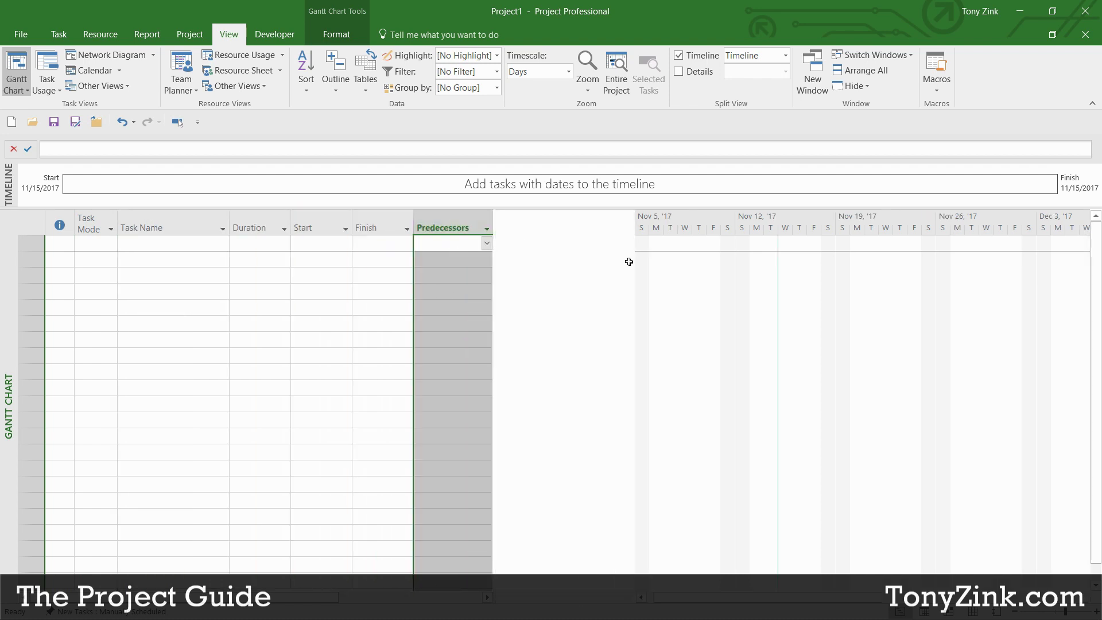
pyautogui.click(529, 223)
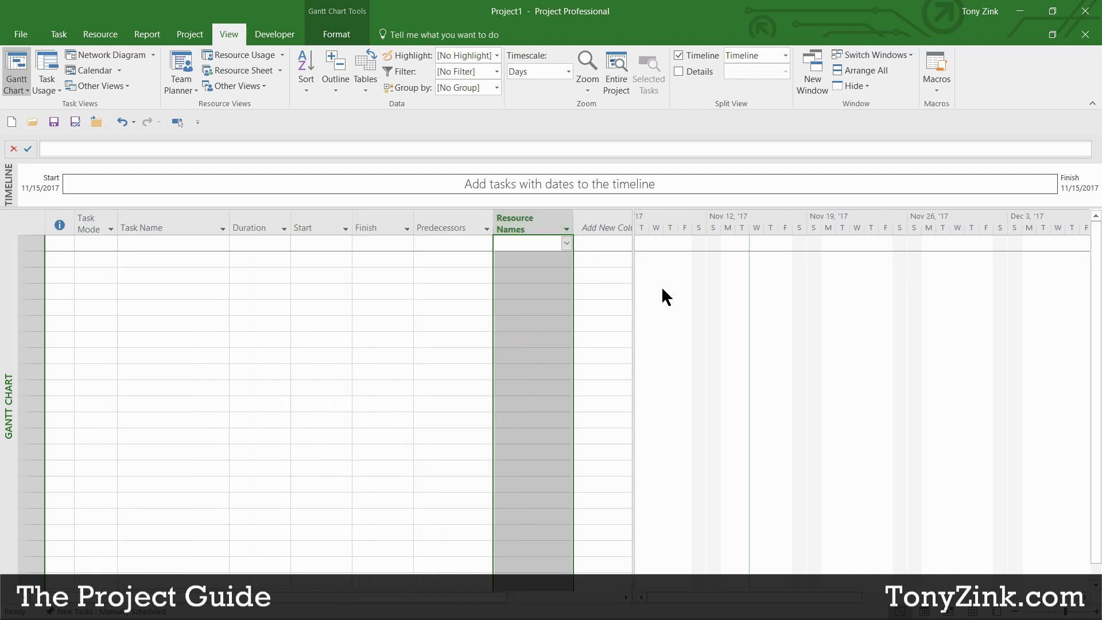
# - Insert a second Duration column left of the existing Duration column, then close Project1
pyautogui.rightClick(259, 219)
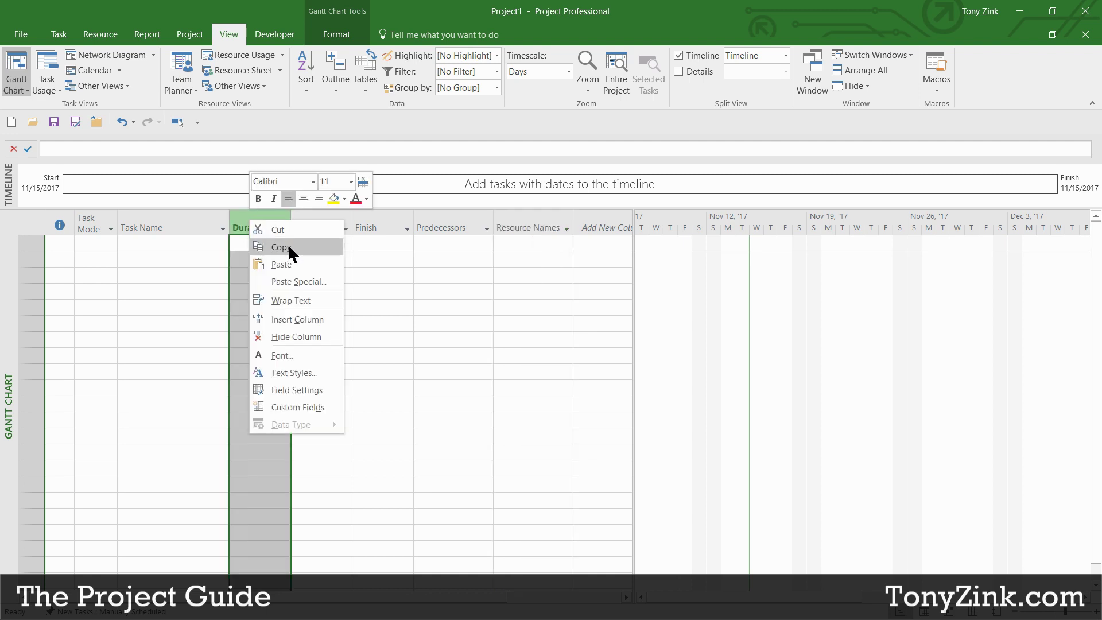
pyautogui.click(289, 318)
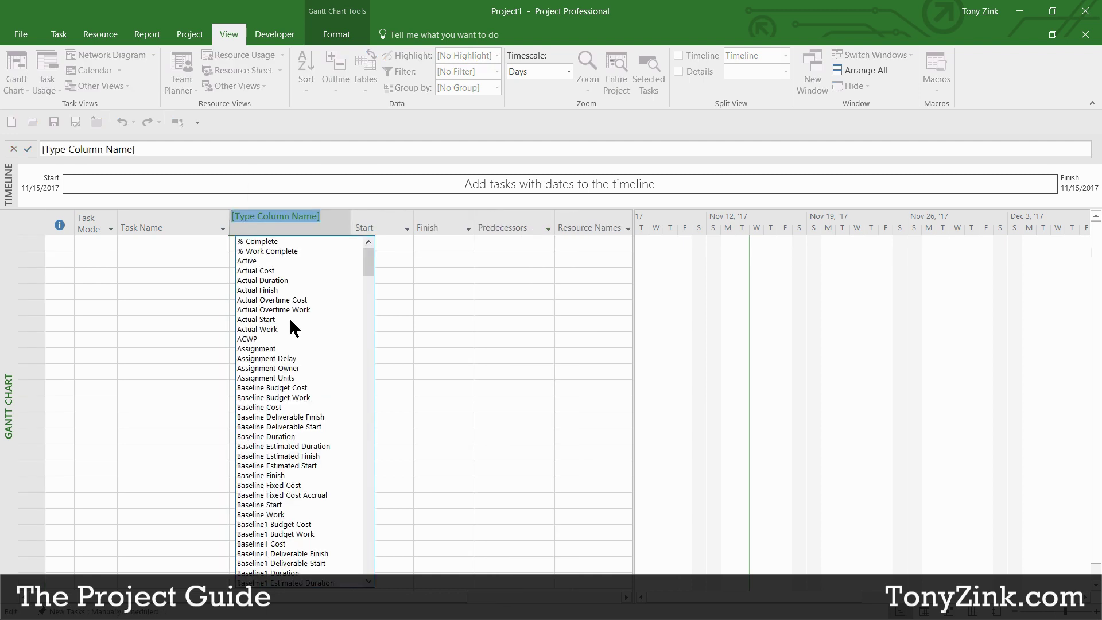
pyautogui.moveTo(365, 262)
pyautogui.mouseDown()
pyautogui.moveTo(354, 542)
pyautogui.moveTo(367, 503)
pyautogui.moveTo(365, 251)
pyautogui.mouseUp()
pyautogui.write('date1')
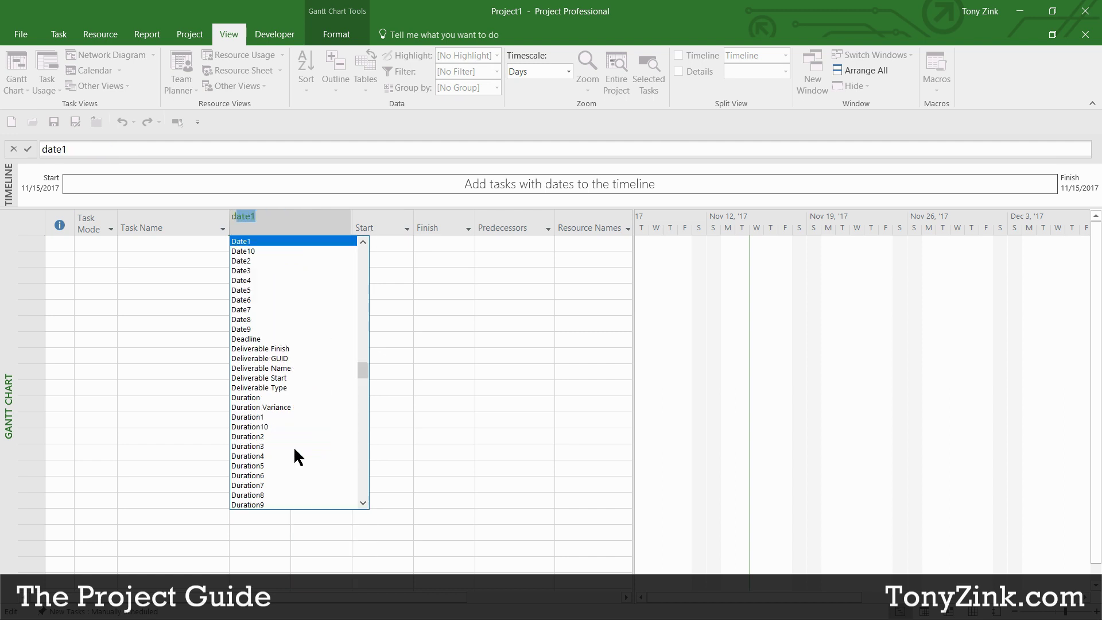
pyautogui.click(256, 398)
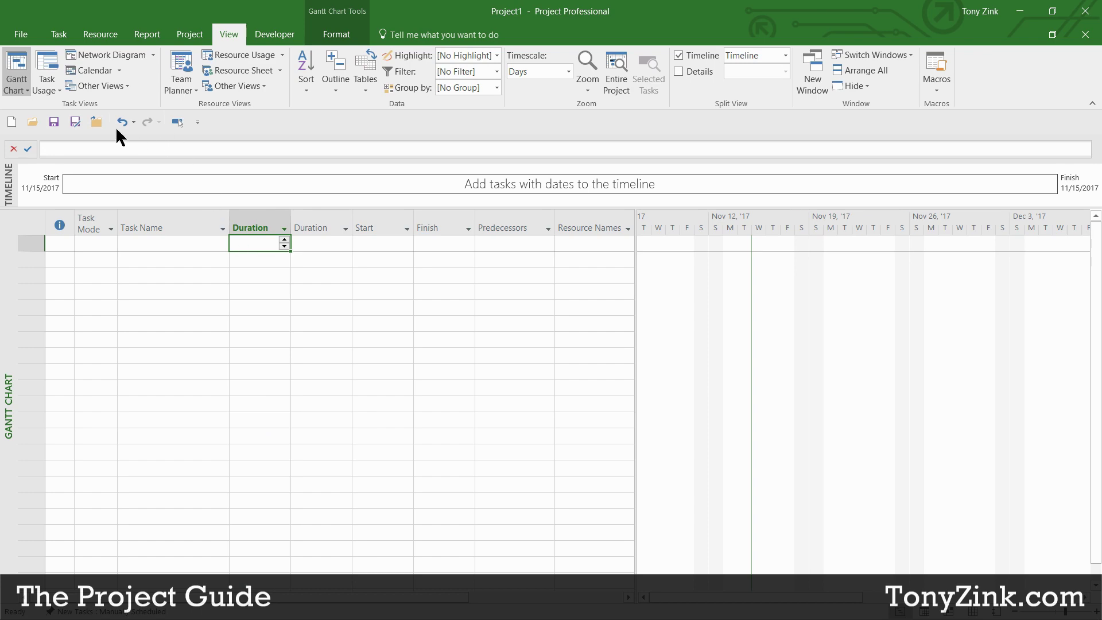
pyautogui.click(97, 122)
# - Close Project1 without saving, return to Smartsheet, and save the Beachcomber sheet's changes
pyautogui.click(557, 361)
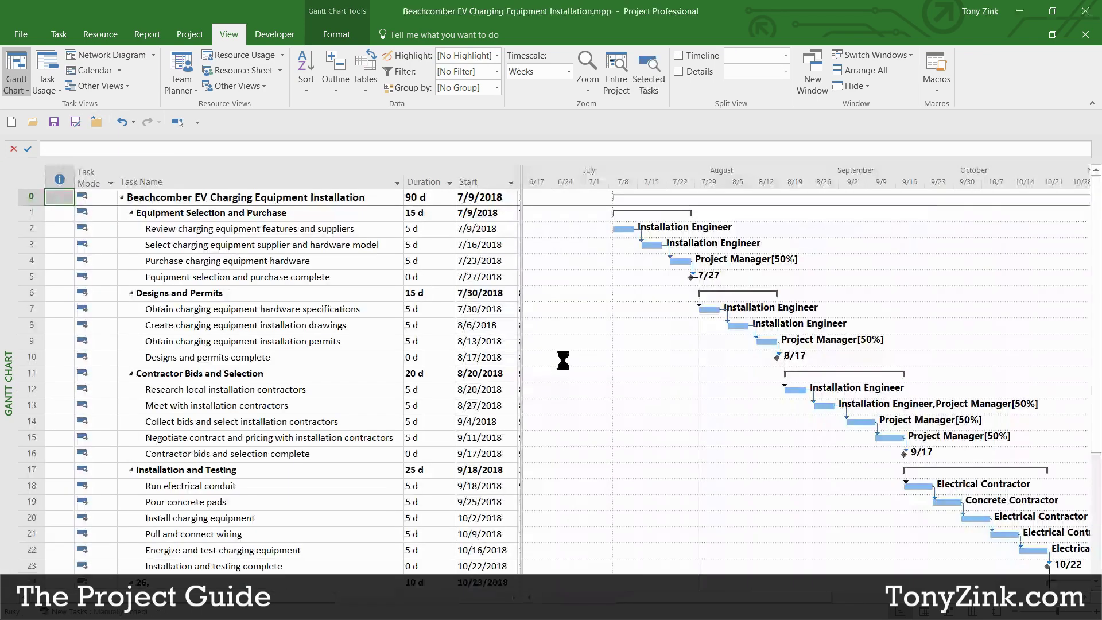
pyautogui.click(1020, 12)
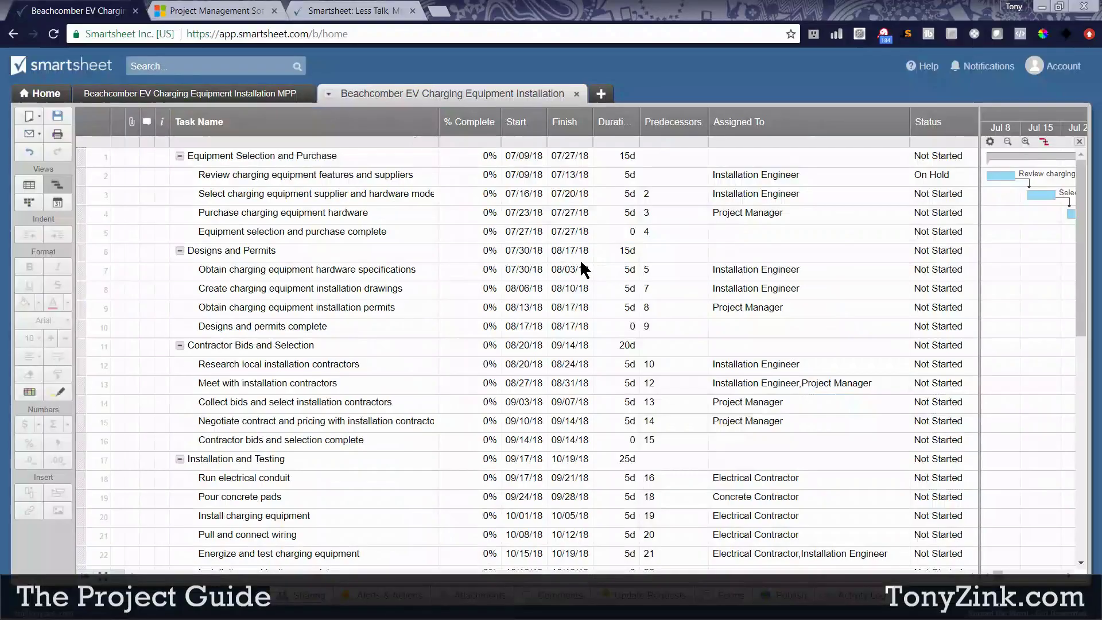
pyautogui.click(50, 90)
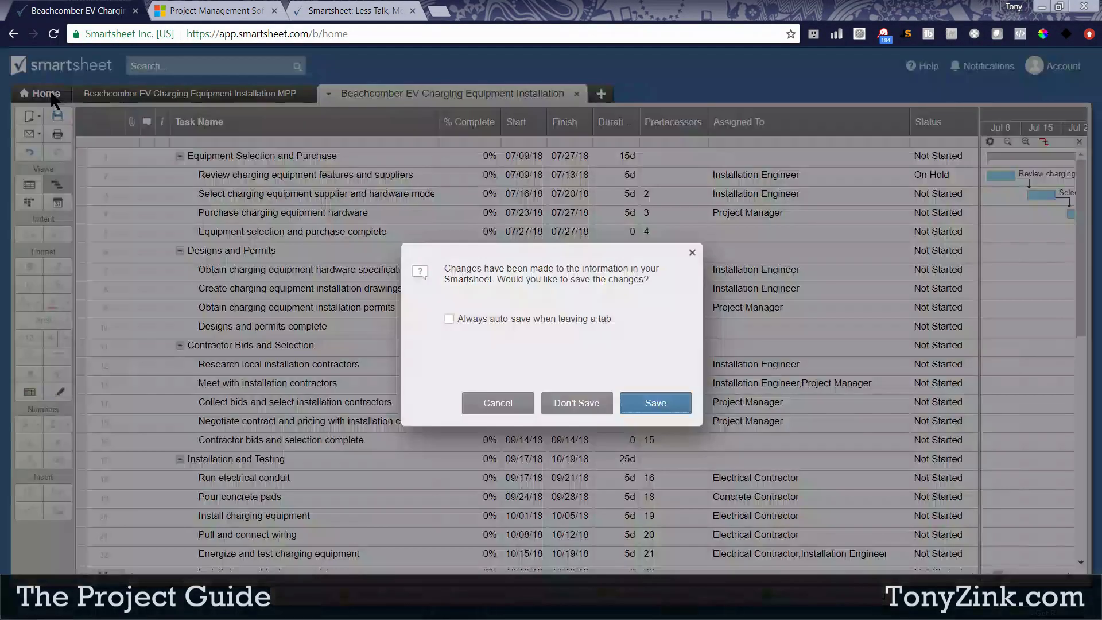
pyautogui.click(637, 405)
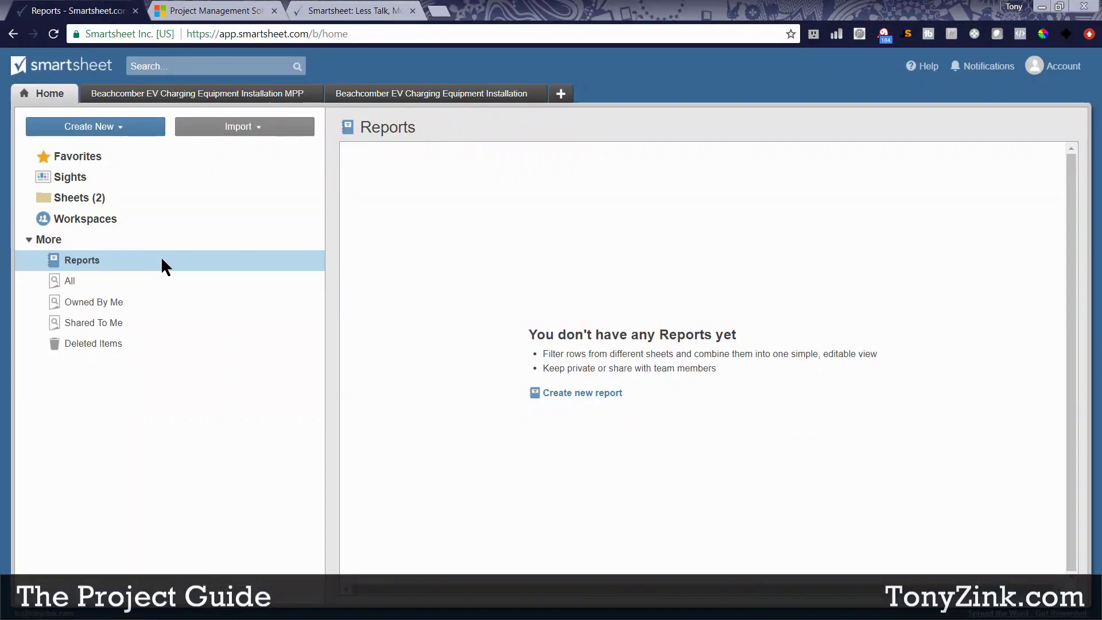
# - Create a blank sheet named Project A and open its primary column's properties
pyautogui.click(560, 93)
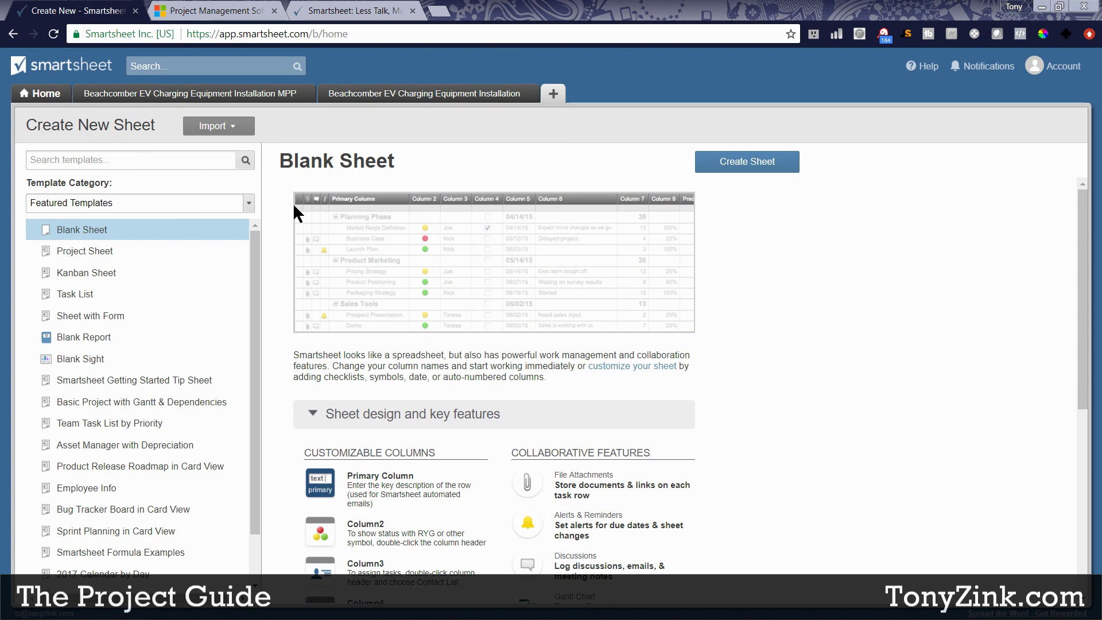
pyautogui.click(740, 161)
pyautogui.write('Project A')
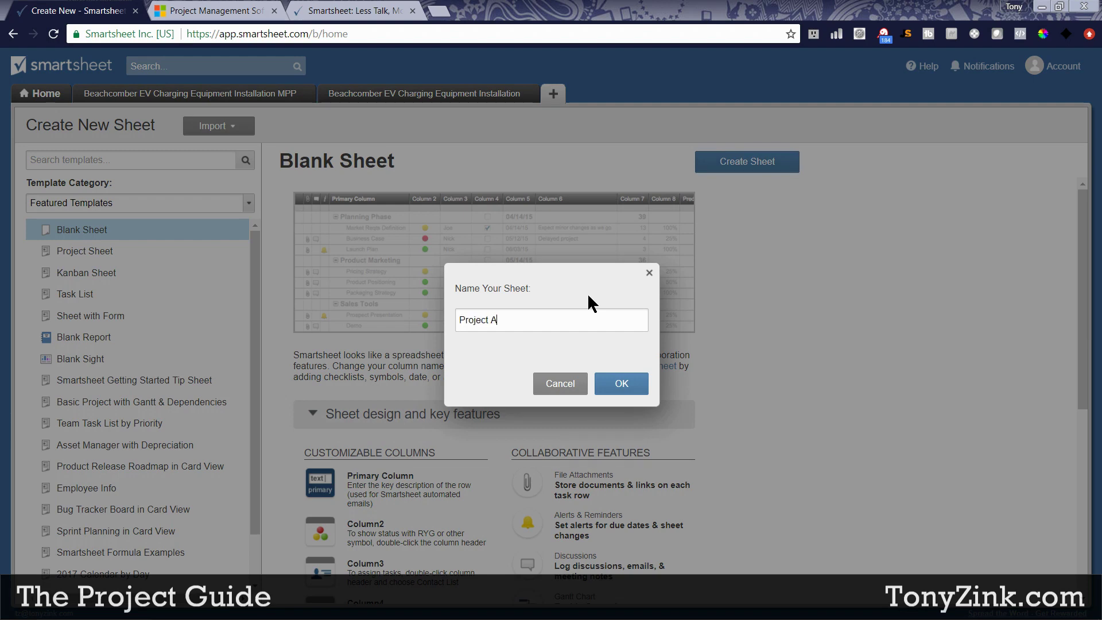
pyautogui.click(620, 381)
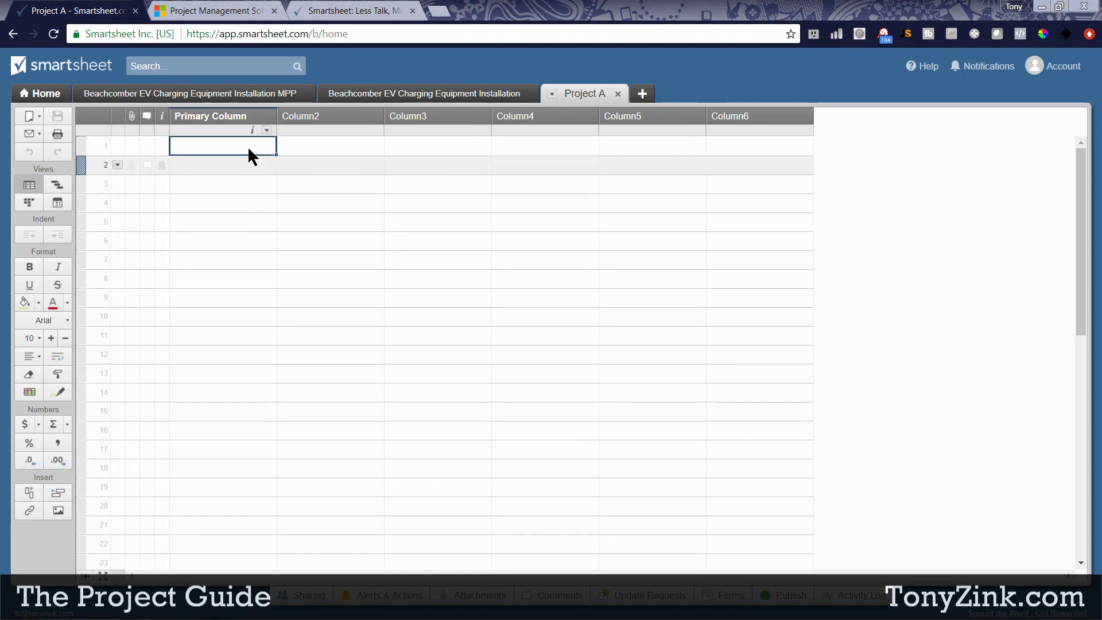
pyautogui.rightClick(224, 116)
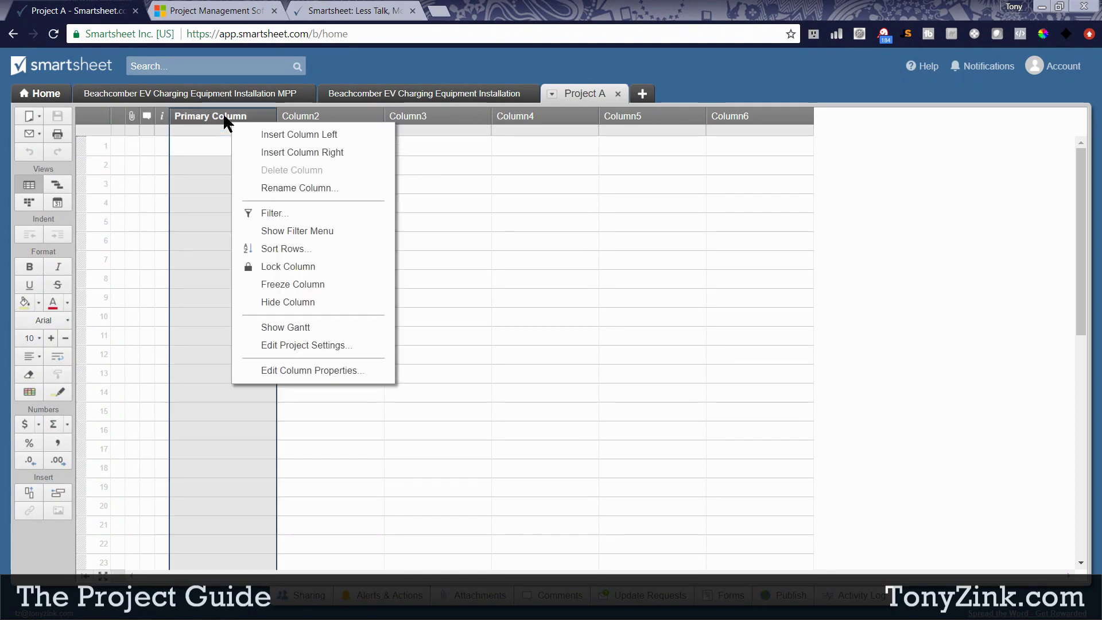
pyautogui.click(283, 369)
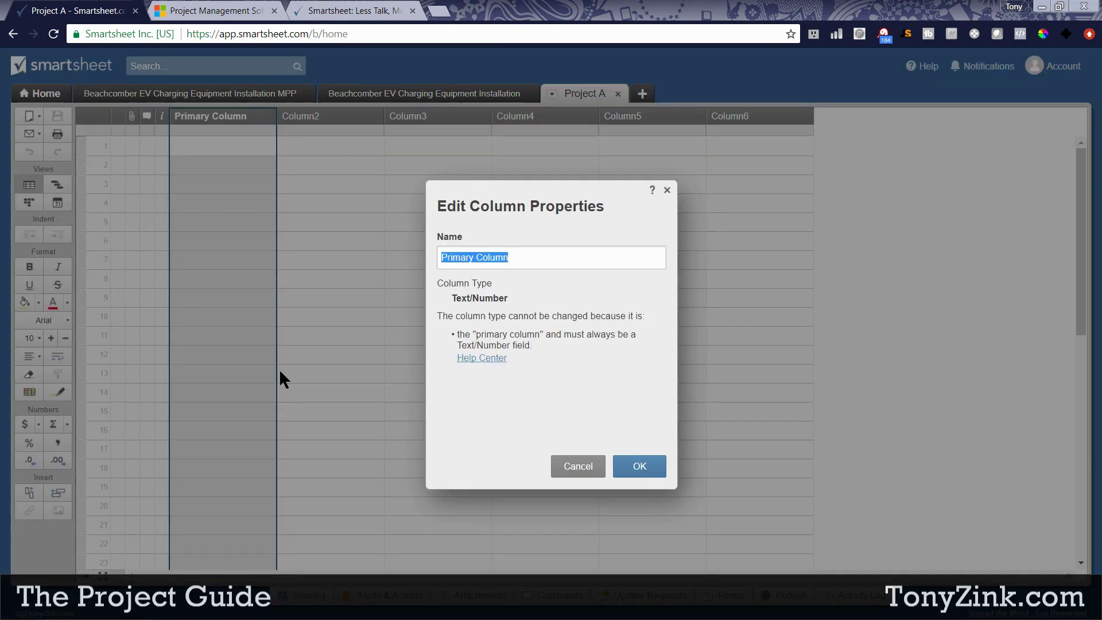
# - Rename the primary column to Task Name and make Column2 a Date column called Start
pyautogui.write('Task Name')
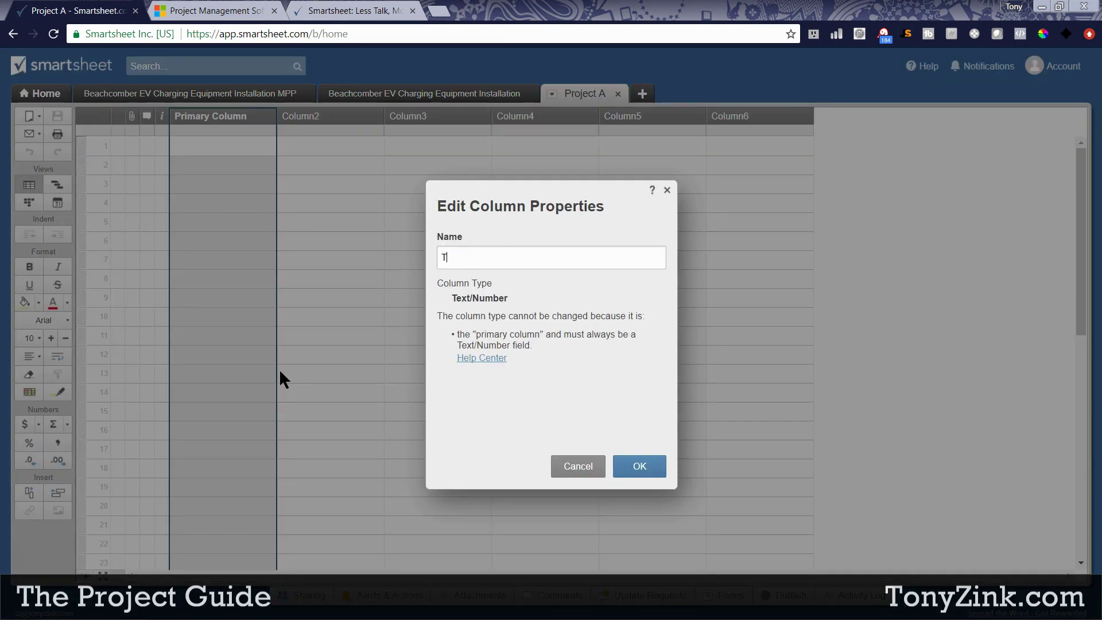
pyautogui.click(659, 470)
pyautogui.click(333, 116)
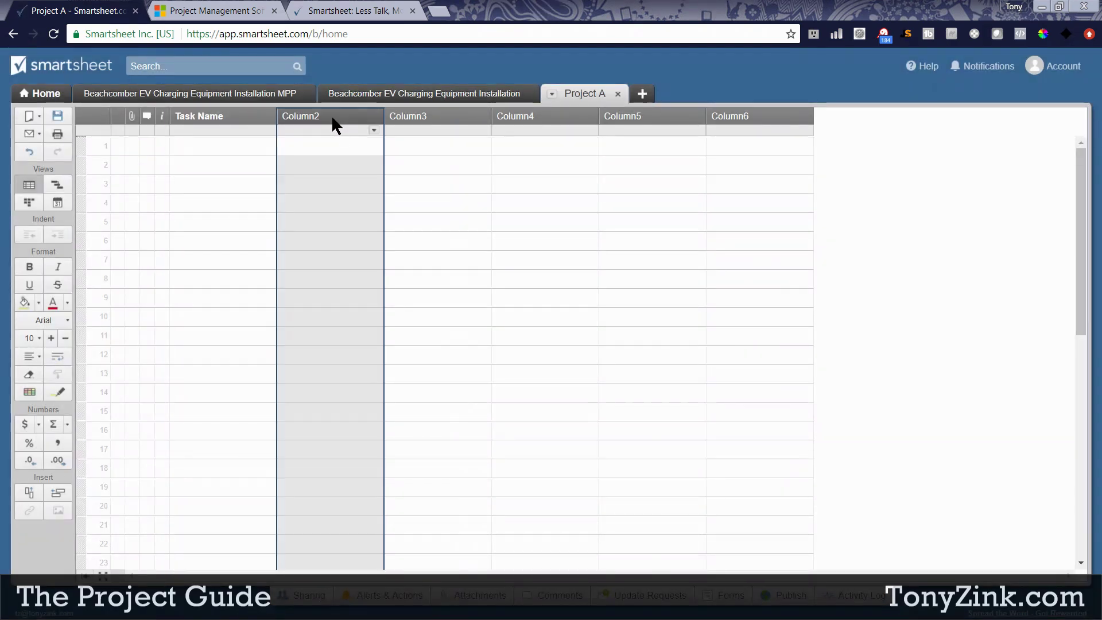
pyautogui.rightClick(352, 118)
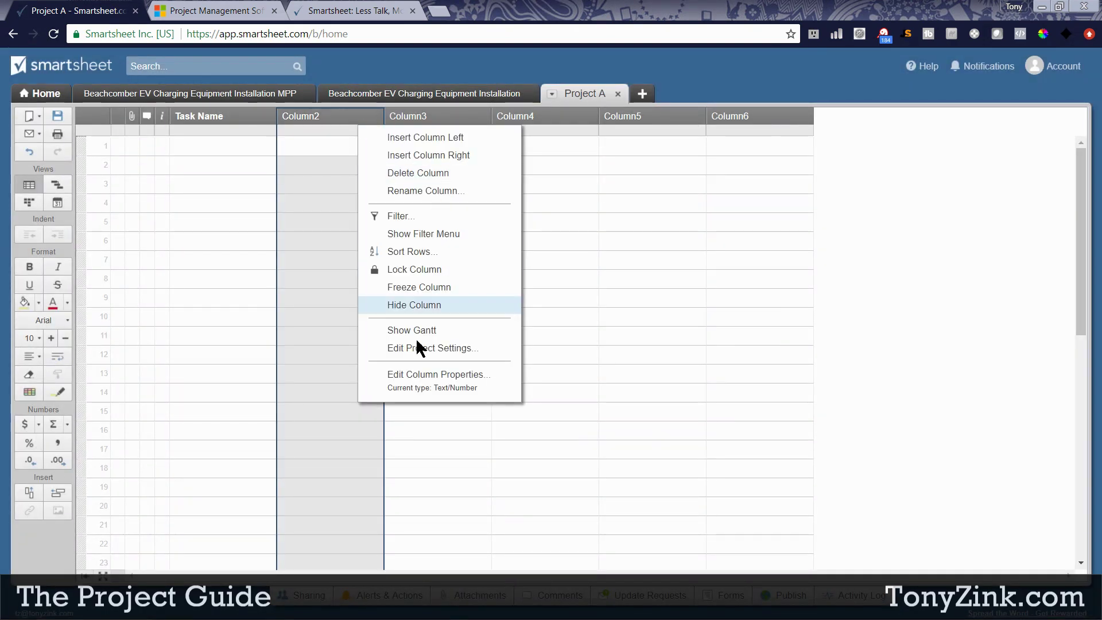
pyautogui.click(418, 376)
pyautogui.write('Start')
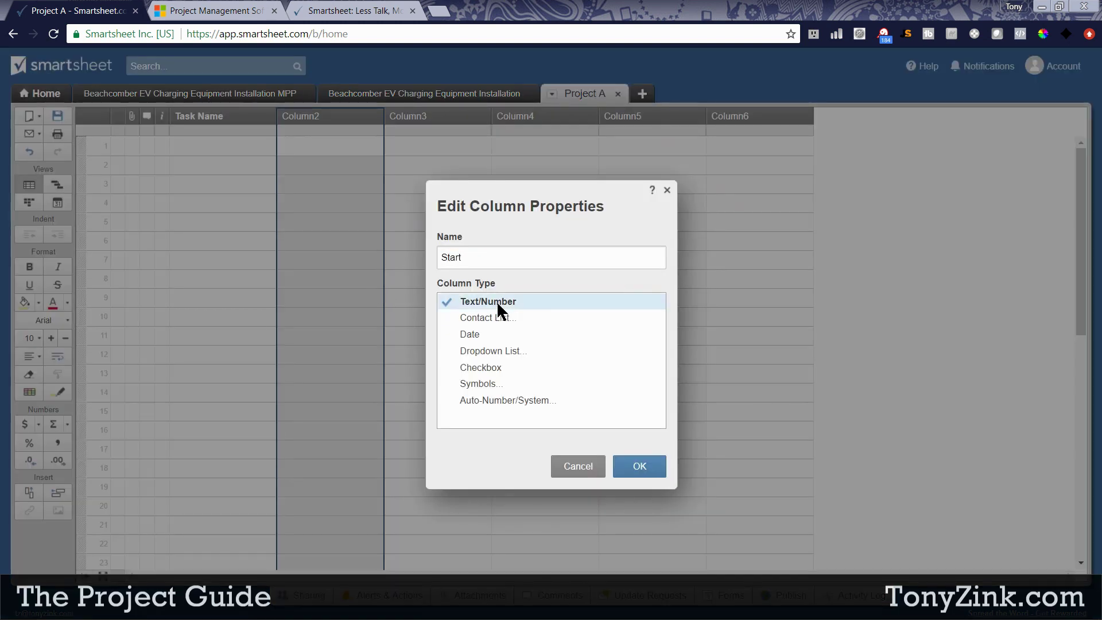
pyautogui.click(489, 334)
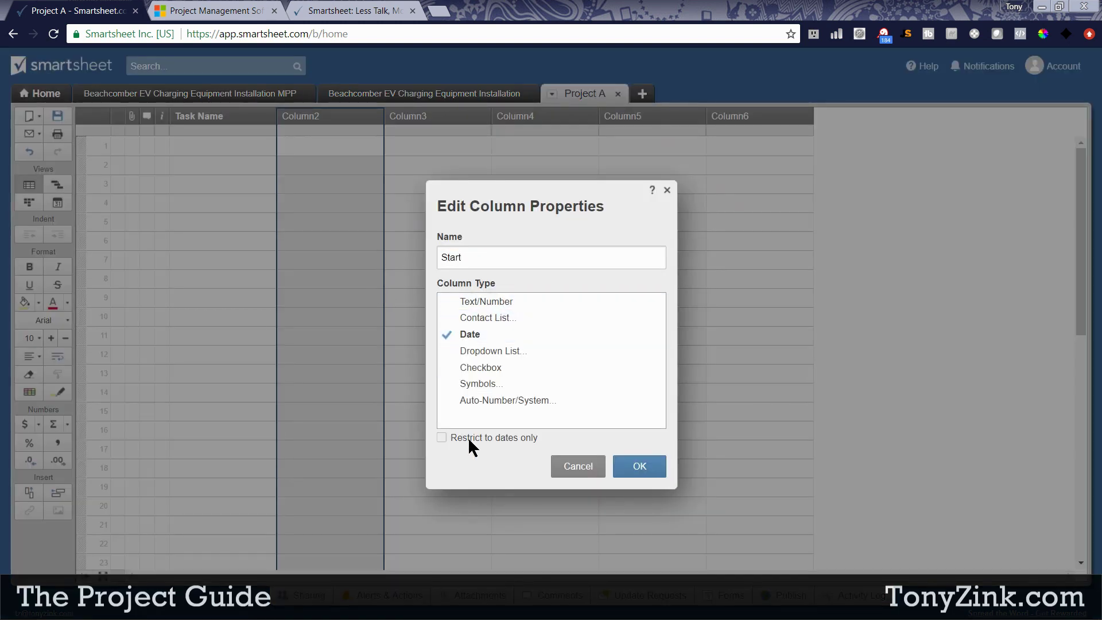
pyautogui.click(640, 466)
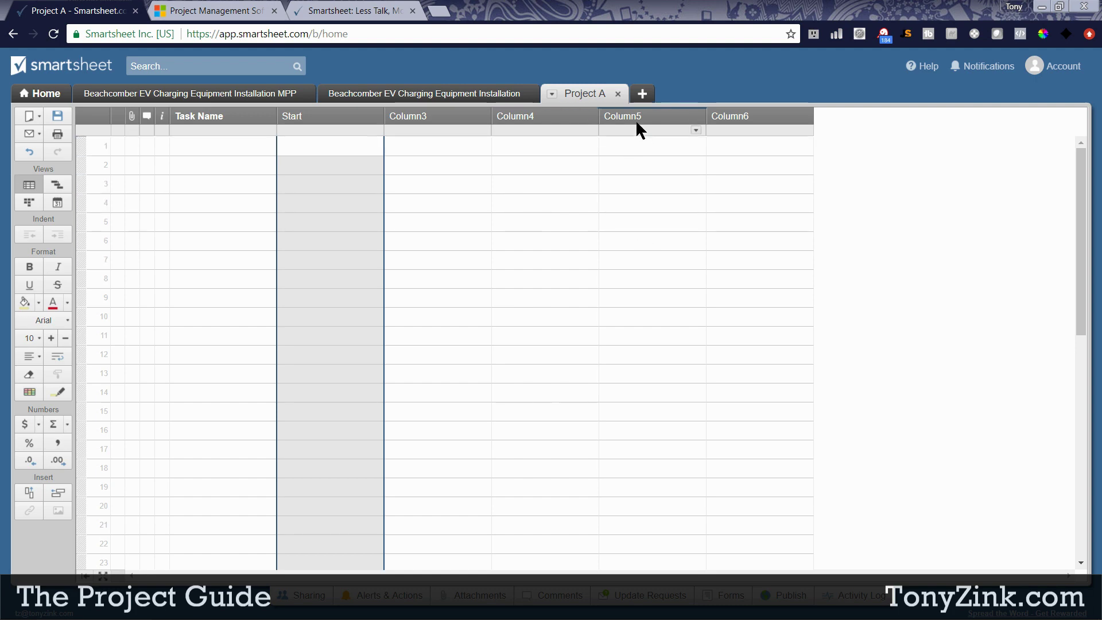
pyautogui.click(642, 93)
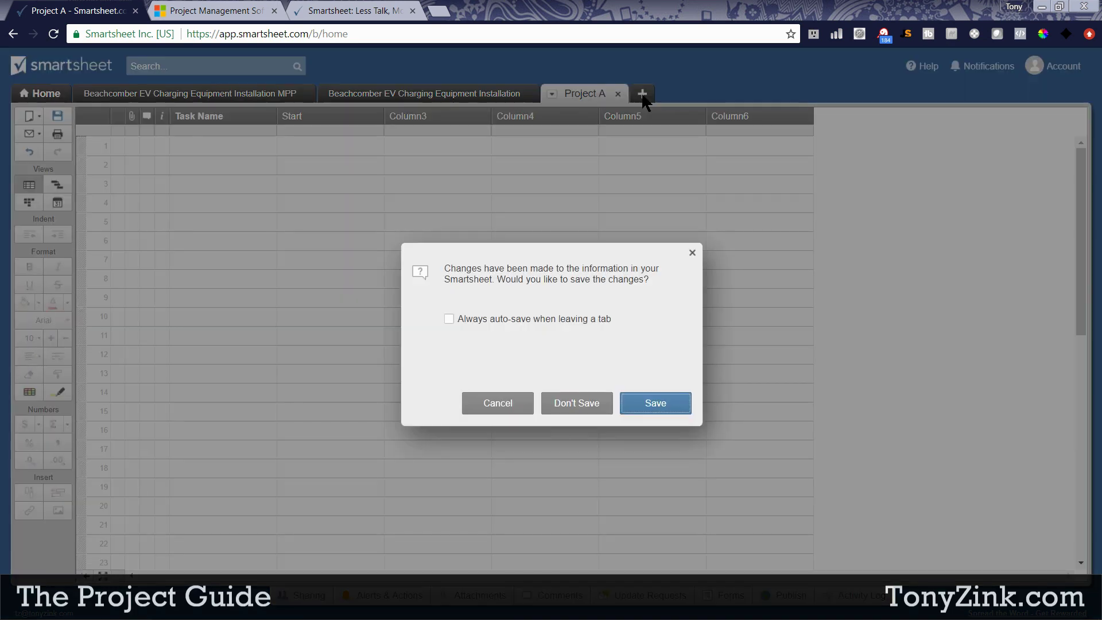
# - Discard Project A's changes, create Project B from the Project Sheet template, and widen its grid
pyautogui.click(571, 404)
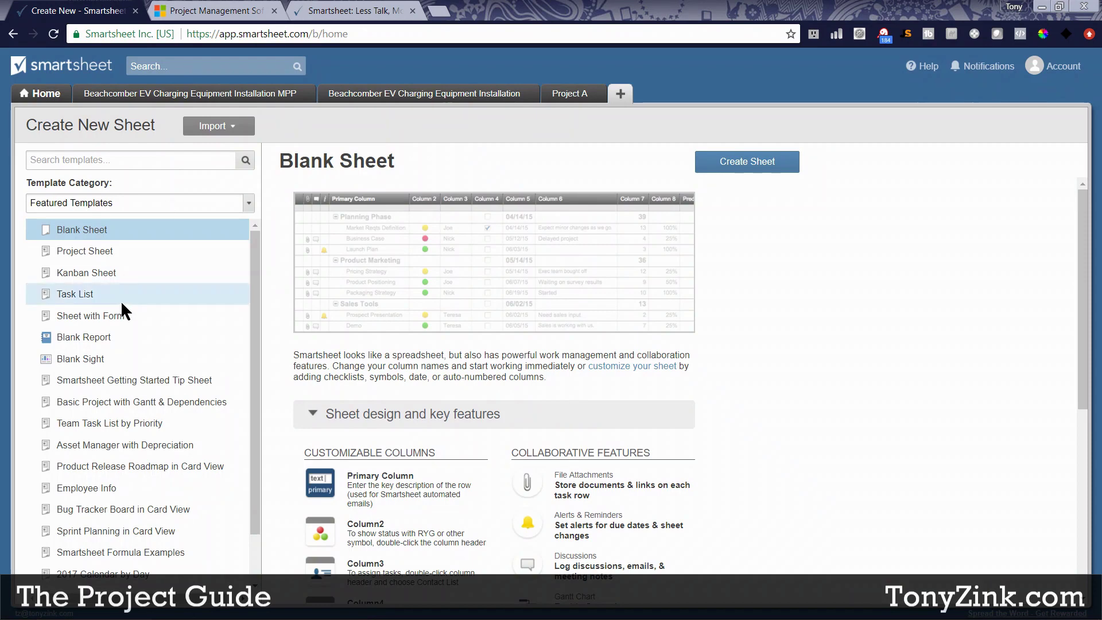
pyautogui.click(91, 248)
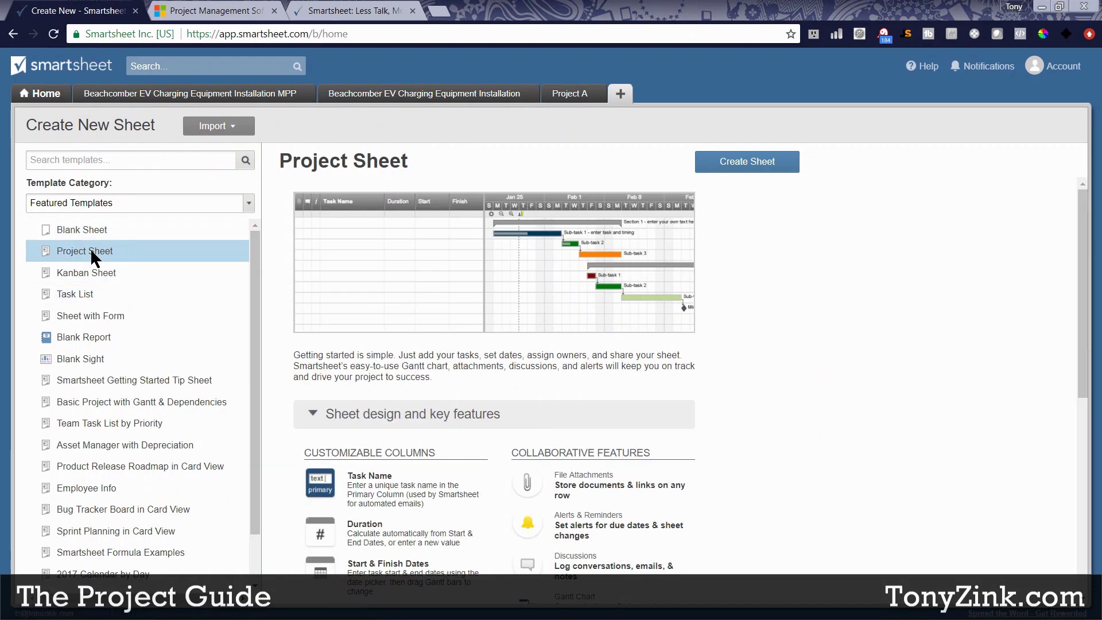
pyautogui.click(745, 163)
pyautogui.write('Project B')
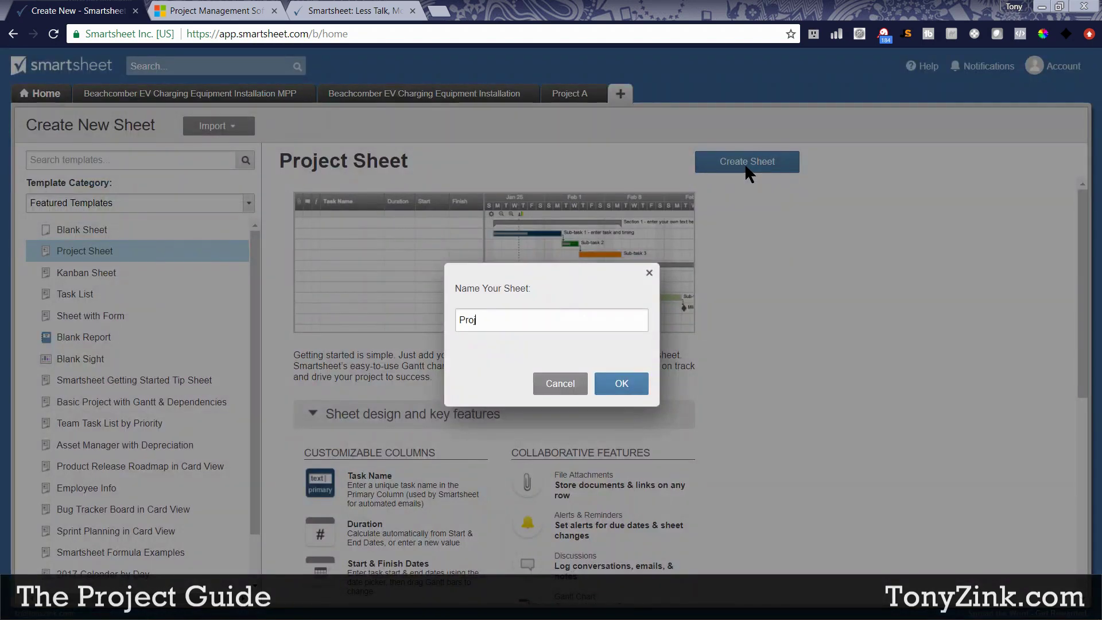
pyautogui.click(618, 383)
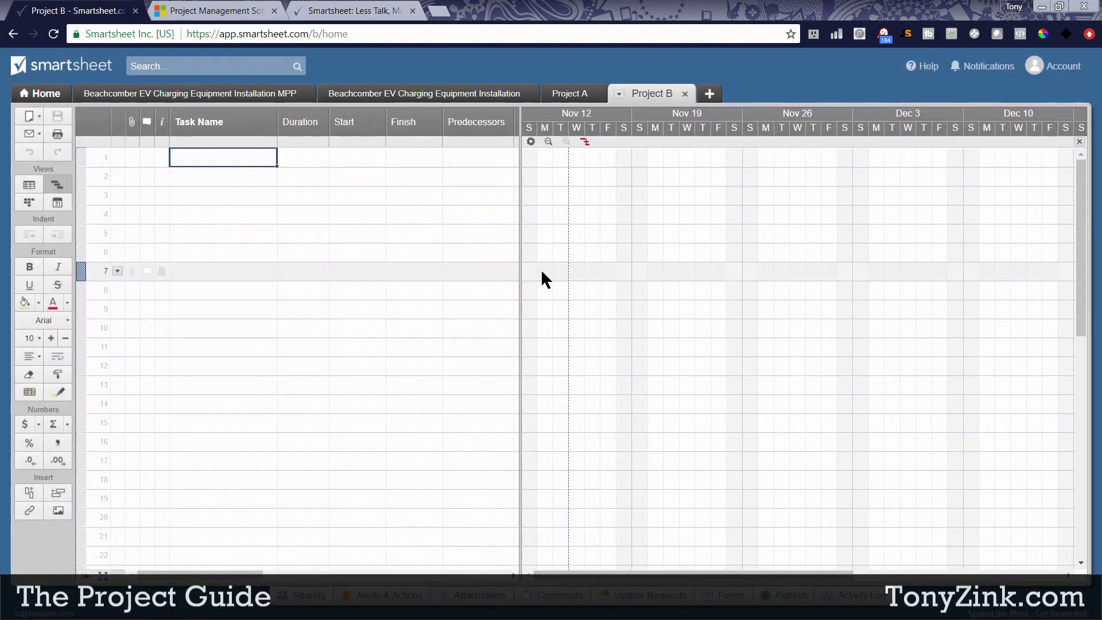
pyautogui.moveTo(522, 270); pyautogui.dragTo(894, 293)
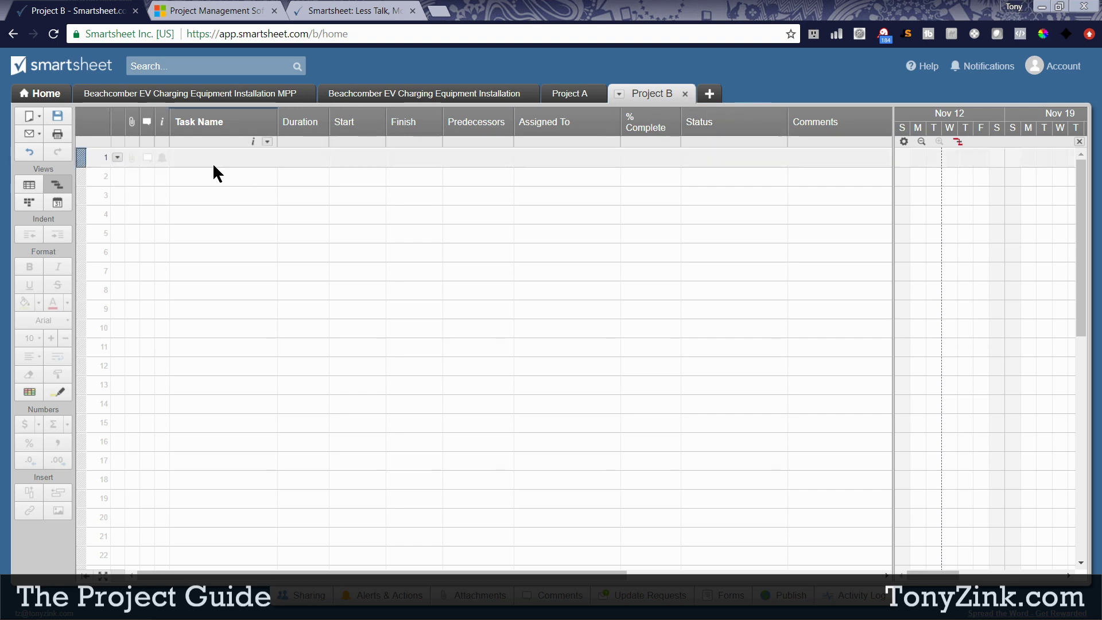
# - Leave Project B unsaved, browse the import options for a new sheet, then open the Beachcomber MPP sheet
pyautogui.click(409, 94)
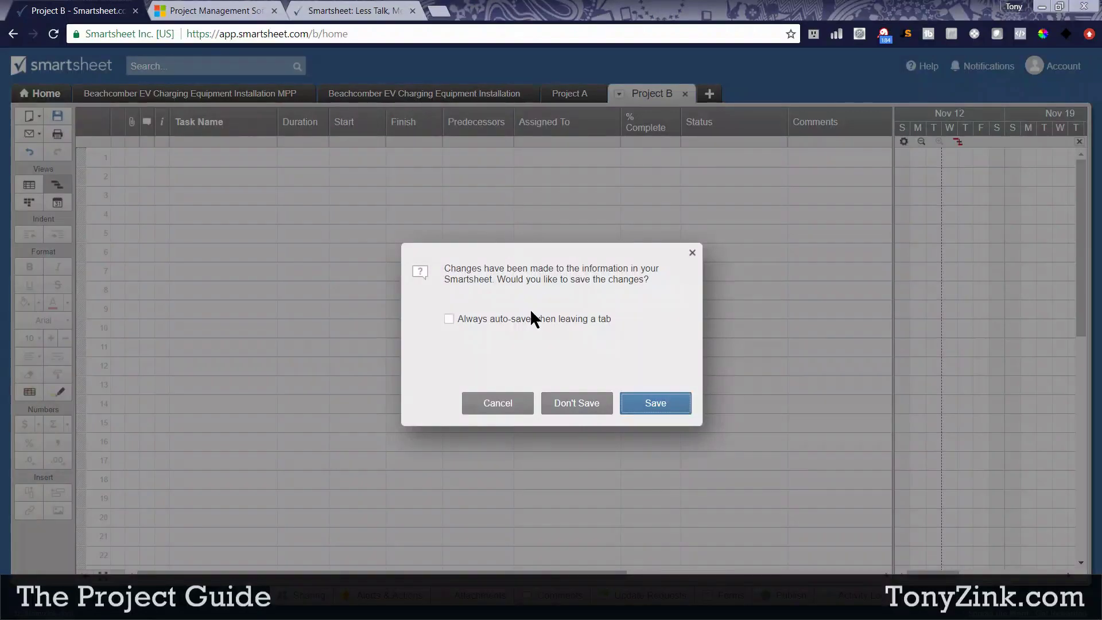
pyautogui.click(576, 404)
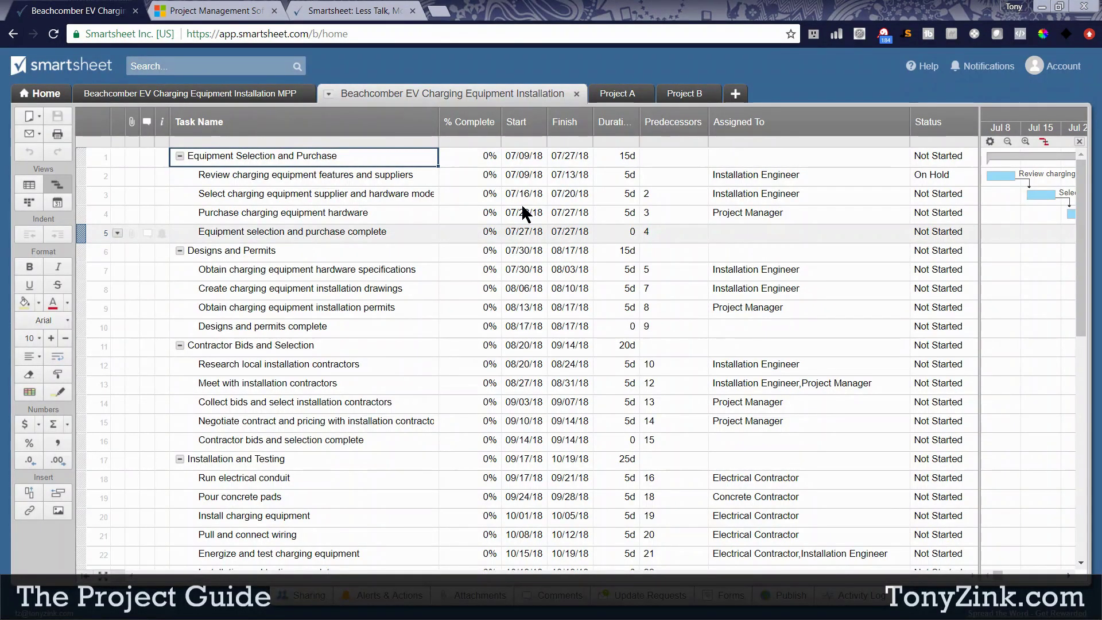
pyautogui.click(737, 97)
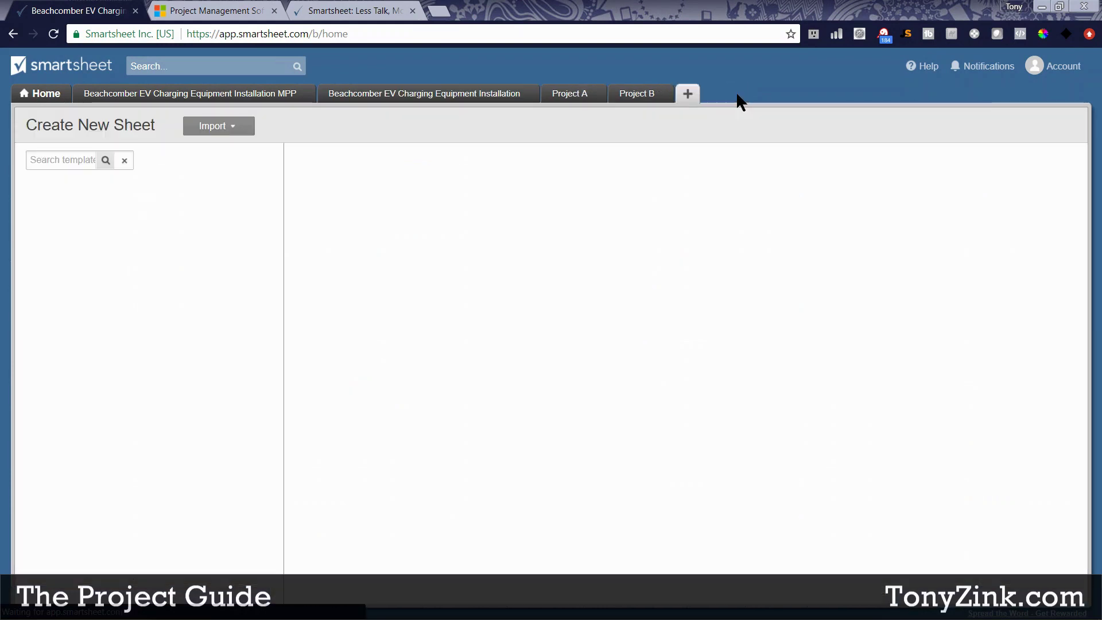
pyautogui.click(202, 127)
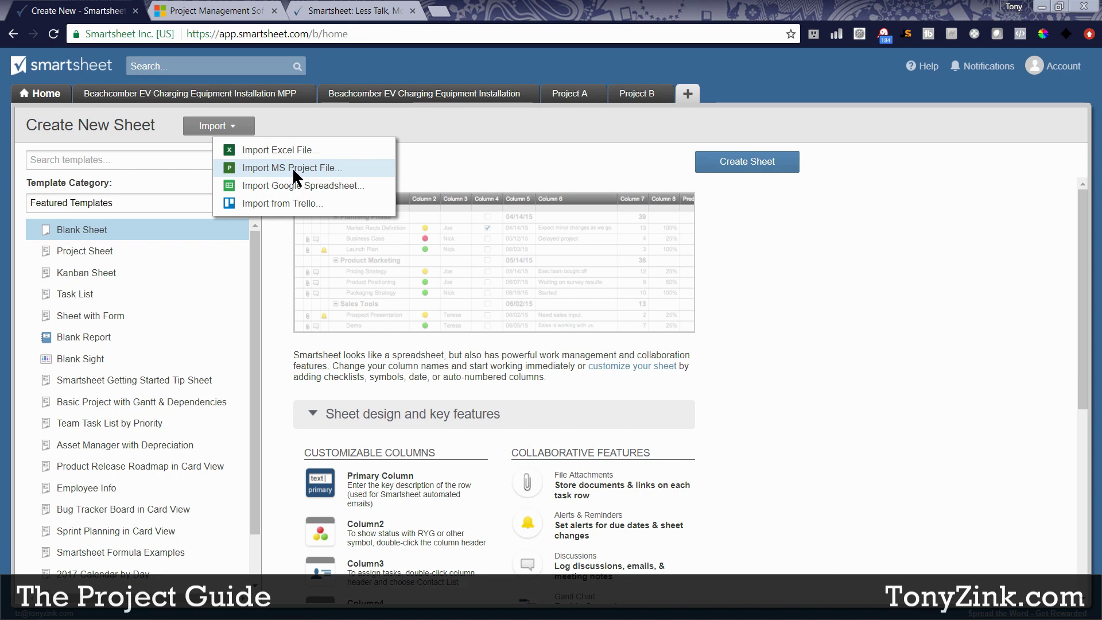
pyautogui.click(460, 129)
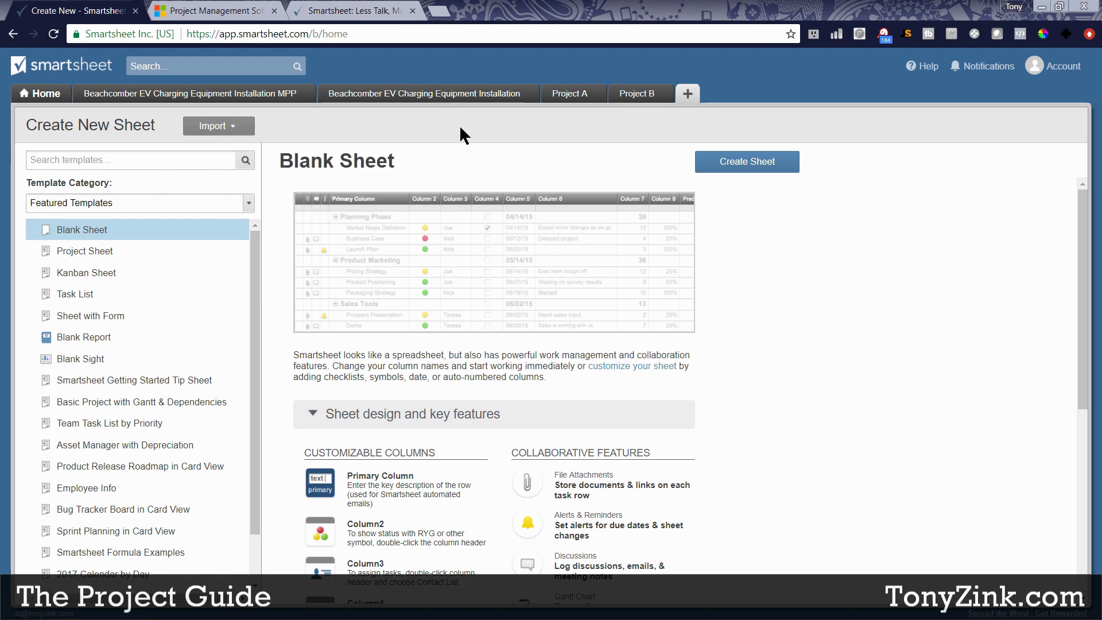
pyautogui.click(203, 92)
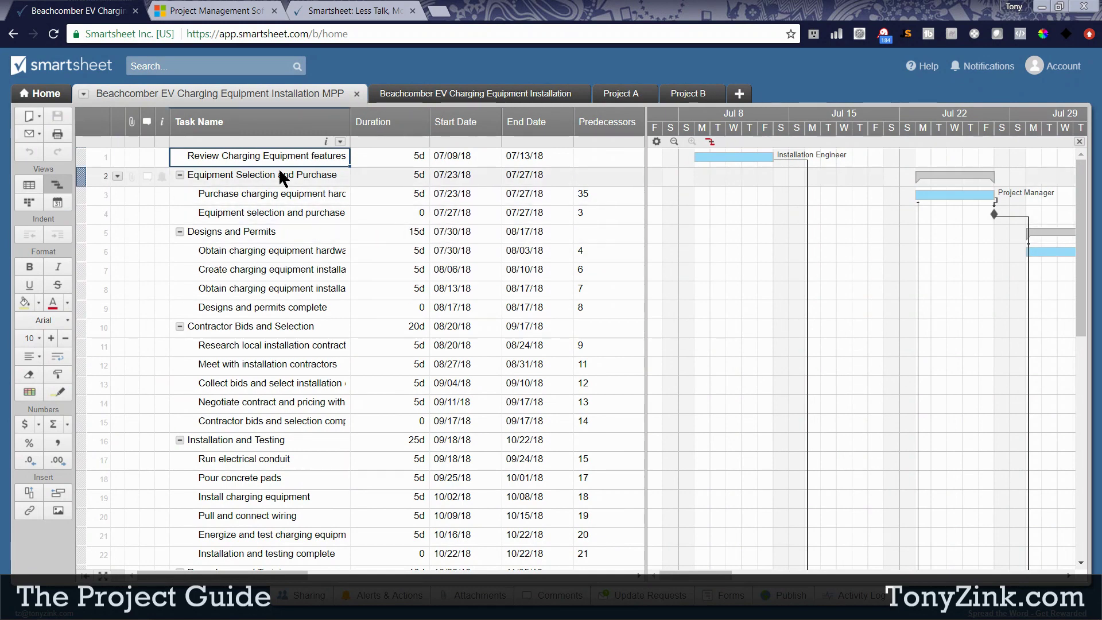
# - Narrow the MPP sheet's grid, return to the Beachcomber sheet without saving, and switch to Project
pyautogui.moveTo(646, 291); pyautogui.dragTo(646, 287)
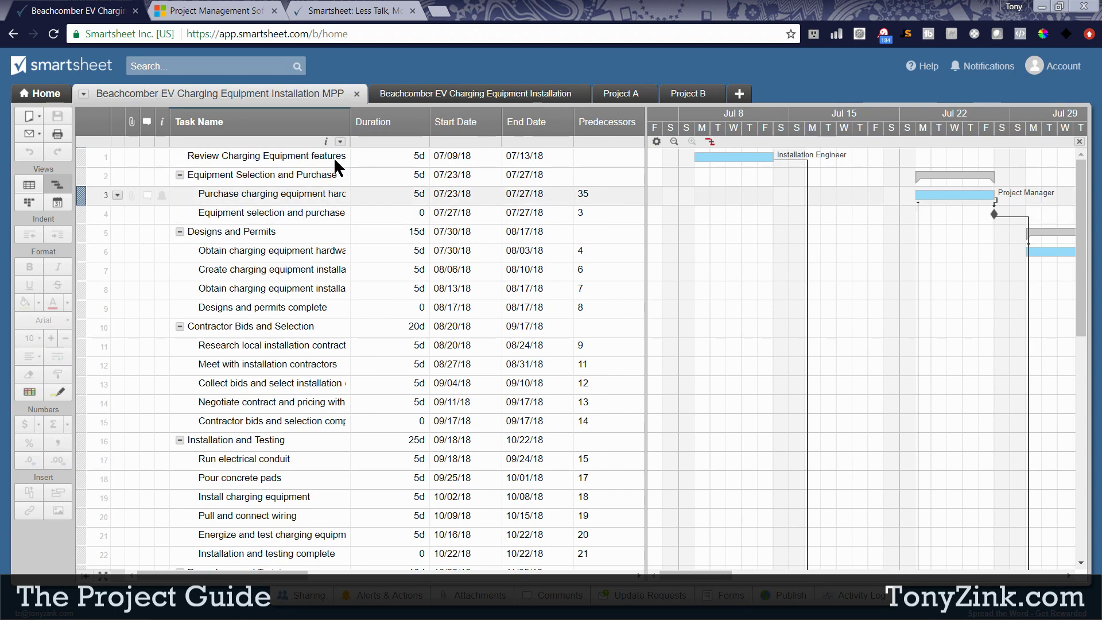
pyautogui.moveTo(645, 253); pyautogui.dragTo(604, 248)
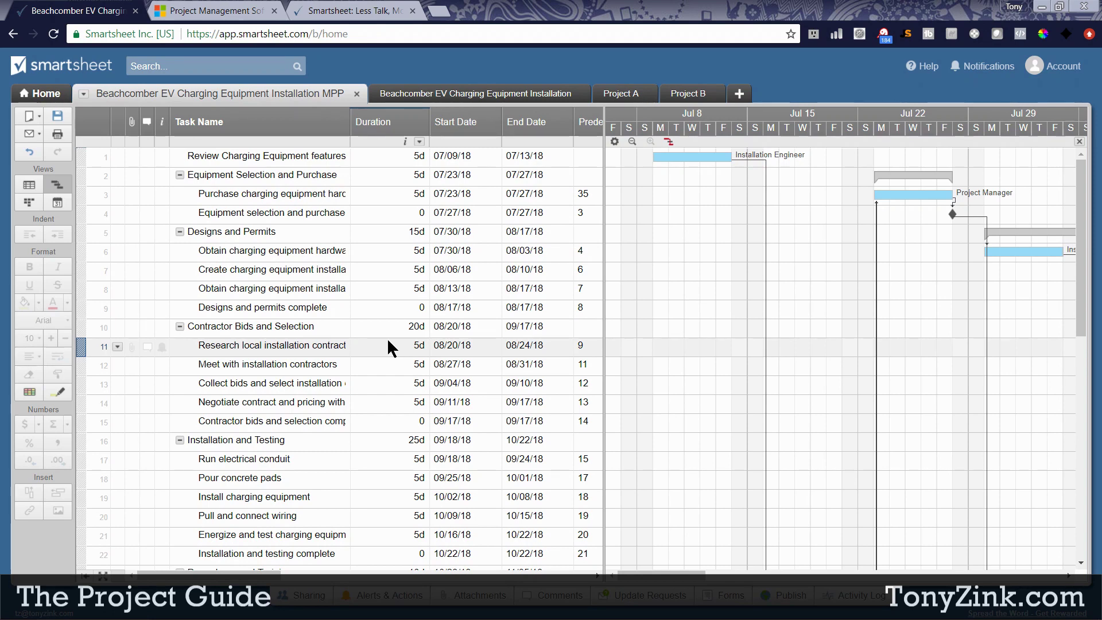
pyautogui.click(455, 89)
pyautogui.click(577, 403)
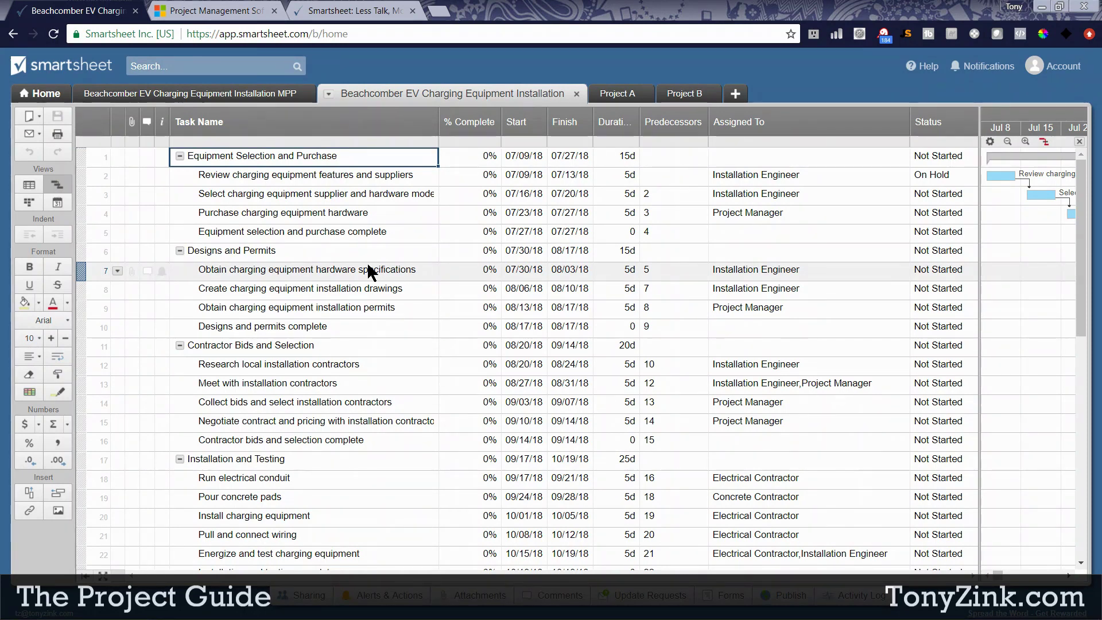
pyautogui.hotkey('alt', 'Tab')
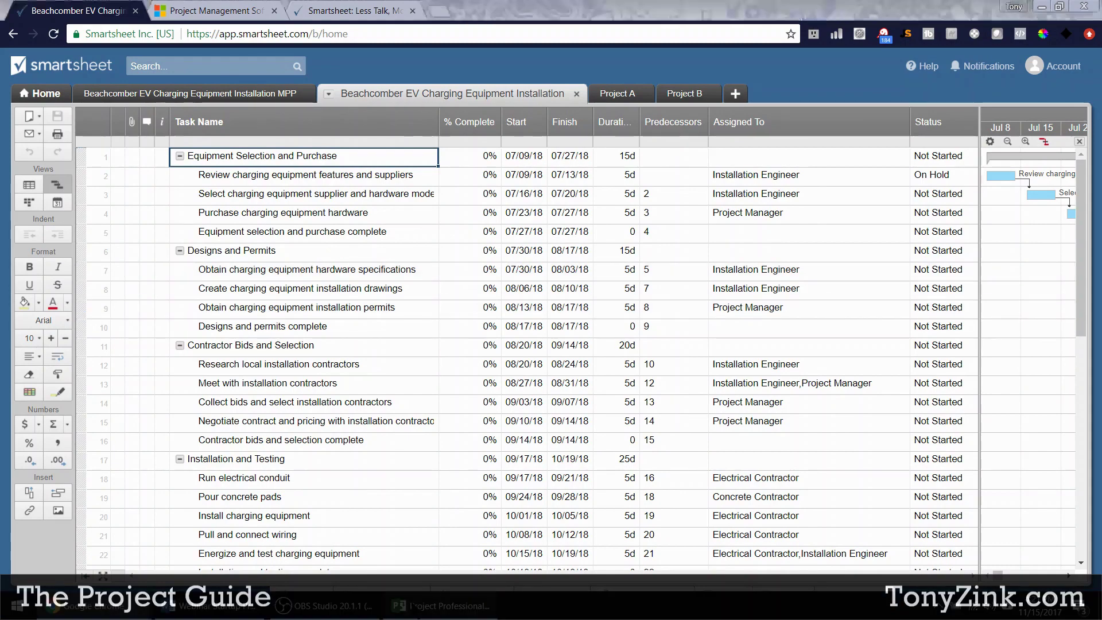
# - Delete row 2, 'Review charging equipment features and suppliers', then select the Purchase charging equipment hardware task
pyautogui.click(32, 228)
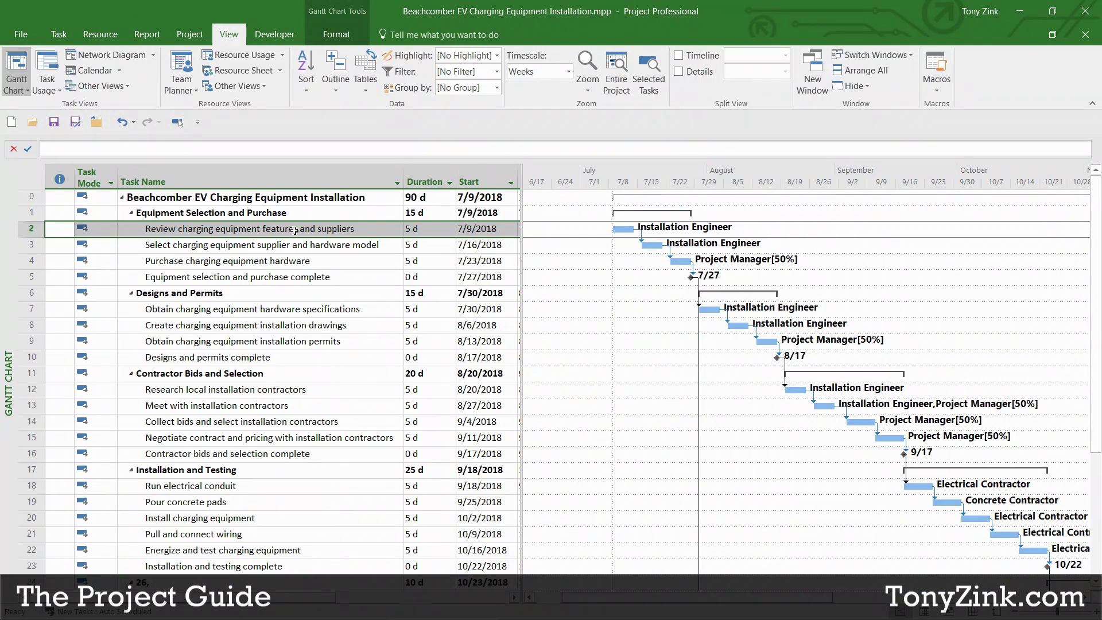
pyautogui.rightClick(127, 229)
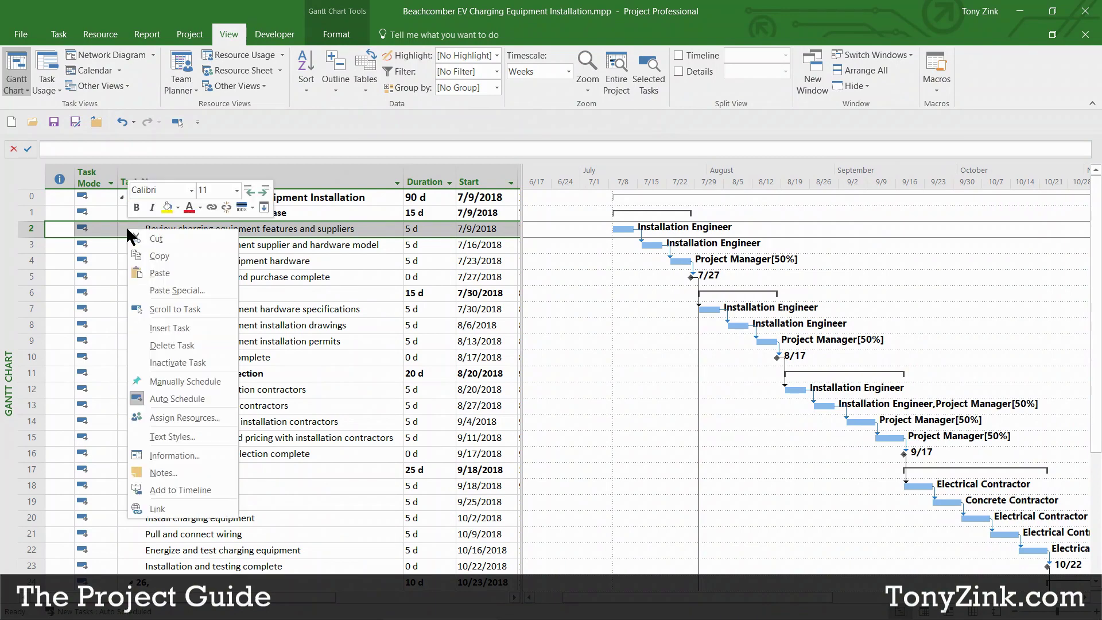
pyautogui.click(181, 346)
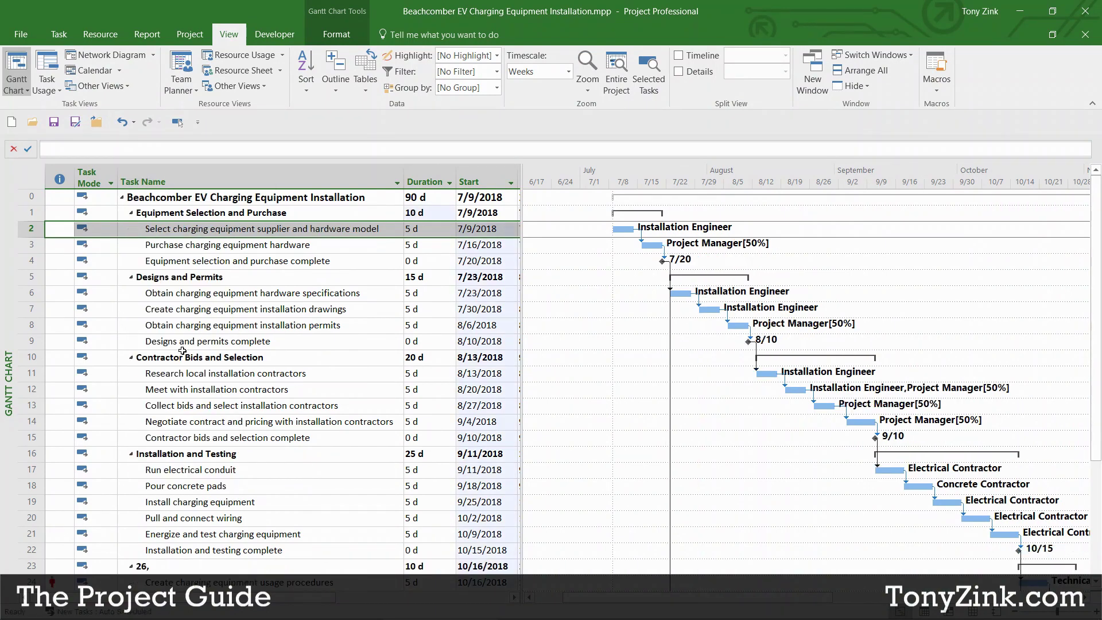
pyautogui.click(177, 245)
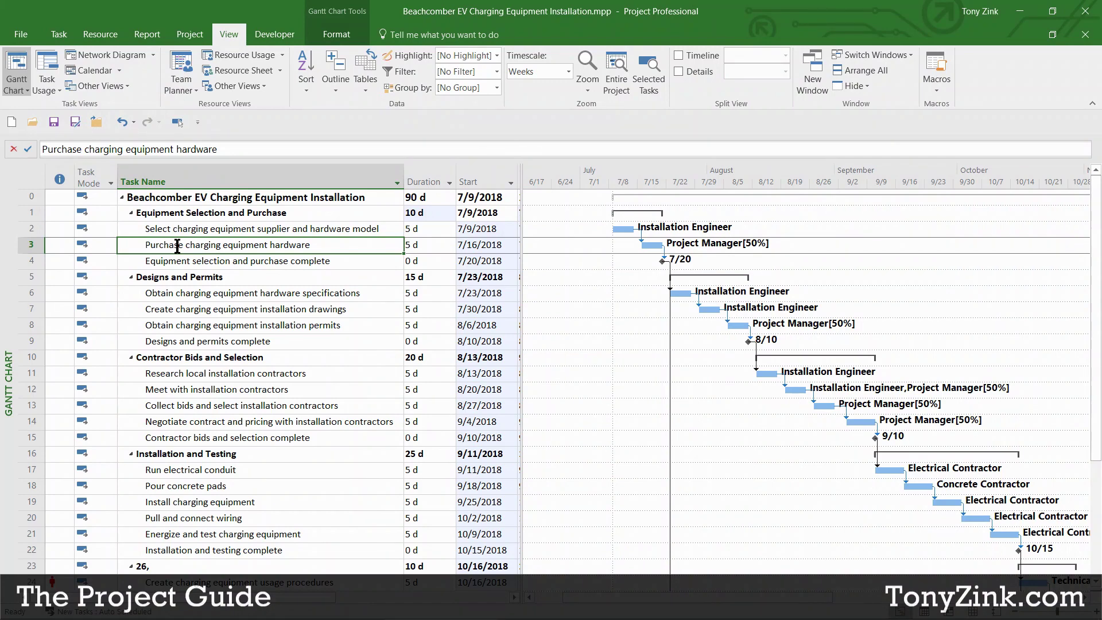
# - Insert a new task at row 2 named 'Review charging equipment features and suppliers'
pyautogui.rightClick(35, 228)
pyautogui.click(81, 326)
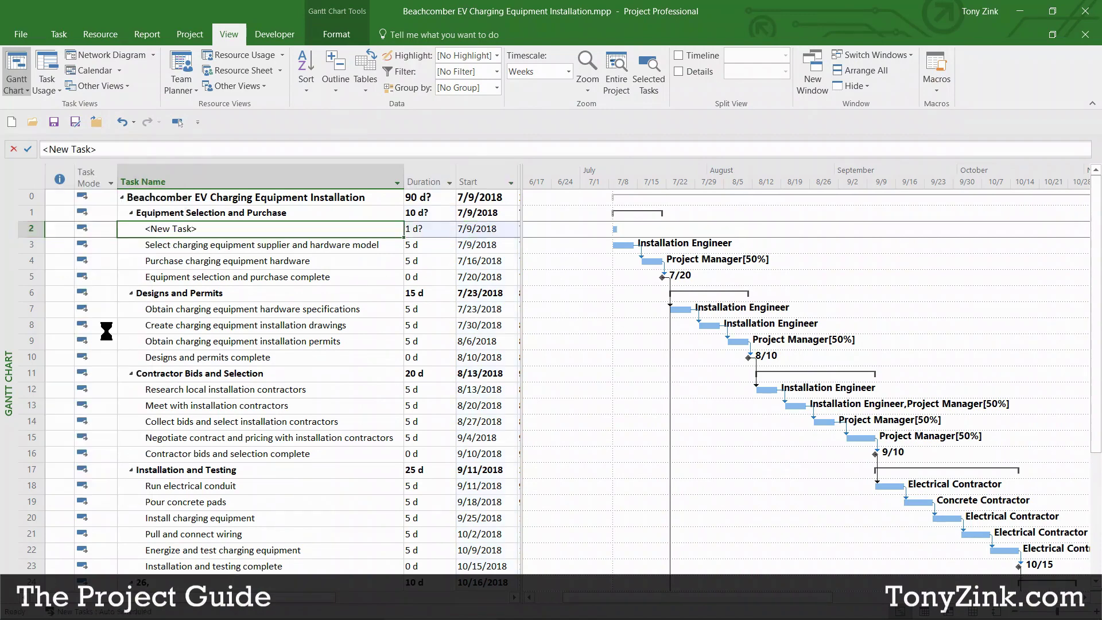
pyautogui.click(227, 242)
pyautogui.click(234, 229)
pyautogui.write('Revie')
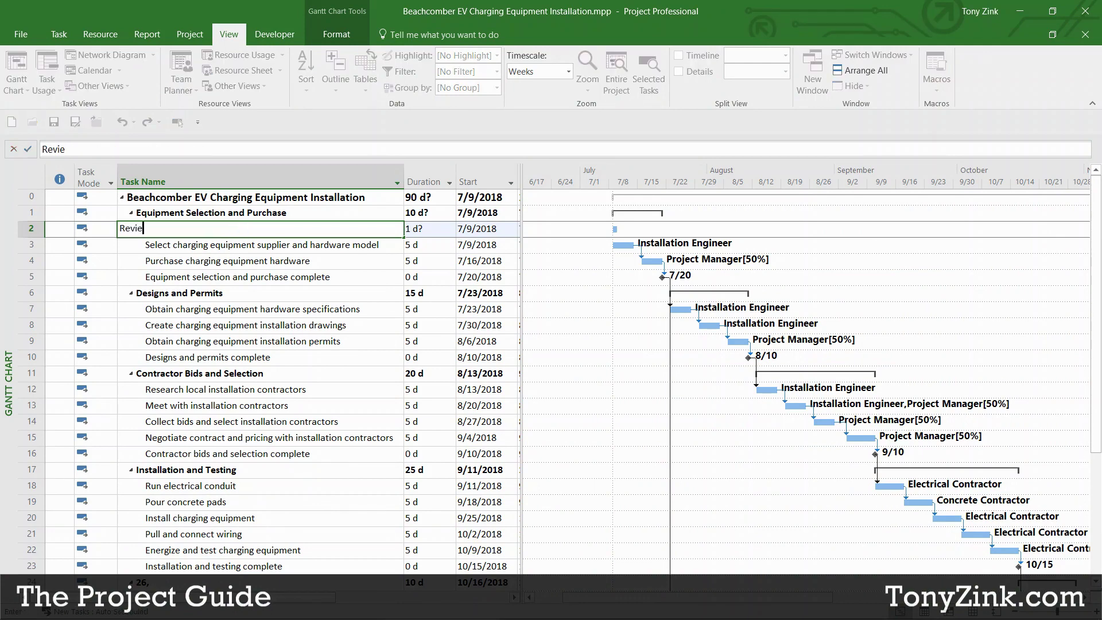
pyautogui.write('w charging equipment')
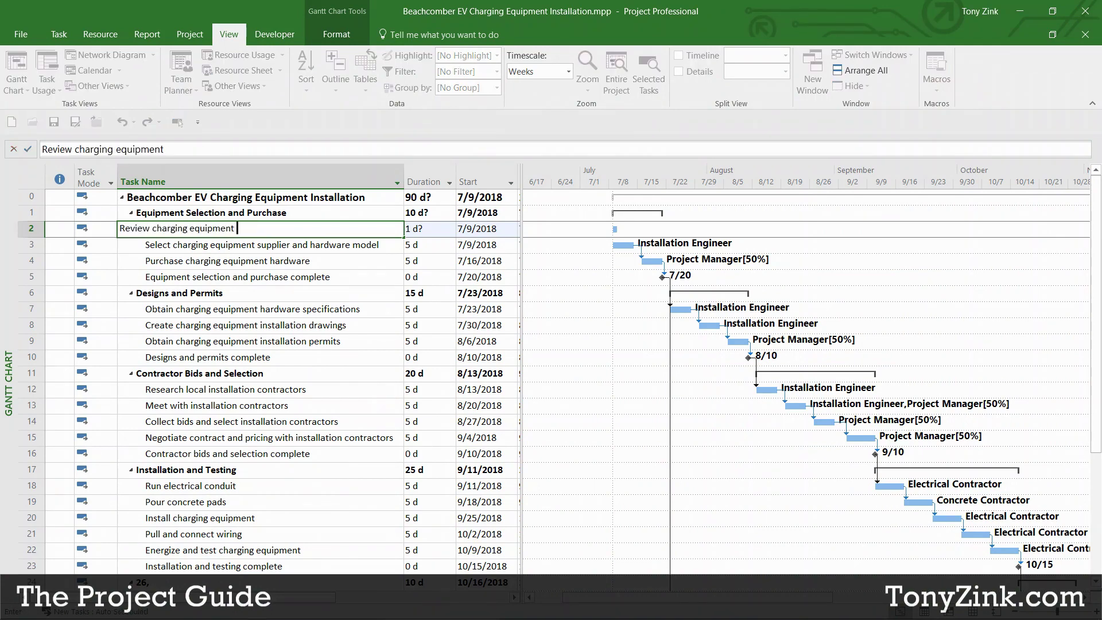
pyautogui.write(' features and su')
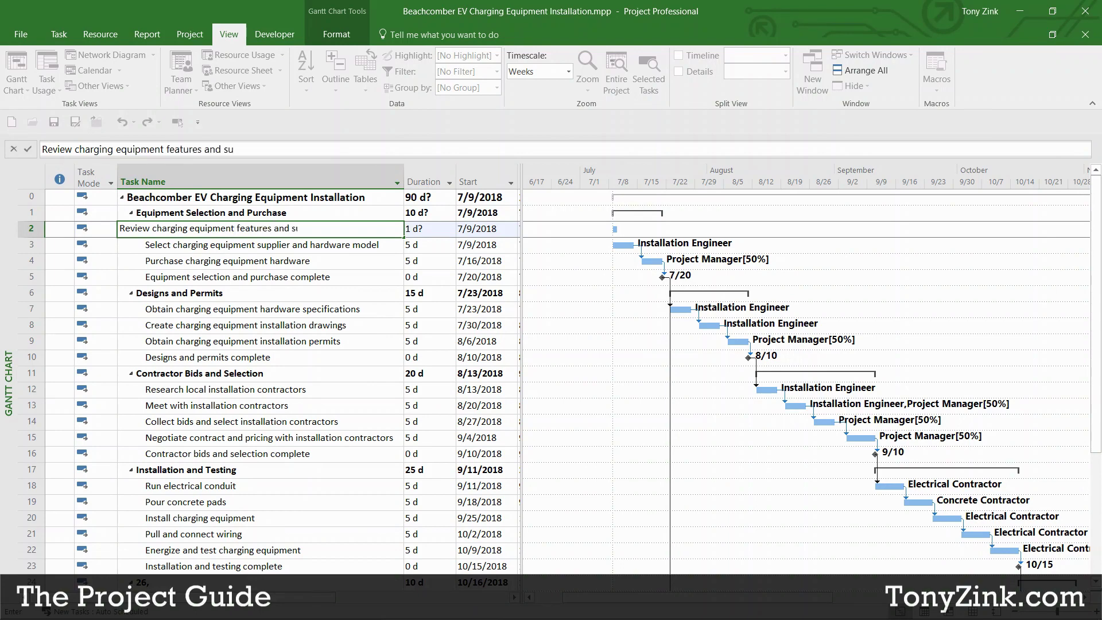
pyautogui.write('ppliers')
pyautogui.press('Return')
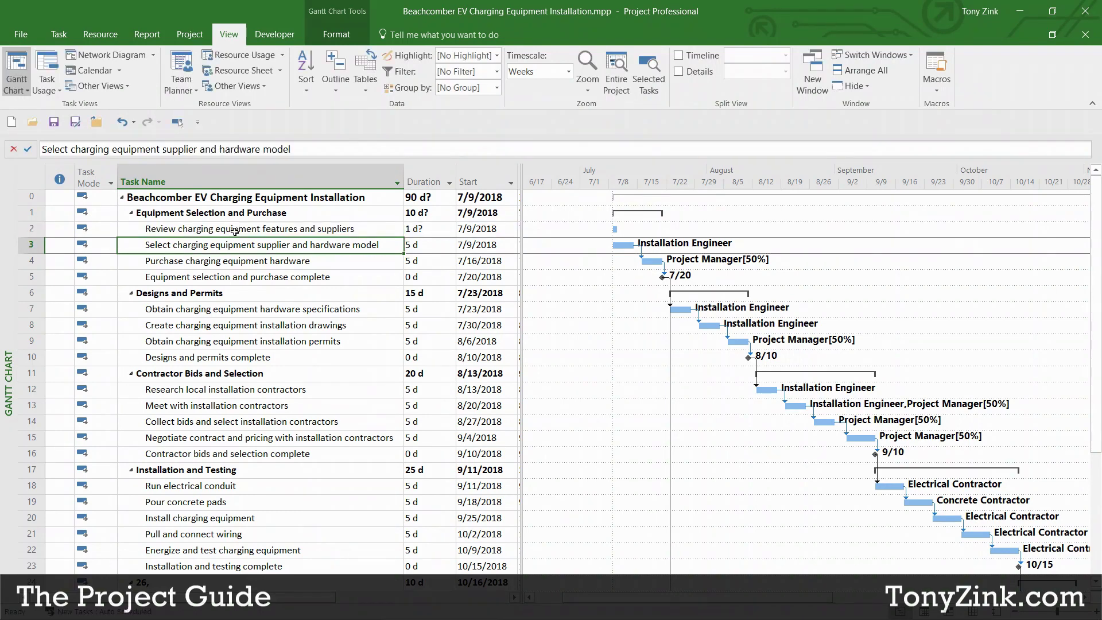
# - Give the review task a 5-day duration and select tasks 2 and 3
pyautogui.press('Up')
pyautogui.press('Right')
pyautogui.write('5')
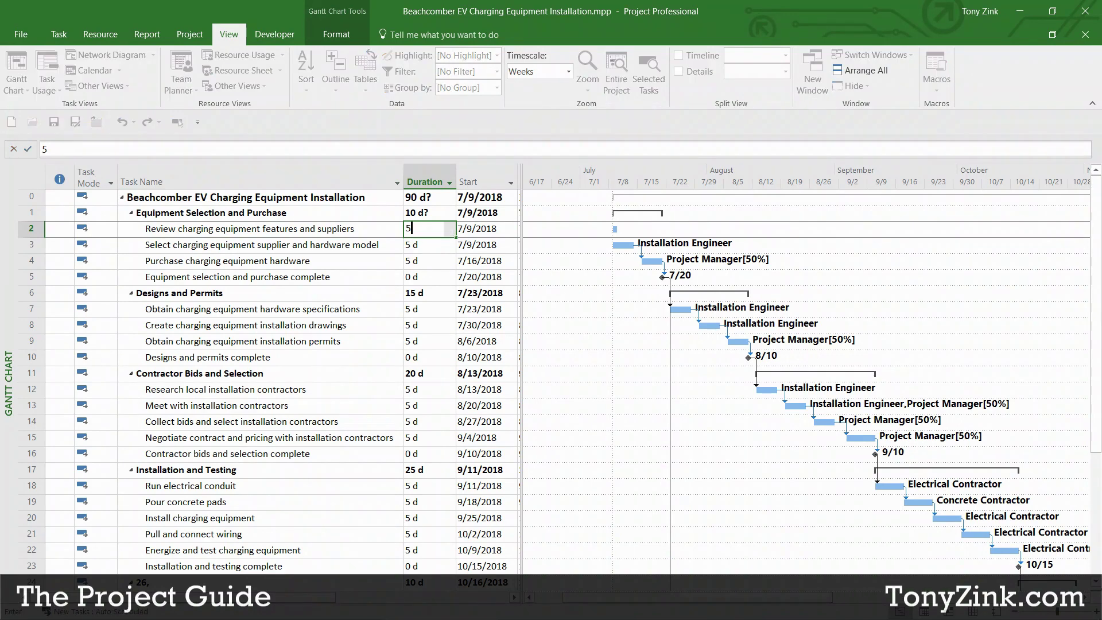
pyautogui.press('Return')
pyautogui.moveTo(370, 229); pyautogui.dragTo(364, 245)
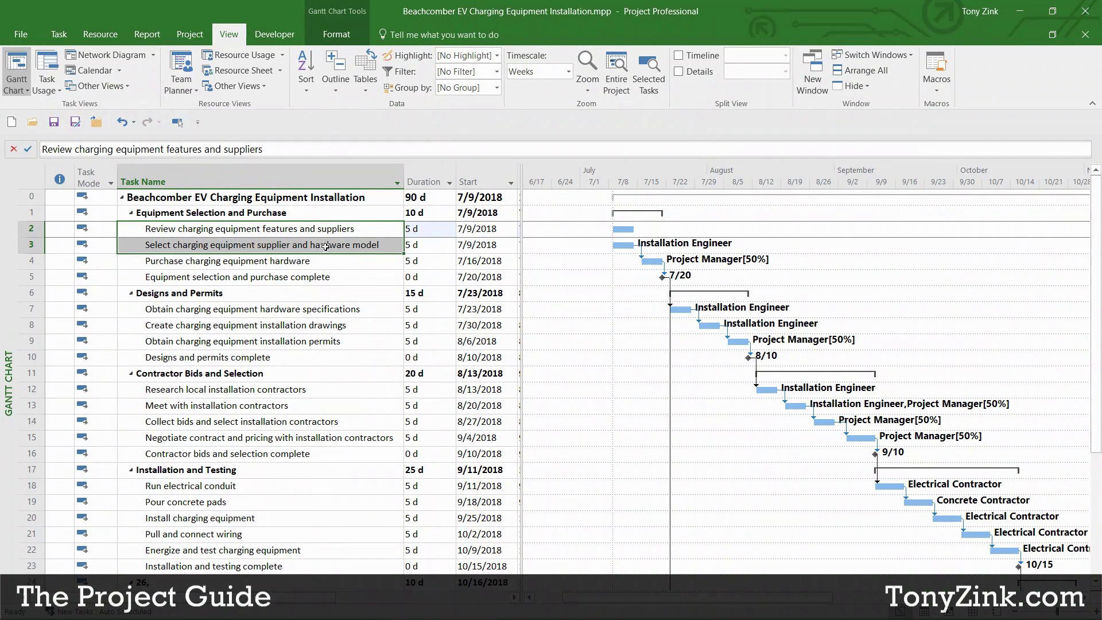
# - Link the review task to supplier selection and widen the table to show Finish, Resource Names and Predecessors
pyautogui.click(68, 34)
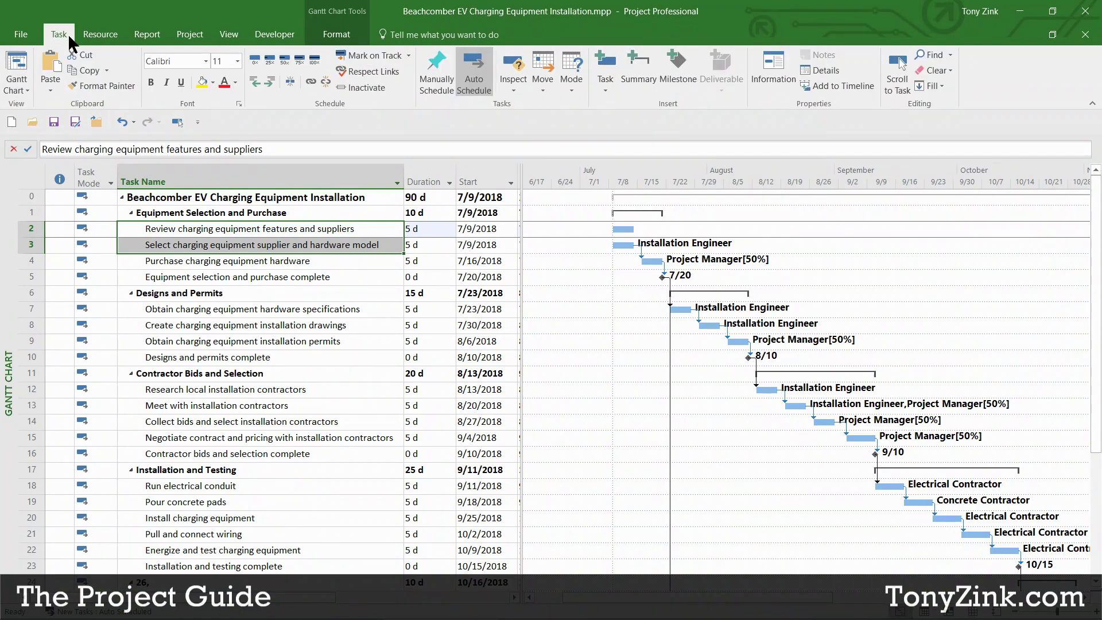
pyautogui.click(310, 82)
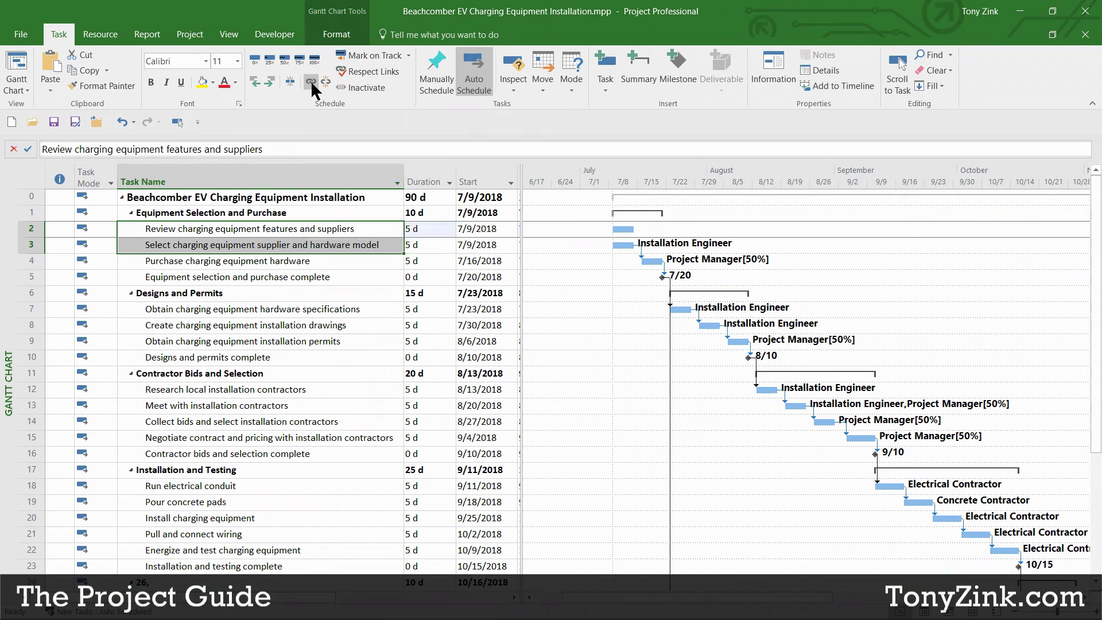
pyautogui.click(314, 246)
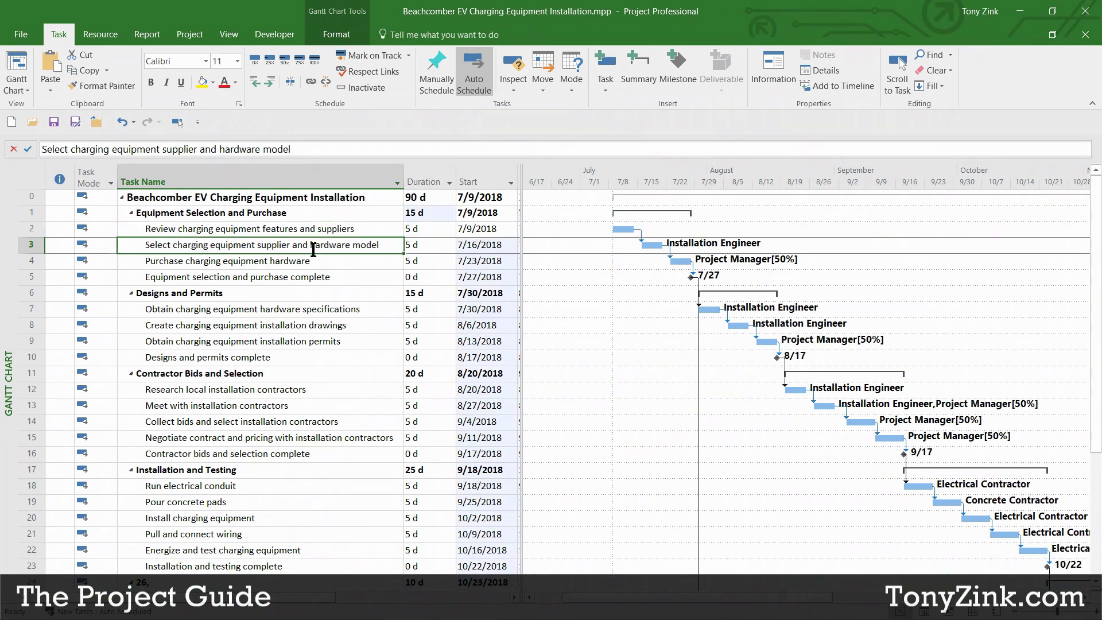
pyautogui.click(366, 229)
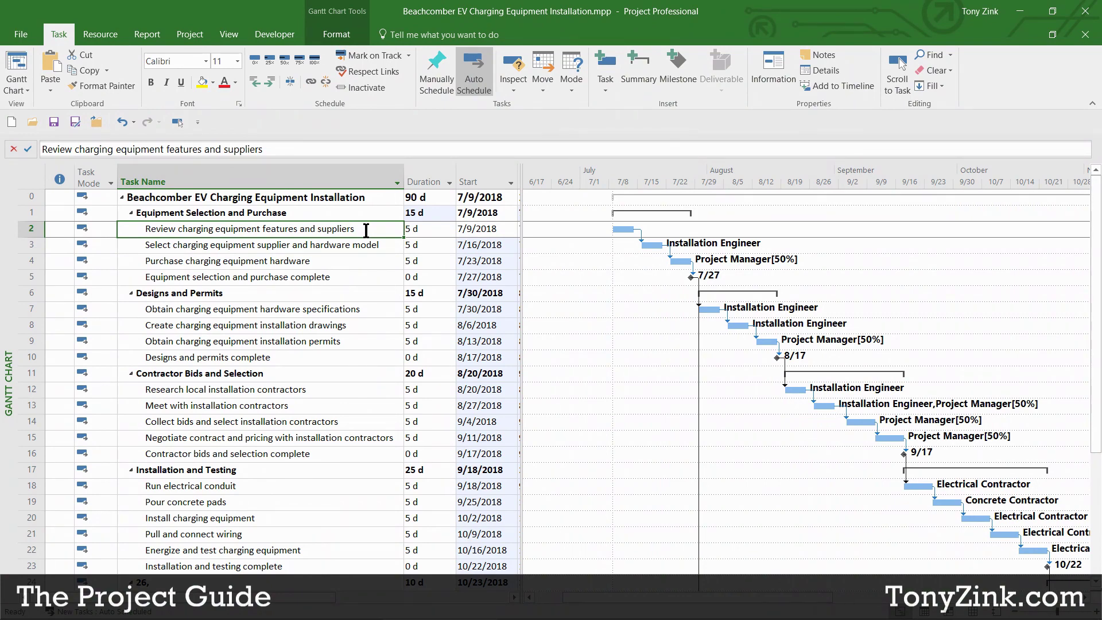
pyautogui.moveTo(518, 246); pyautogui.dragTo(758, 236)
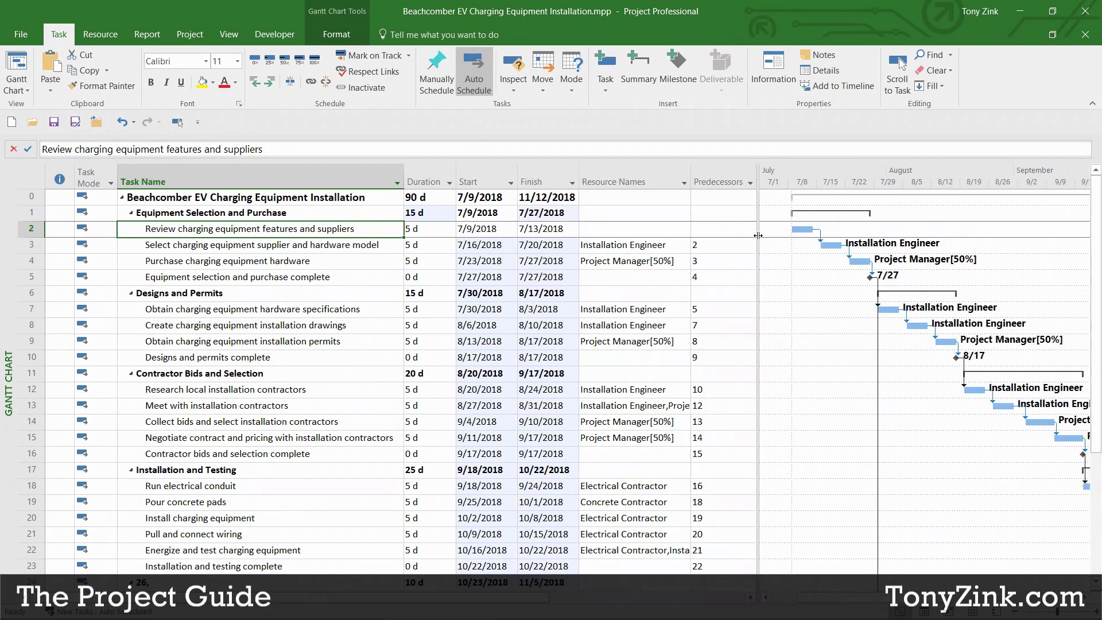
# - Check the review task's Resource Names list, then open Assign Resources showing the six resources
pyautogui.click(626, 228)
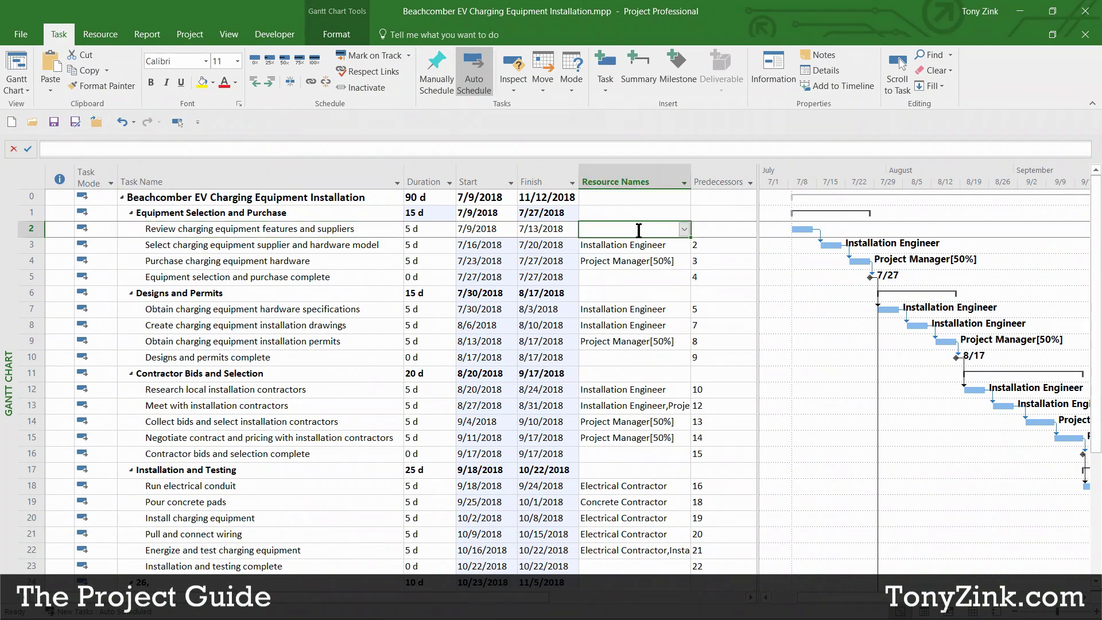
pyautogui.click(685, 230)
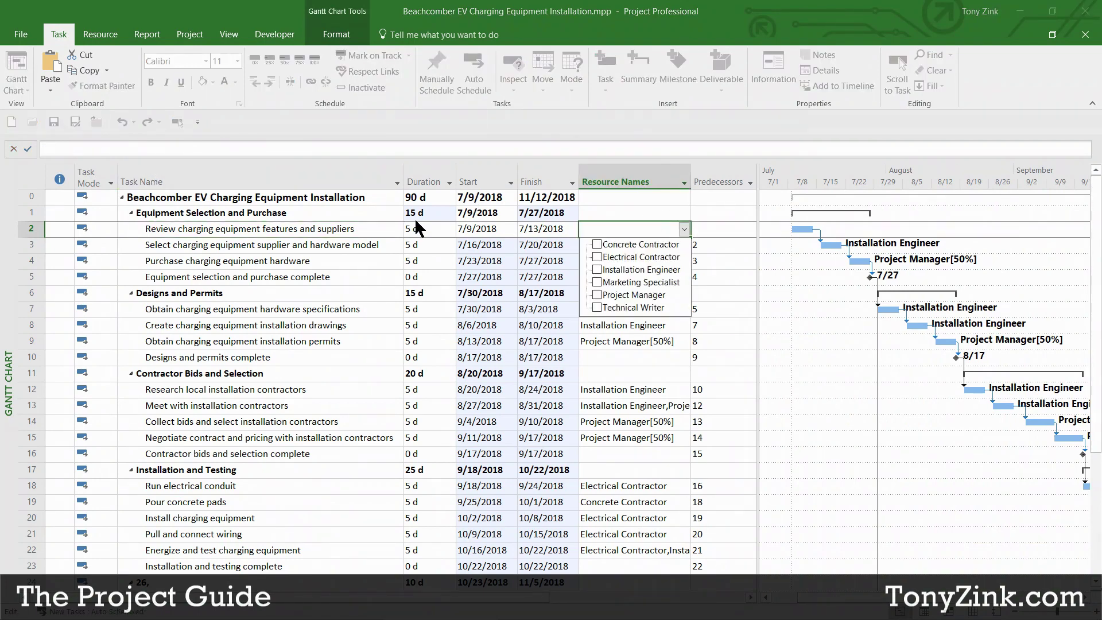
pyautogui.click(354, 231)
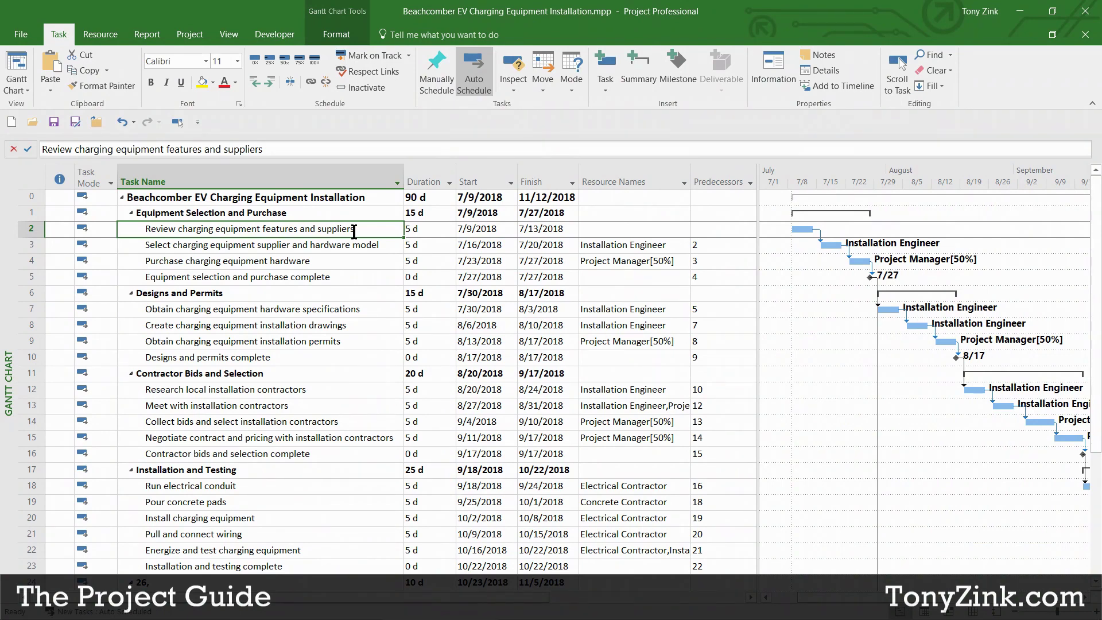
pyautogui.click(112, 35)
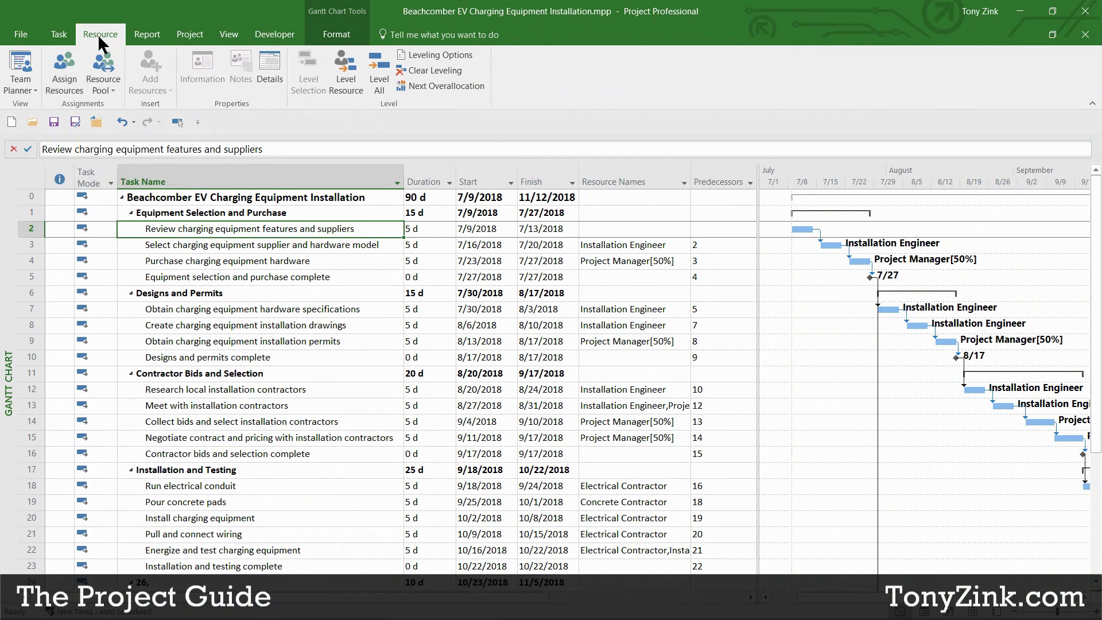
pyautogui.click(65, 71)
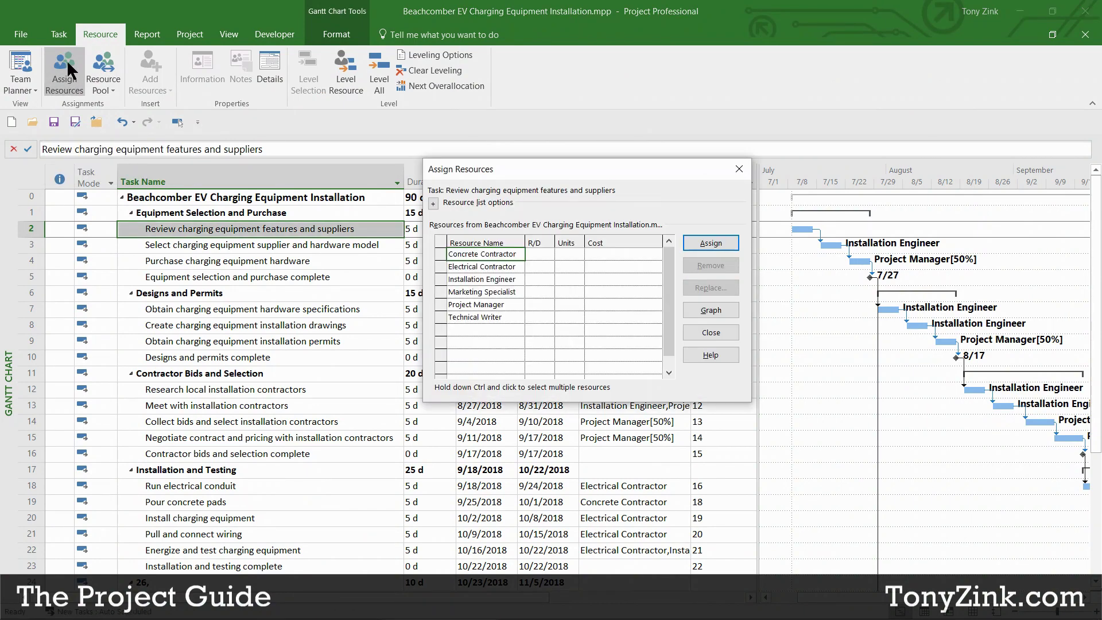
# - Assign Installation Engineer to the review task at 100%, costing $3,200.00, and close the dialog
pyautogui.moveTo(535, 164); pyautogui.dragTo(520, 267)
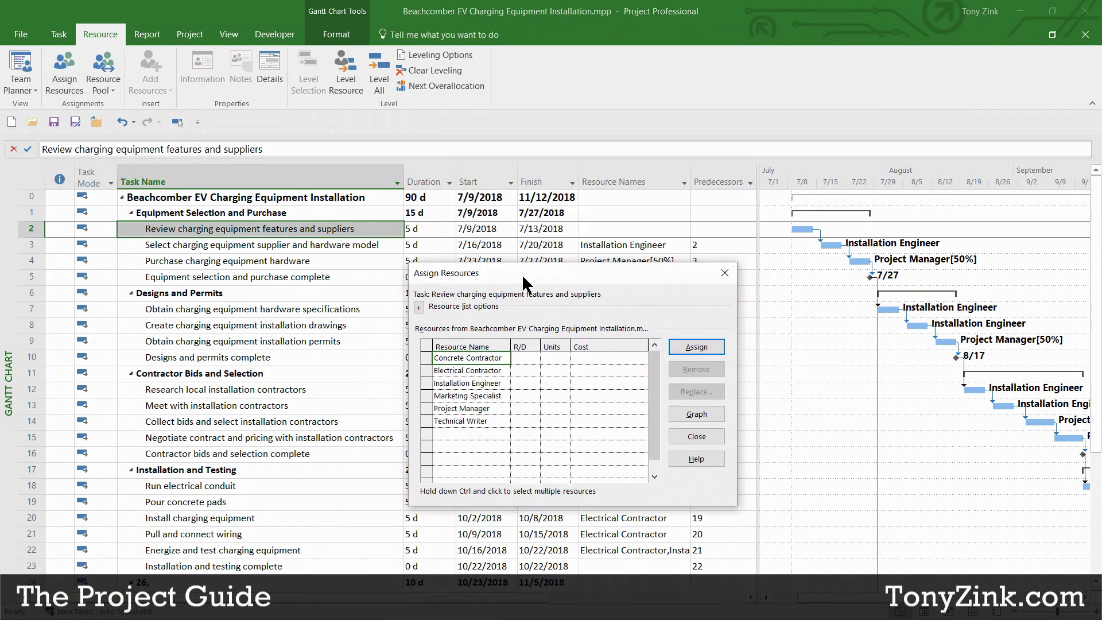
pyautogui.click(32, 229)
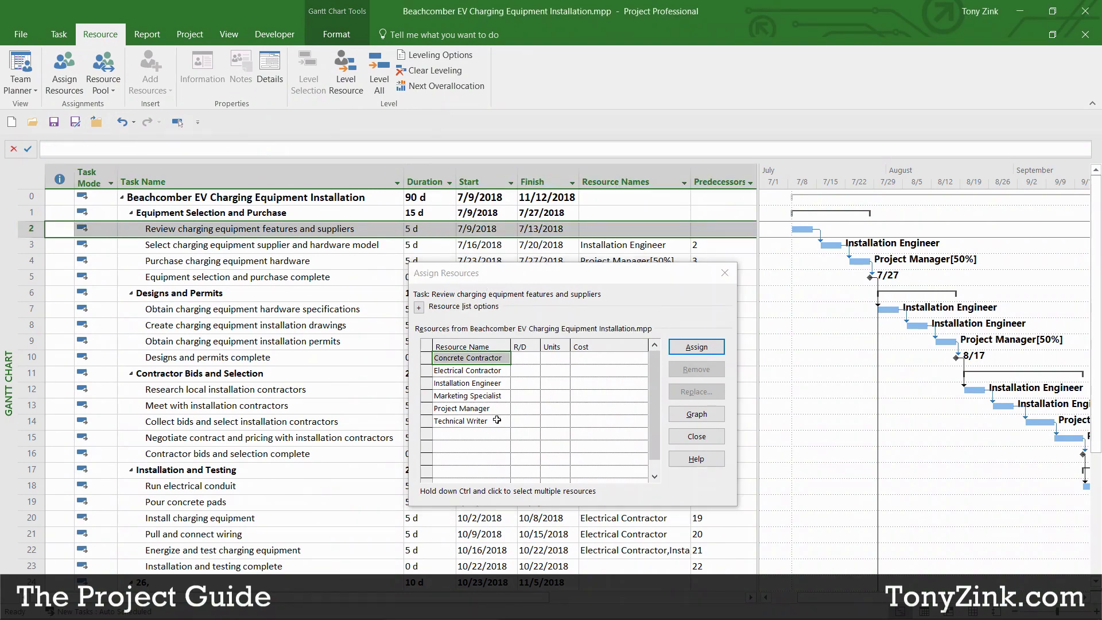
pyautogui.click(439, 383)
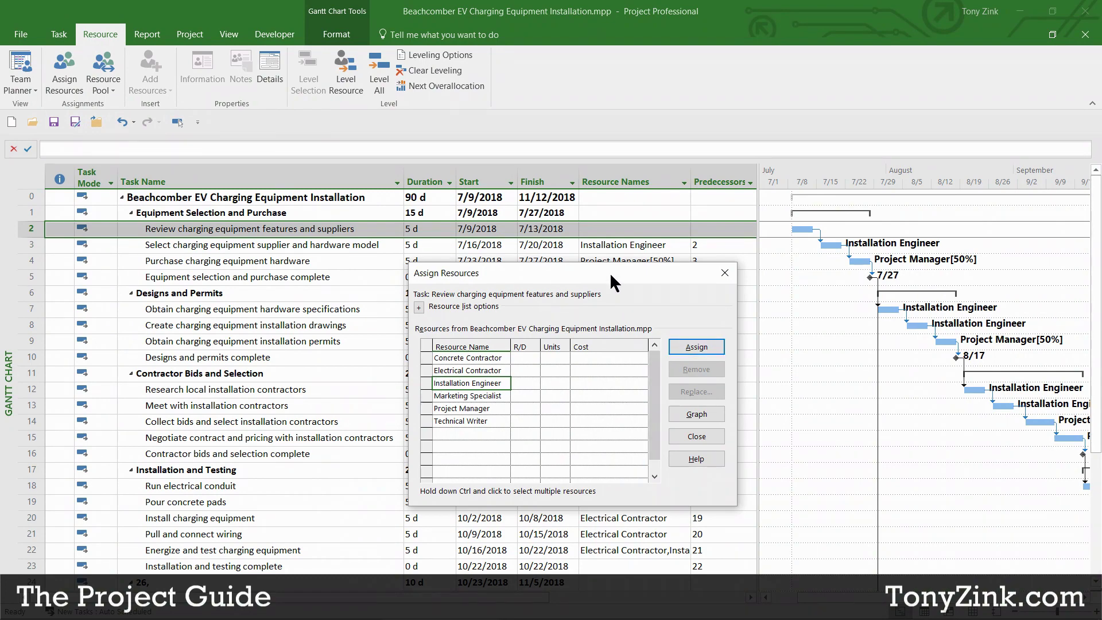
pyautogui.click(695, 348)
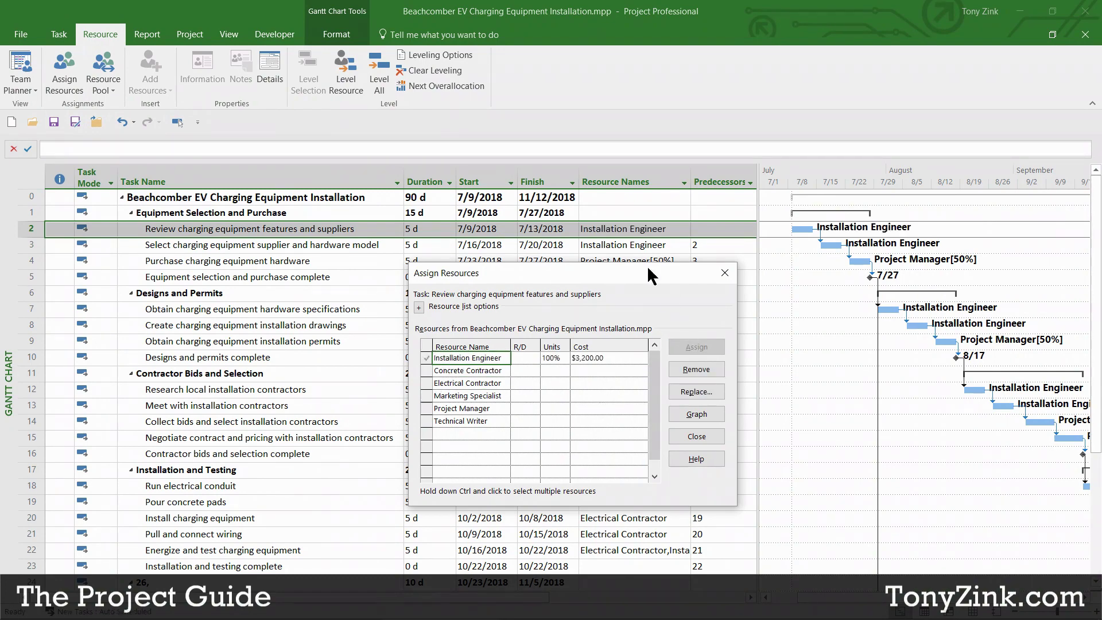
pyautogui.click(720, 441)
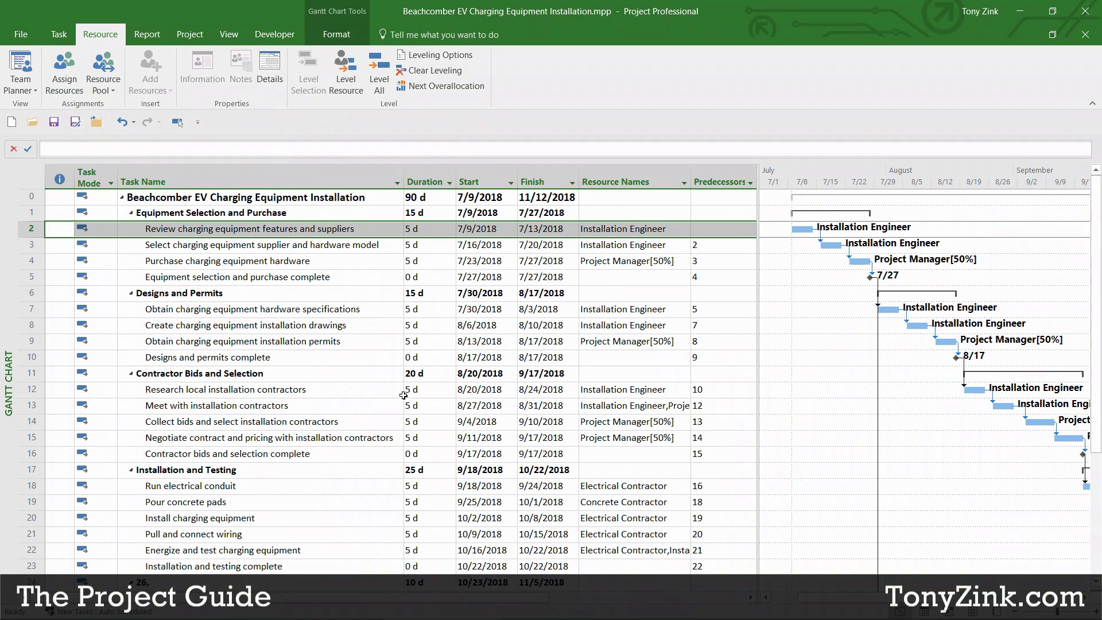
# - Switch to Smartsheet, widen the Gantt pane, and delete the Review charging equipment features row
pyautogui.click(1020, 13)
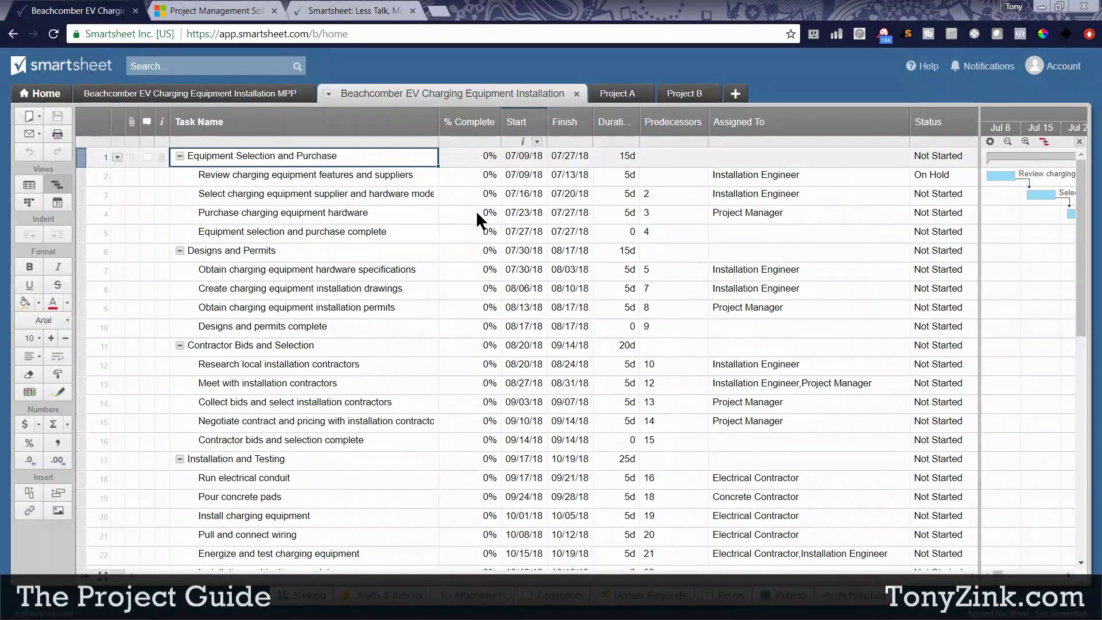
pyautogui.click(978, 342)
pyautogui.moveTo(978, 341); pyautogui.dragTo(822, 357)
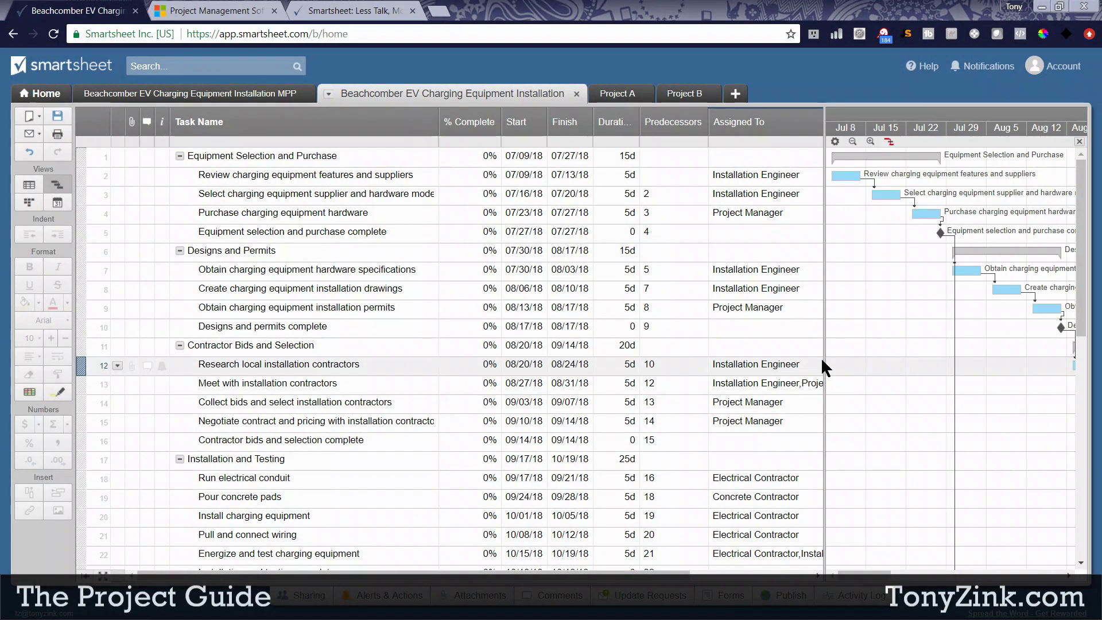
pyautogui.click(82, 179)
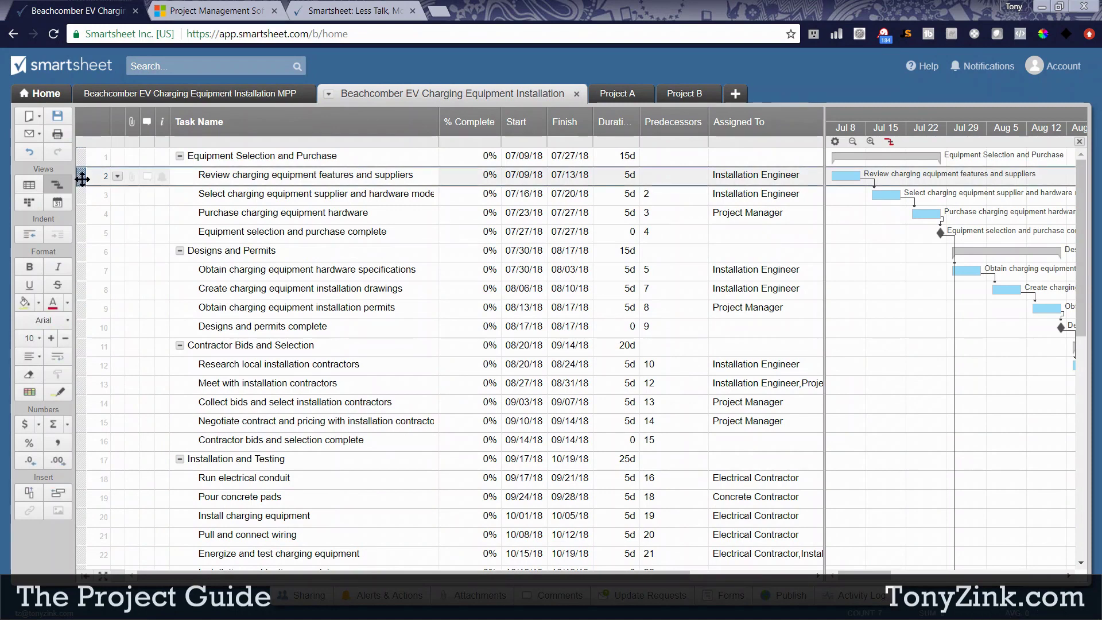
pyautogui.rightClick(222, 183)
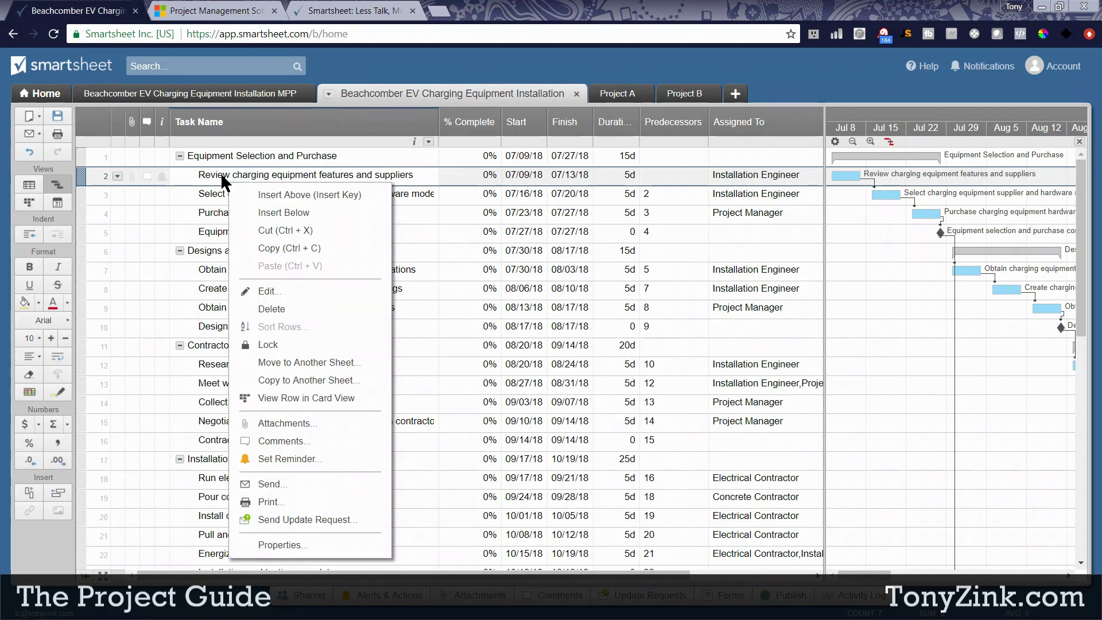
pyautogui.click(287, 310)
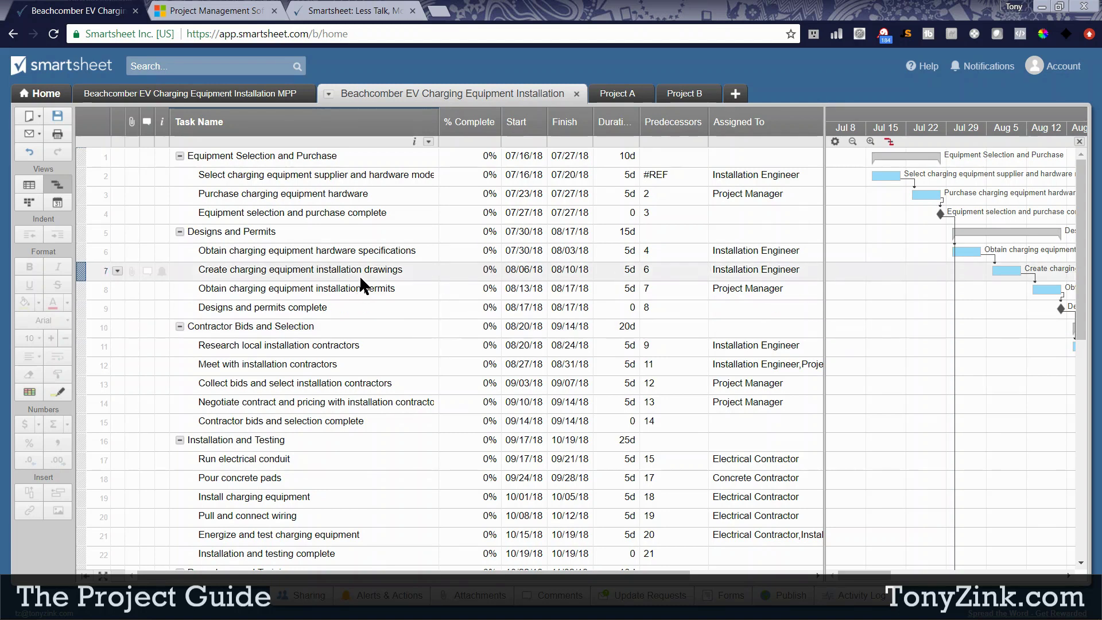
pyautogui.rightClick(83, 179)
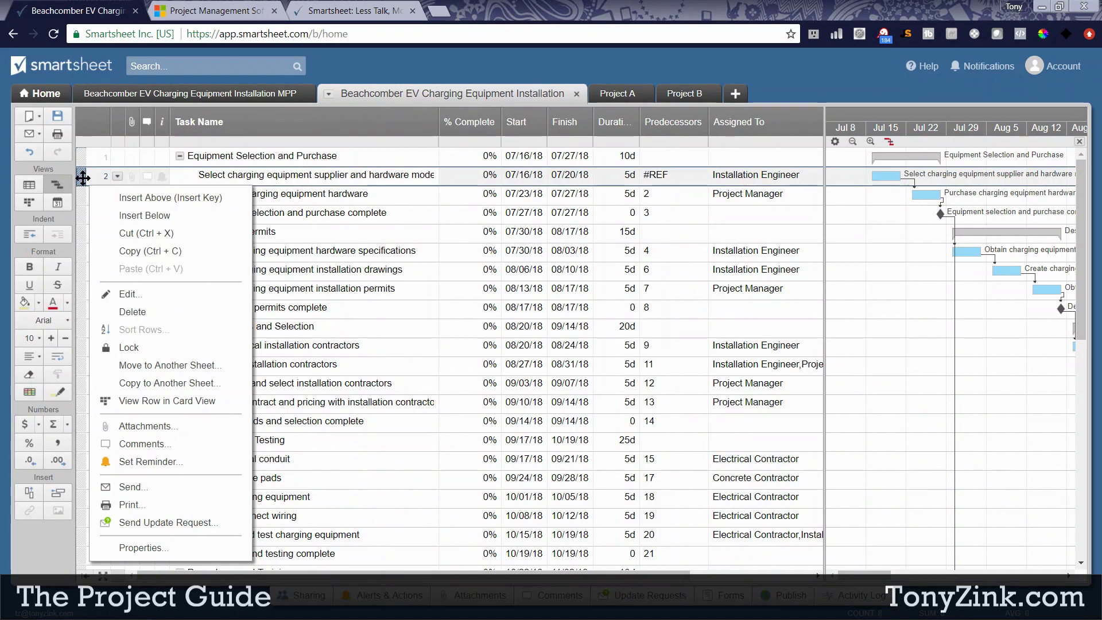
# - Insert a row above supplier selection named 'Review charging equipment features and suppliers'
pyautogui.click(160, 196)
pyautogui.click(218, 175)
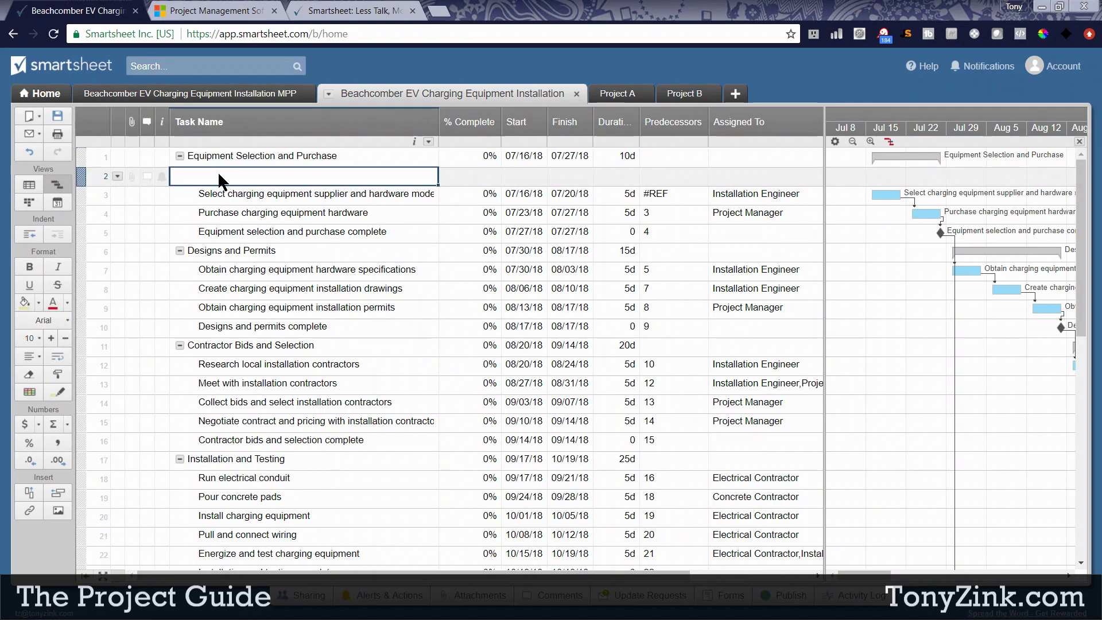
pyautogui.write('Review charging equipment features and suppliers')
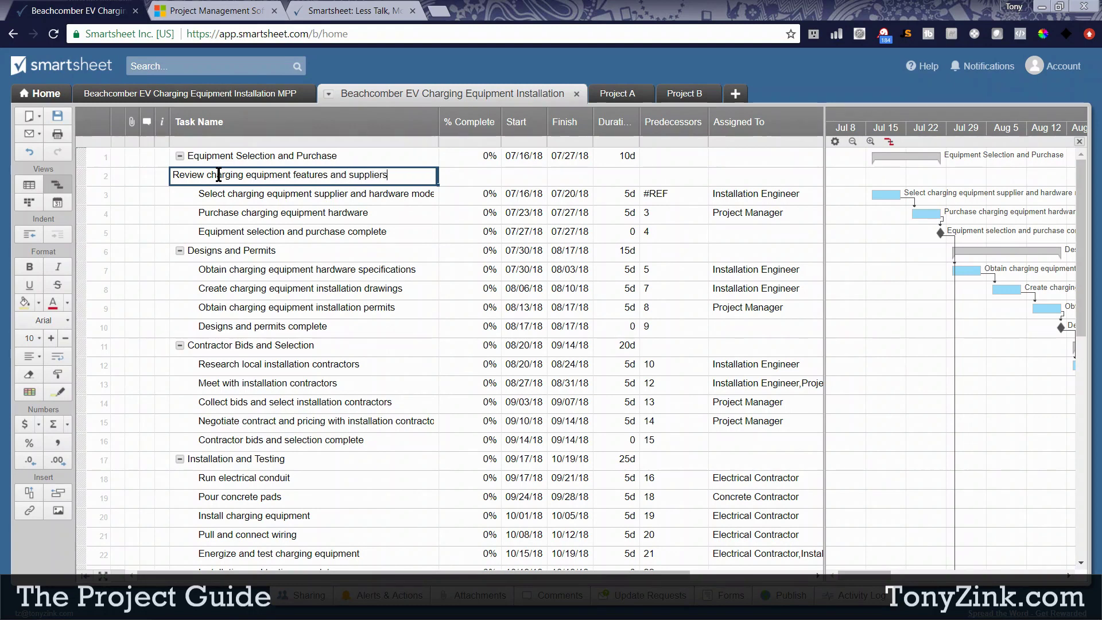
pyautogui.press('Return')
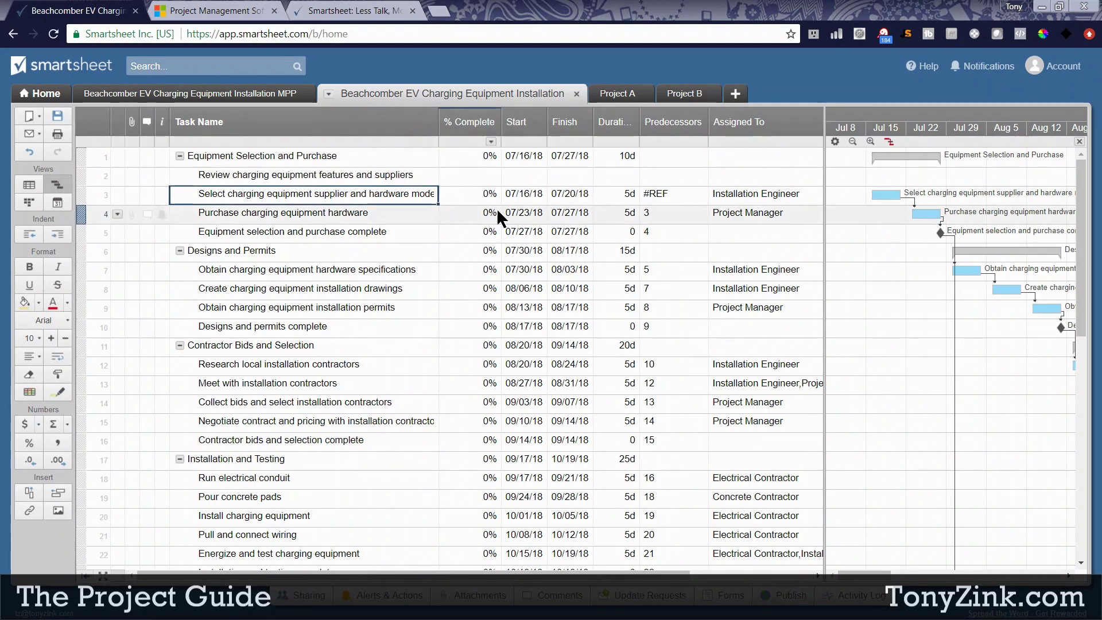
# - Set the review task's start to July 9, 2018 and its duration to 5 days
pyautogui.click(521, 174)
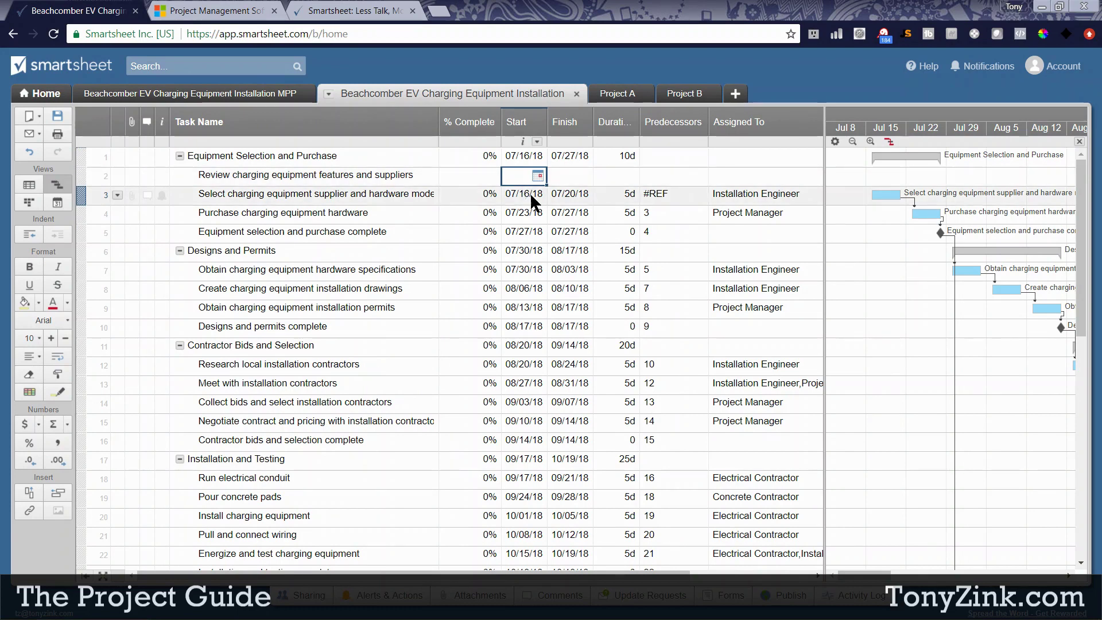
pyautogui.click(539, 178)
pyautogui.click(695, 181)
pyautogui.click(696, 180)
pyautogui.click(696, 180)
pyautogui.click(696, 180)
pyautogui.click(696, 180)
pyautogui.click(696, 181)
pyautogui.click(695, 180)
pyautogui.click(696, 181)
pyautogui.click(589, 251)
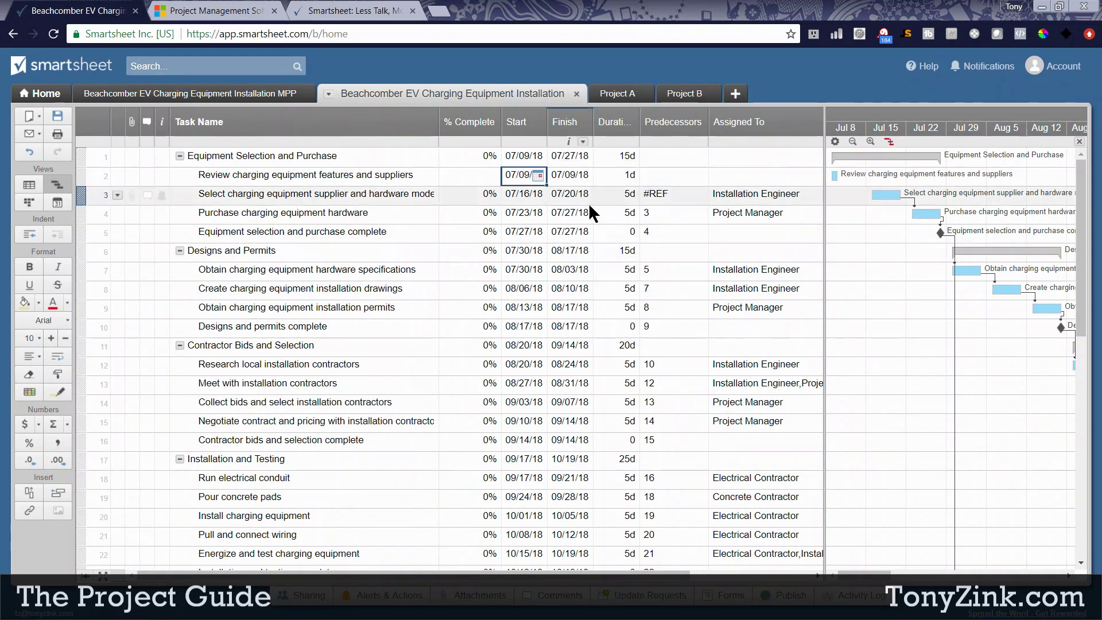
pyautogui.click(618, 174)
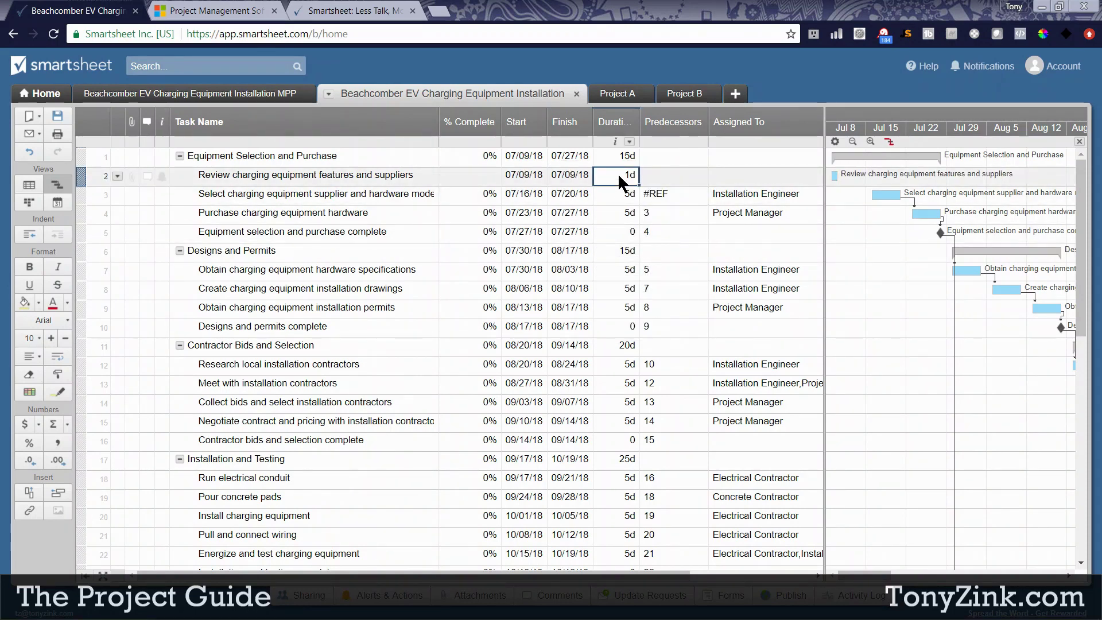
pyautogui.write('5')
pyautogui.press('Return')
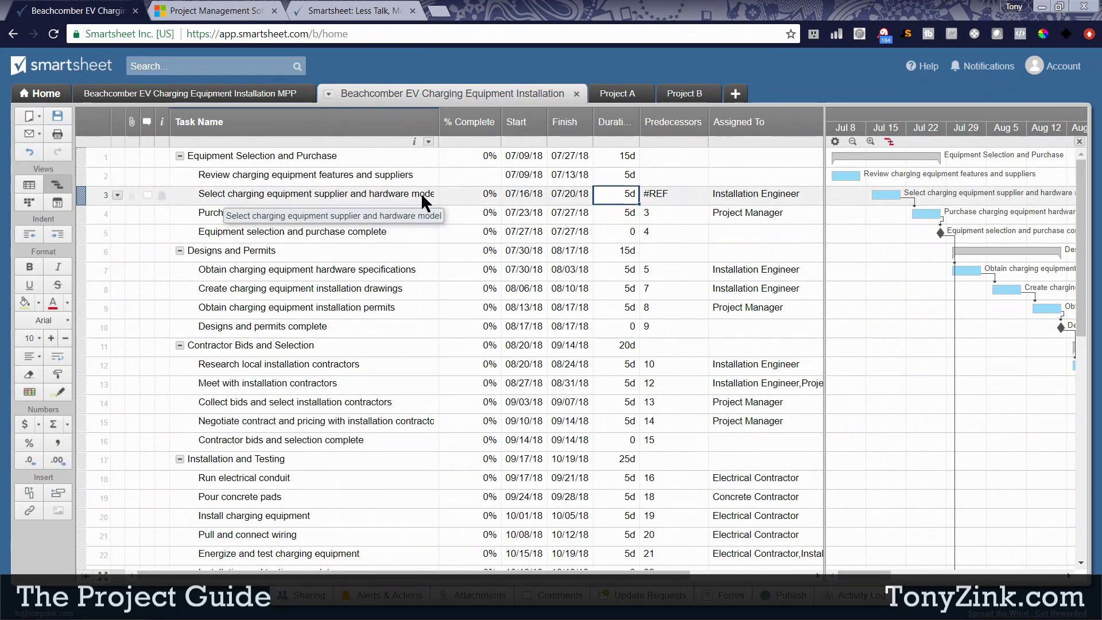
# - Replace supplier selection's #REF predecessor with 2, linking it after the review task
pyautogui.click(663, 197)
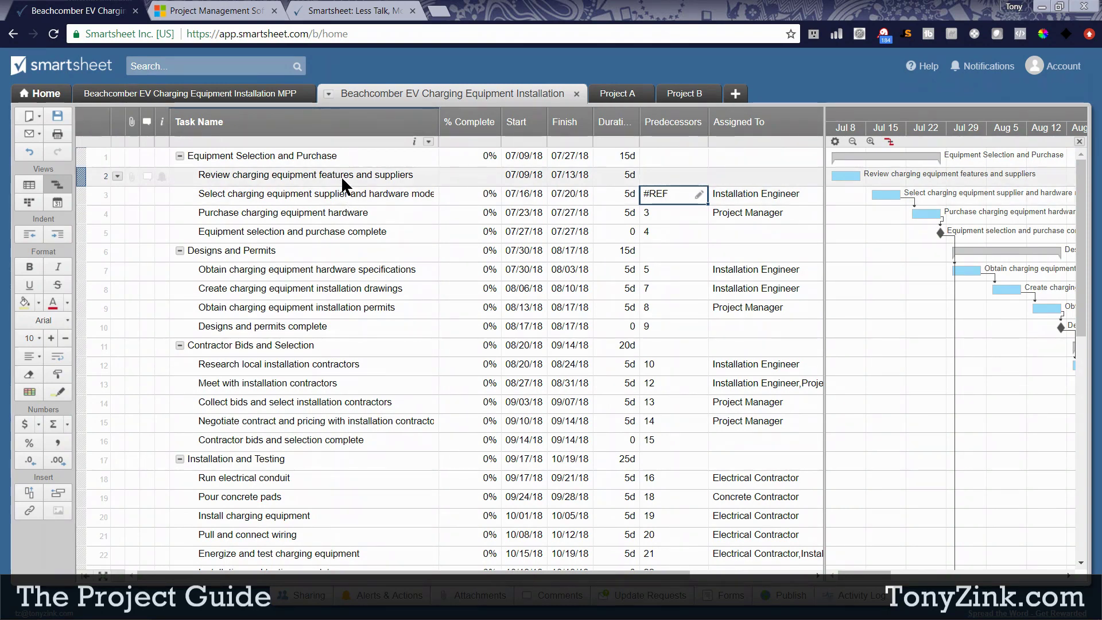
pyautogui.click(80, 195)
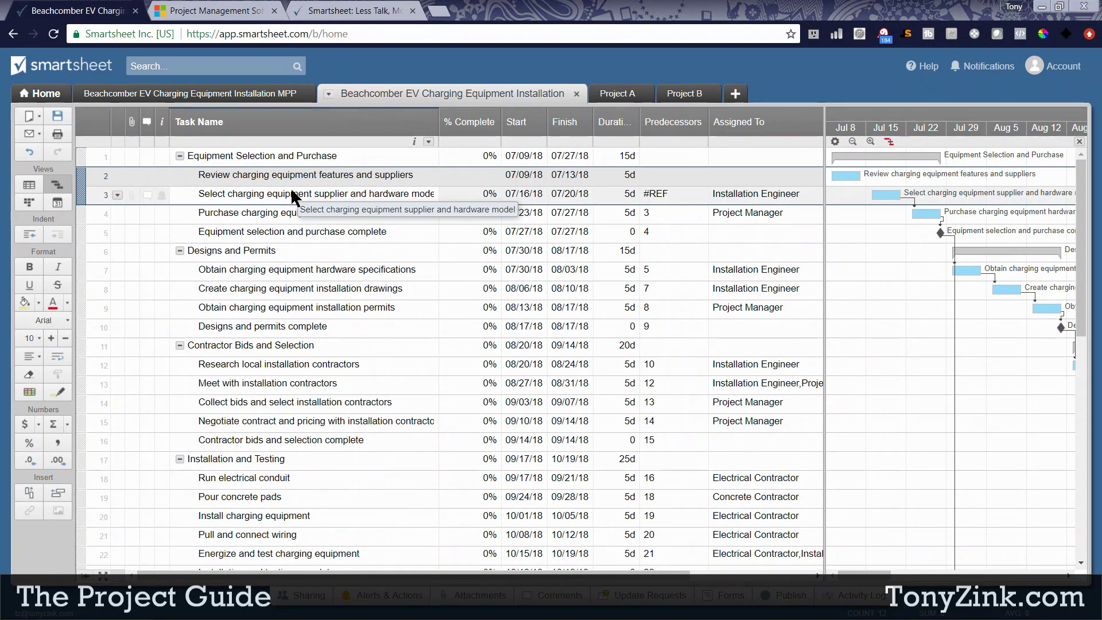
pyautogui.keyDown('shift'); pyautogui.click(106, 195); pyautogui.keyUp('shift')
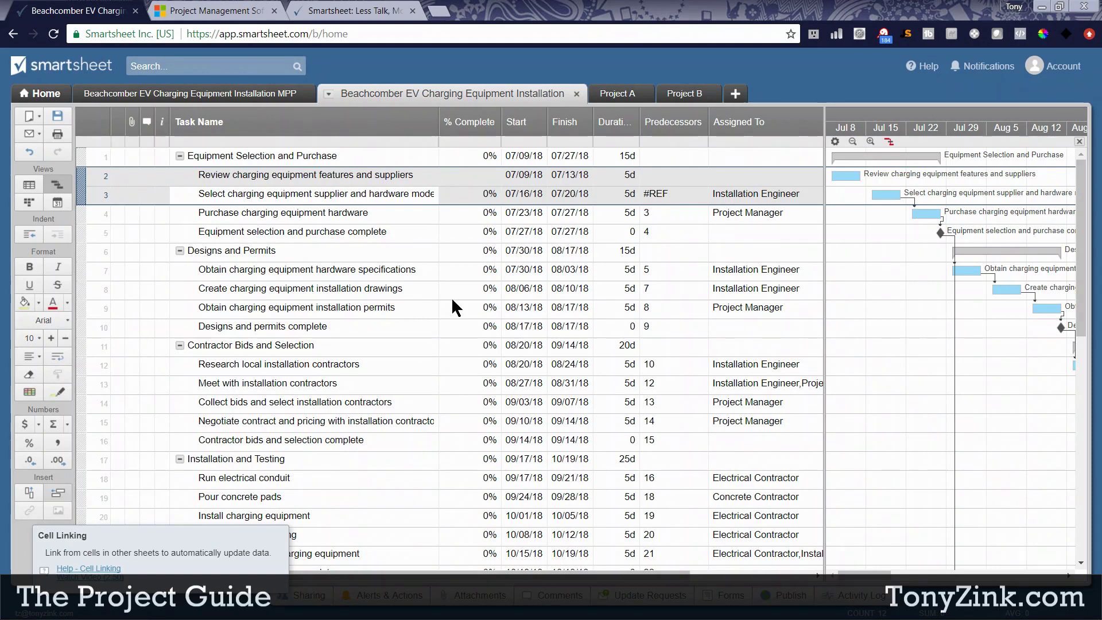
pyautogui.click(659, 192)
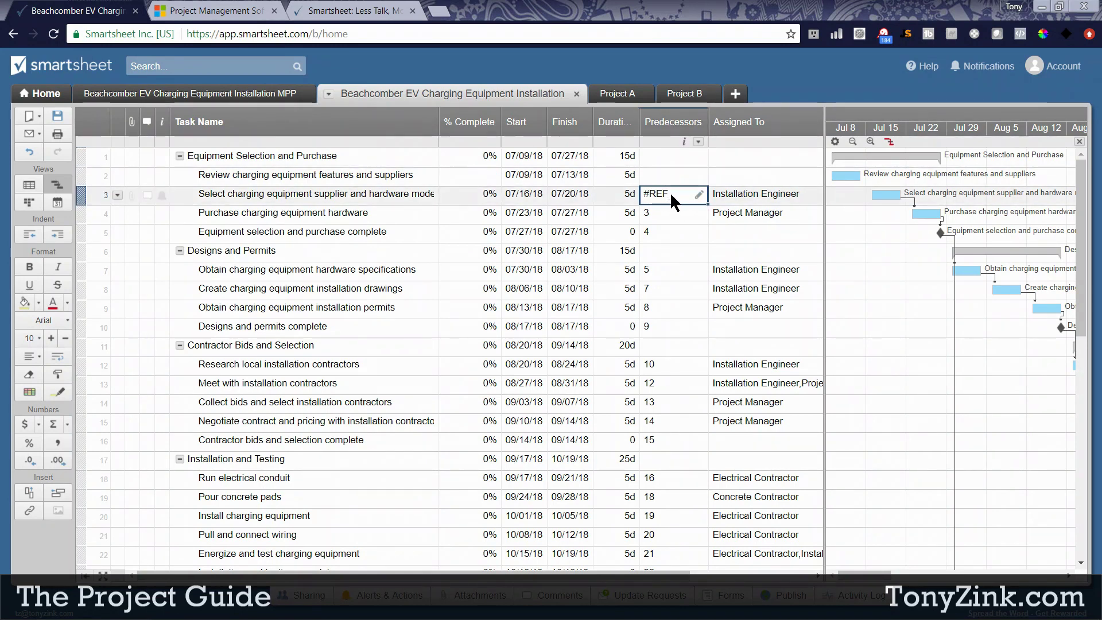
pyautogui.write('2')
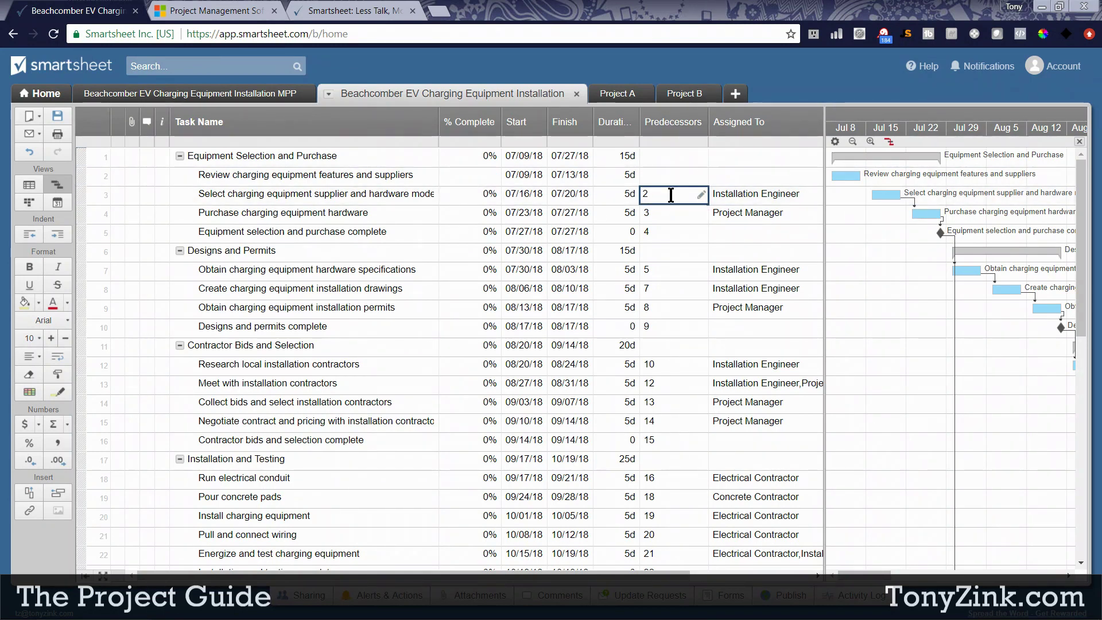
pyautogui.press('Return')
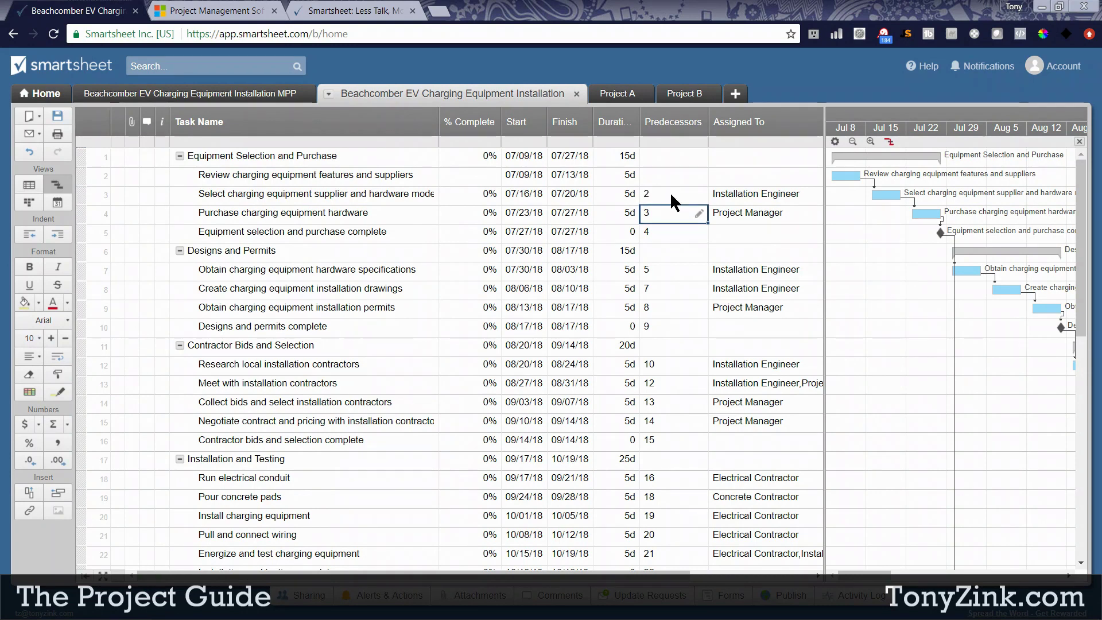
pyautogui.click(395, 196)
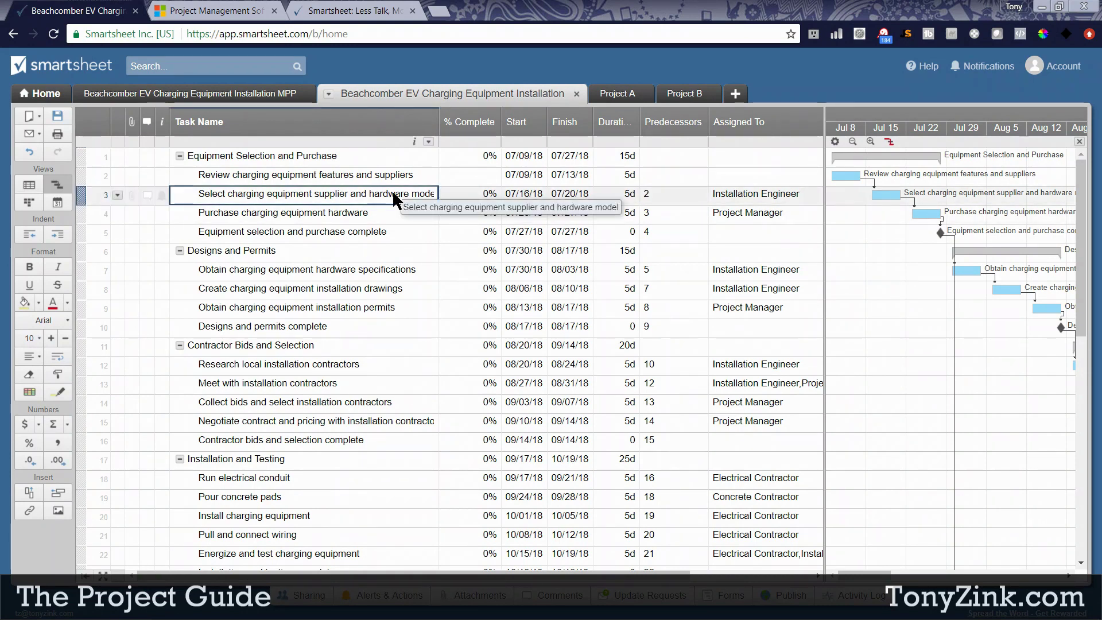
# - Open row 3's attachments, dismiss the help tips, and close the attachments window
pyautogui.rightClick(393, 194)
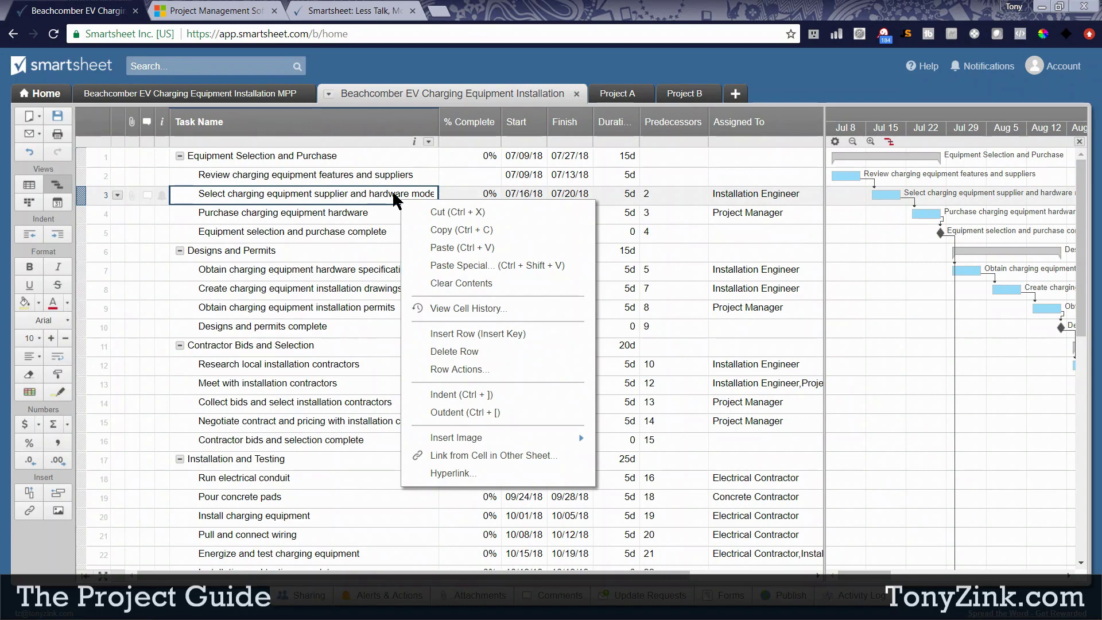
pyautogui.hotkey('ctrl', '[')
pyautogui.click(138, 192)
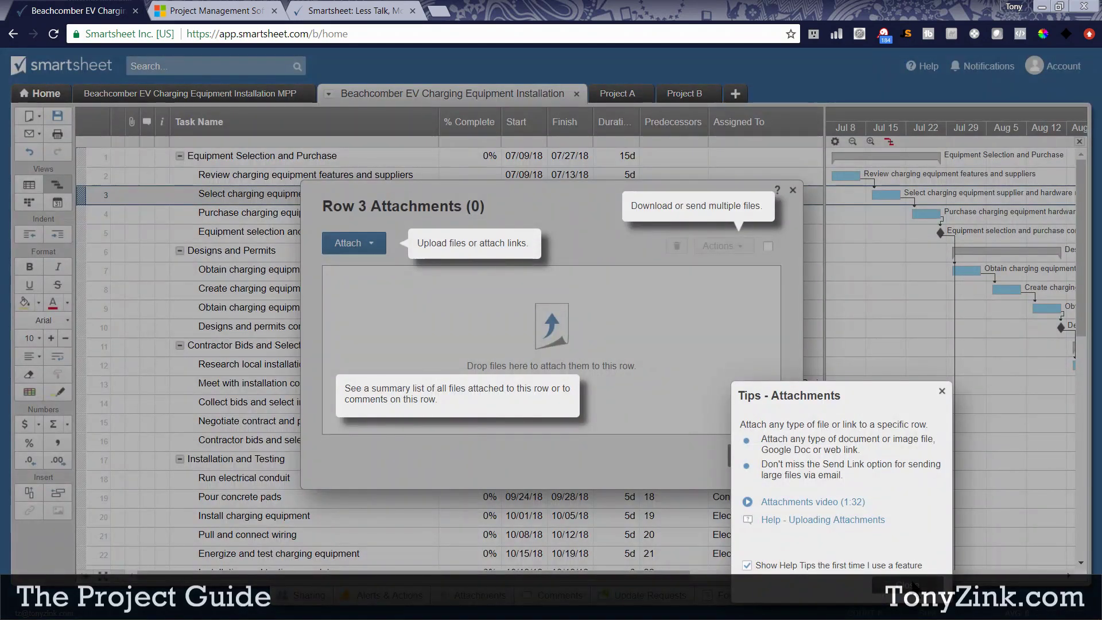
pyautogui.click(942, 391)
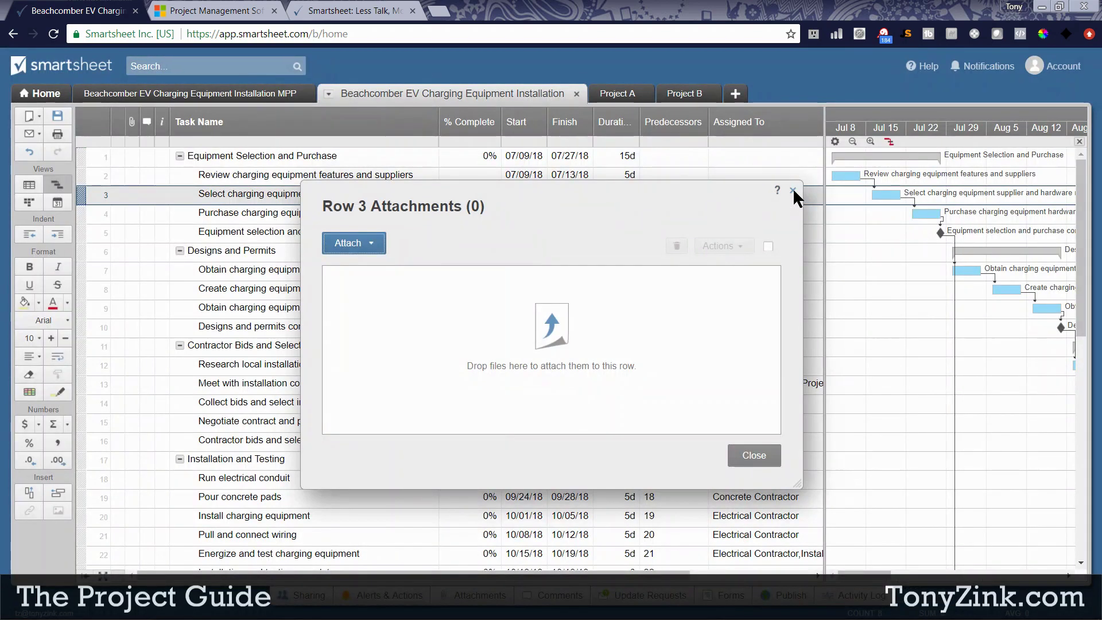
pyautogui.click(793, 190)
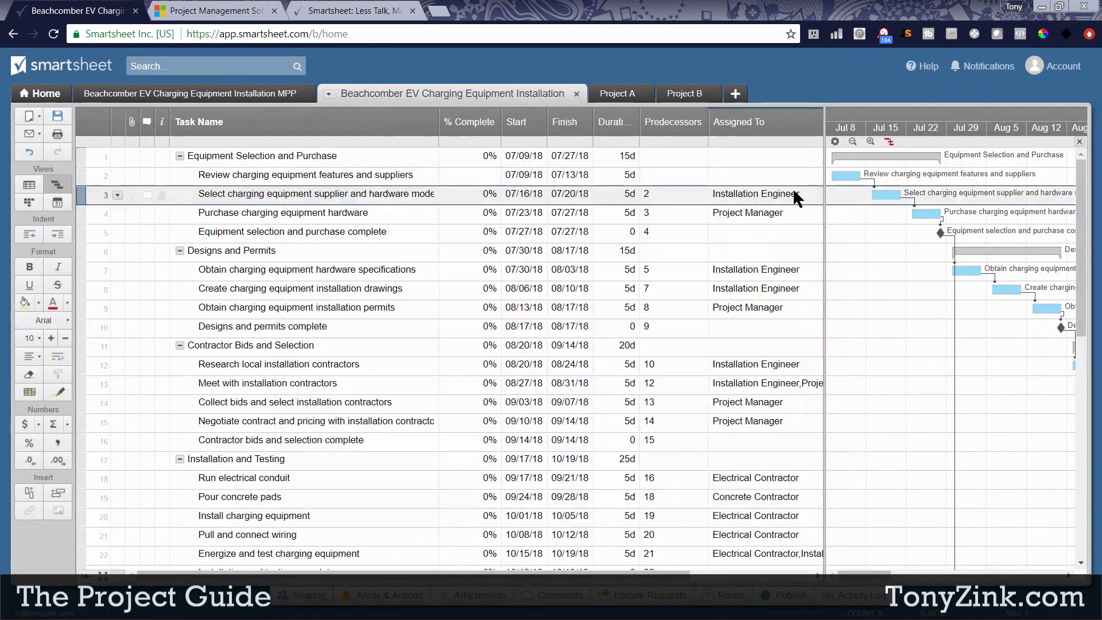
# - View and close row 3's properties, then bring Microsoft Project back to the front
pyautogui.click(117, 195)
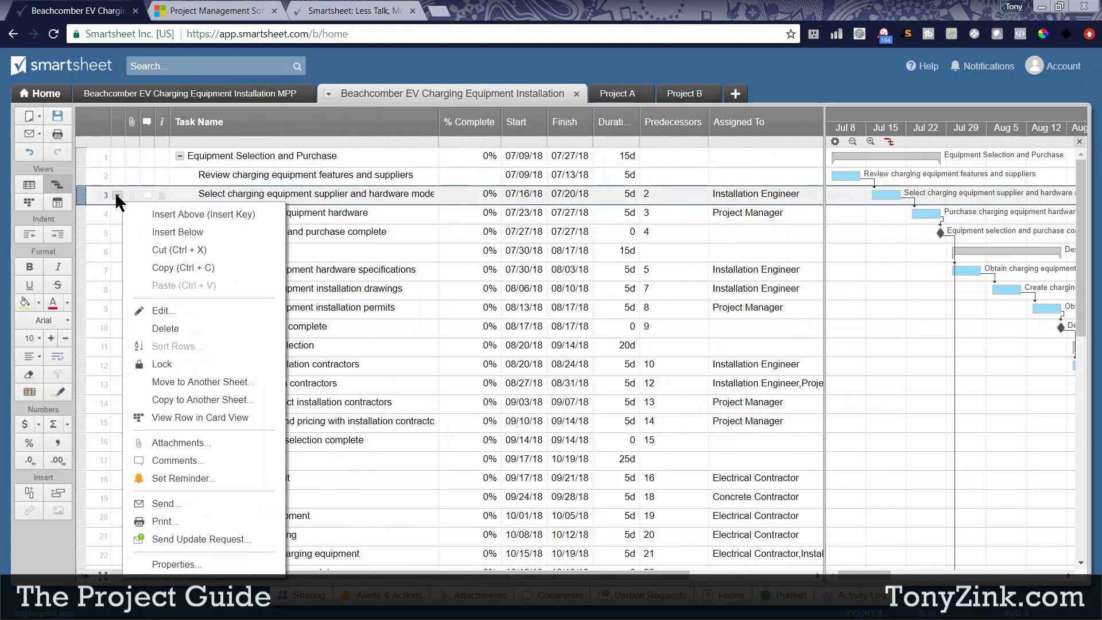
pyautogui.click(172, 564)
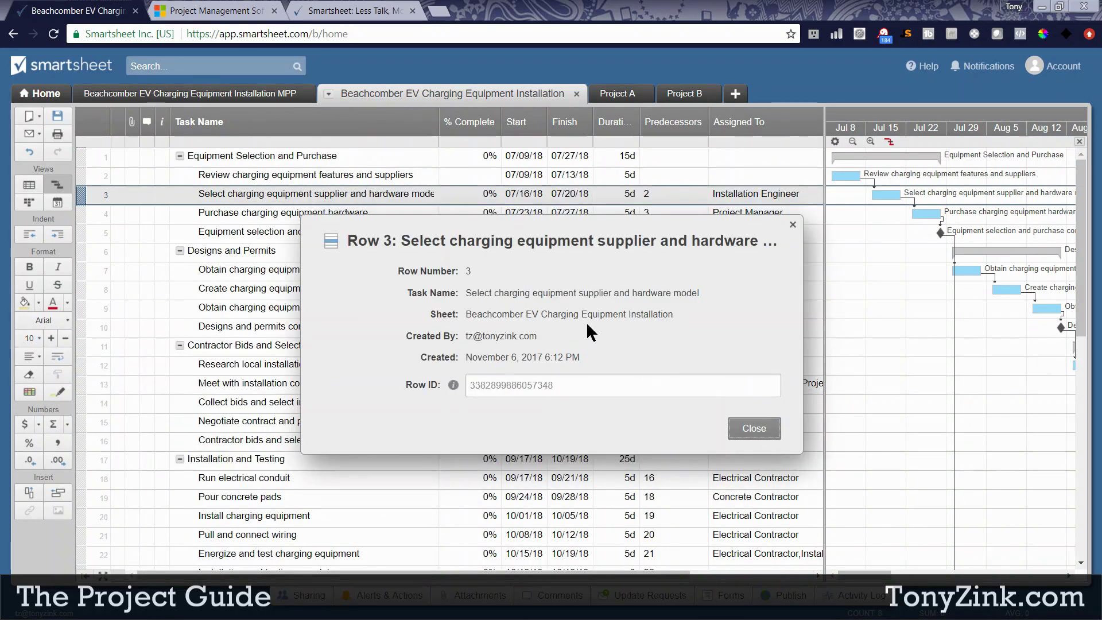
pyautogui.click(756, 428)
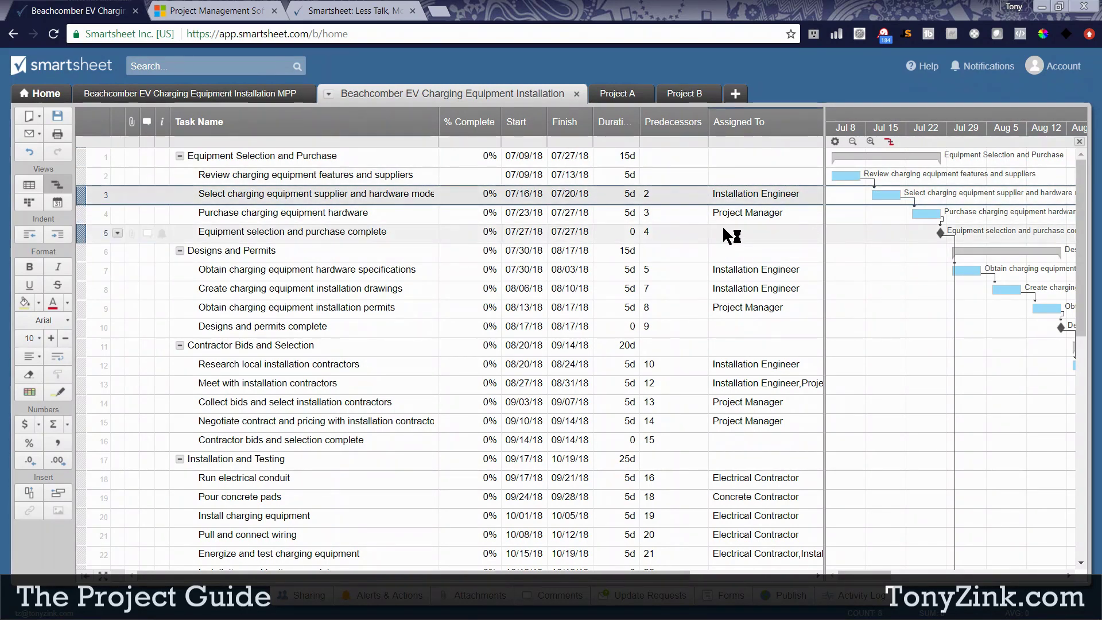
pyautogui.click(718, 172)
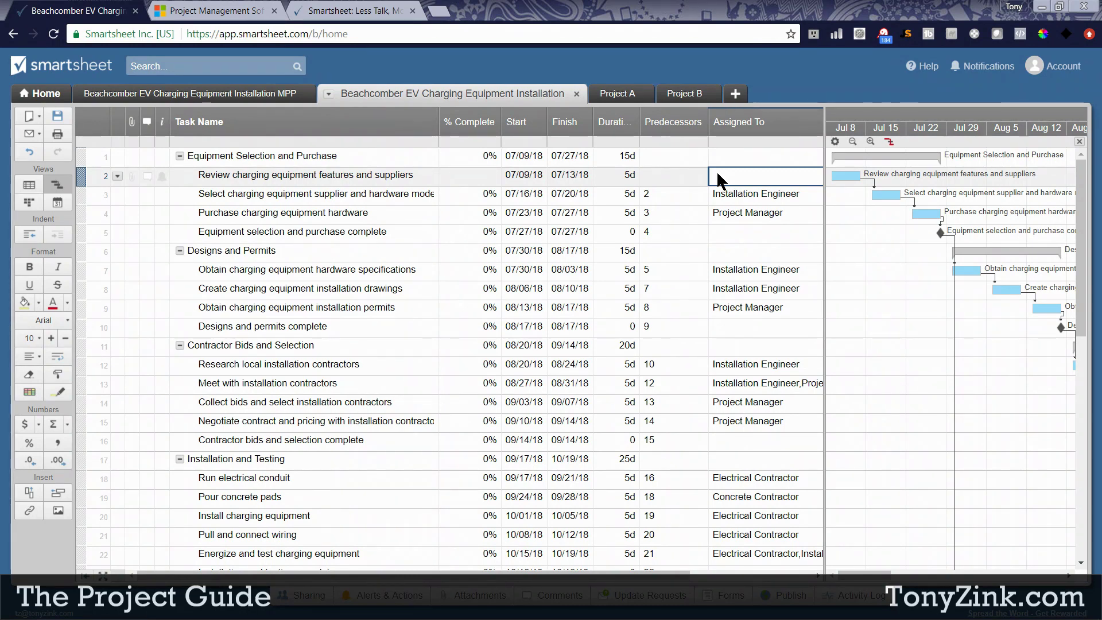
pyautogui.click(442, 606)
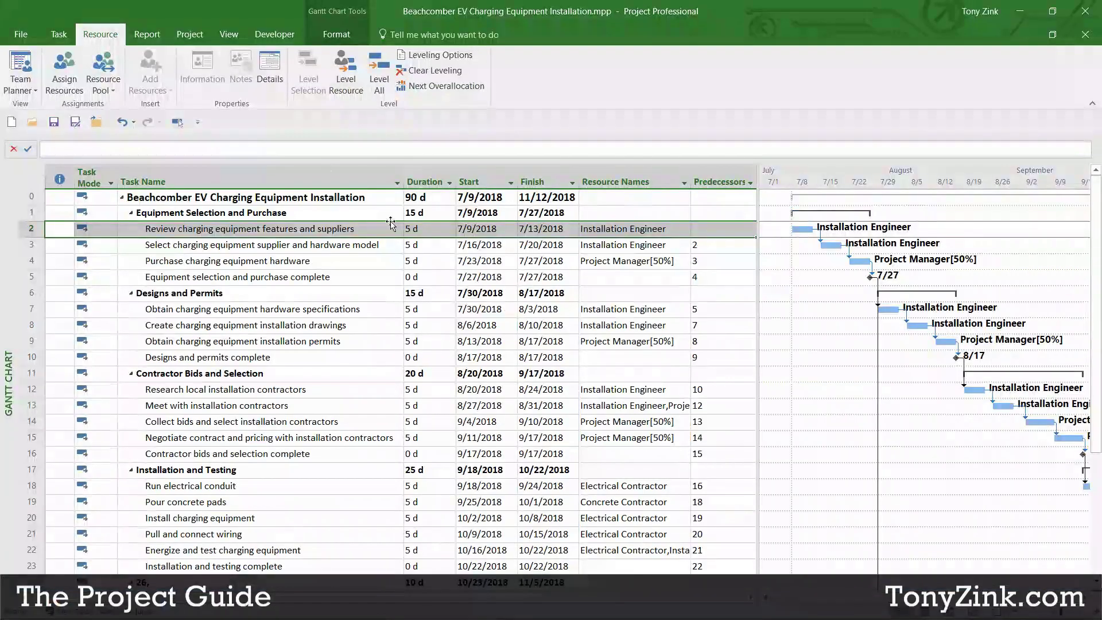
# - Add a new person as resource 7 on the Resource Sheet
pyautogui.click(229, 36)
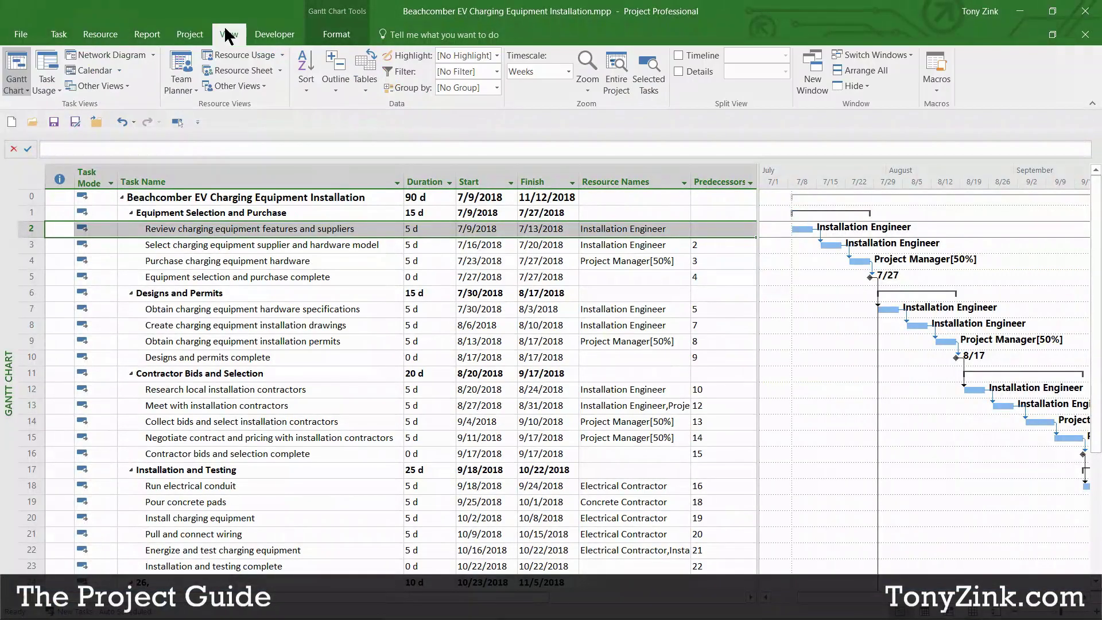
pyautogui.click(233, 72)
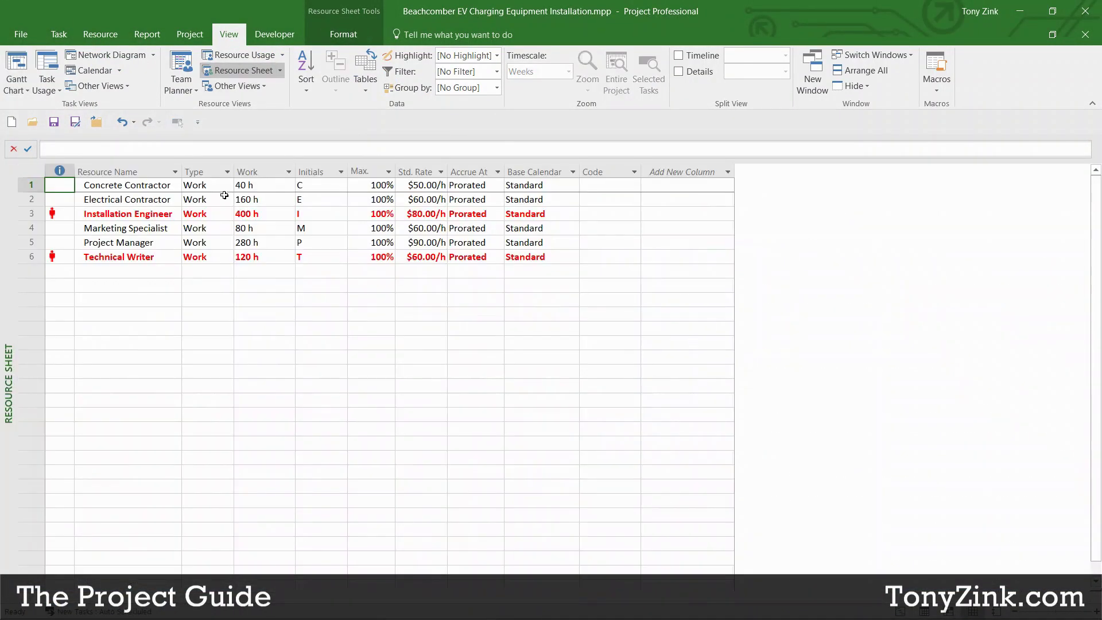
pyautogui.moveTo(165, 187); pyautogui.dragTo(159, 258)
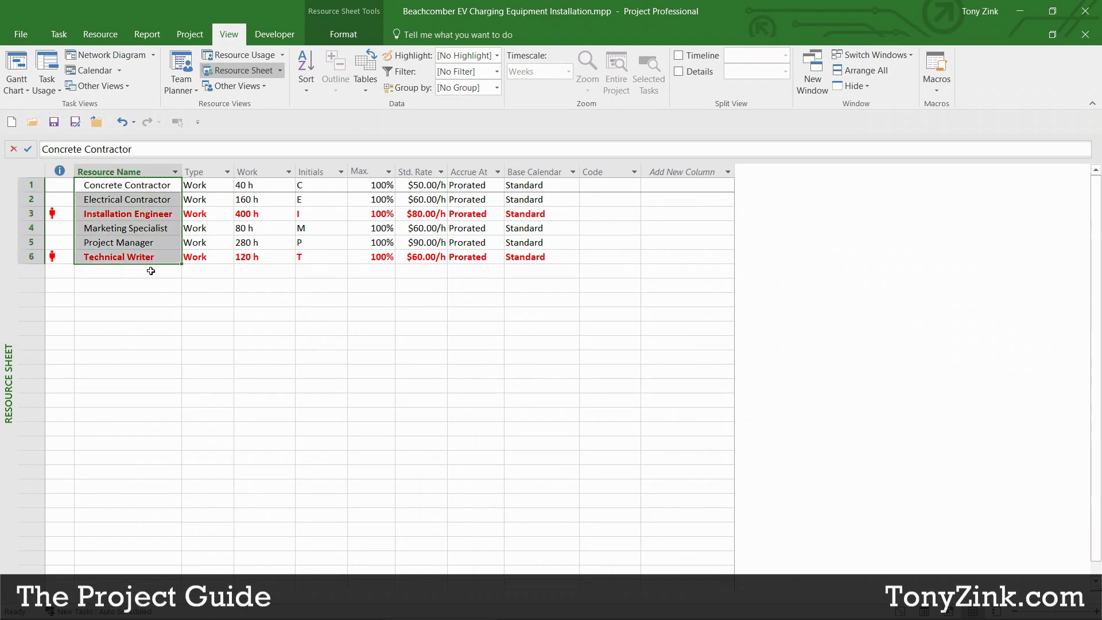
pyautogui.click(151, 271)
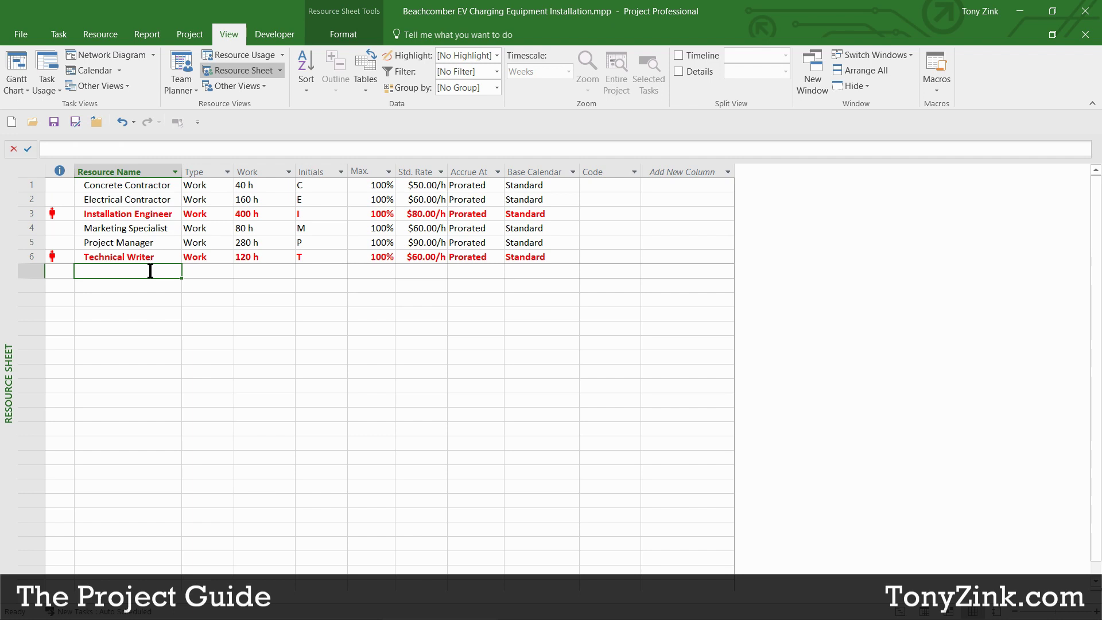
pyautogui.write('Paul McCartney')
pyautogui.press('Return')
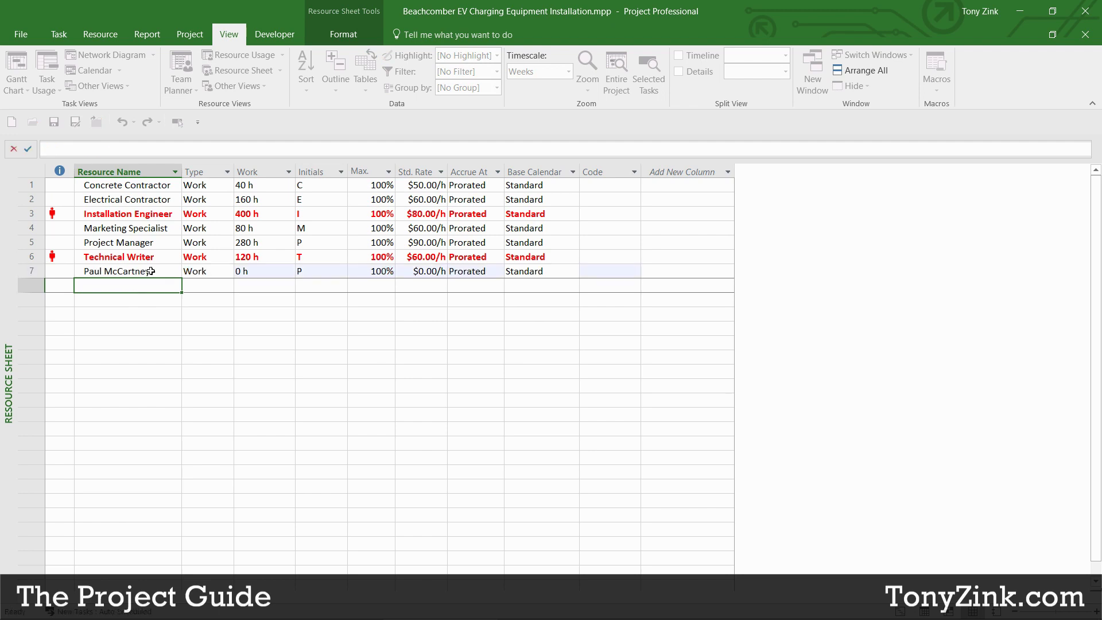
pyautogui.click(150, 271)
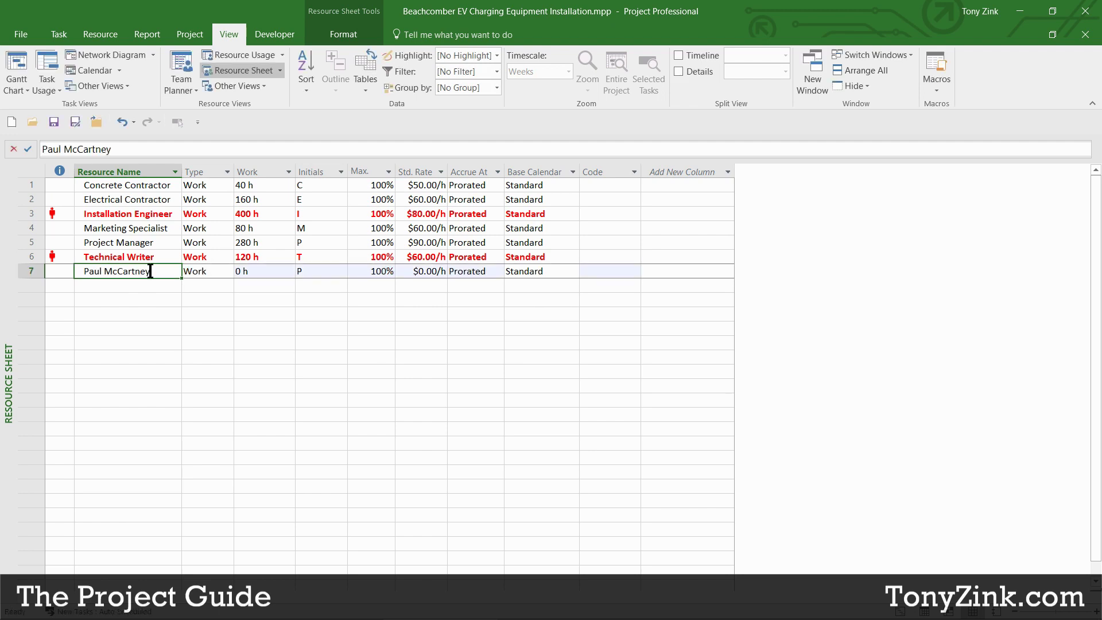
# - Return to the Gantt Chart and open row 1's Resource Names list
pyautogui.click(18, 64)
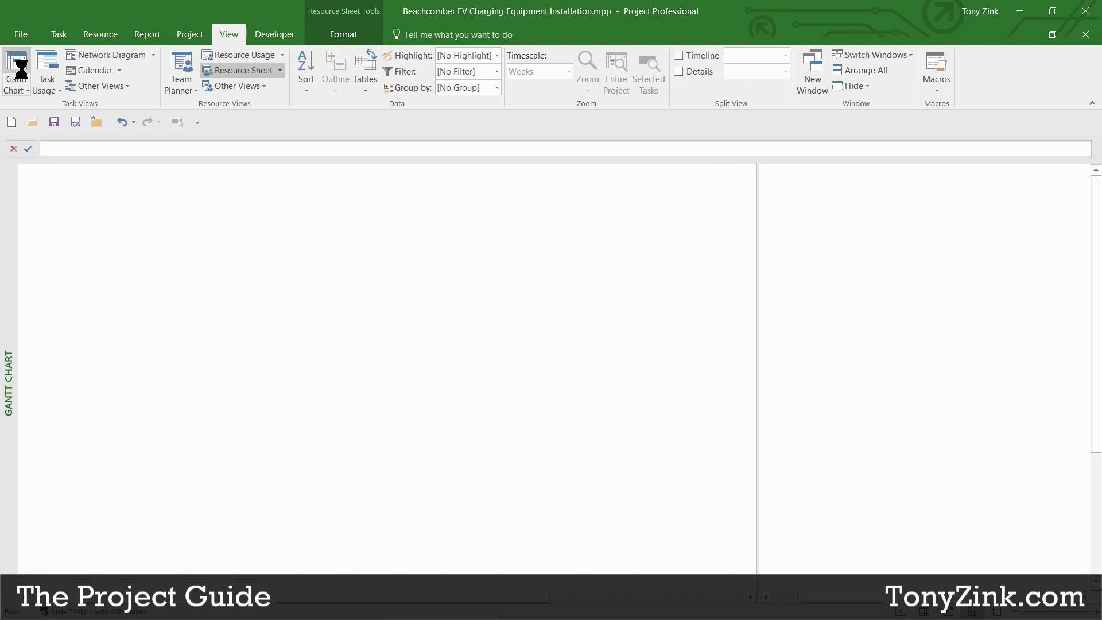
pyautogui.click(661, 213)
pyautogui.click(683, 214)
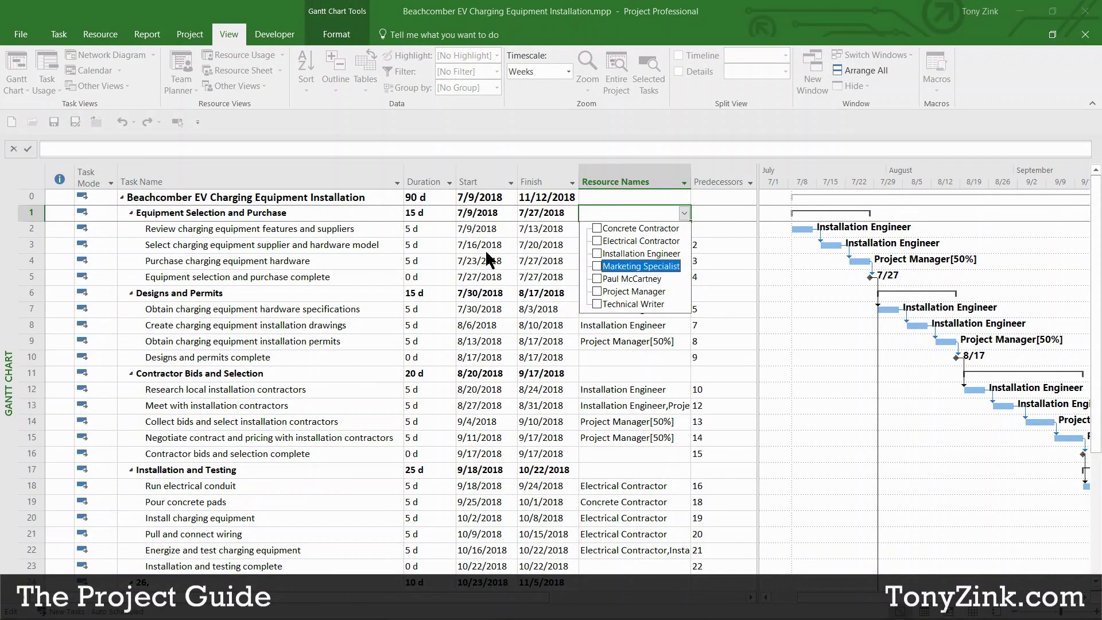
# - Close the resource list without assigning anyone and minimise Project to show Smartsheet
pyautogui.click(339, 214)
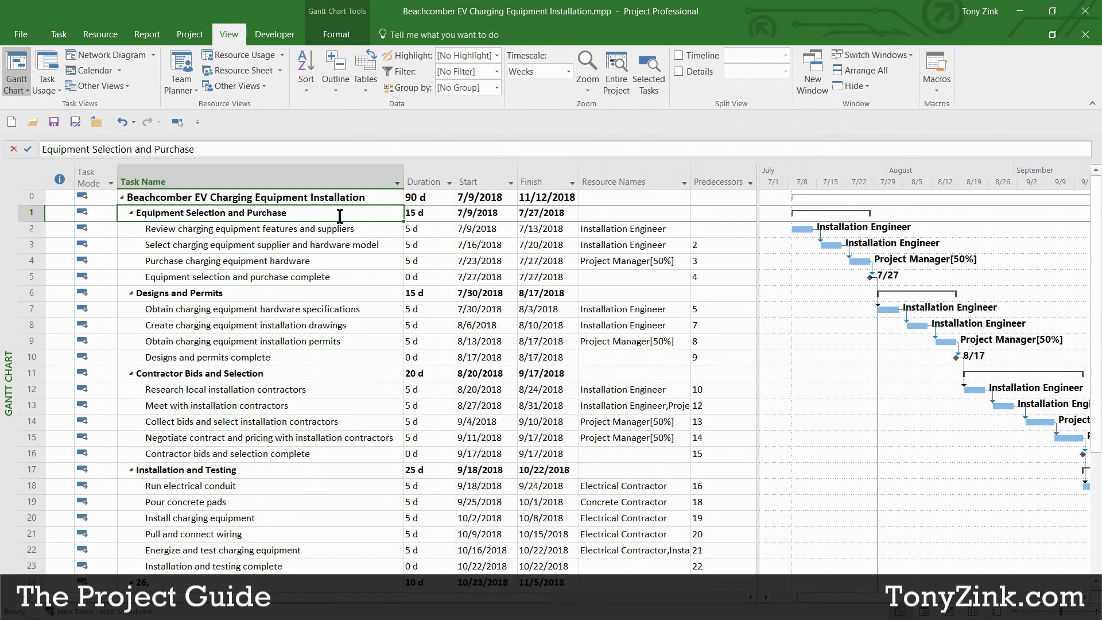
pyautogui.click(1016, 10)
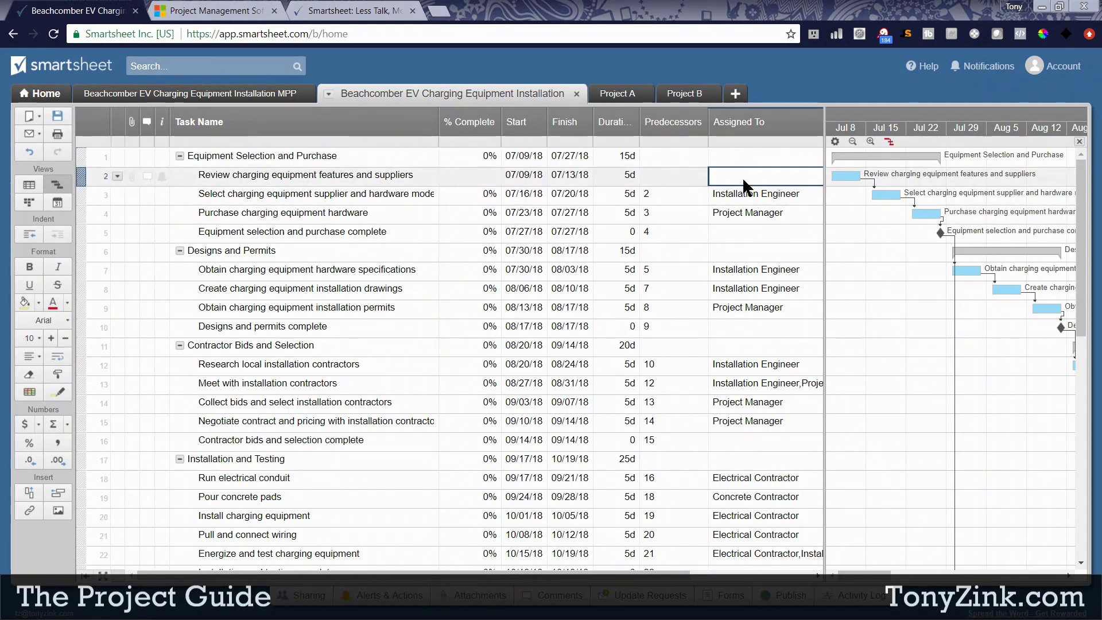
# - Assign Installation Engineer to the row 2 review task, then switch to Microsoft Project
pyautogui.moveTo(825, 184); pyautogui.dragTo(979, 187)
pyautogui.click(880, 175)
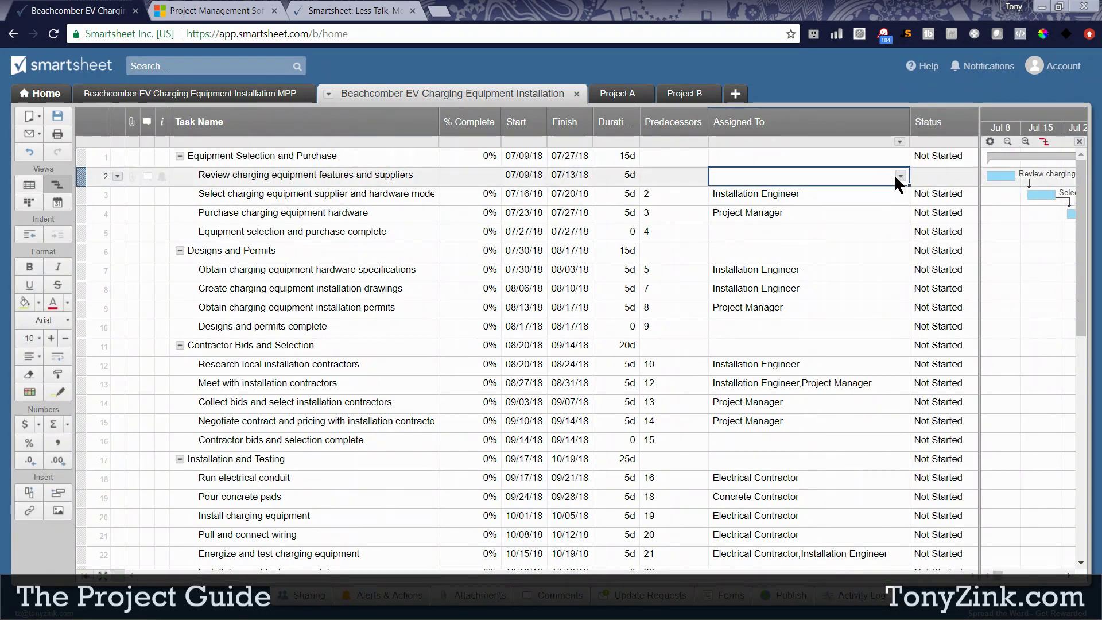
pyautogui.click(901, 176)
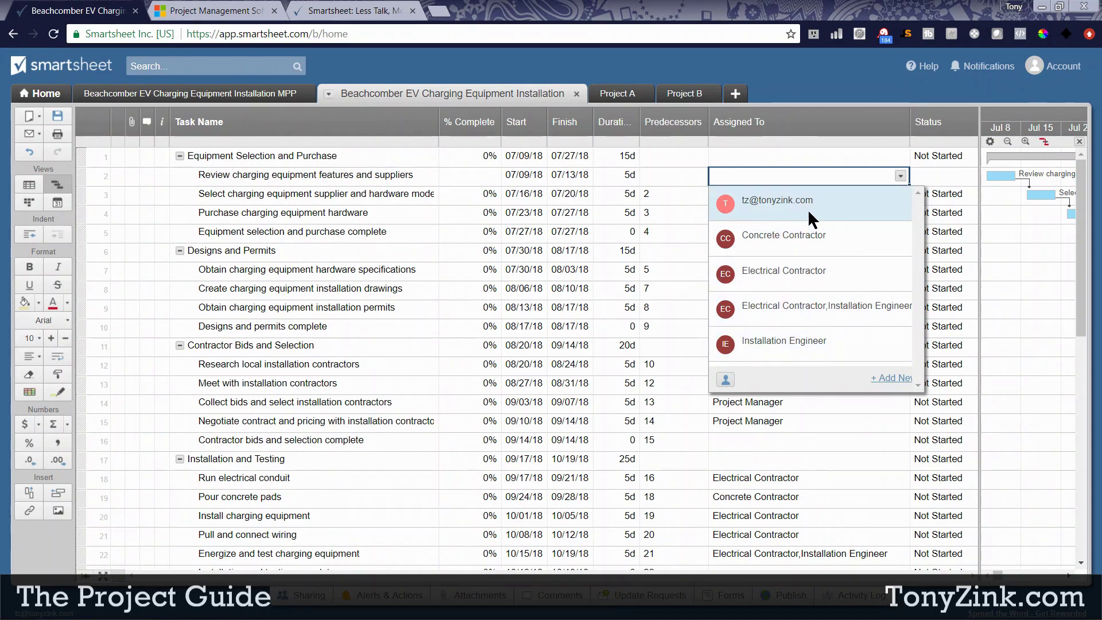
pyautogui.click(776, 340)
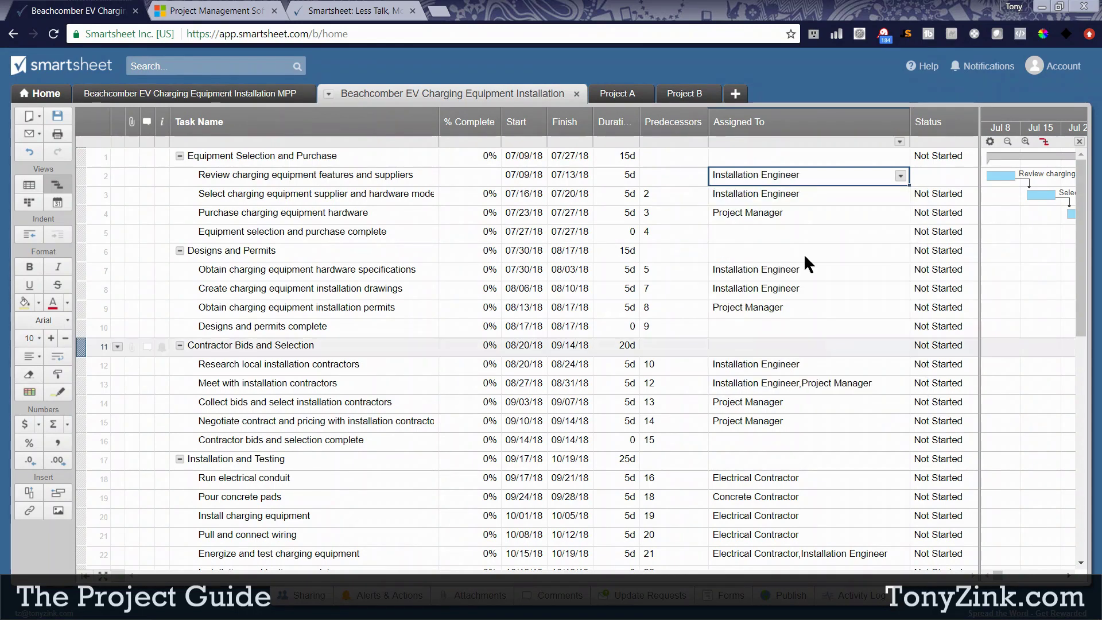
pyautogui.click(680, 180)
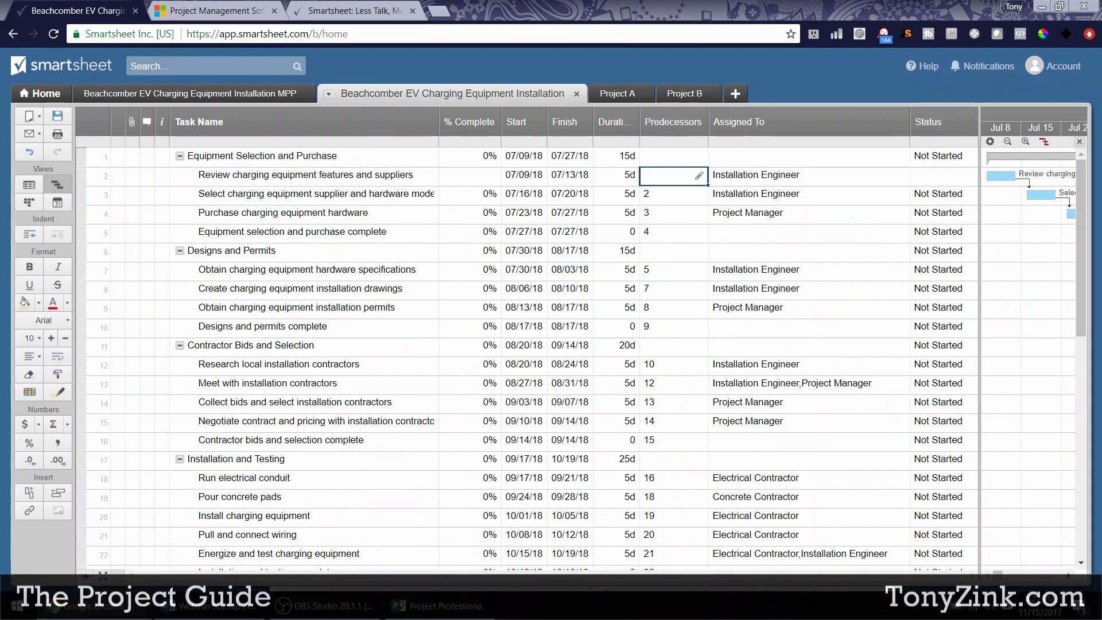
pyautogui.hotkey('alt', 'Tab')
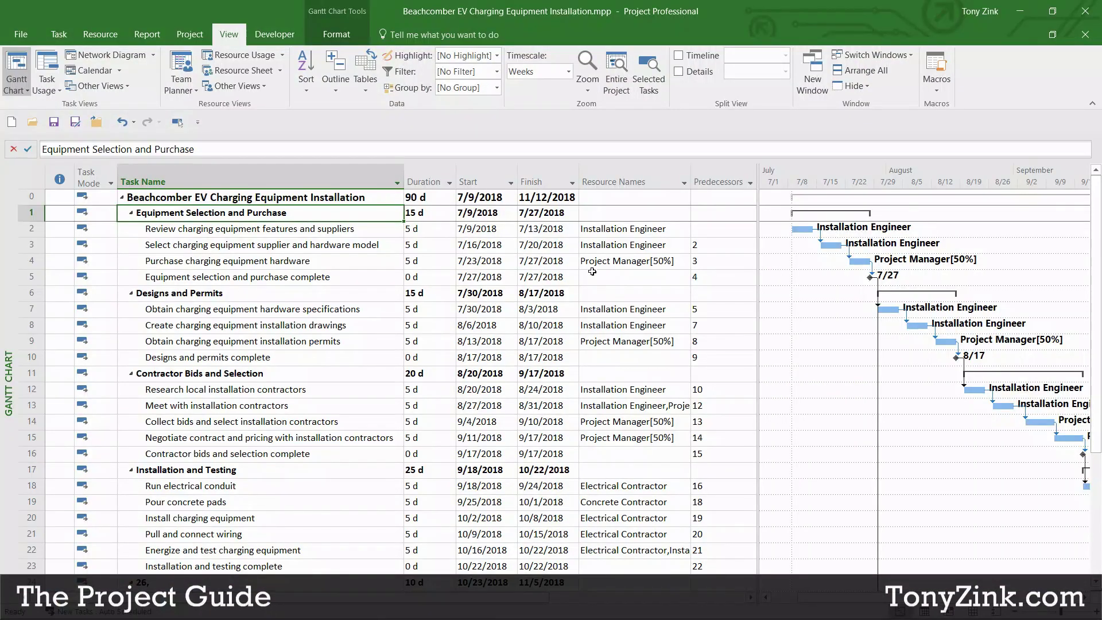
# - View the Task Information for Purchase charging equipment hardware without changing it
pyautogui.click(593, 261)
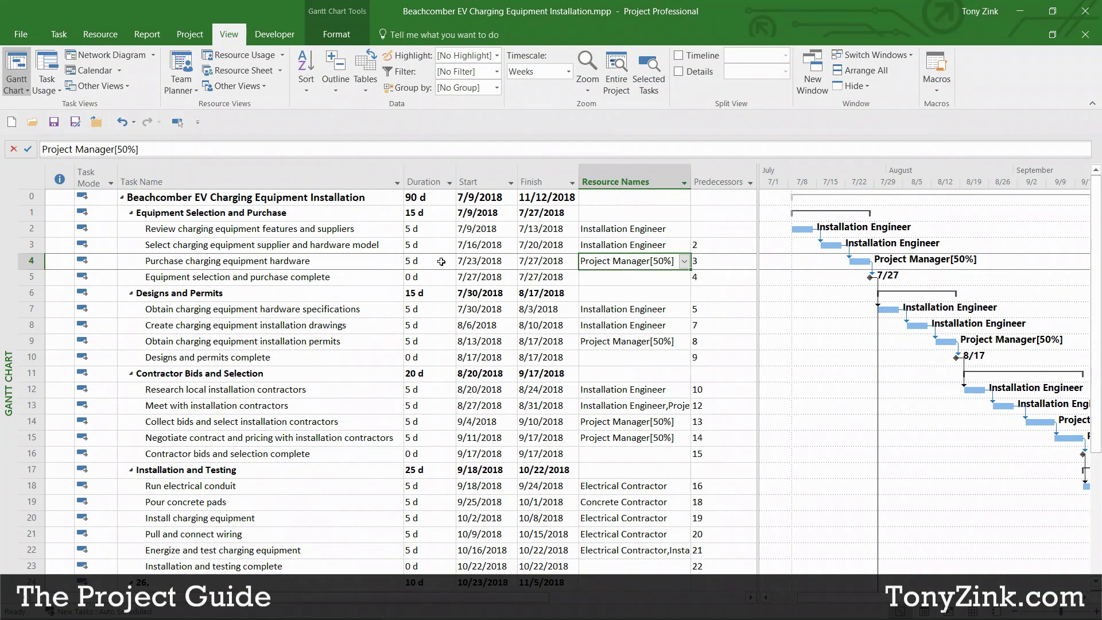
pyautogui.doubleClick(341, 260)
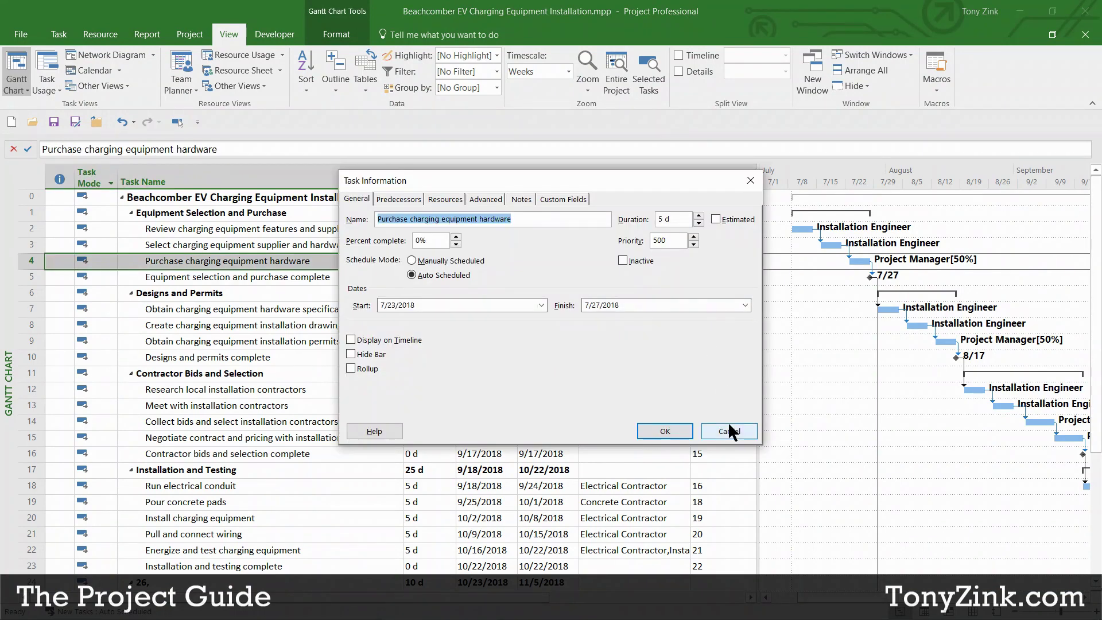
pyautogui.click(729, 431)
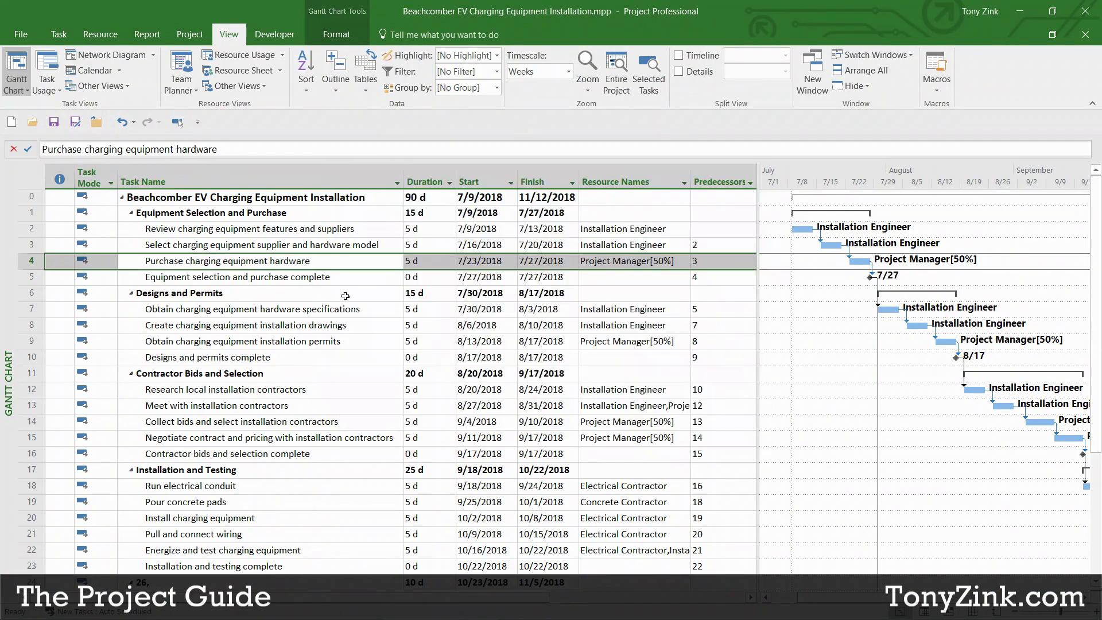
# - Check the Project Manager's 50% assignment costing $1,800.00 in Assign Resources
pyautogui.click(101, 35)
pyautogui.click(64, 68)
pyautogui.moveTo(546, 175); pyautogui.dragTo(412, 283)
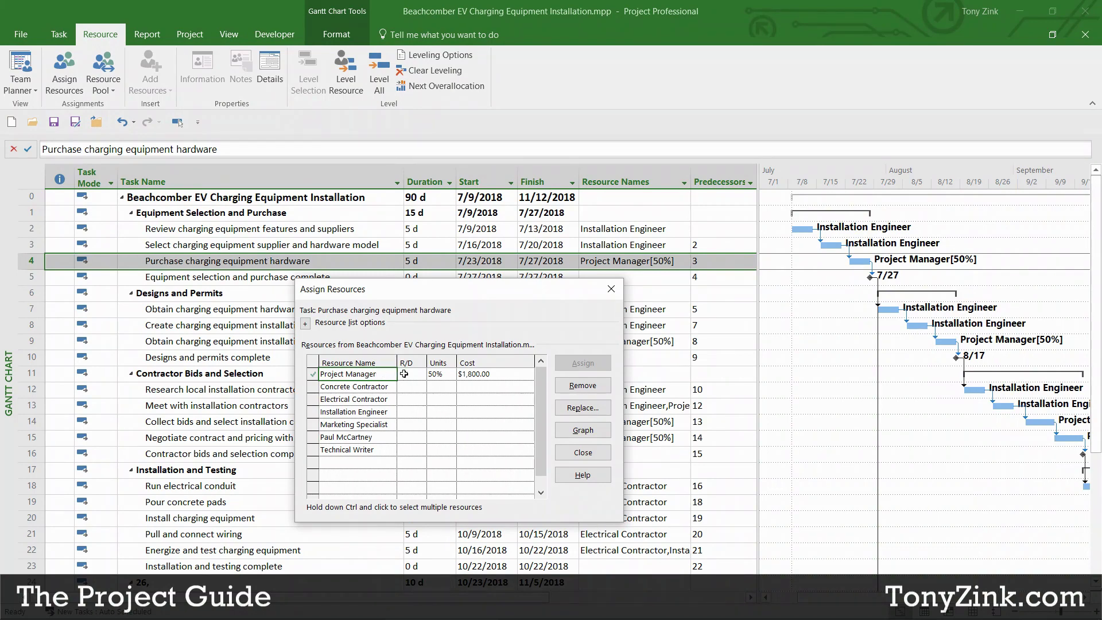
pyautogui.click(445, 374)
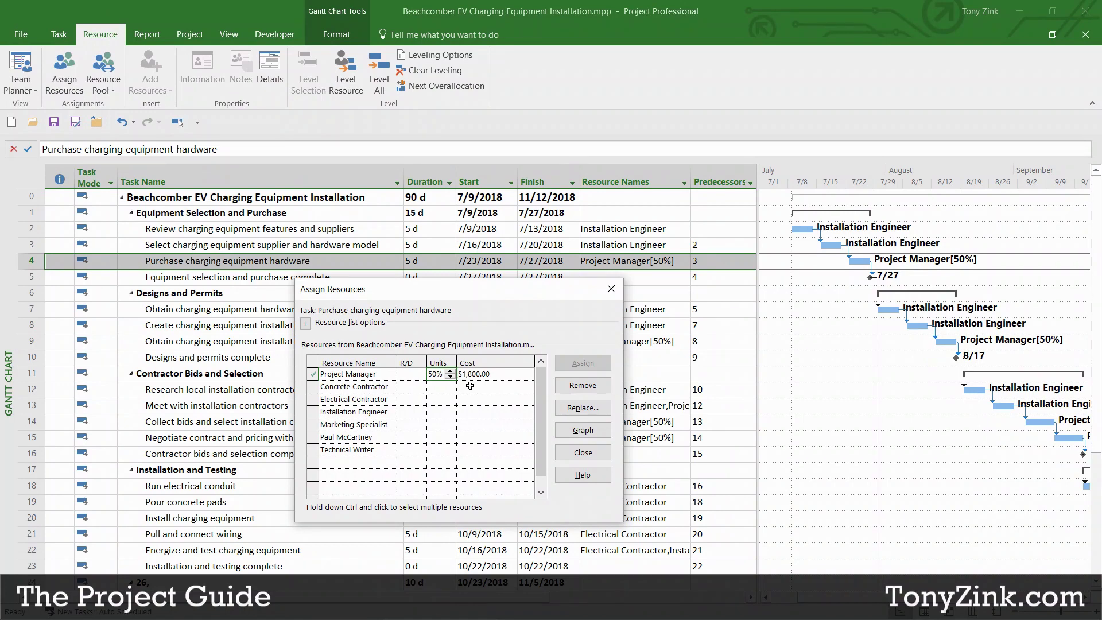
pyautogui.click(590, 451)
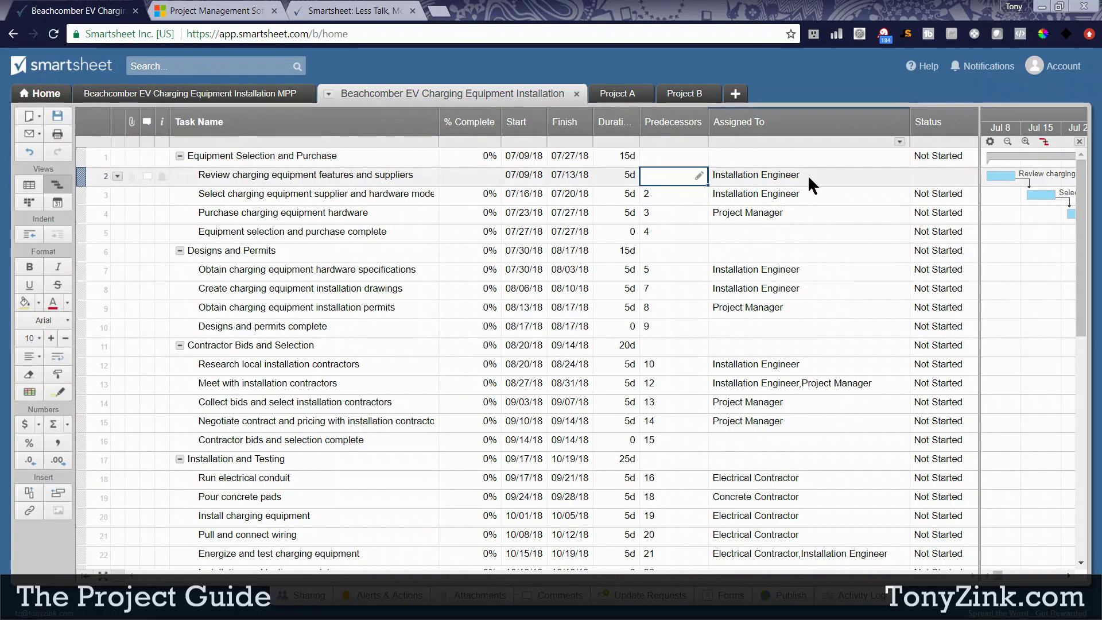
# - Check the review and hardware purchase tasks' assignees, then widen the Gantt chart over Status
pyautogui.click(808, 174)
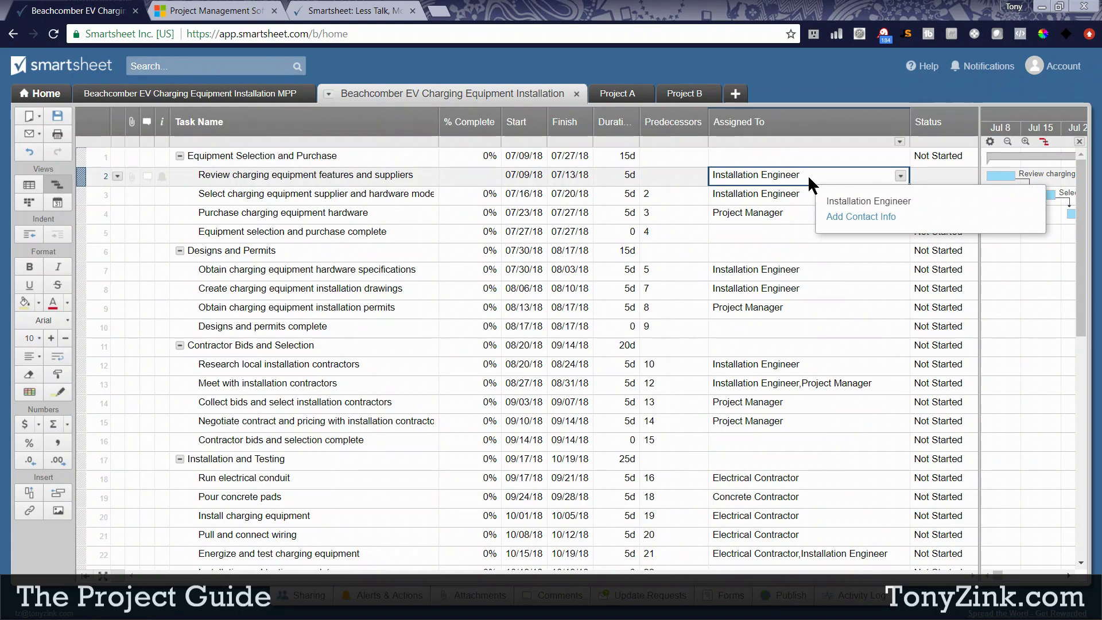
pyautogui.moveTo(808, 212)
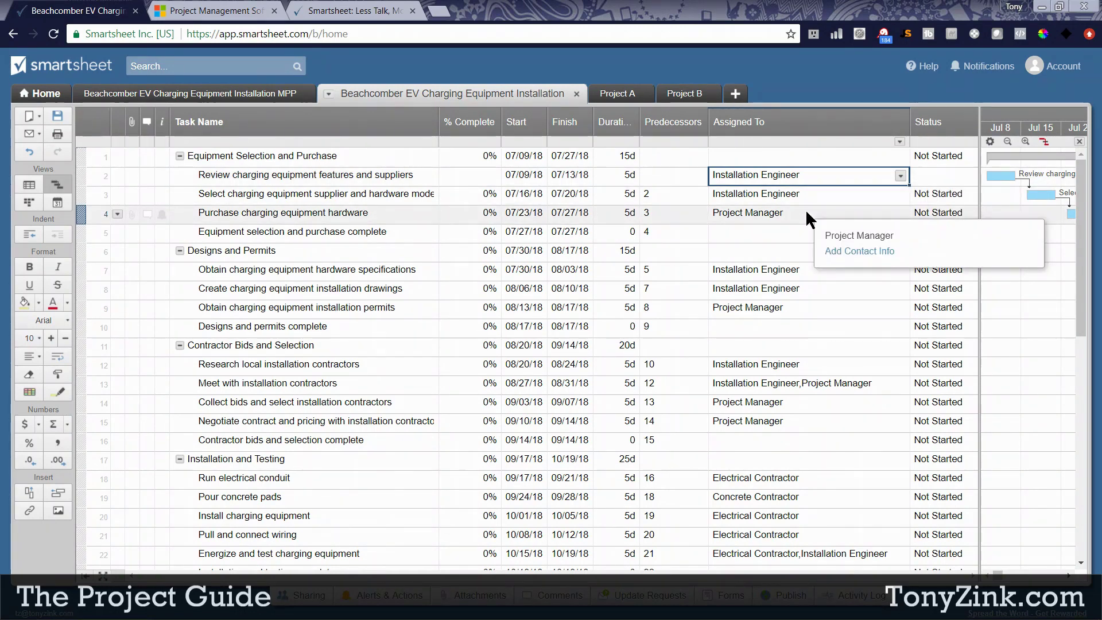
pyautogui.click(807, 213)
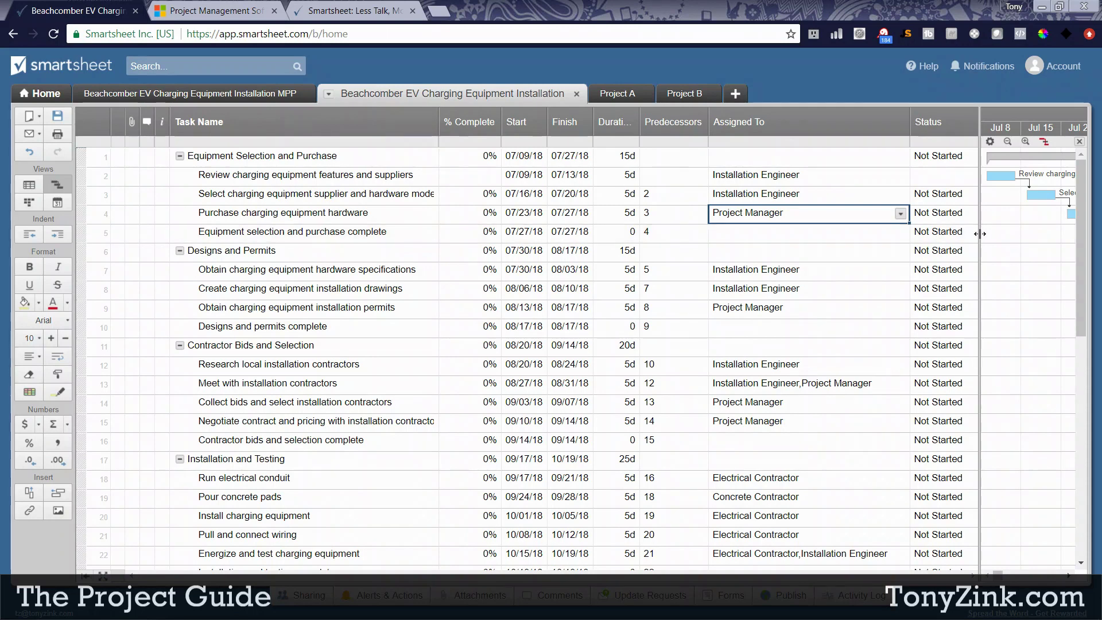
pyautogui.press('Escape')
pyautogui.moveTo(918, 244); pyautogui.dragTo(911, 251)
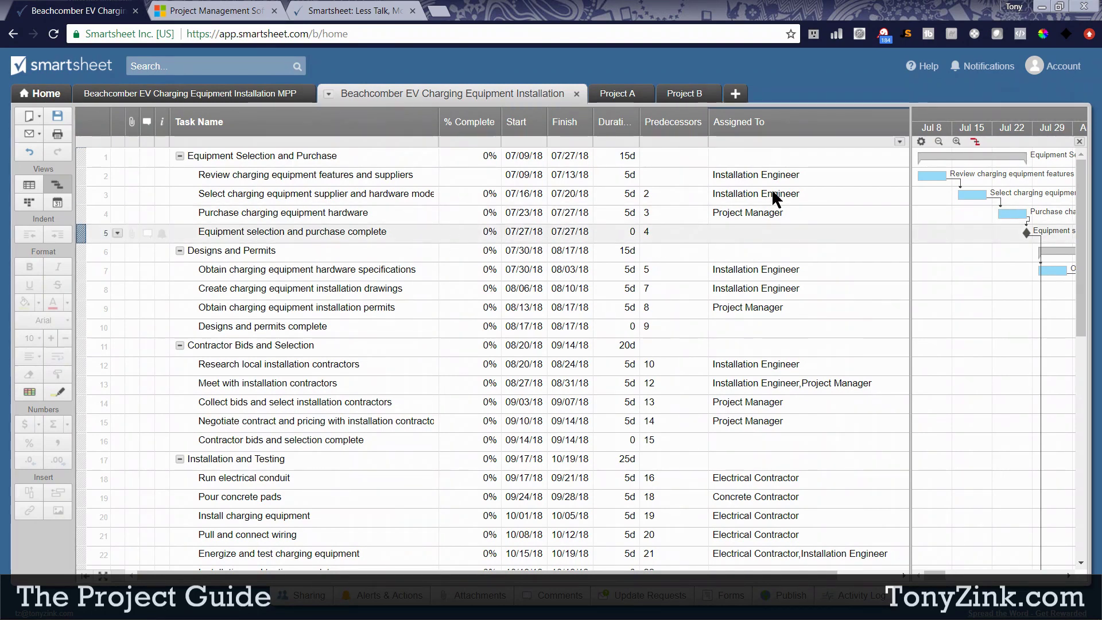
pyautogui.click(921, 143)
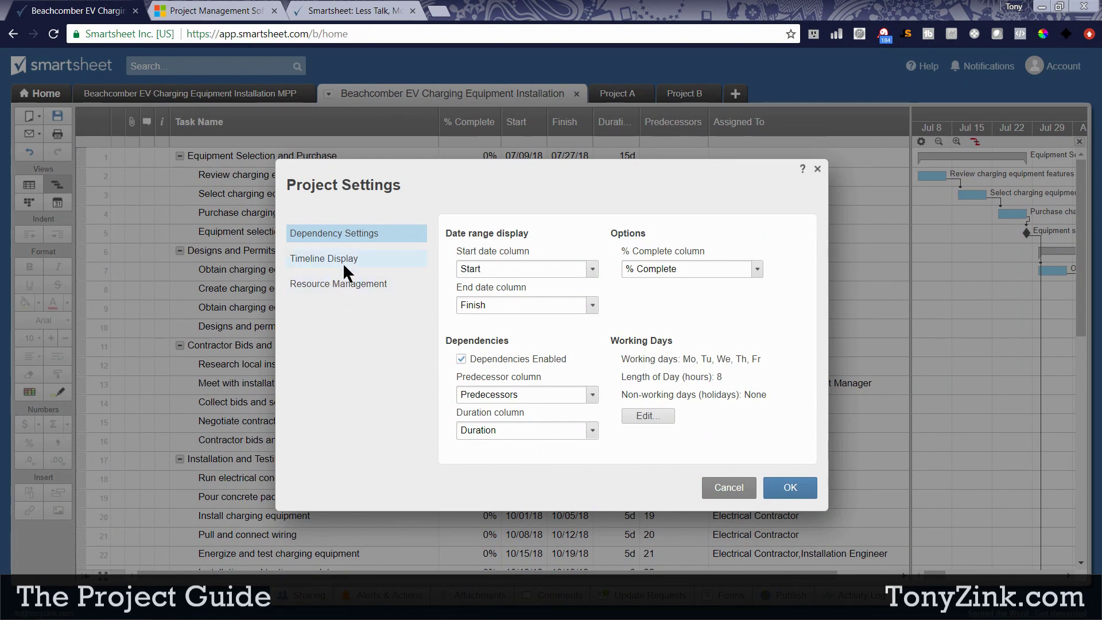
pyautogui.click(333, 279)
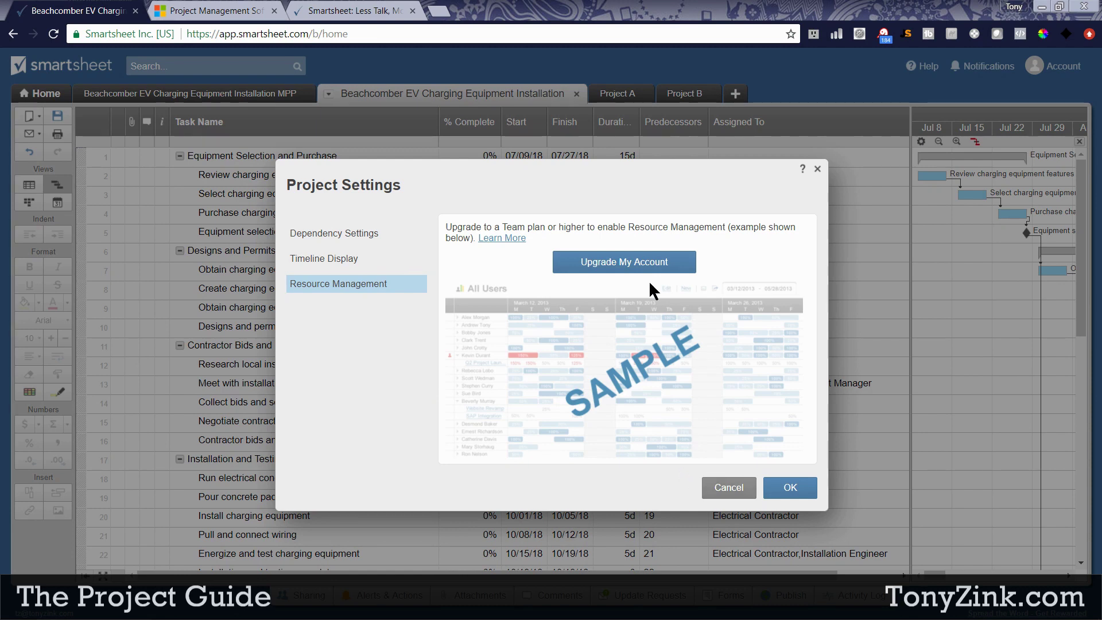
pyautogui.click(740, 486)
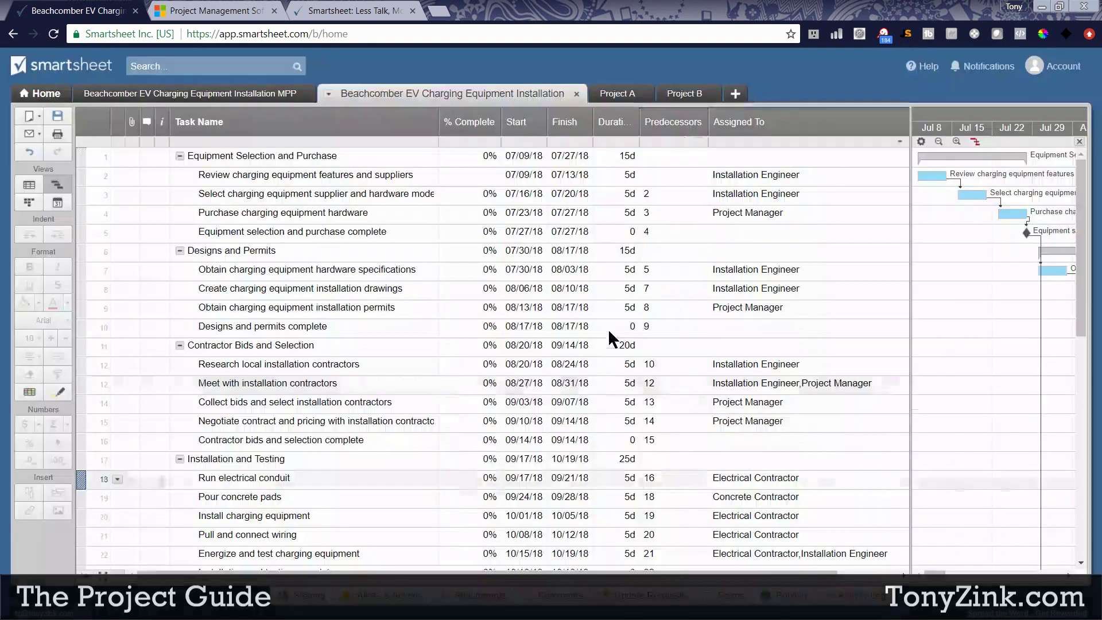
# - Check the assignees of the review and supplier selection tasks
pyautogui.click(818, 173)
pyautogui.moveTo(820, 200)
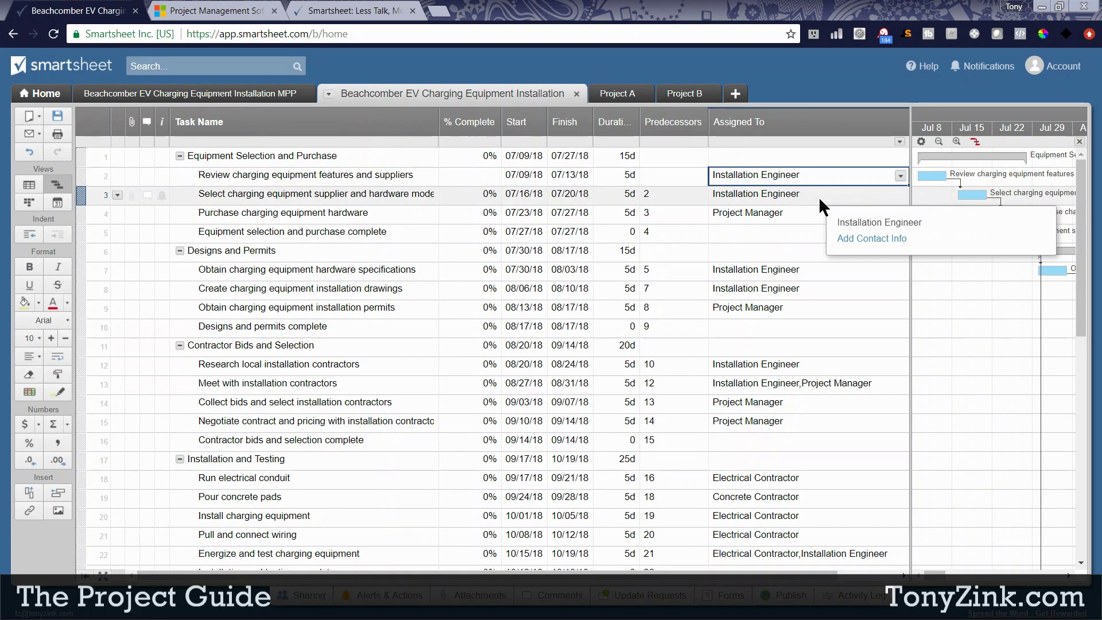
pyautogui.click(809, 194)
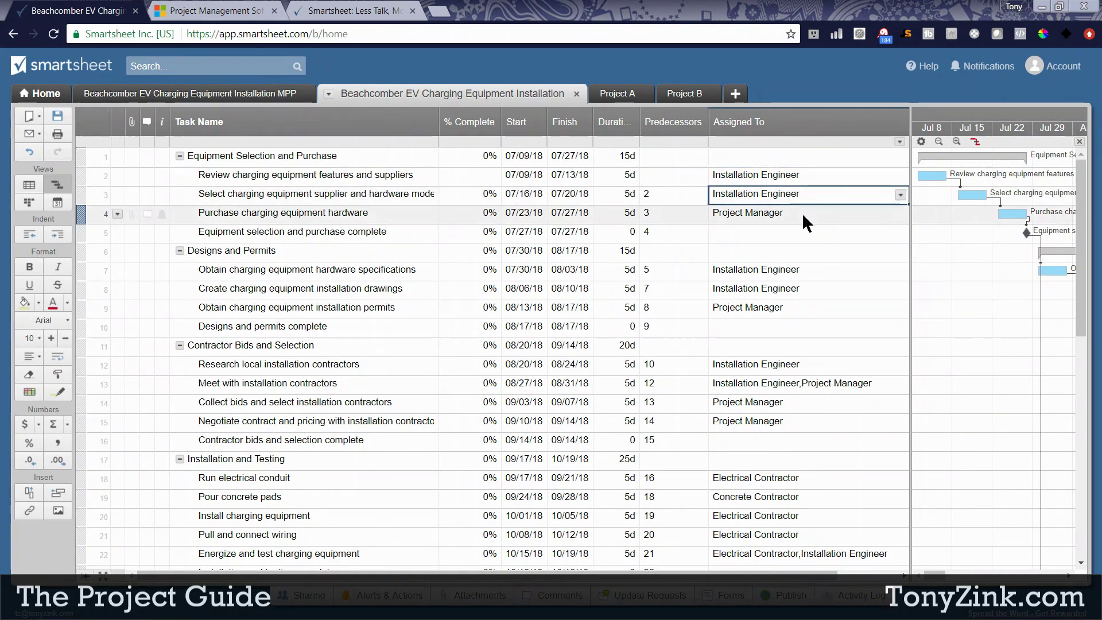
pyautogui.moveTo(803, 215)
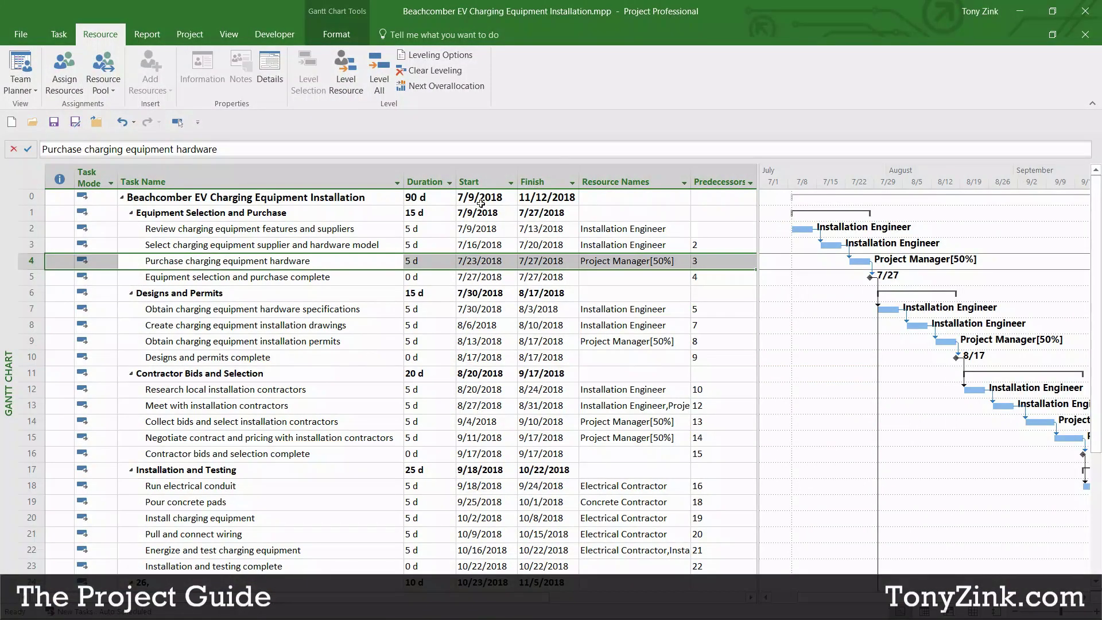
# - Insert a Work column before Start, showing 40 h and 20 h on the equipment tasks
pyautogui.rightClick(470, 177)
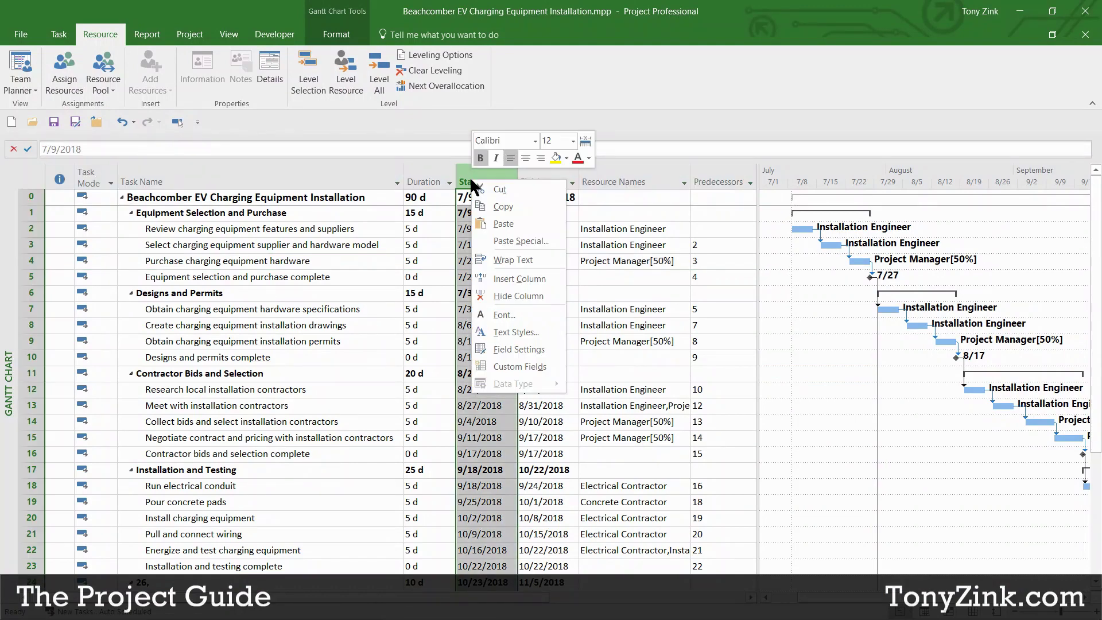
pyautogui.click(519, 279)
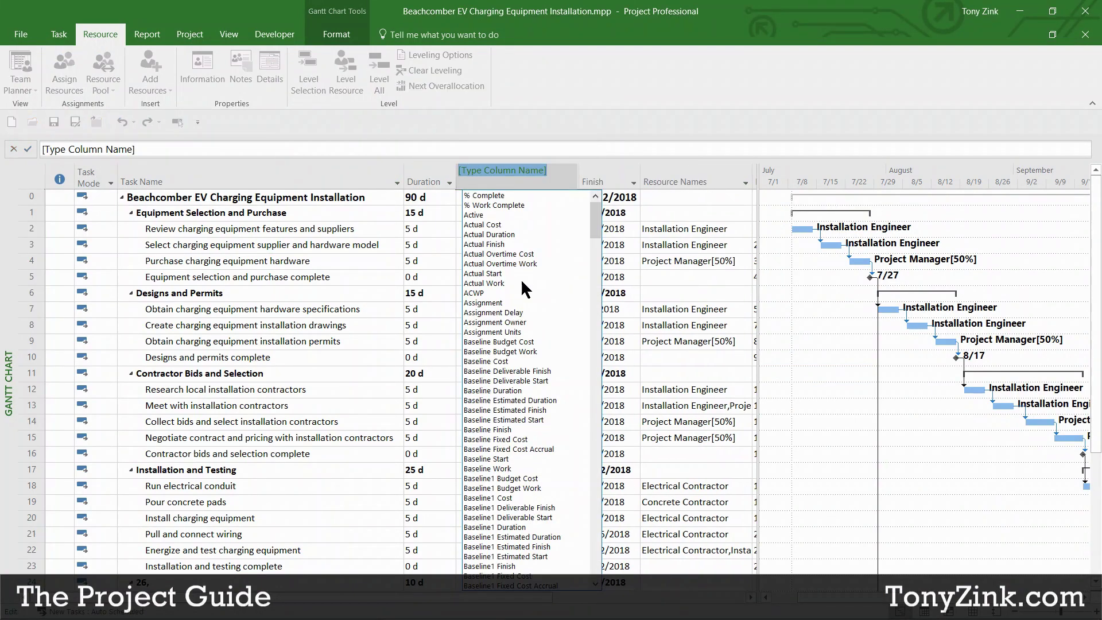
pyautogui.write('work')
pyautogui.press('Return')
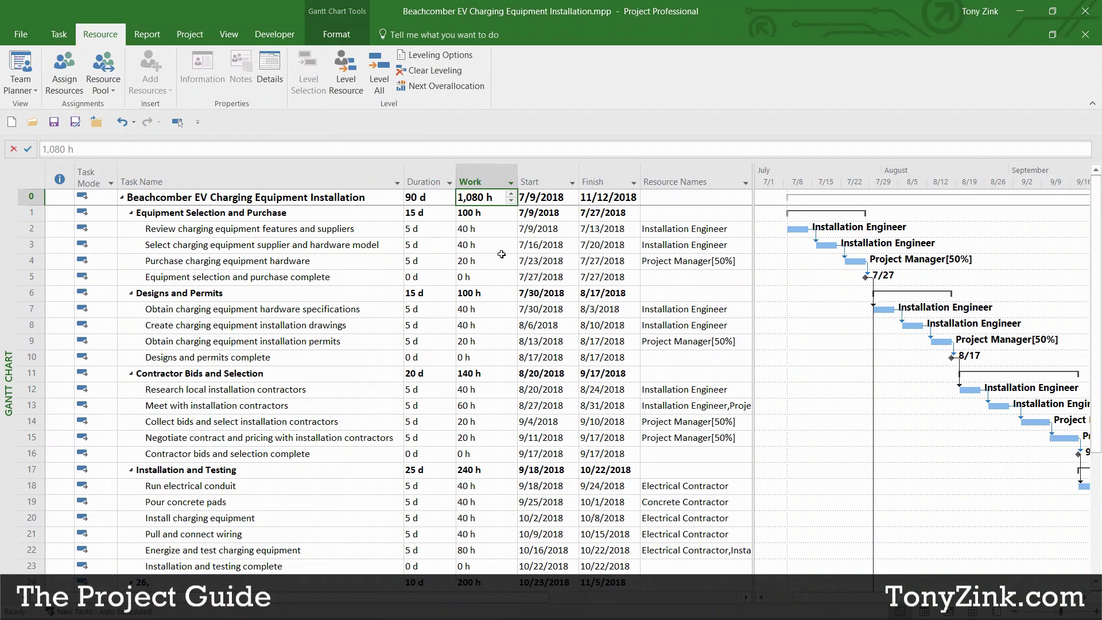
pyautogui.click(482, 244)
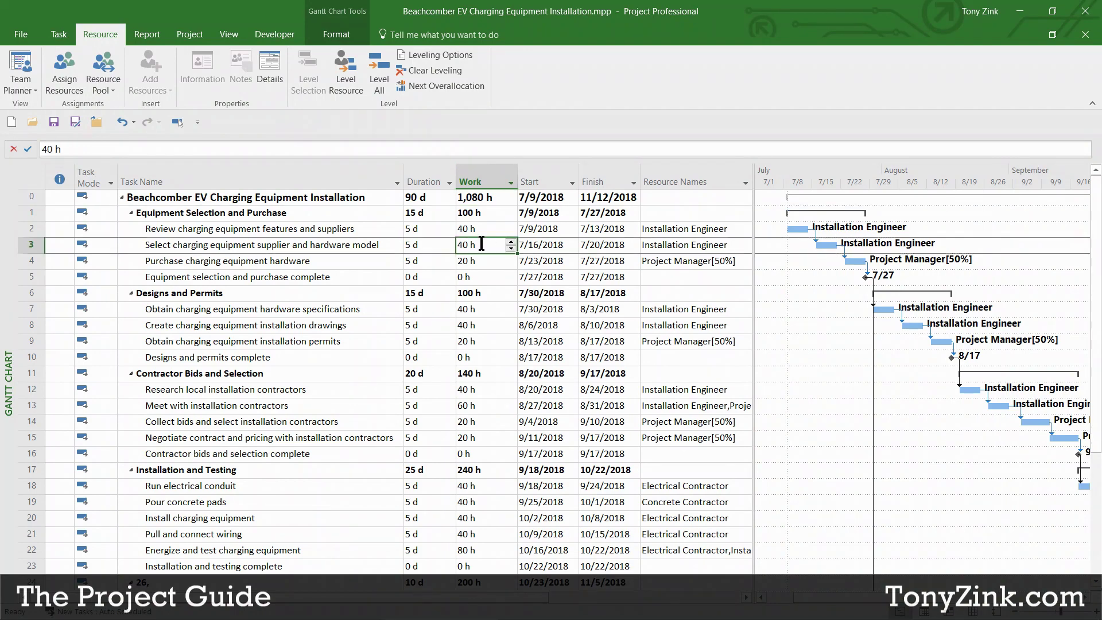
pyautogui.click(479, 262)
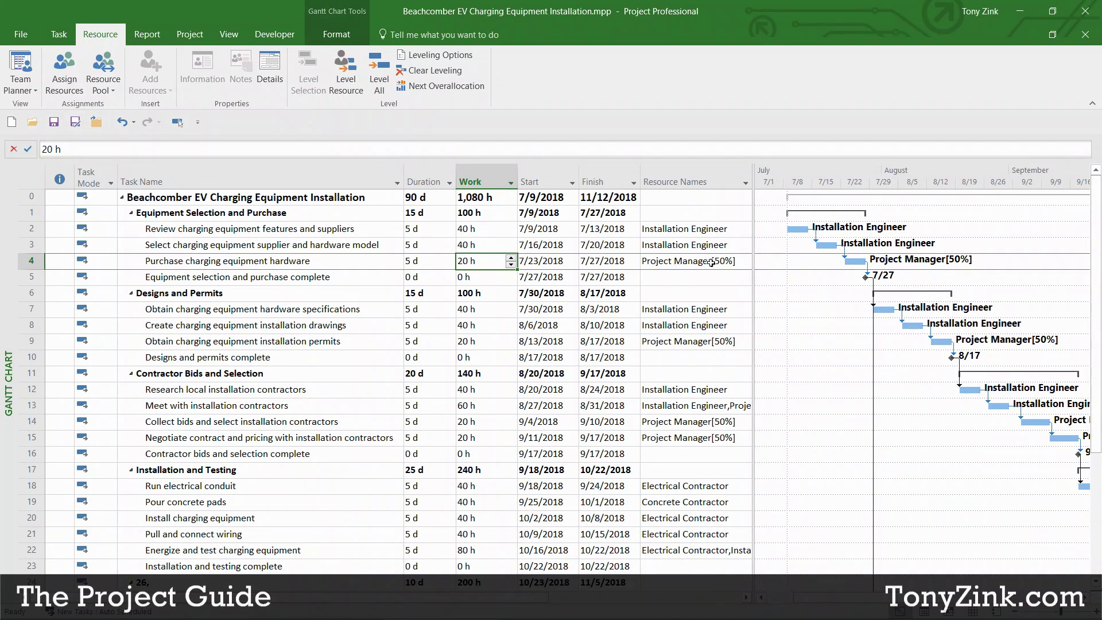
# - Insert a Cost column before Start as well
pyautogui.rightClick(532, 177)
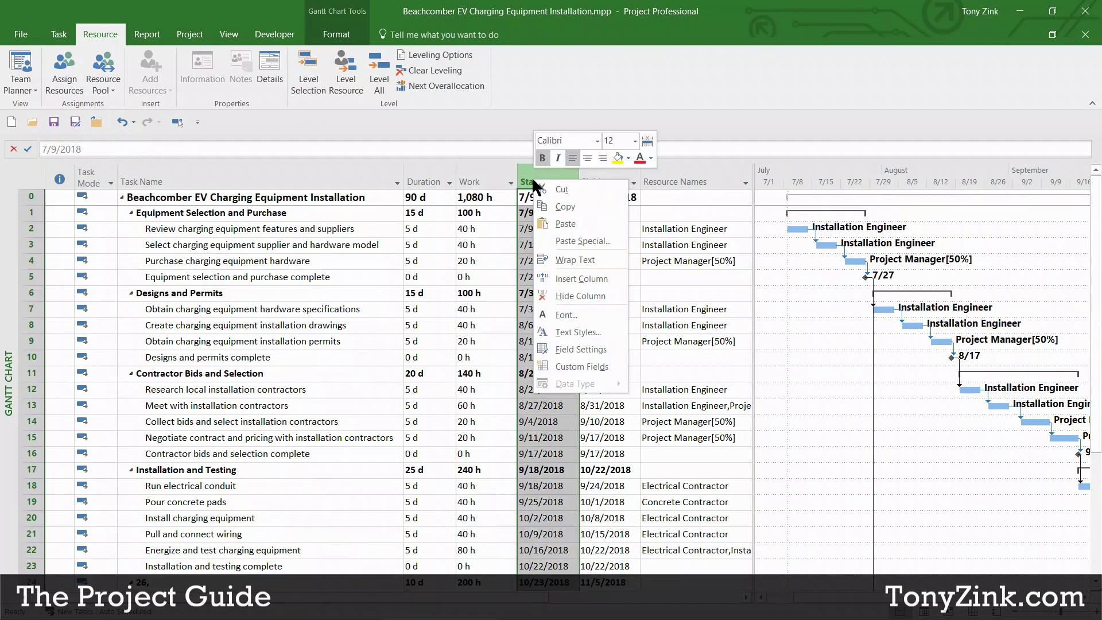
pyautogui.click(571, 277)
pyautogui.write('confirmed')
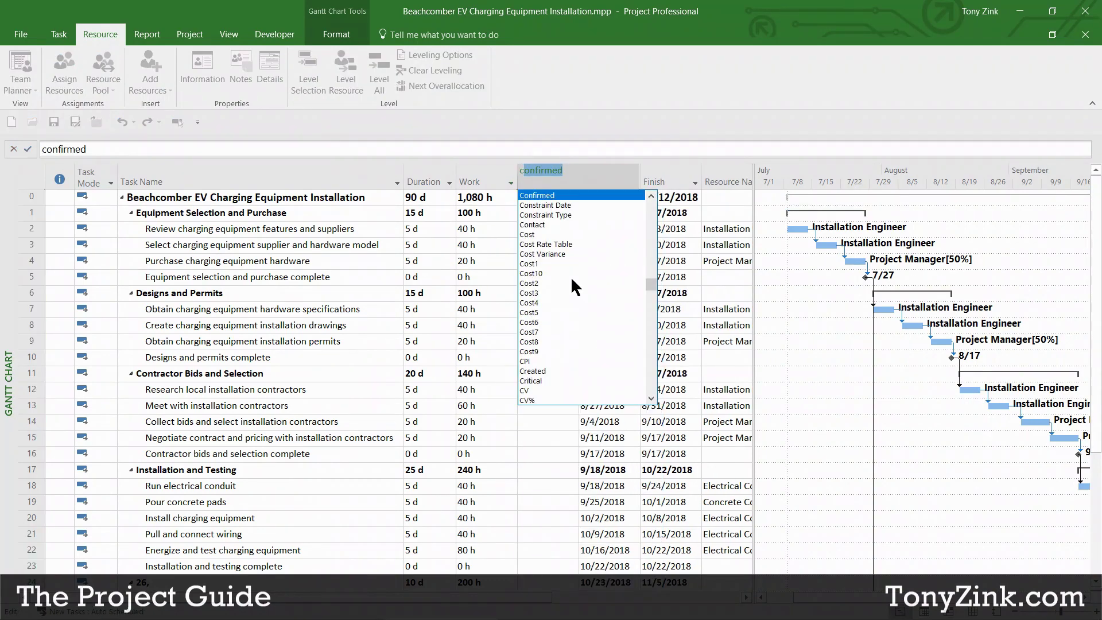
pyautogui.click(536, 235)
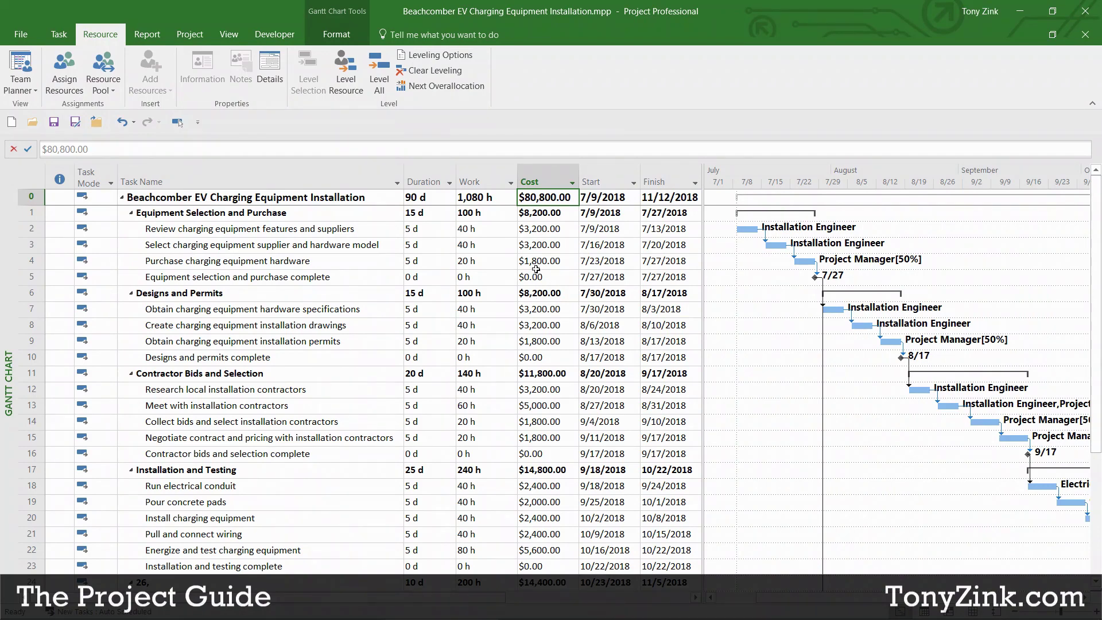
pyautogui.click(229, 34)
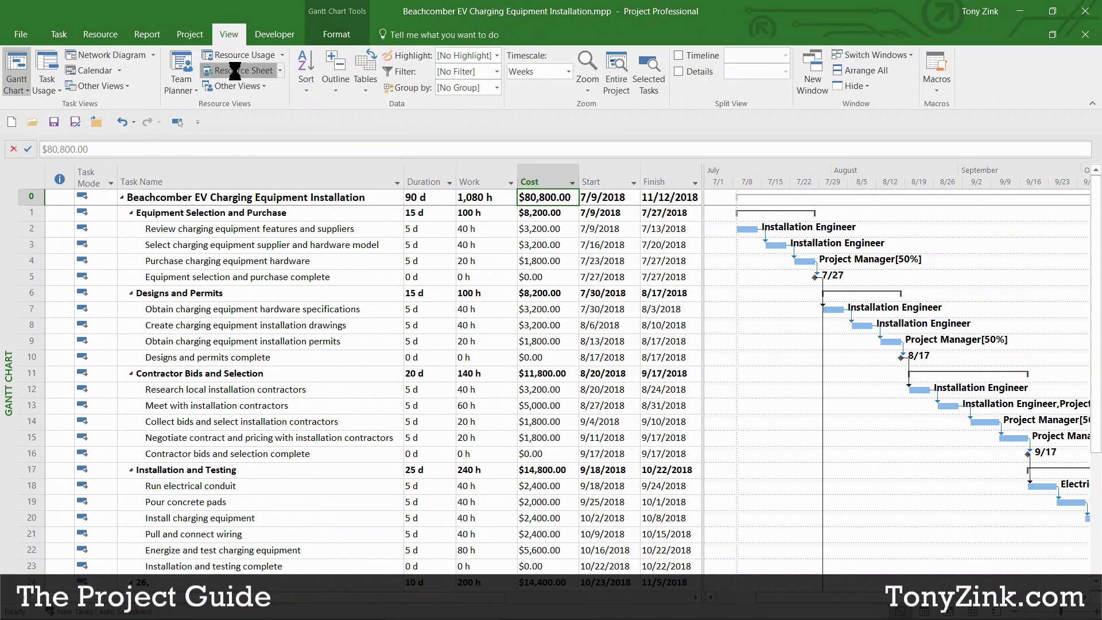
# - Review each resource's standard rate, e.g. Concrete Contractor $50.00/h, Electrical Contractor $60.00/h
pyautogui.click(234, 69)
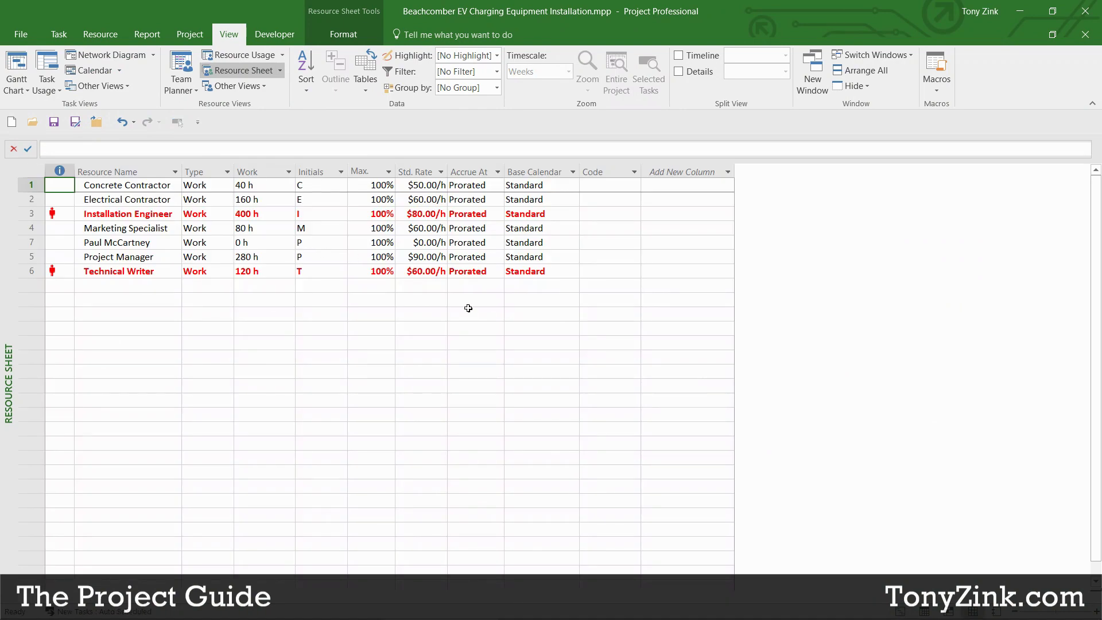
pyautogui.click(426, 185)
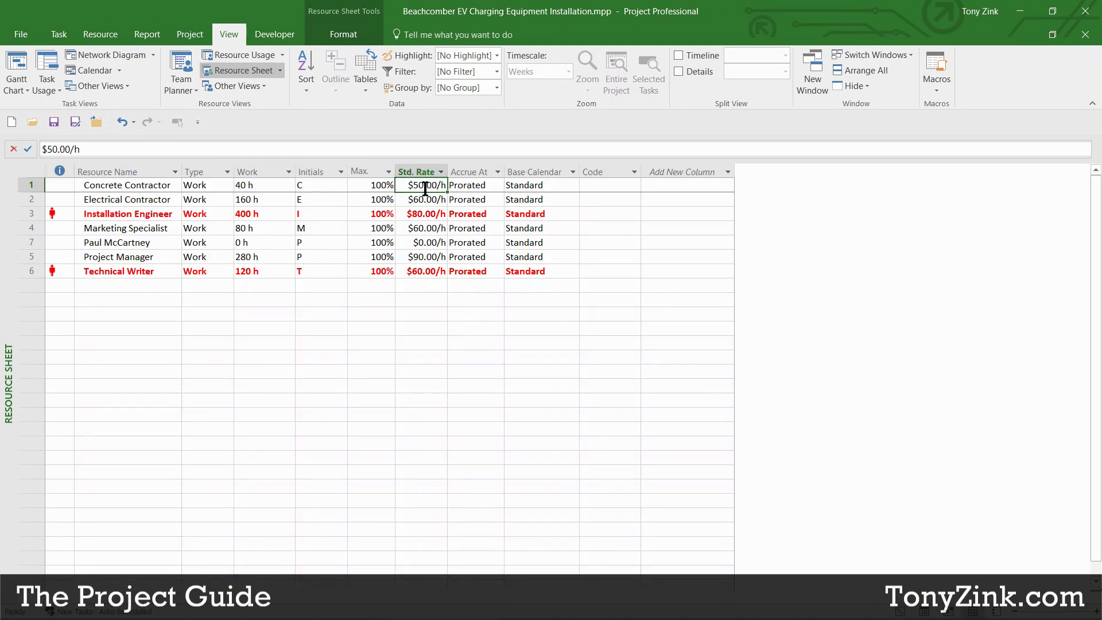
pyautogui.click(425, 200)
pyautogui.click(421, 213)
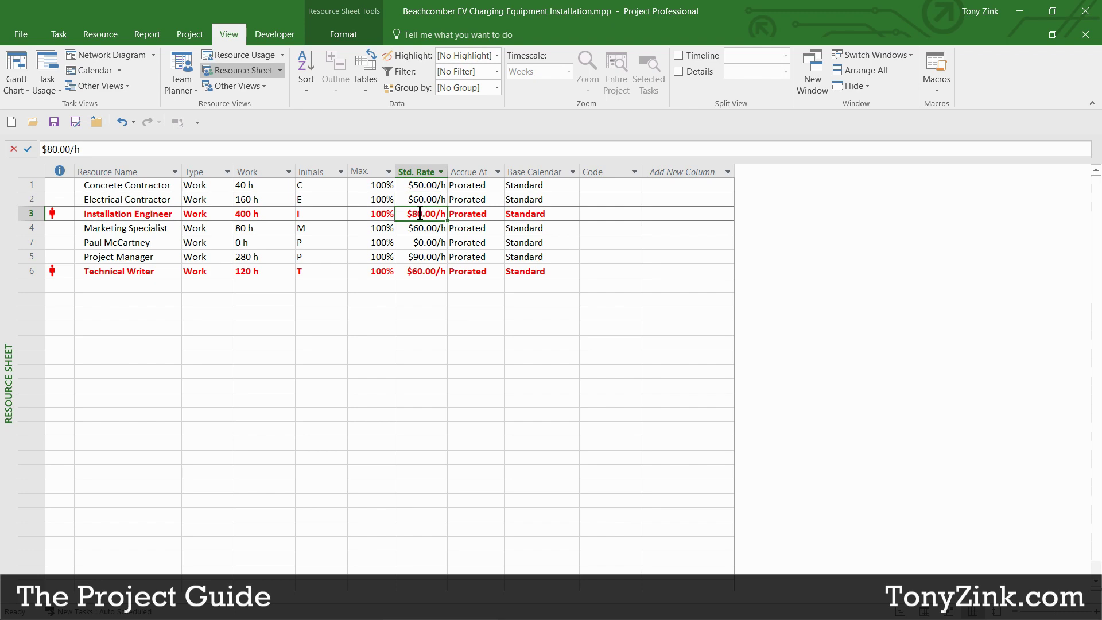
pyautogui.click(422, 228)
pyautogui.click(423, 242)
pyautogui.click(423, 257)
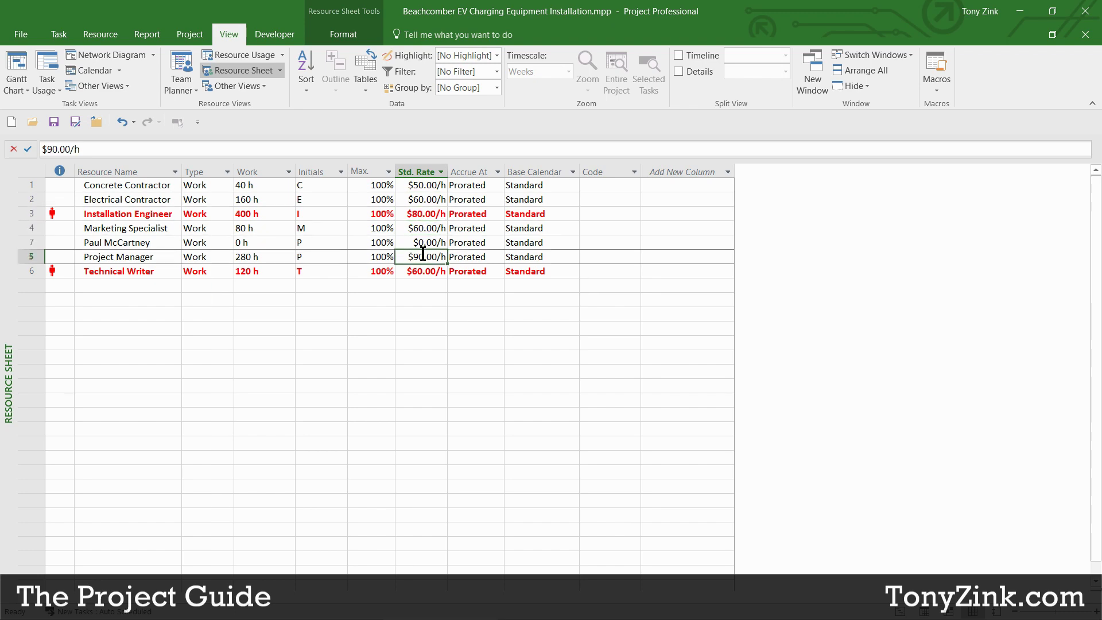
pyautogui.click(421, 271)
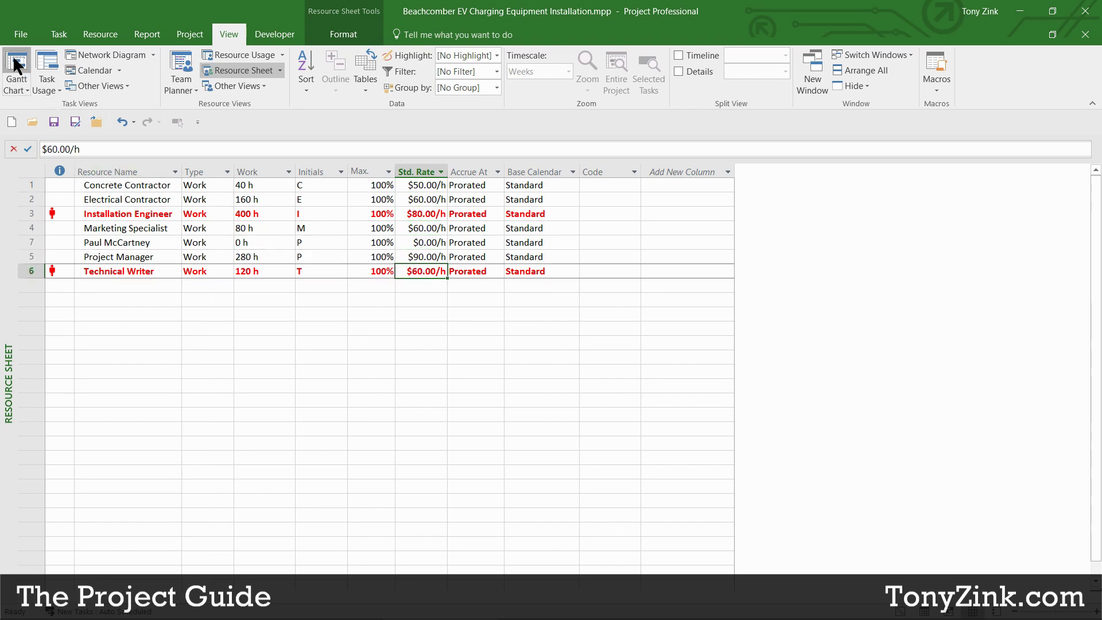
# - In the Gantt Chart view, check the first task's work and cost, then minimize Project
pyautogui.click(14, 65)
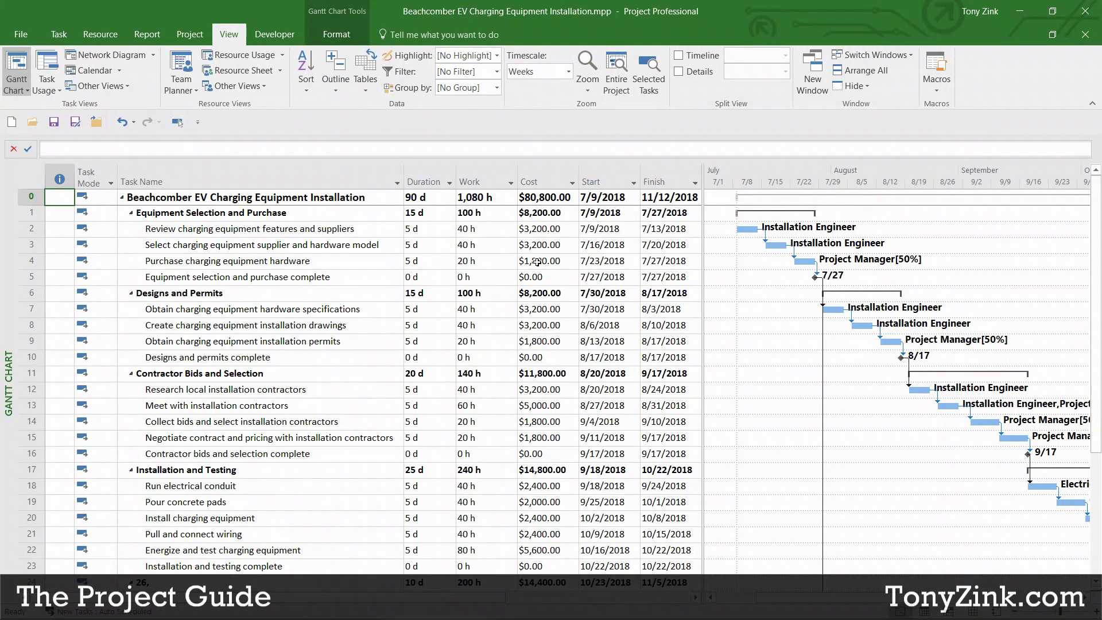
pyautogui.click(538, 230)
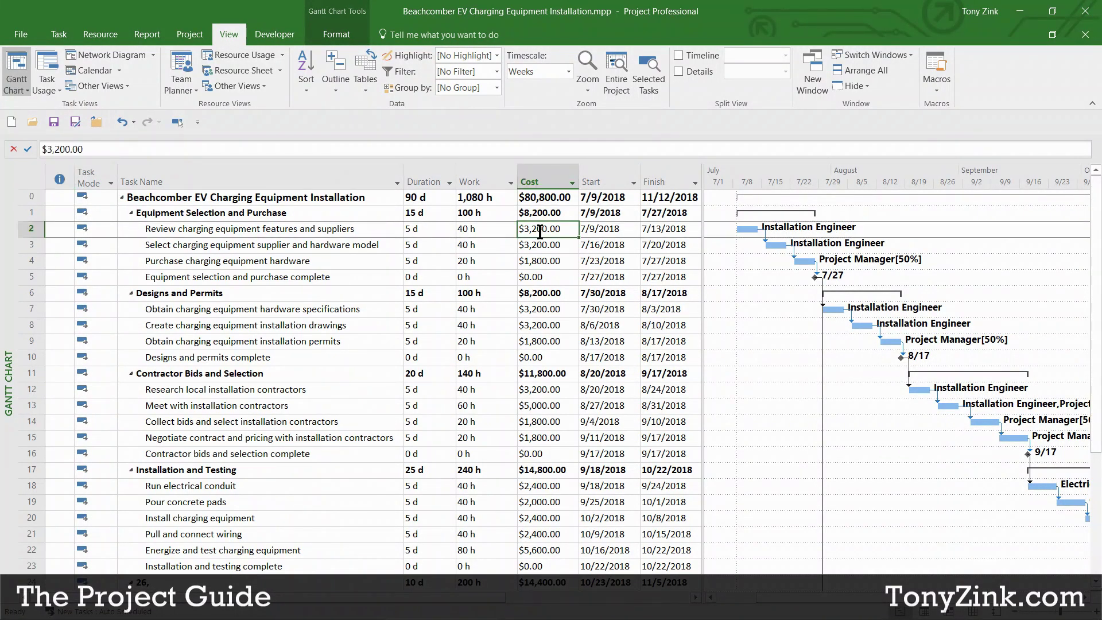
pyautogui.click(476, 228)
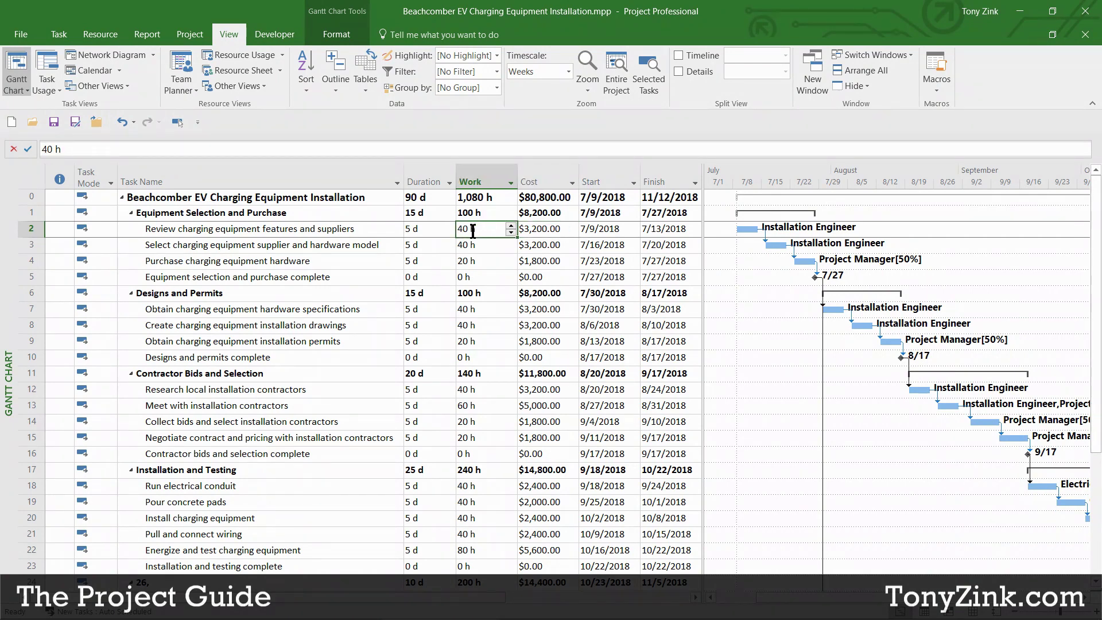
pyautogui.click(534, 229)
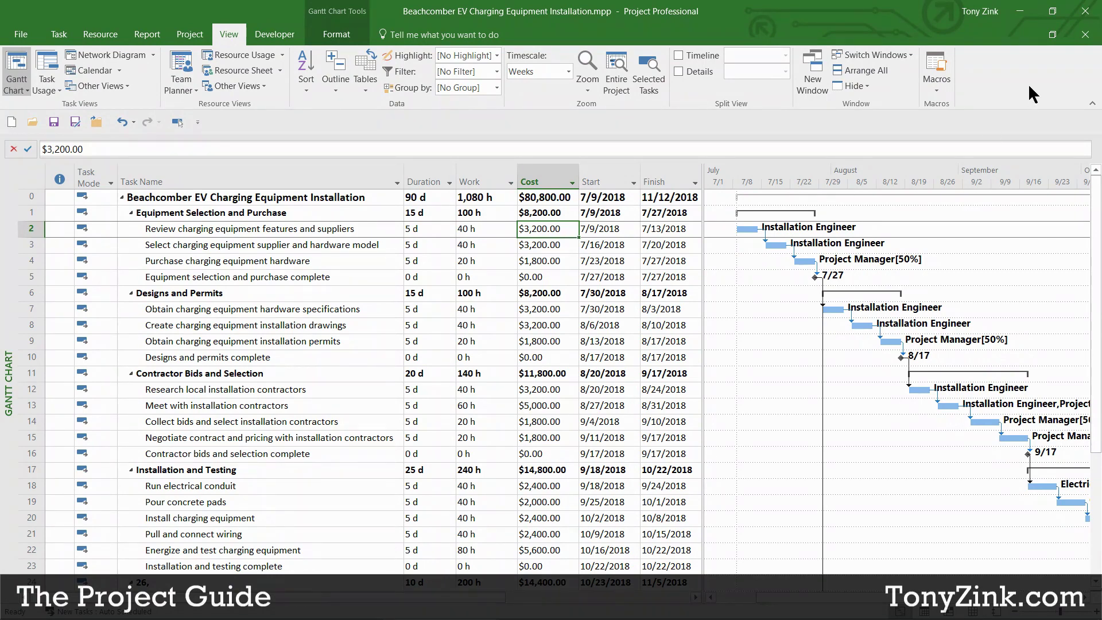
pyautogui.click(1020, 12)
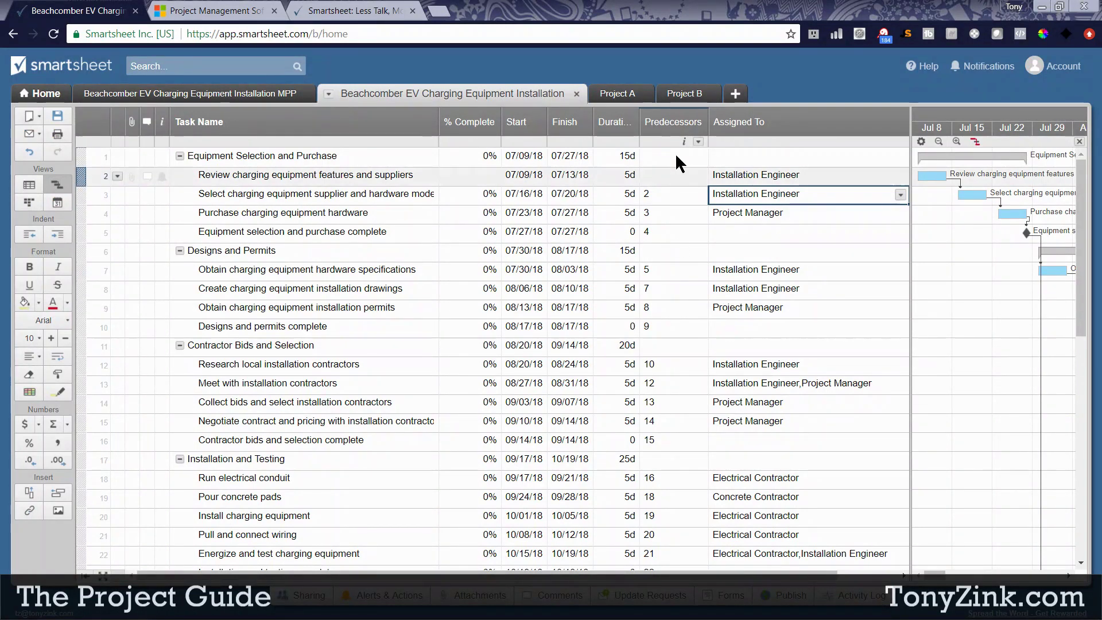
# - Insert a column named Work to the left of Predecessors
pyautogui.rightClick(666, 123)
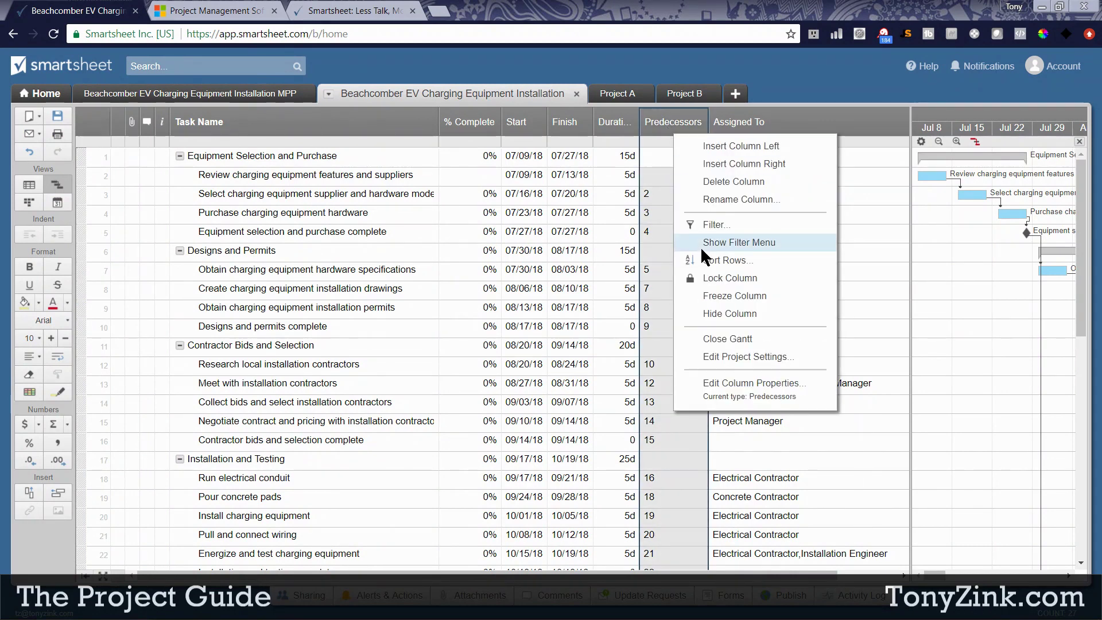
pyautogui.click(715, 146)
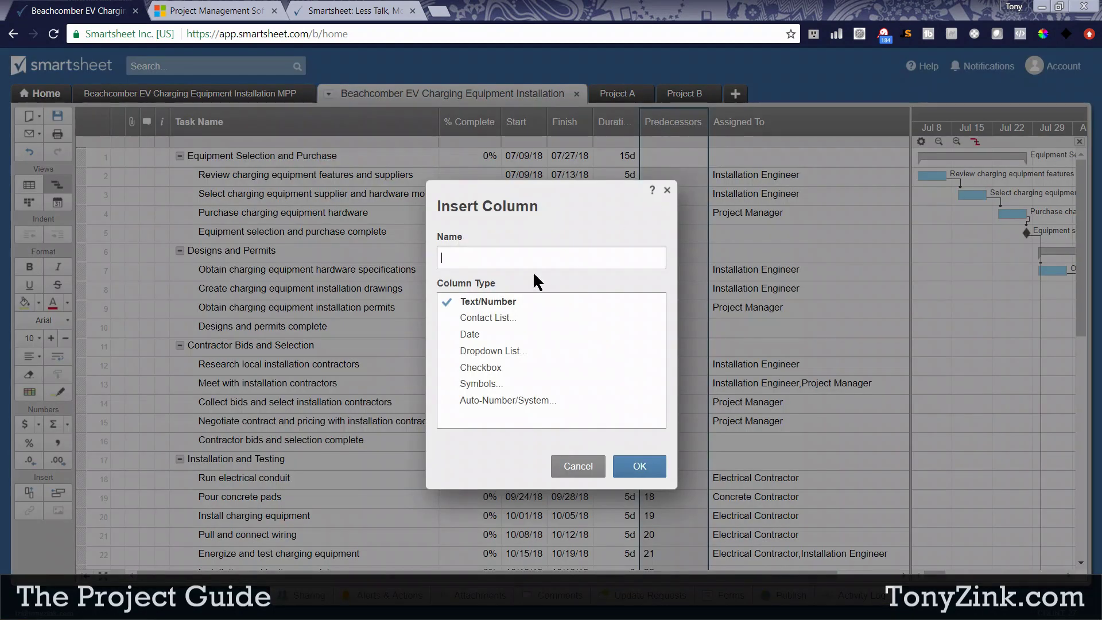
pyautogui.write('Work')
pyautogui.click(638, 465)
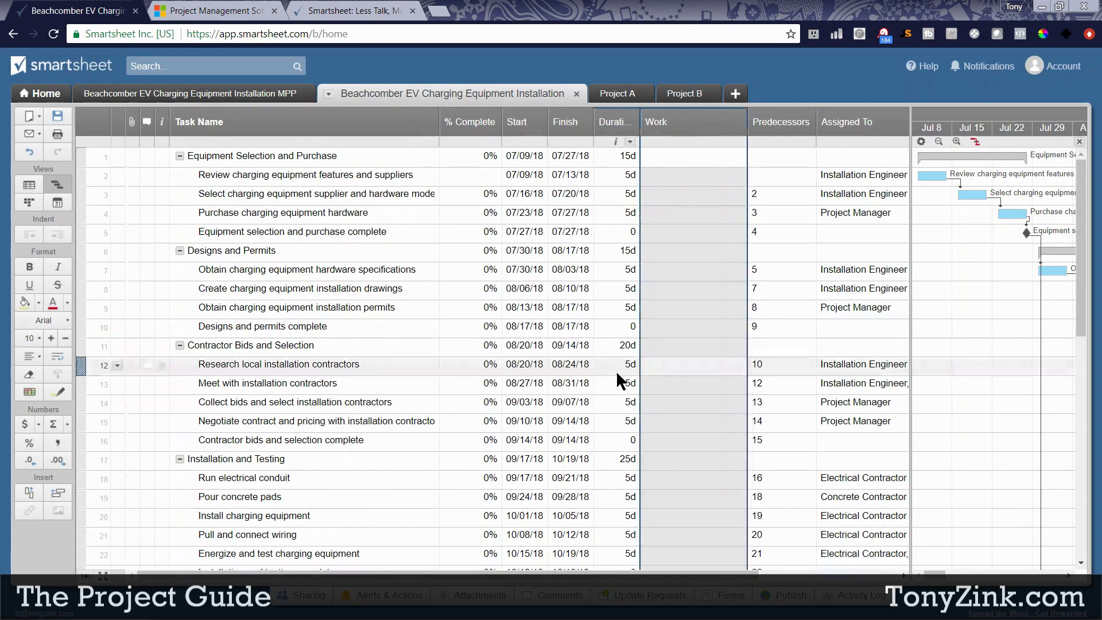
# - Enter work values 40, 40 and 20 for the first three tasks and narrow the column
pyautogui.click(686, 177)
pyautogui.write('4')
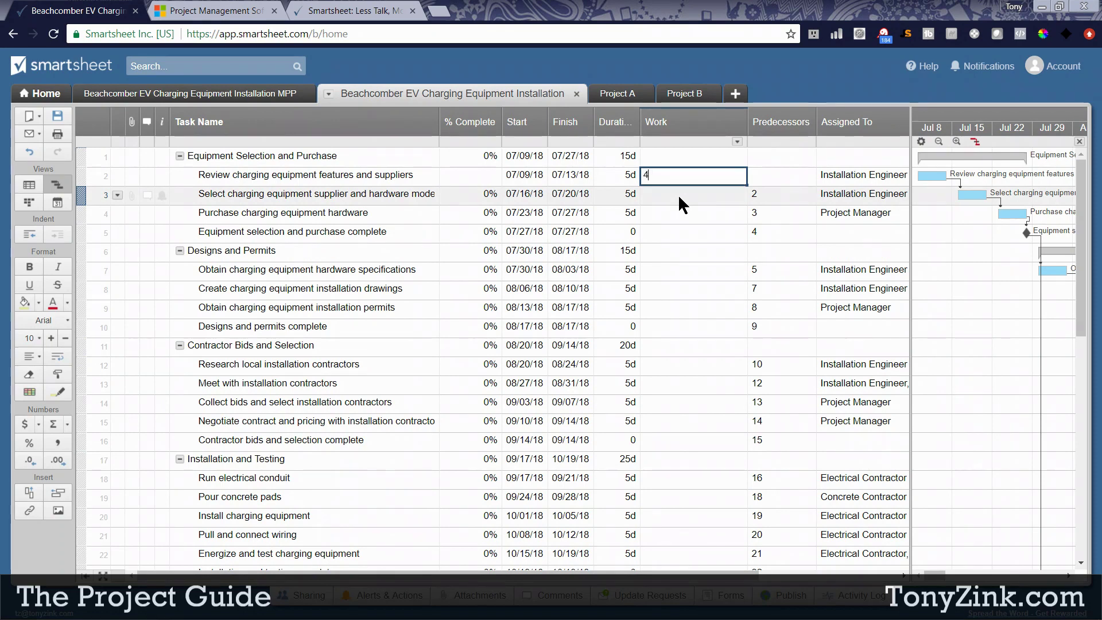
pyautogui.write('0')
pyautogui.press('Return')
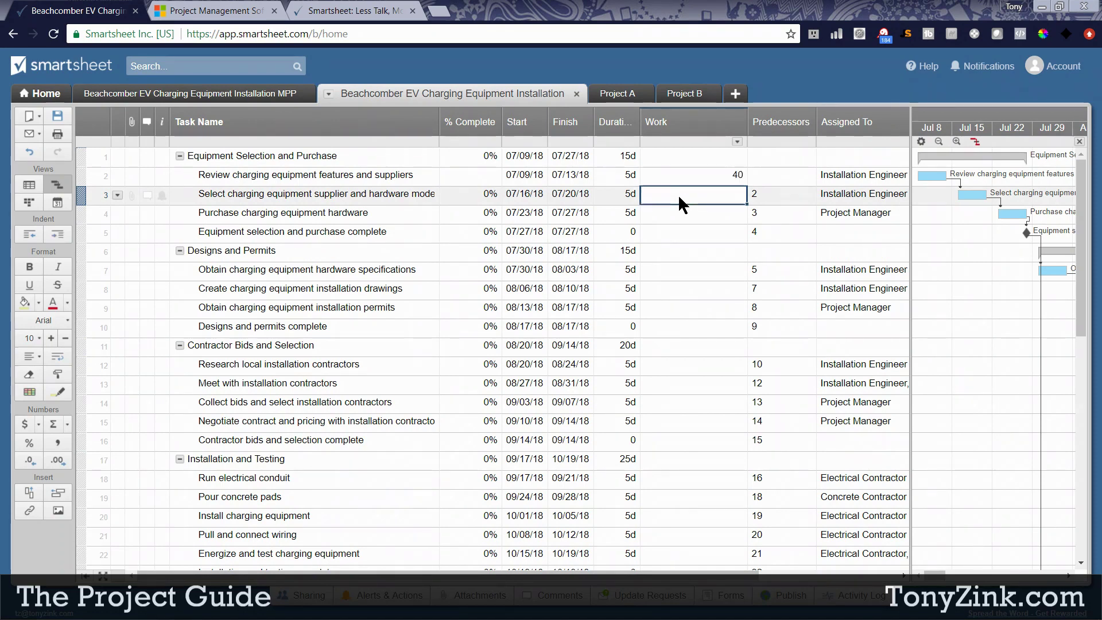
pyautogui.write('40')
pyautogui.press('Return')
pyautogui.write('20')
pyautogui.press('Return')
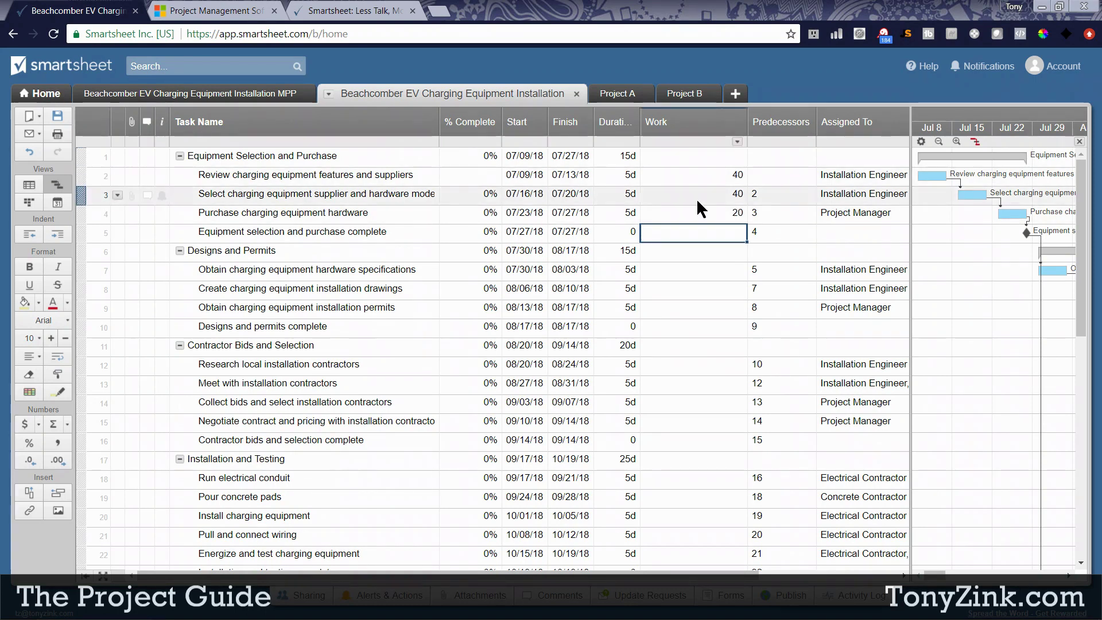
pyautogui.moveTo(746, 122); pyautogui.dragTo(699, 121)
pyautogui.click(757, 141)
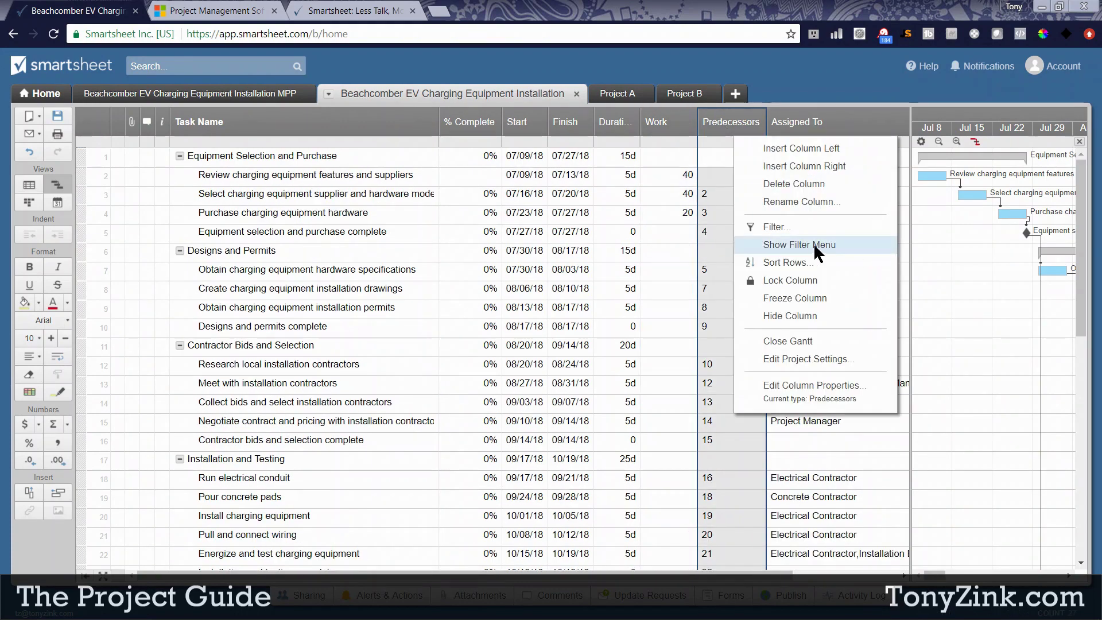
# - Insert a Cost column left of Predecessors and format it as currency
pyautogui.click(792, 147)
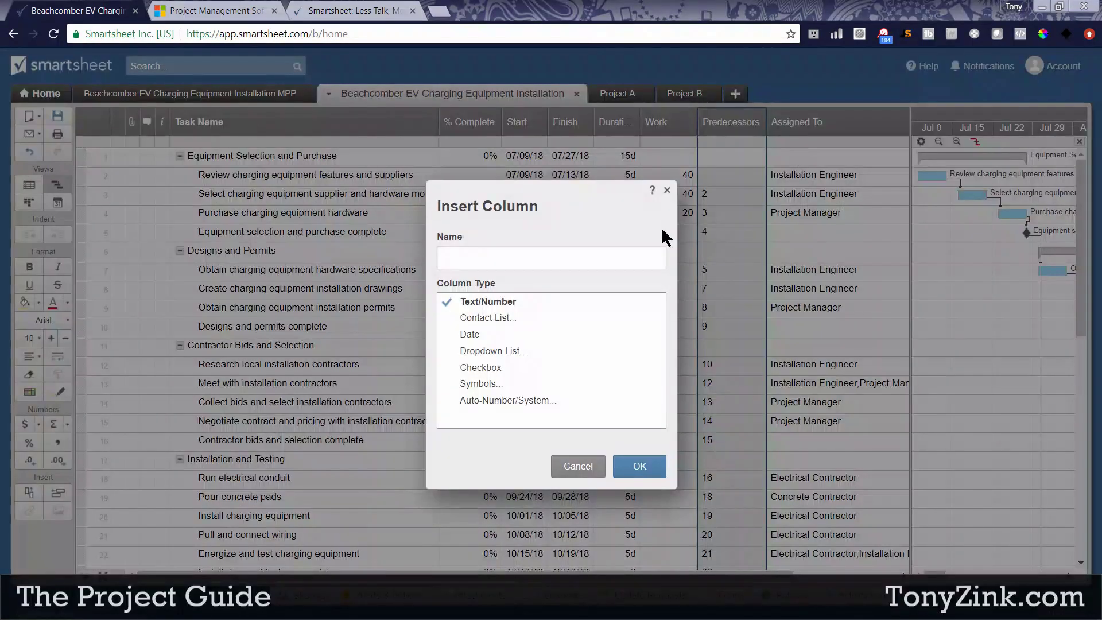
pyautogui.write('Cost')
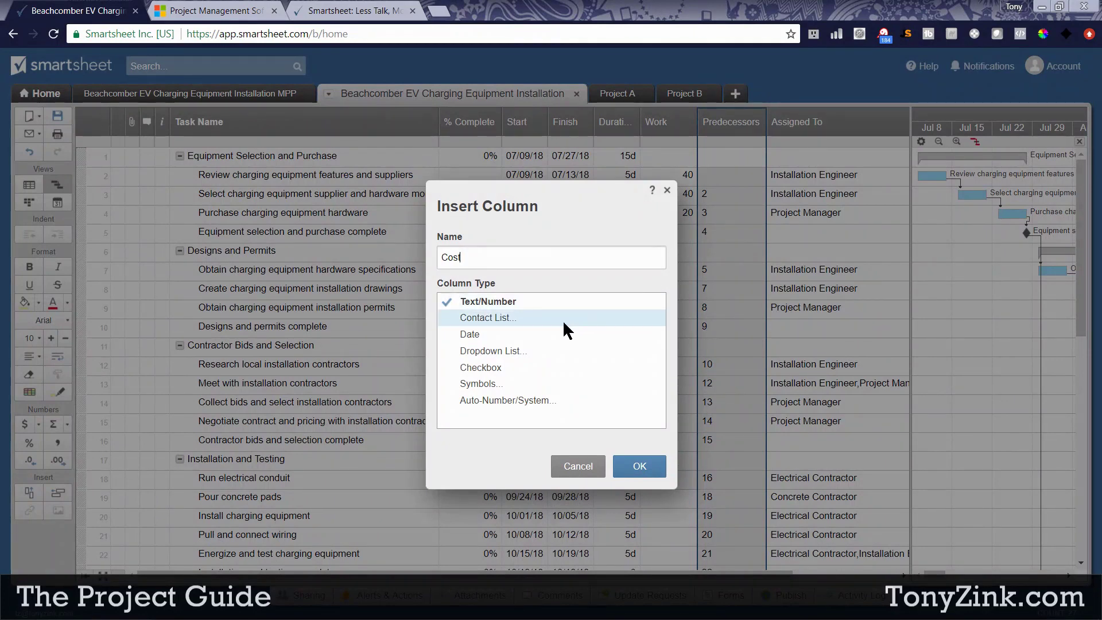
pyautogui.click(621, 471)
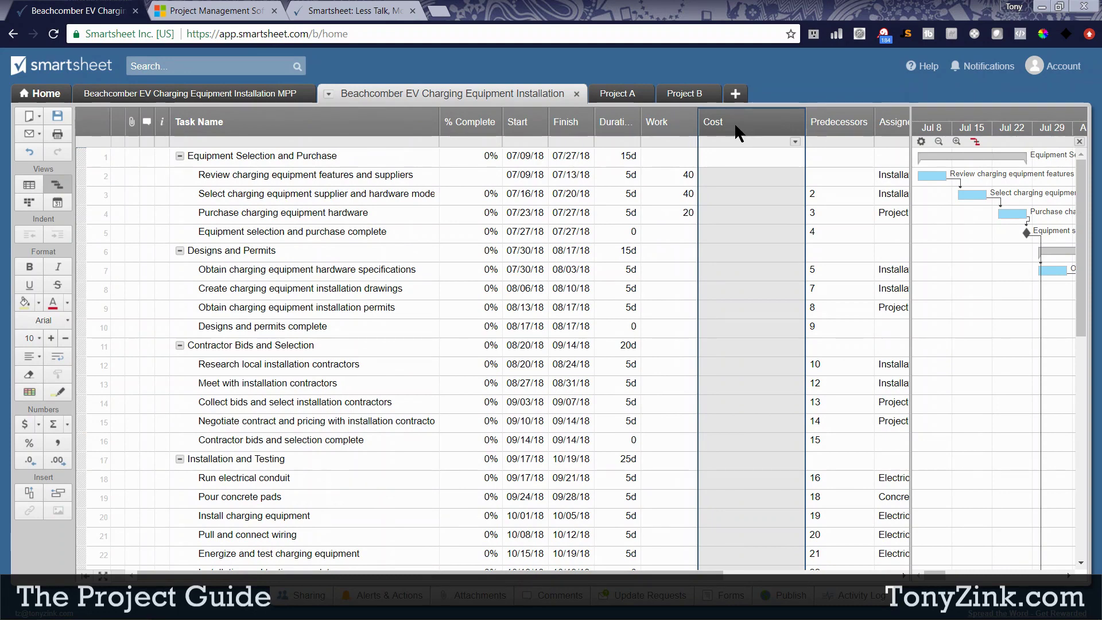
pyautogui.click(24, 426)
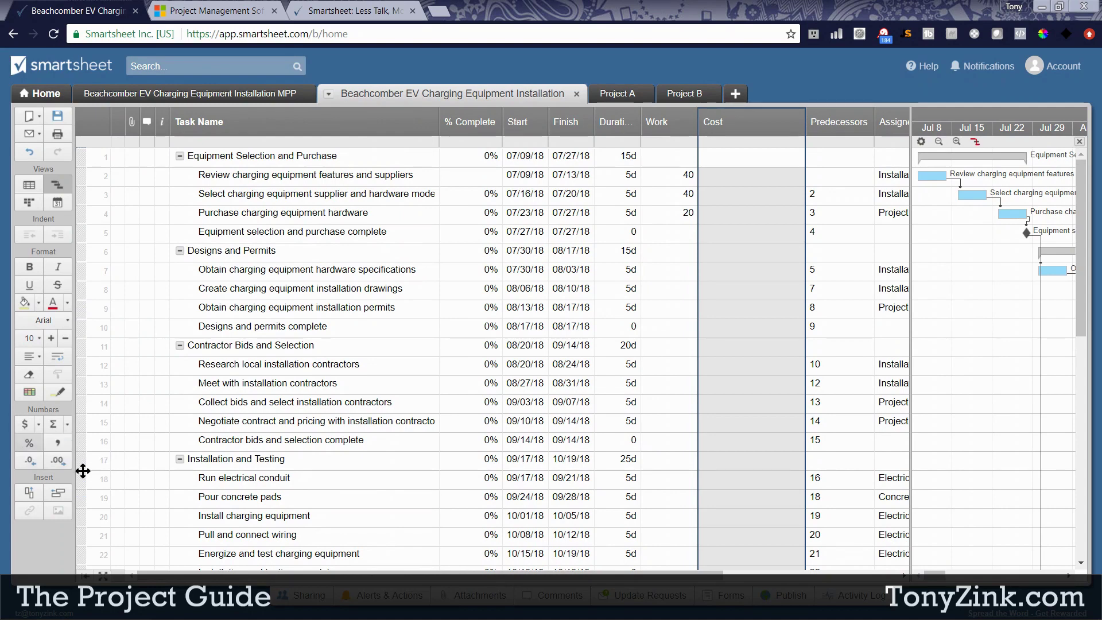
# - Enter 2000 as the review task's cost, displayed as $2,000.00
pyautogui.click(724, 174)
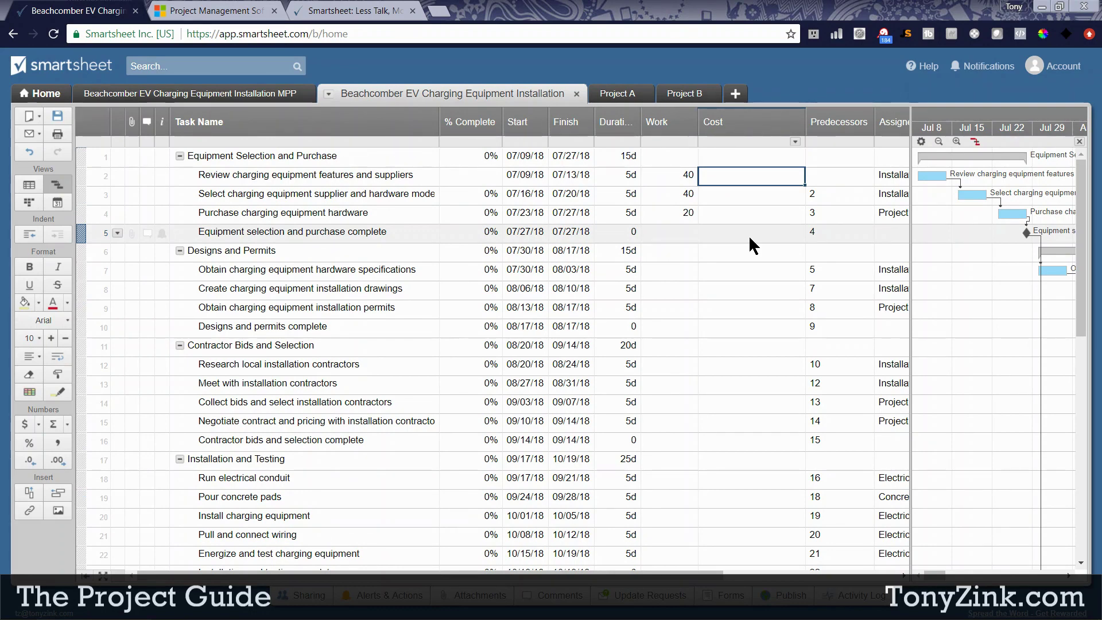
pyautogui.write('2000')
pyautogui.press('Return')
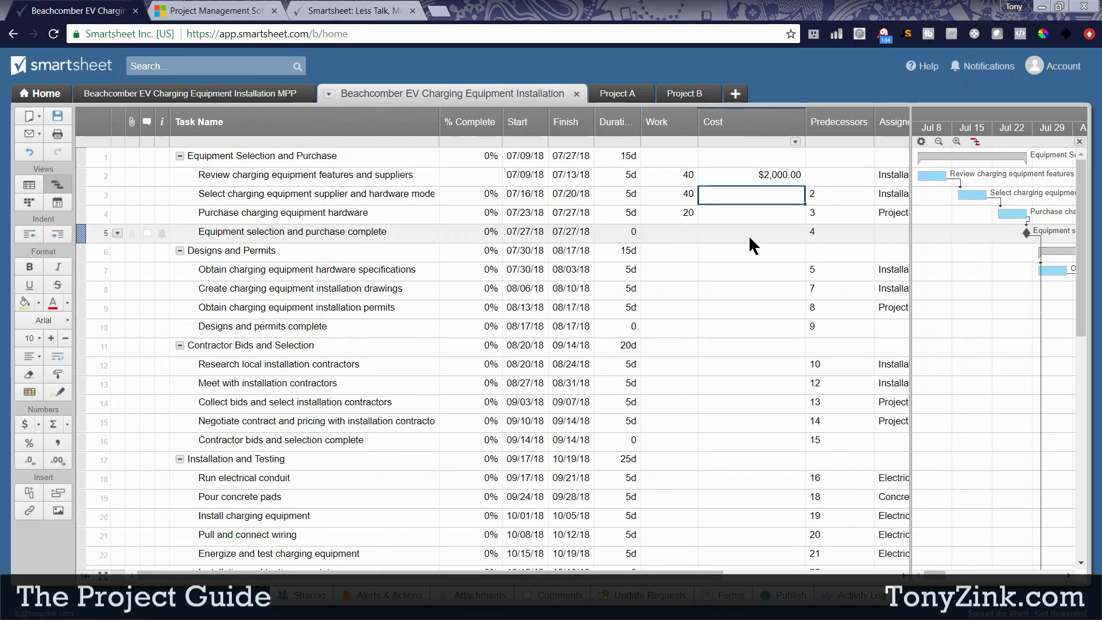
pyautogui.rightClick(724, 124)
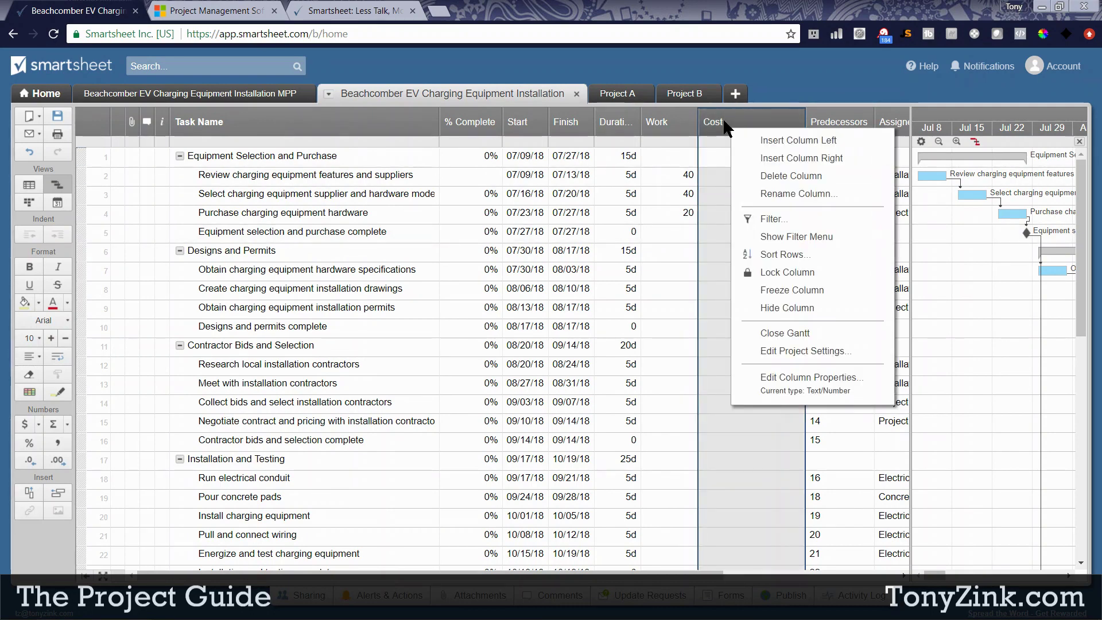
pyautogui.click(712, 178)
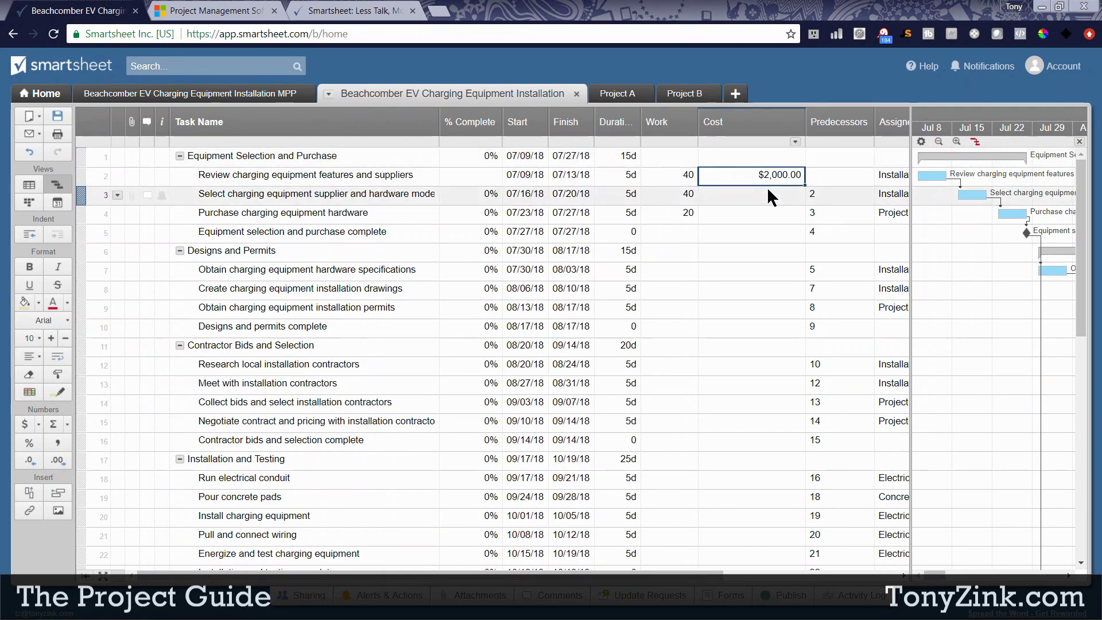
# - Delete the Work and Cost columns from the sheet
pyautogui.rightClick(678, 126)
pyautogui.click(731, 174)
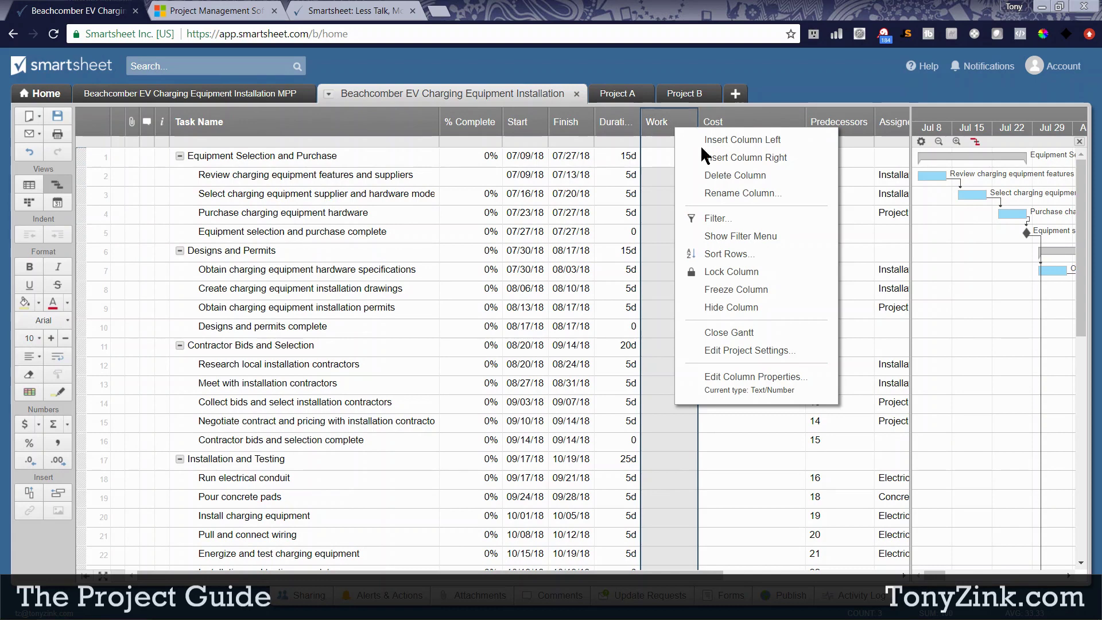
pyautogui.rightClick(682, 125)
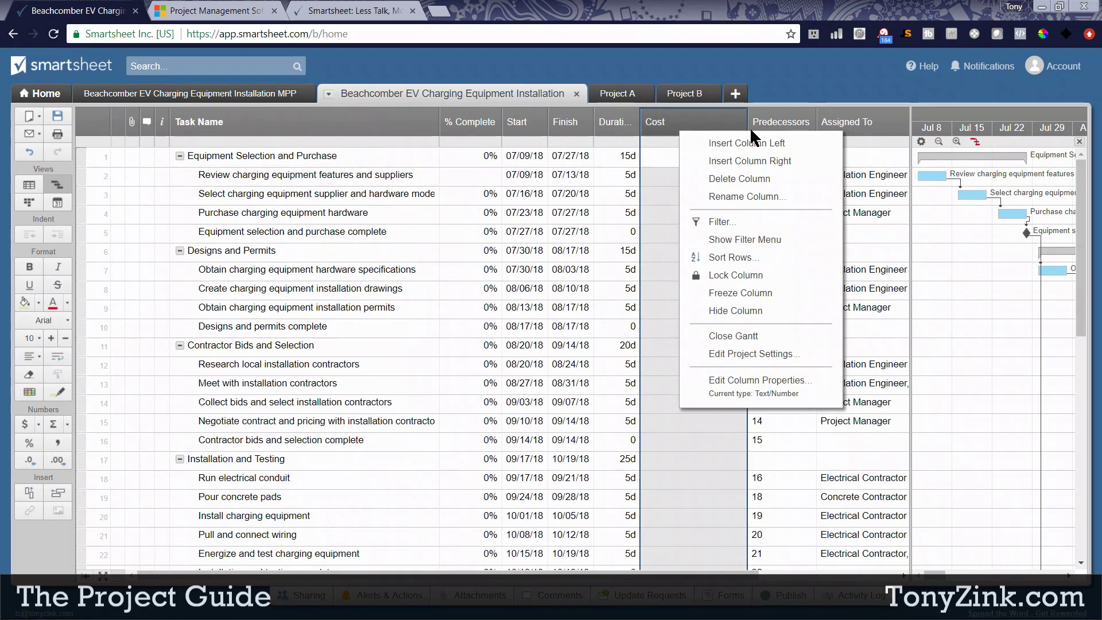
pyautogui.click(746, 178)
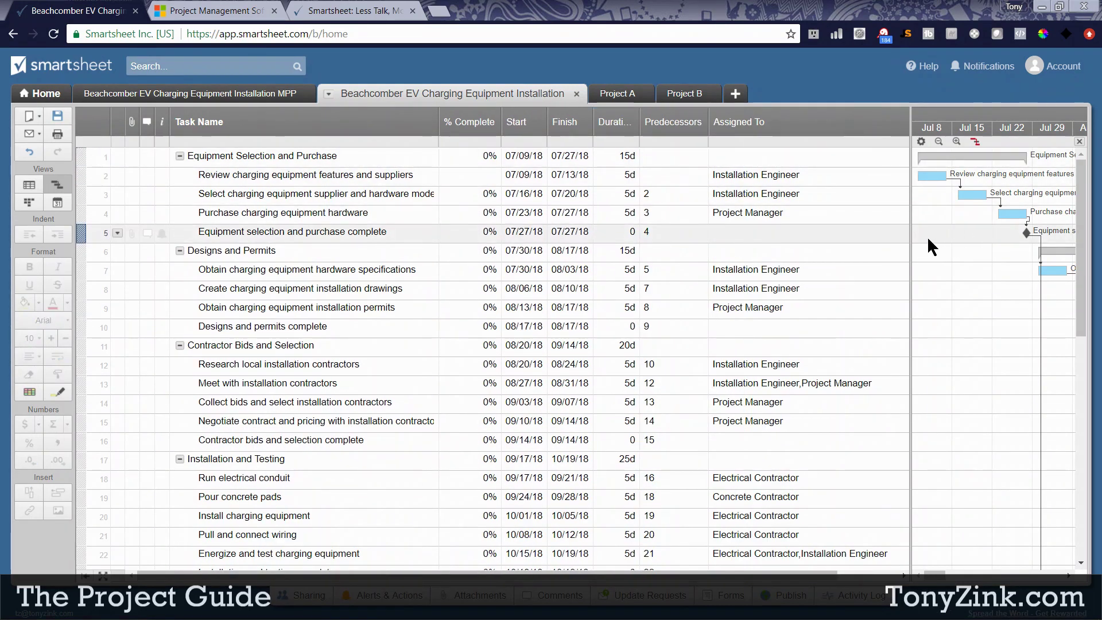
# - Widen the Gantt chart area to show more weeks and save the sheet
pyautogui.moveTo(911, 246); pyautogui.dragTo(740, 270)
pyautogui.click(274, 154)
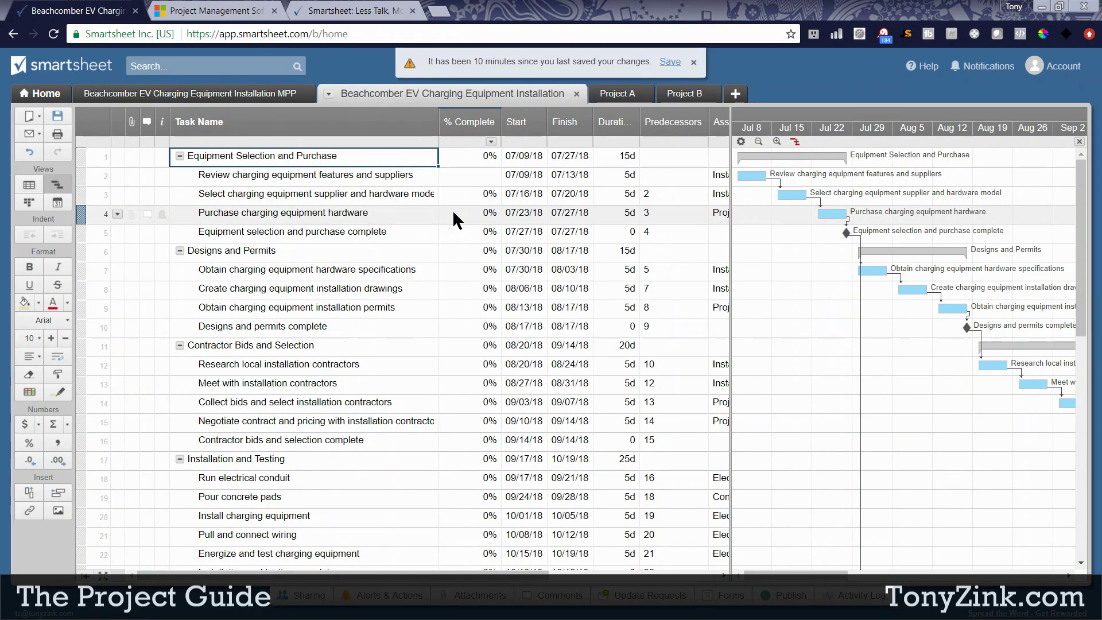
pyautogui.click(57, 115)
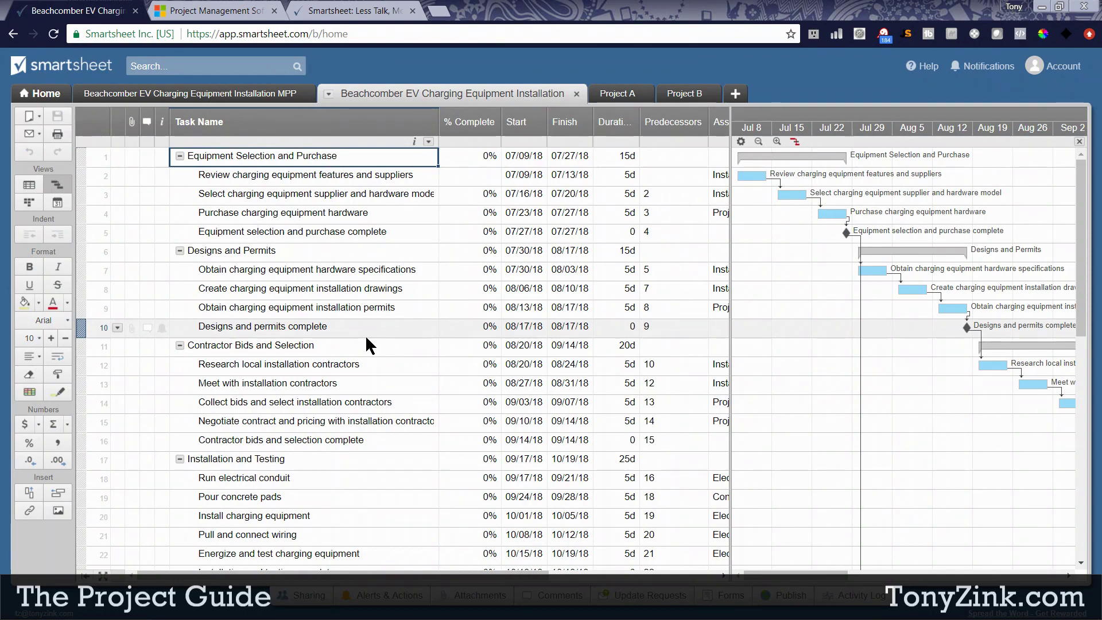
# - Back in Project, insert a % Complete column beside Duration
pyautogui.moveTo(517, 613)
pyautogui.click(442, 605)
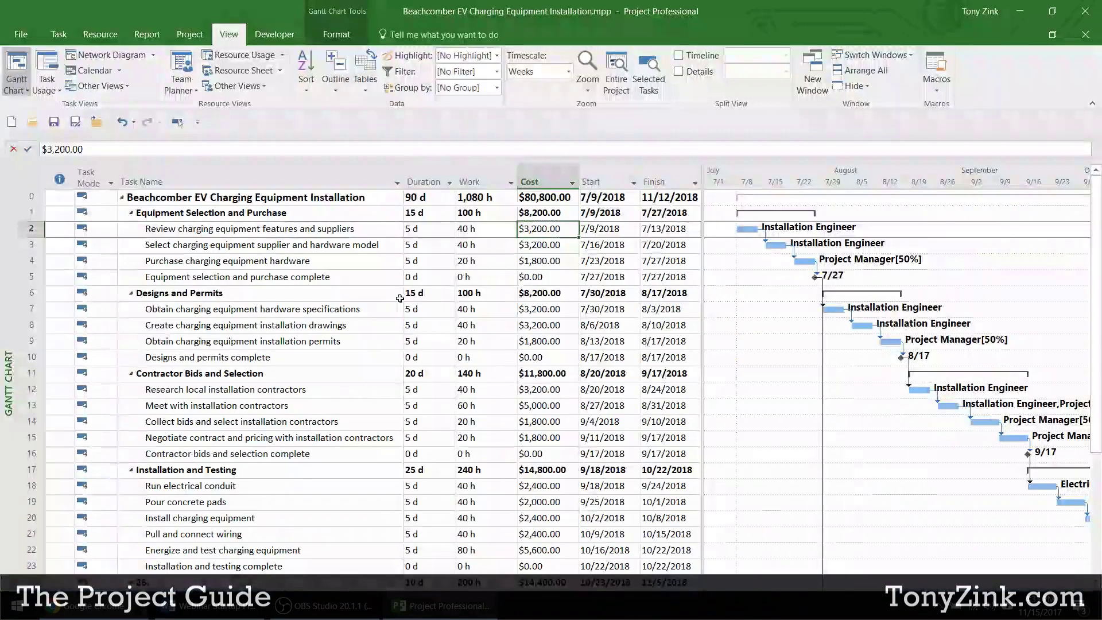
pyautogui.rightClick(428, 181)
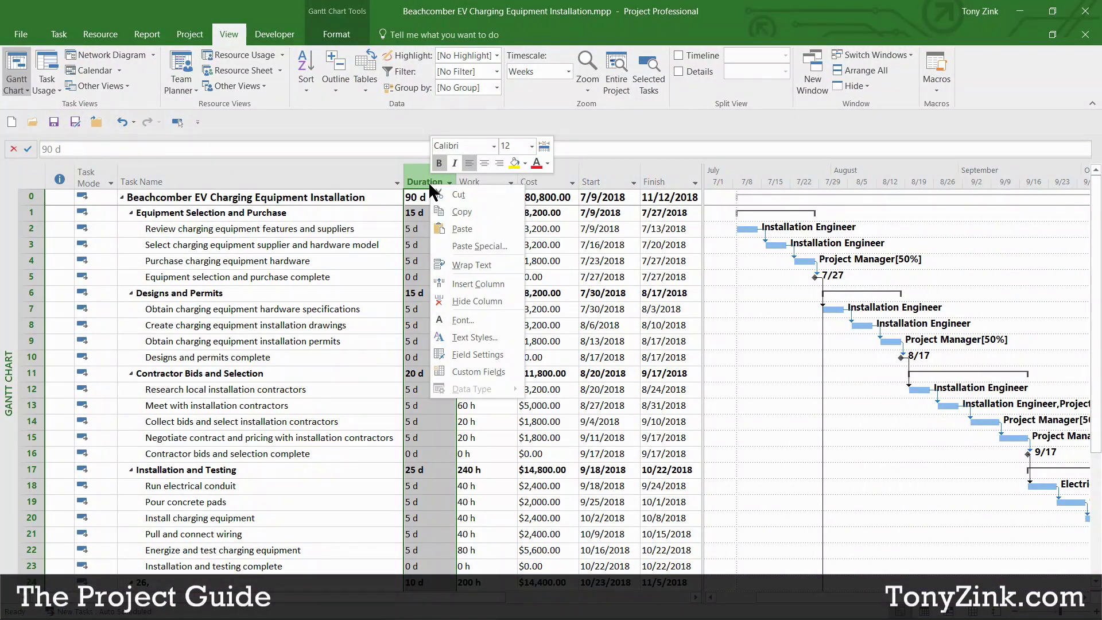
pyautogui.click(464, 282)
pyautogui.click(436, 195)
# - Mark the review charging equipment features and suppliers task 50% complete
pyautogui.click(427, 230)
pyautogui.click(430, 245)
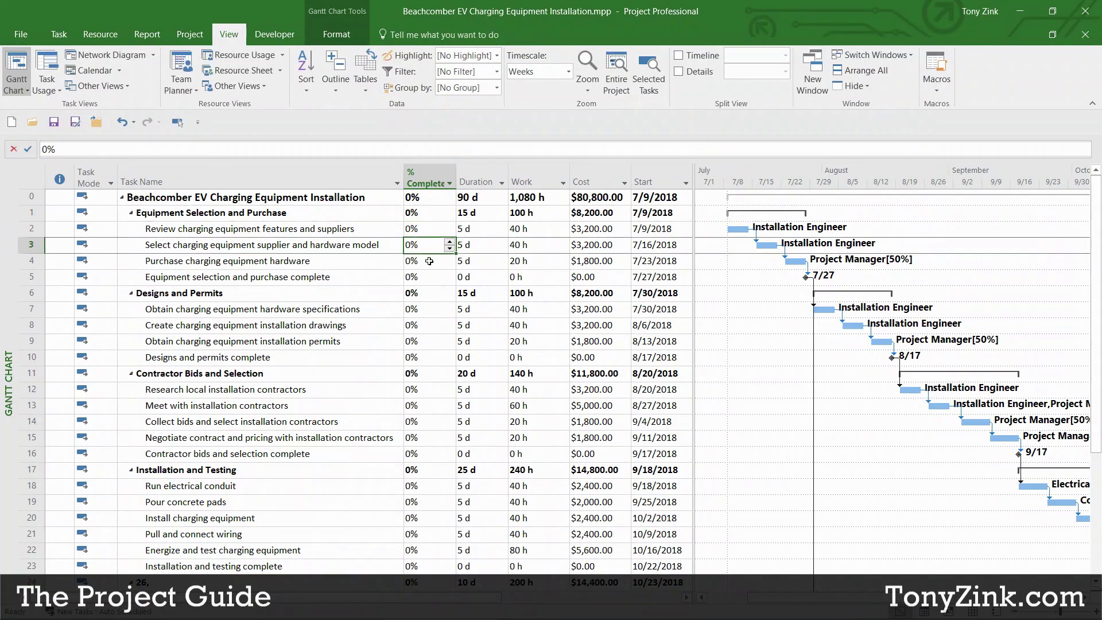
pyautogui.click(430, 261)
pyautogui.click(433, 229)
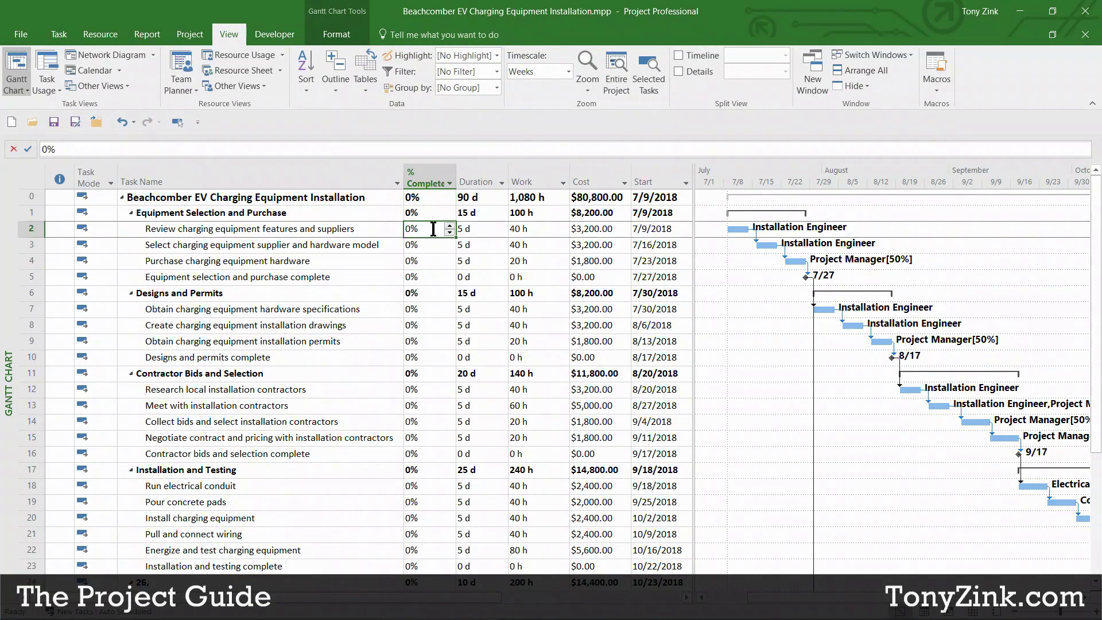
pyautogui.write('50')
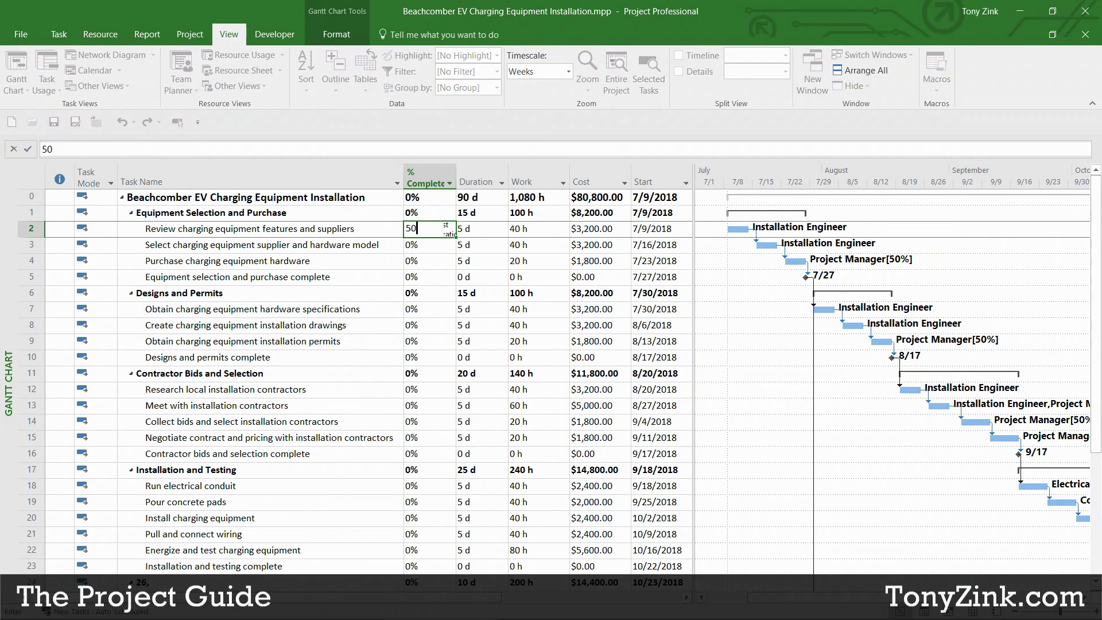
pyautogui.press('Return')
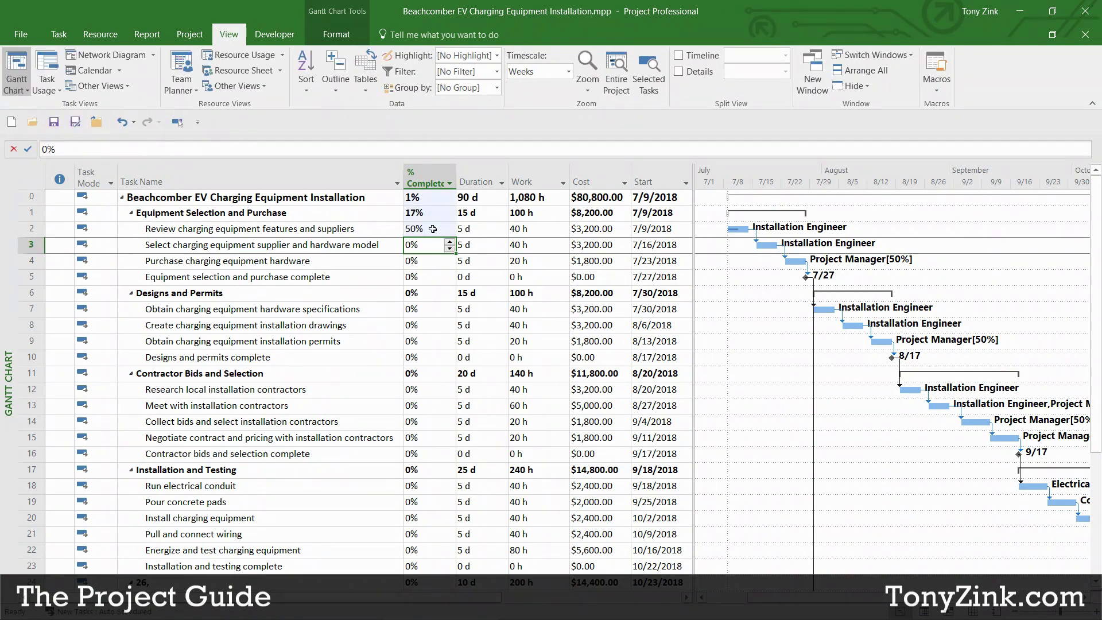
# - Check the phase's rolled-up 17% and the project's 1% complete, then minimize Project
pyautogui.click(428, 213)
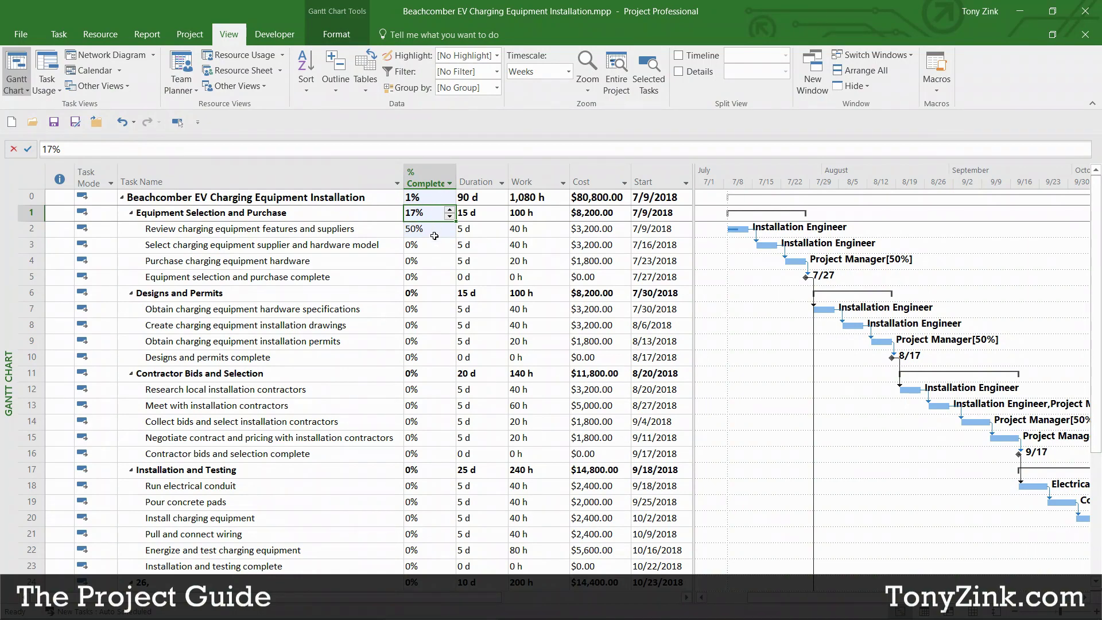
pyautogui.click(332, 214)
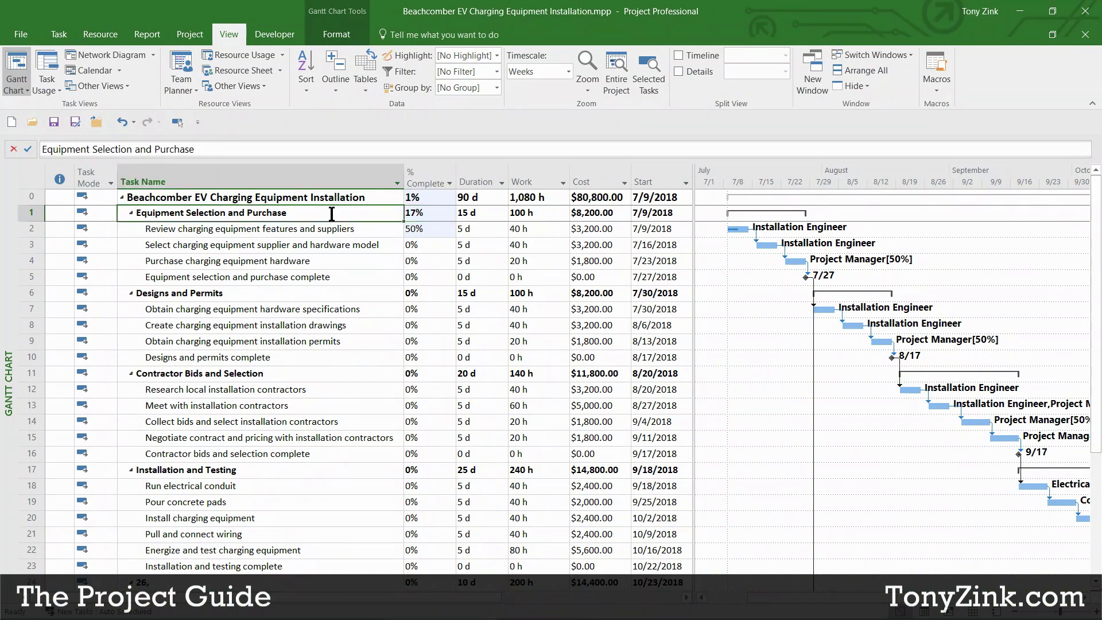
pyautogui.click(376, 197)
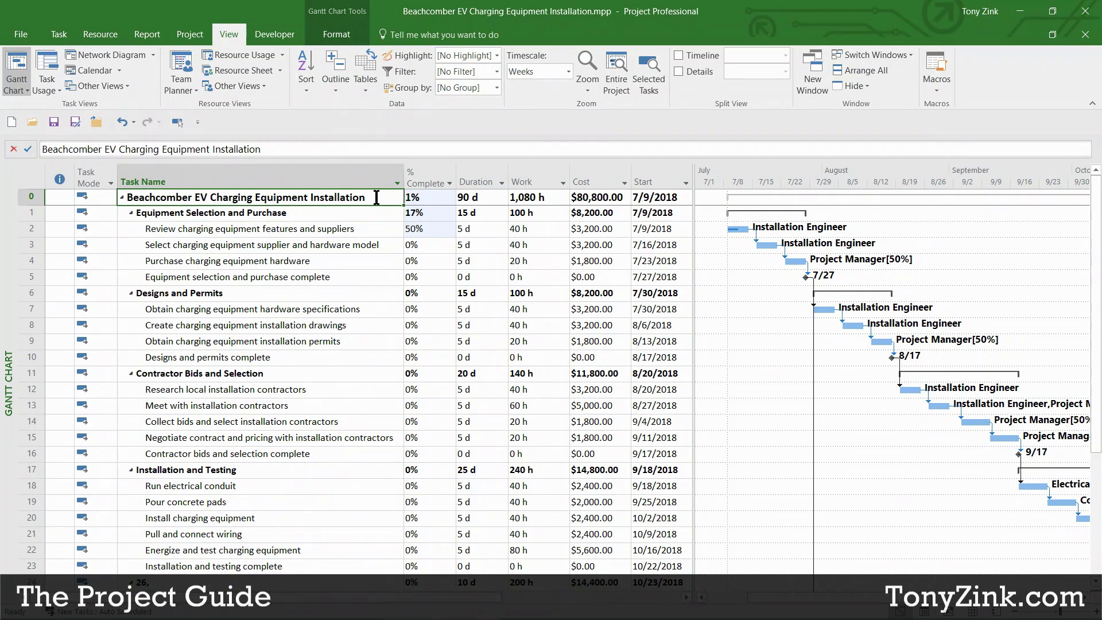
pyautogui.click(430, 230)
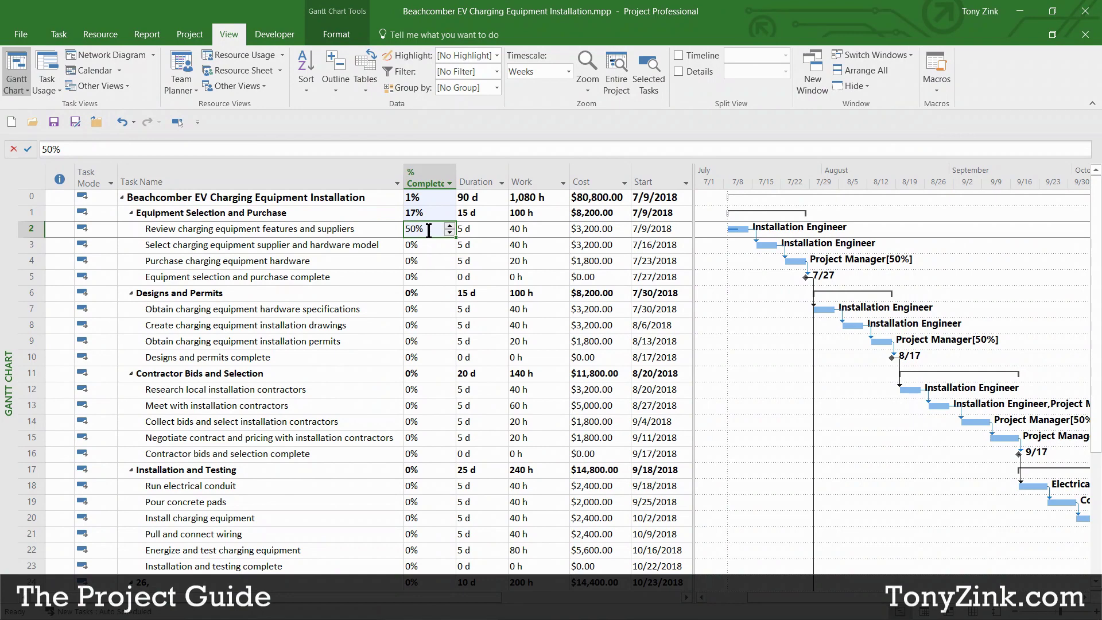
pyautogui.click(431, 213)
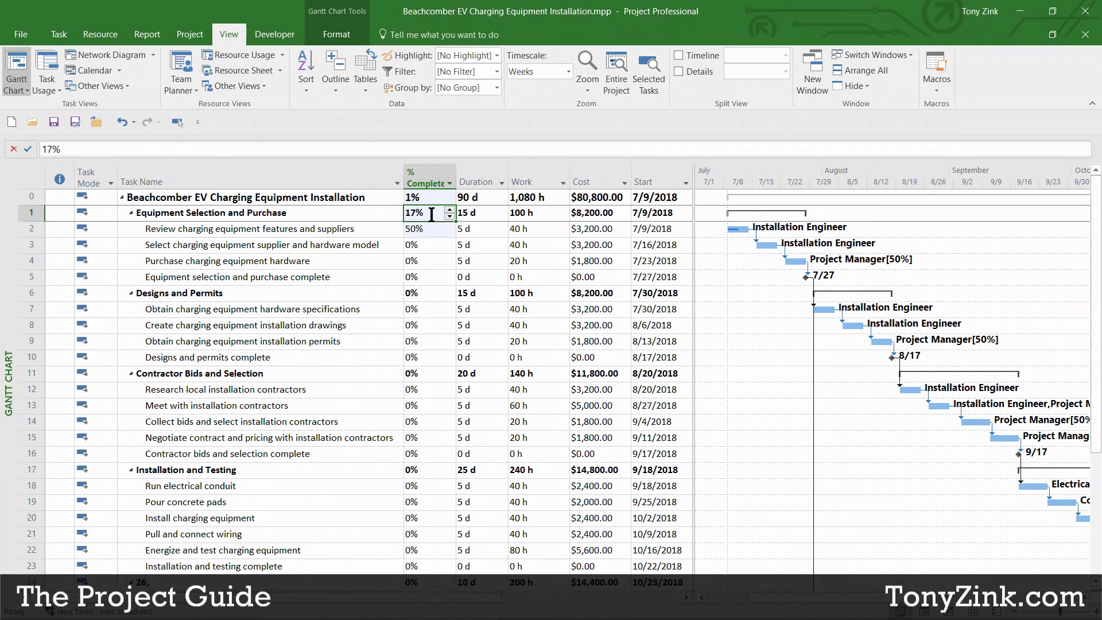
pyautogui.click(187, 212)
pyautogui.click(32, 212)
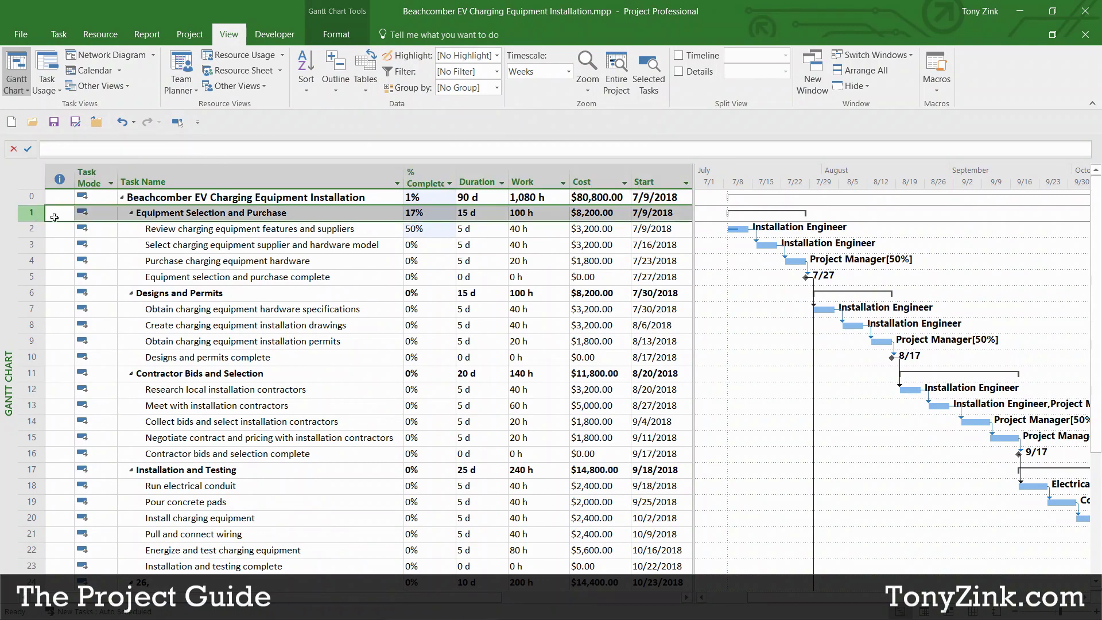
pyautogui.click(429, 199)
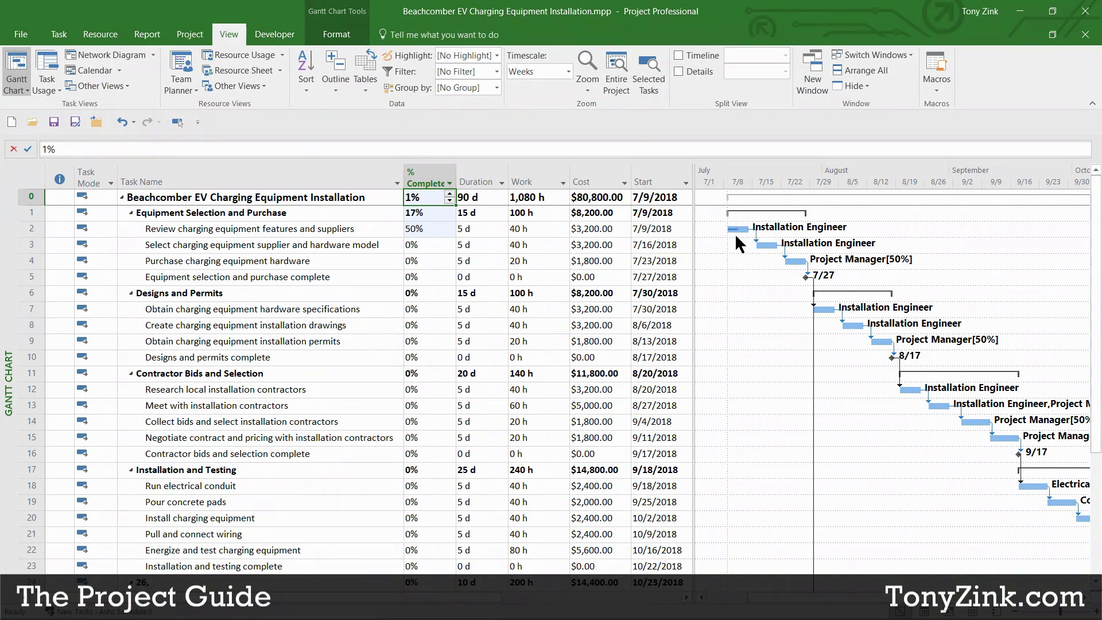
pyautogui.click(1020, 11)
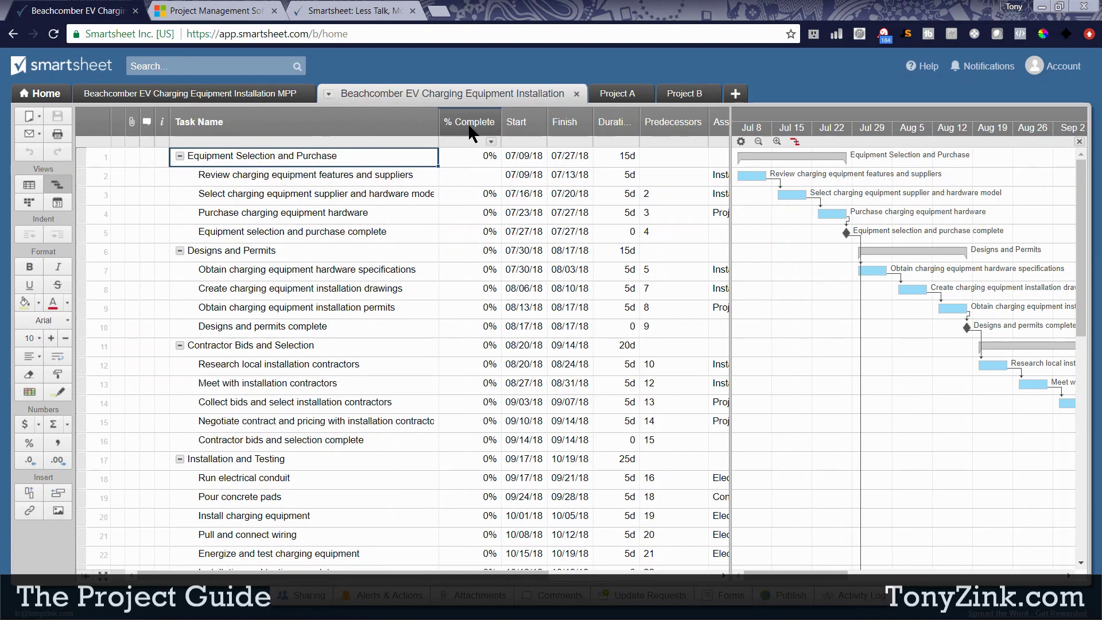
# - Enter 50% complete for the features-and-suppliers review task in Smartsheet
pyautogui.click(469, 174)
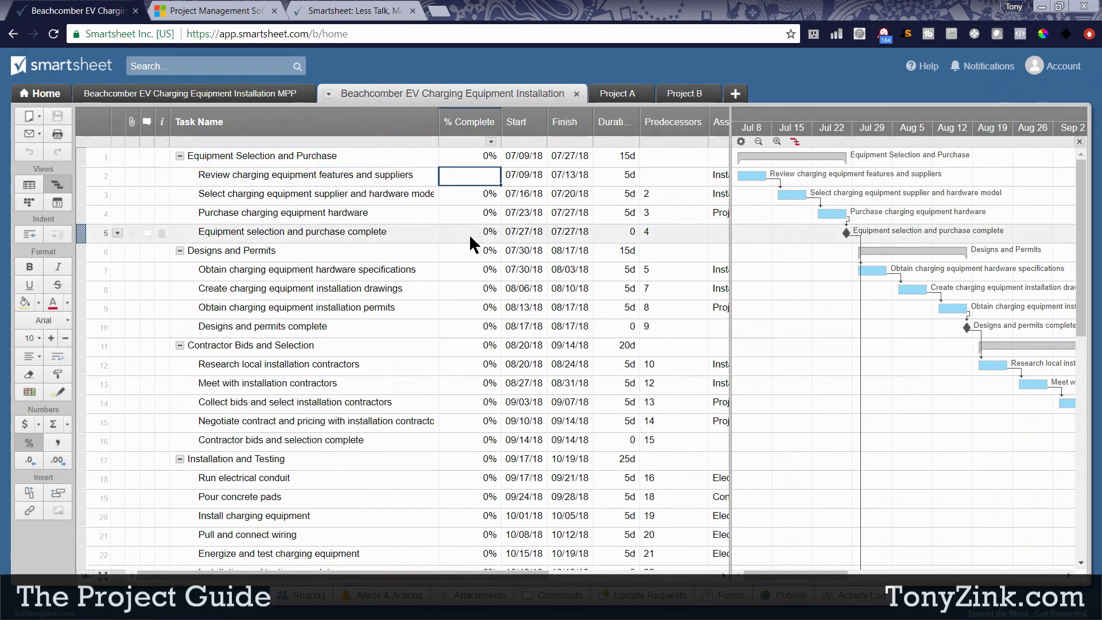
pyautogui.write('50')
pyautogui.press('Return')
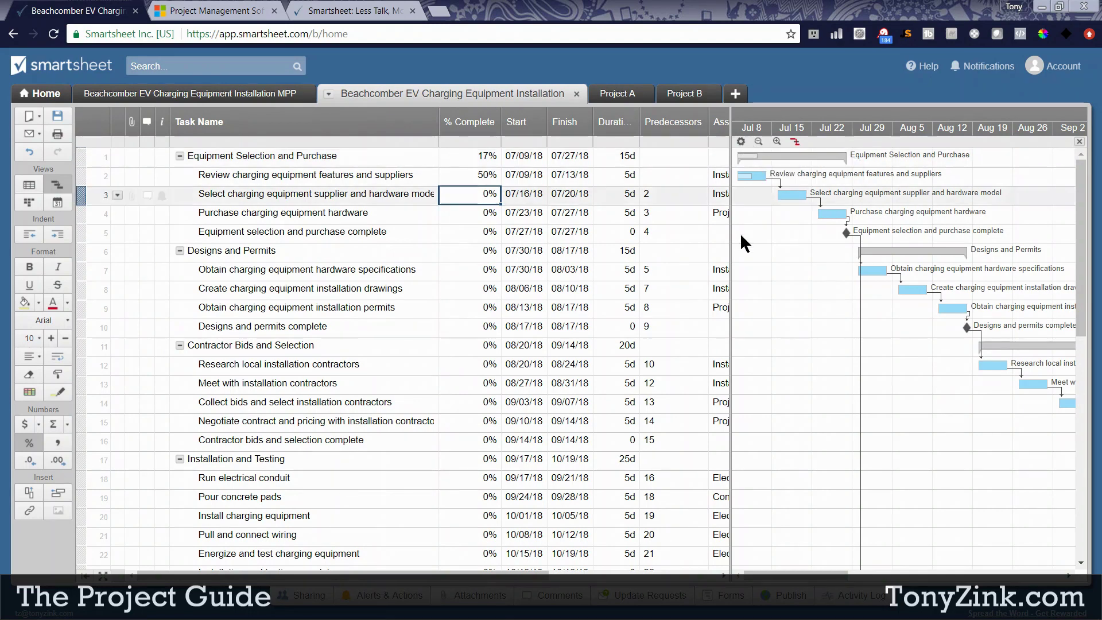
# - Confirm the Equipment Selection and Purchase phase rolled up to 17%, then return to Project
pyautogui.click(470, 125)
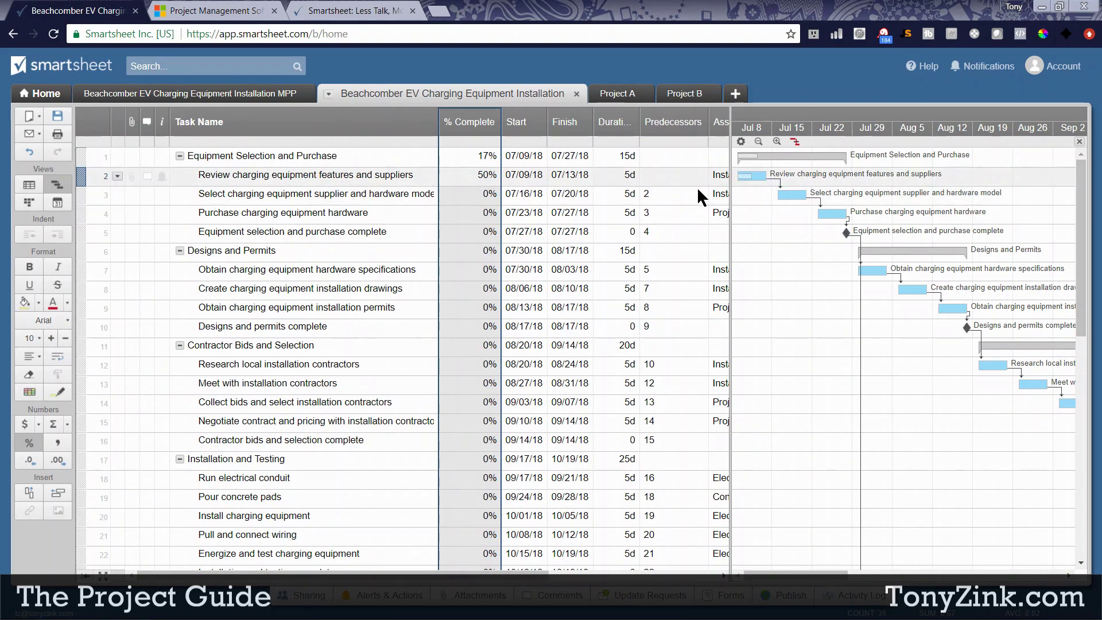
pyautogui.click(464, 155)
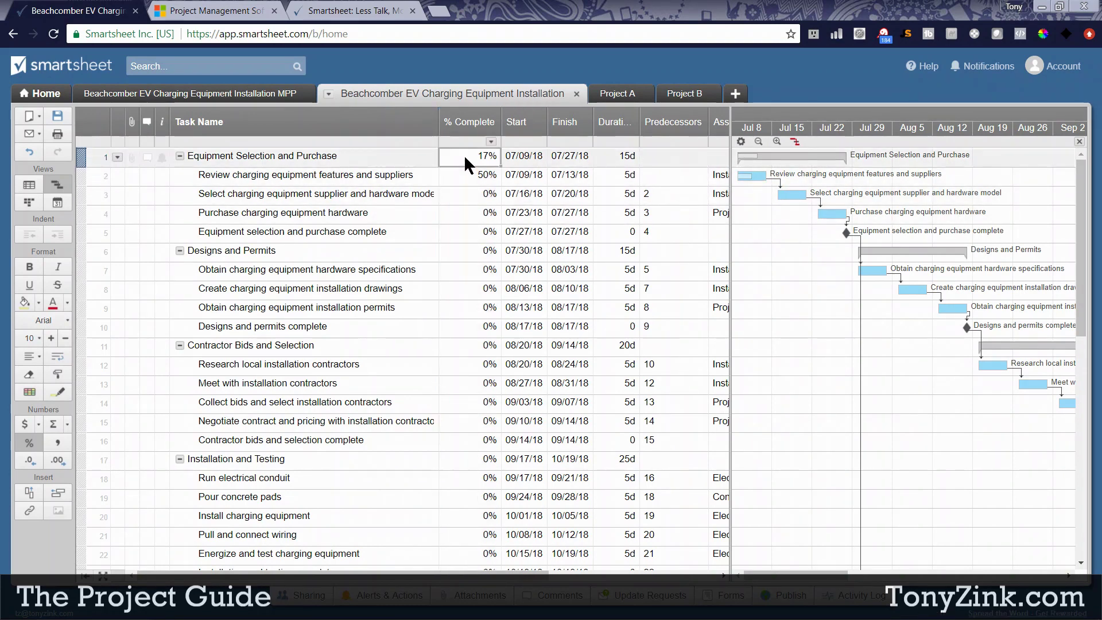
pyautogui.click(380, 157)
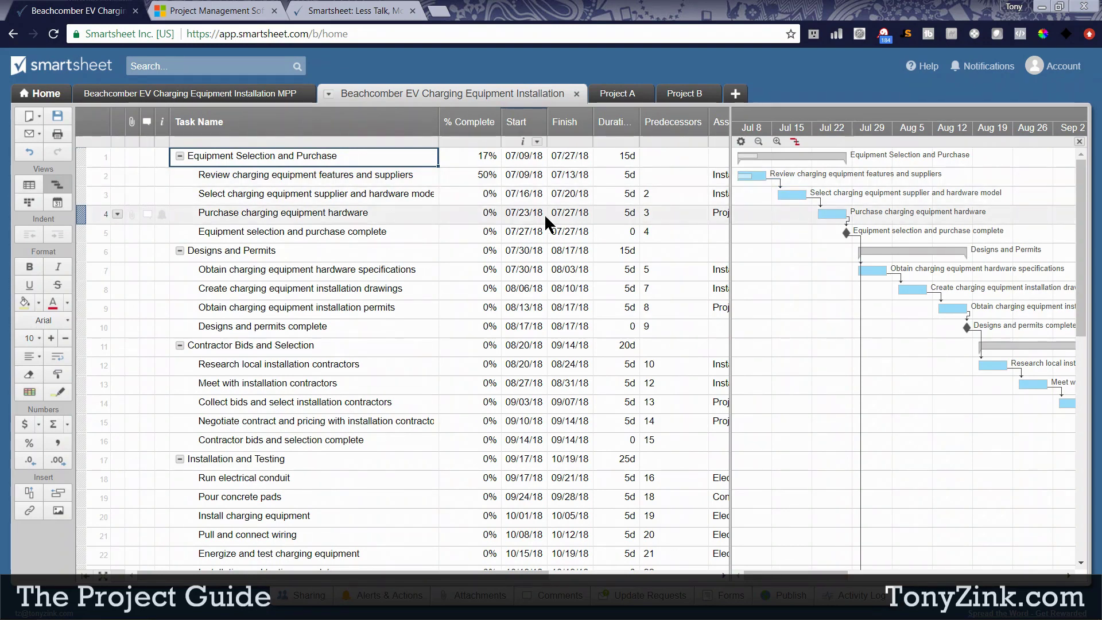
pyautogui.click(442, 605)
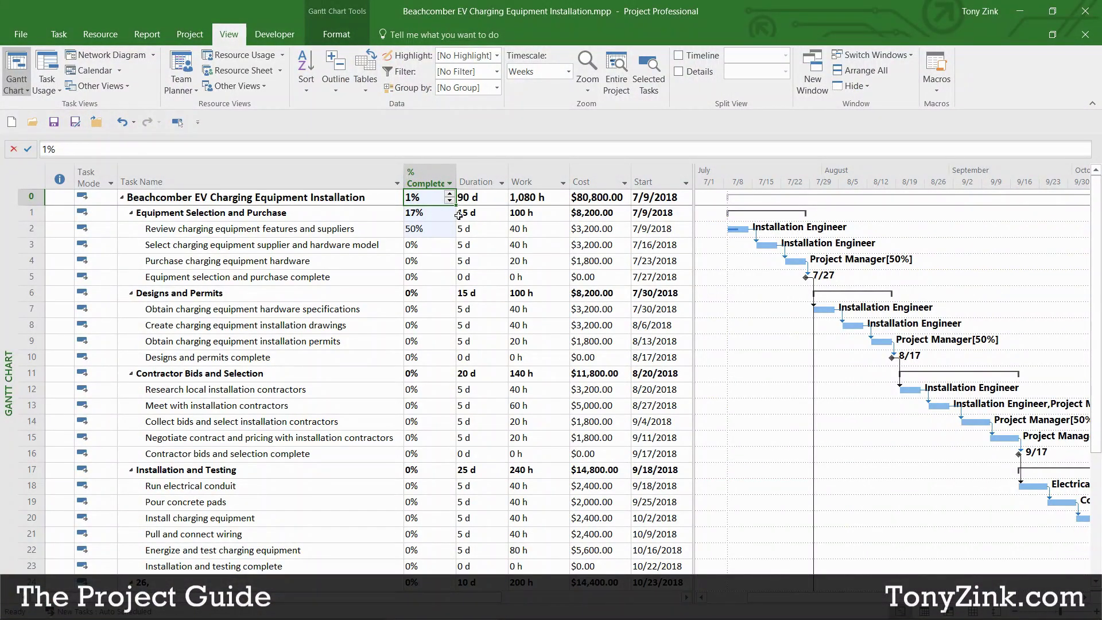
# - Insert Actual Start and Actual Finish columns into the Project task table
pyautogui.rightClick(422, 177)
pyautogui.click(476, 279)
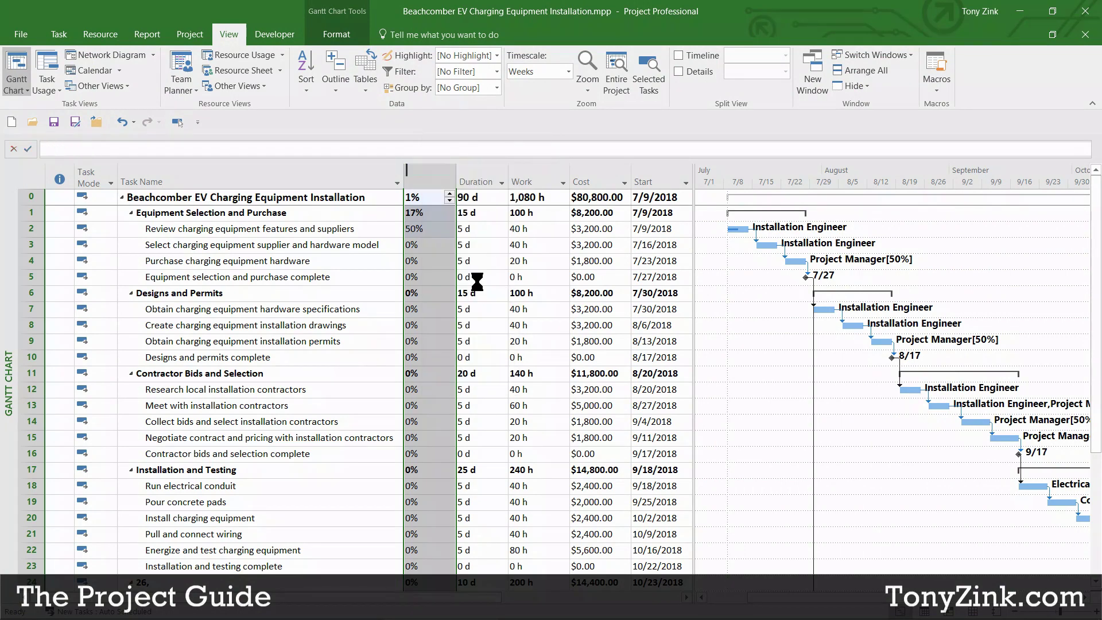
pyautogui.write('active')
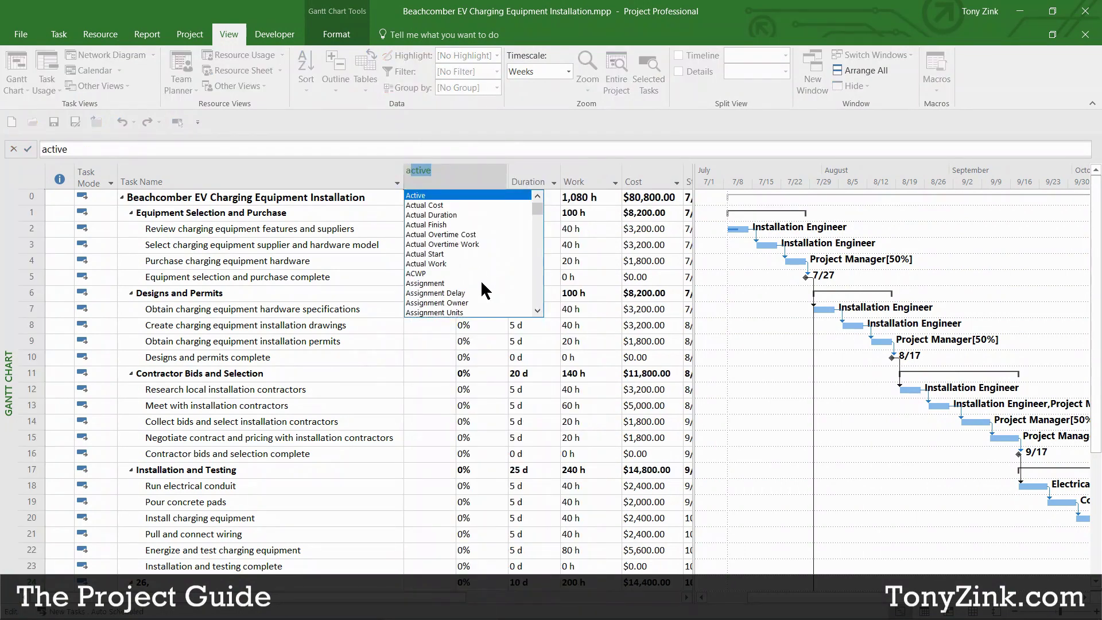
pyautogui.click(450, 255)
pyautogui.rightClick(529, 180)
pyautogui.click(584, 281)
pyautogui.write('active')
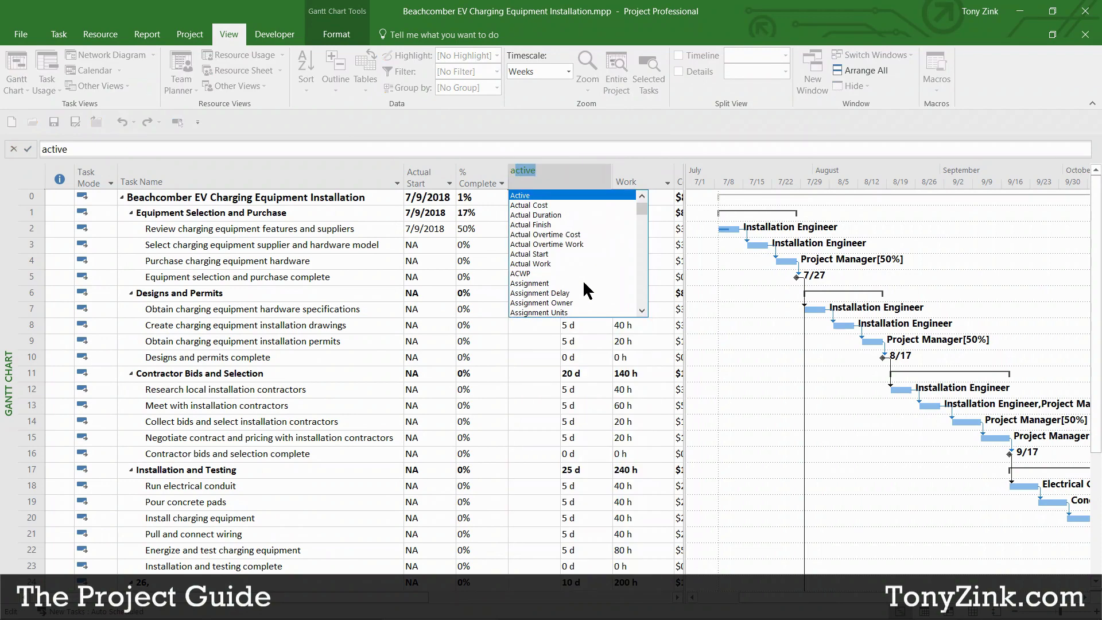
pyautogui.click(552, 230)
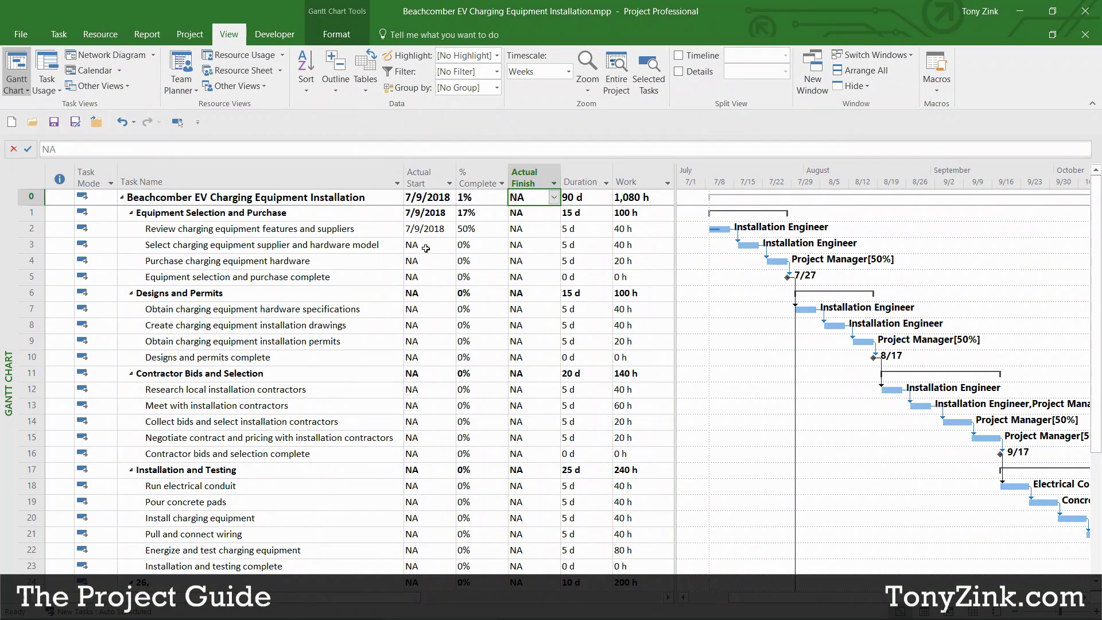
# - Check the review task's 7/9/2018 actual start, then minimize Project to show Smartsheet
pyautogui.click(425, 178)
pyautogui.click(532, 183)
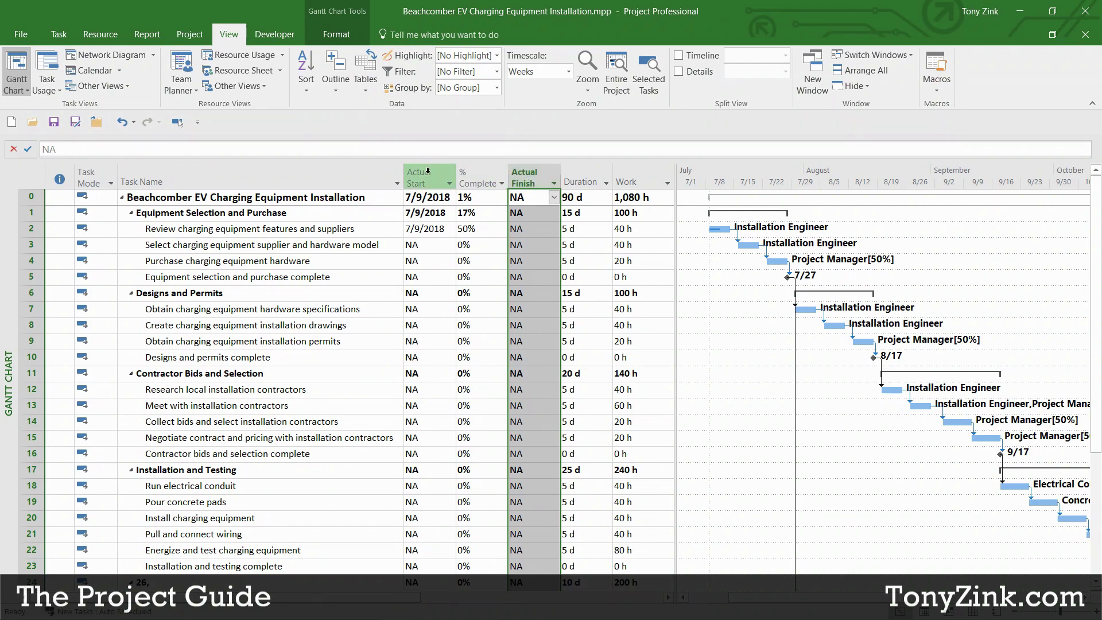
pyautogui.click(430, 230)
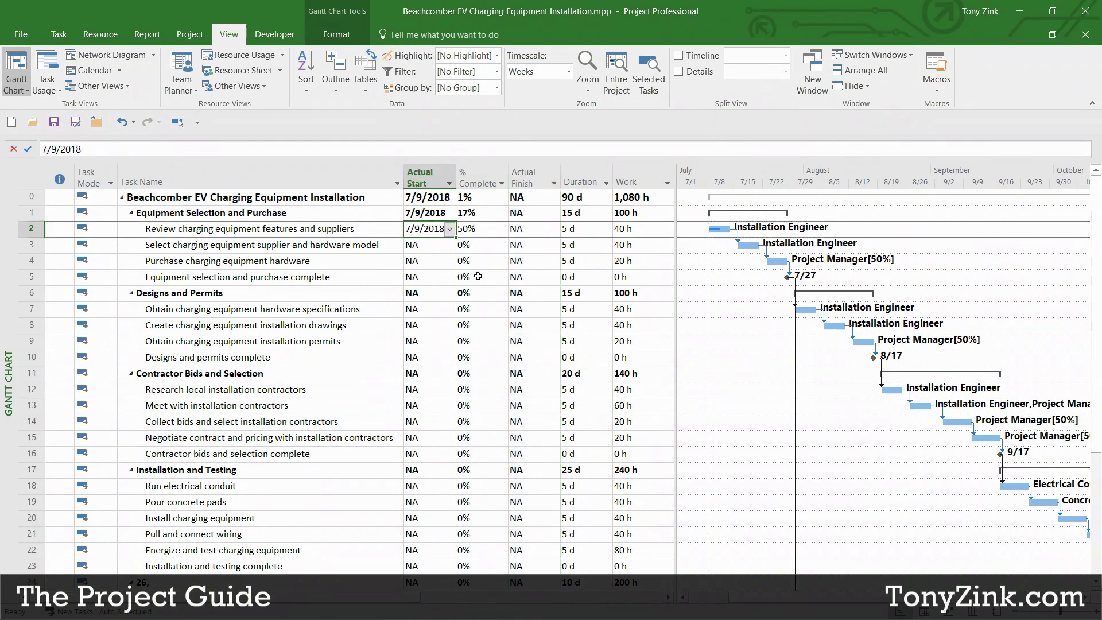
pyautogui.click(1021, 11)
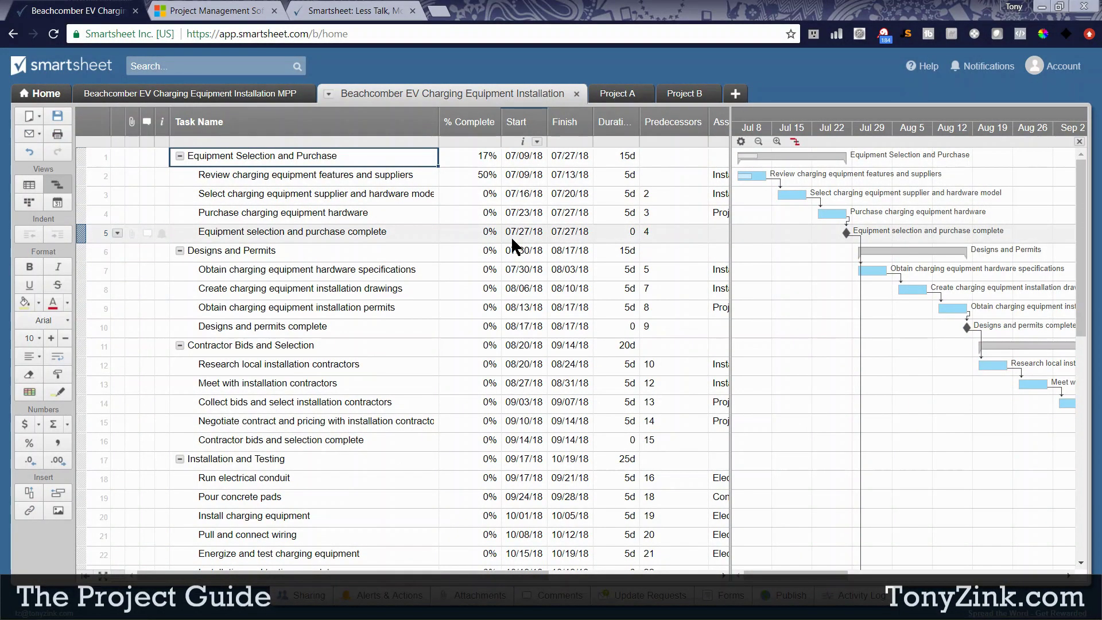
# - Review the task's start and finish dates in Smartsheet, then go to the Microsoft Project page tab
pyautogui.rightClick(517, 123)
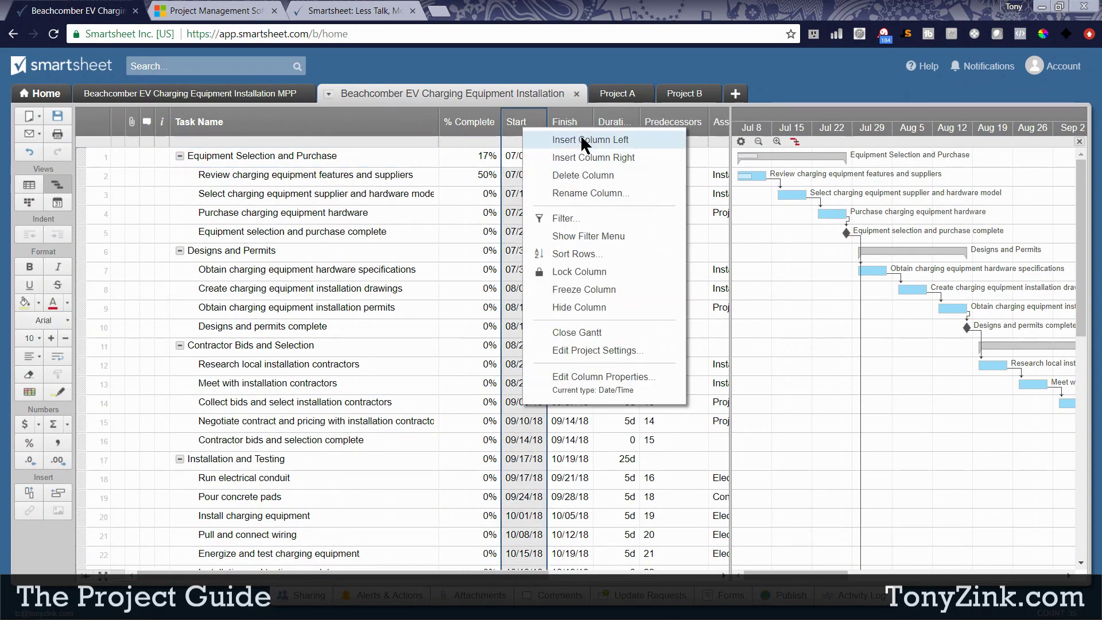
pyautogui.click(406, 173)
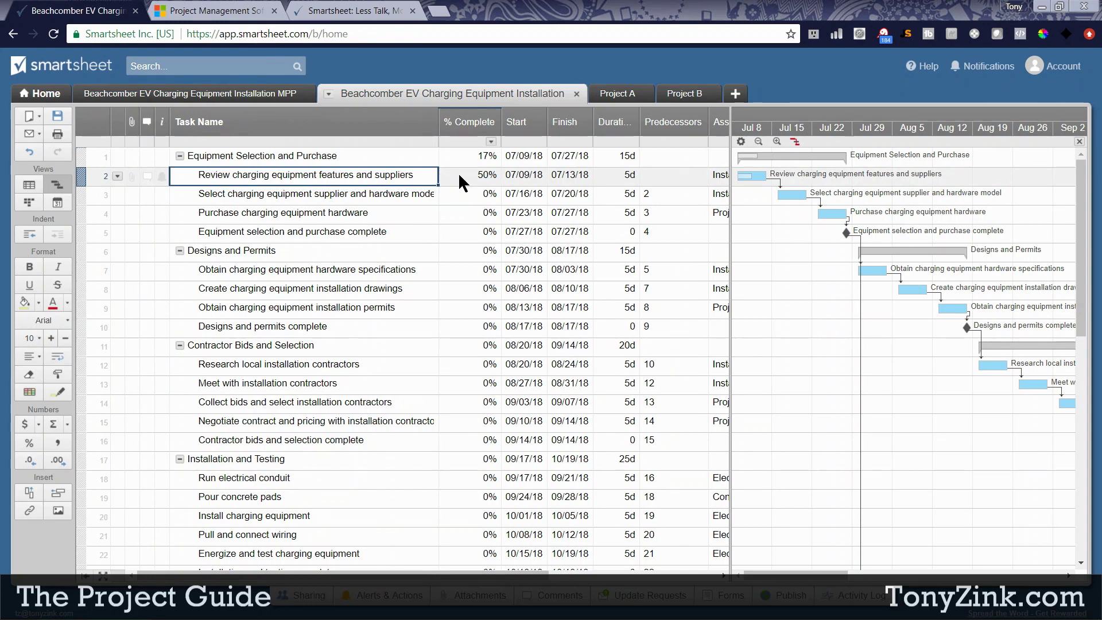
pyautogui.click(524, 175)
pyautogui.click(586, 175)
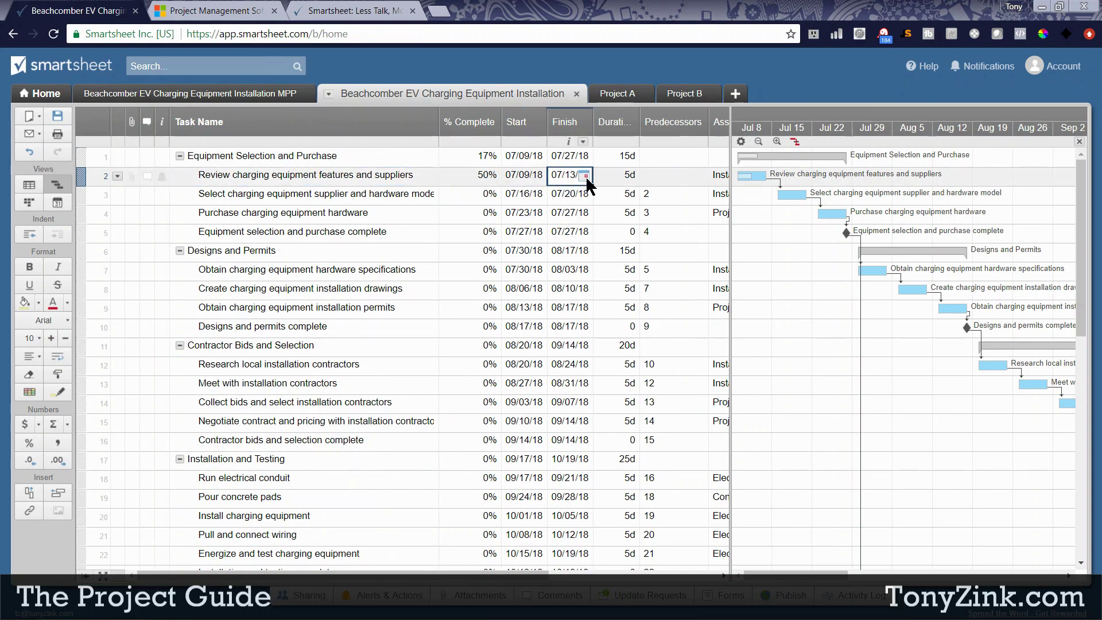
pyautogui.click(419, 175)
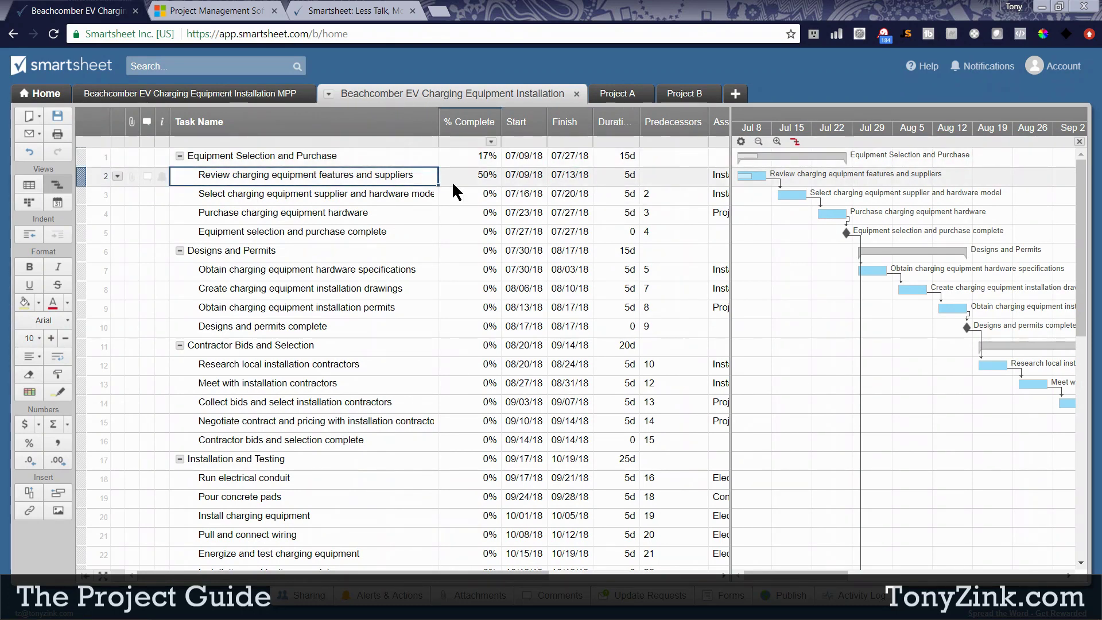
pyautogui.click(217, 13)
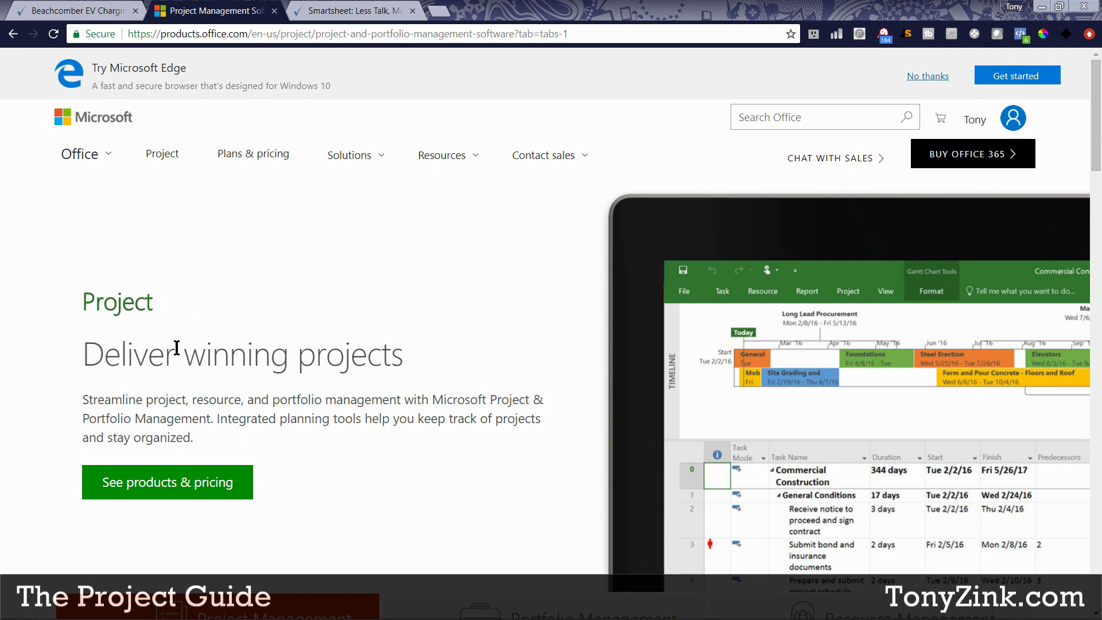
# - Open Project's products & pricing page and view the on-premises Project Professional plan
pyautogui.click(163, 489)
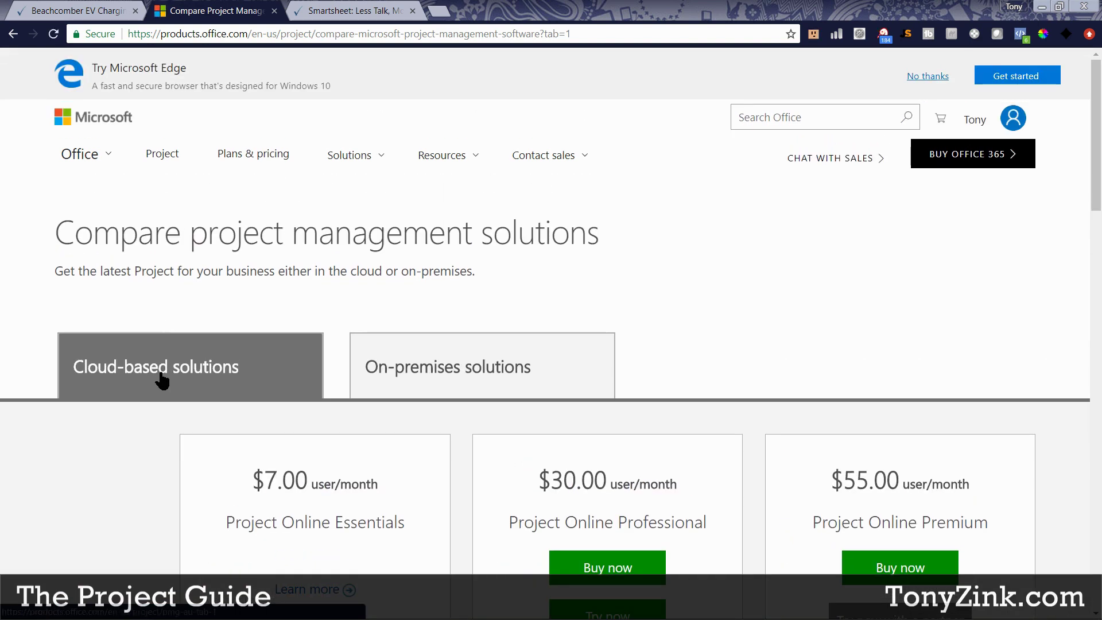
pyautogui.click(443, 376)
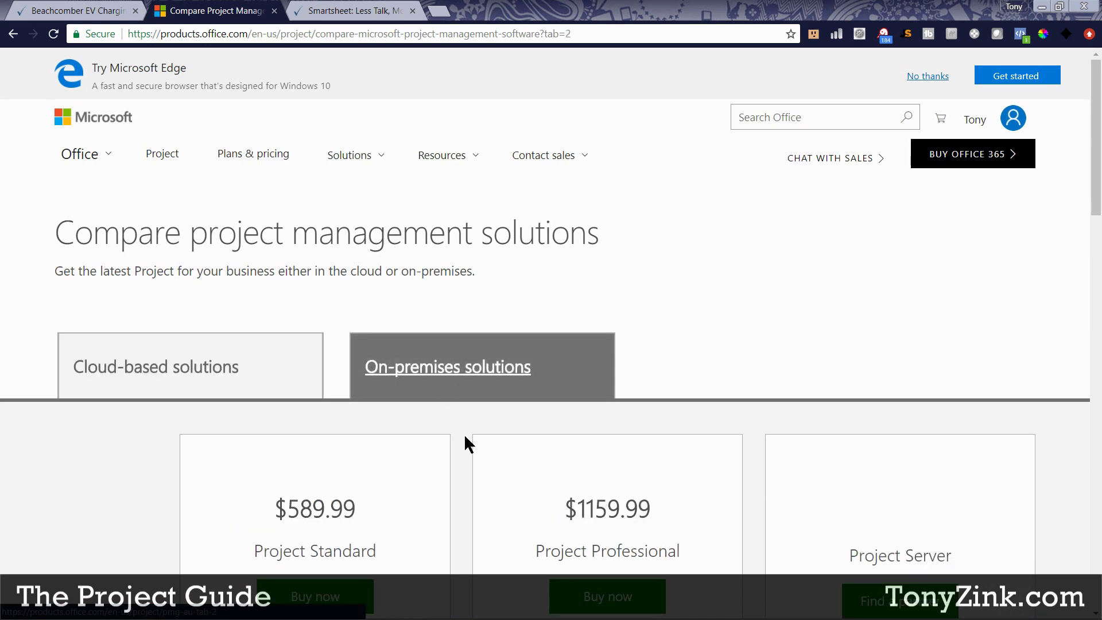
pyautogui.scroll(-3, 464, 433)
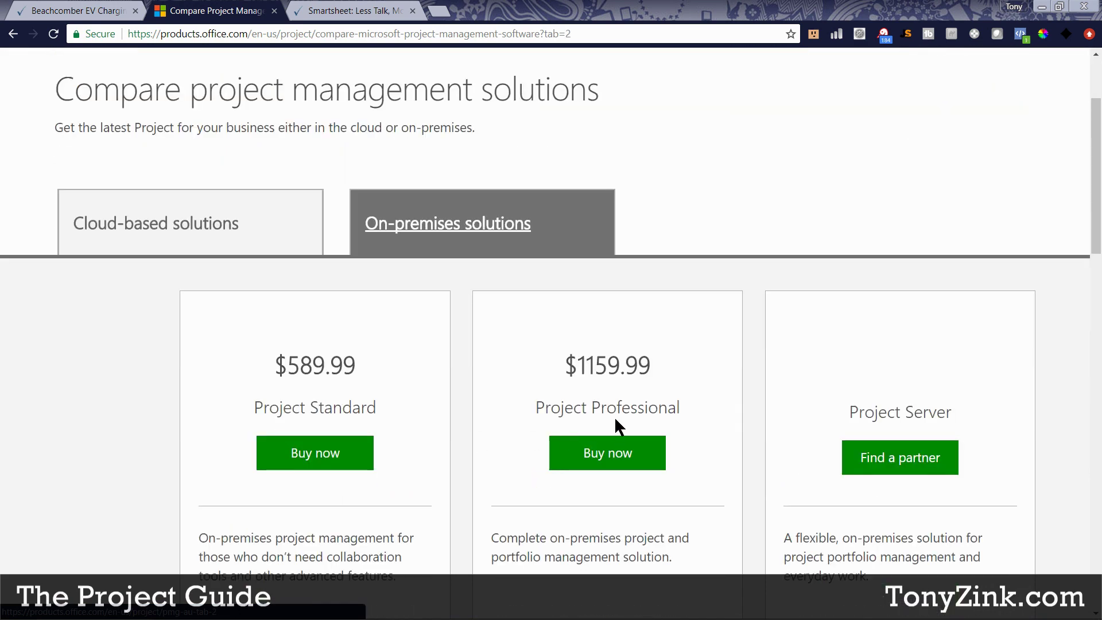
pyautogui.moveTo(529, 408); pyautogui.dragTo(694, 409)
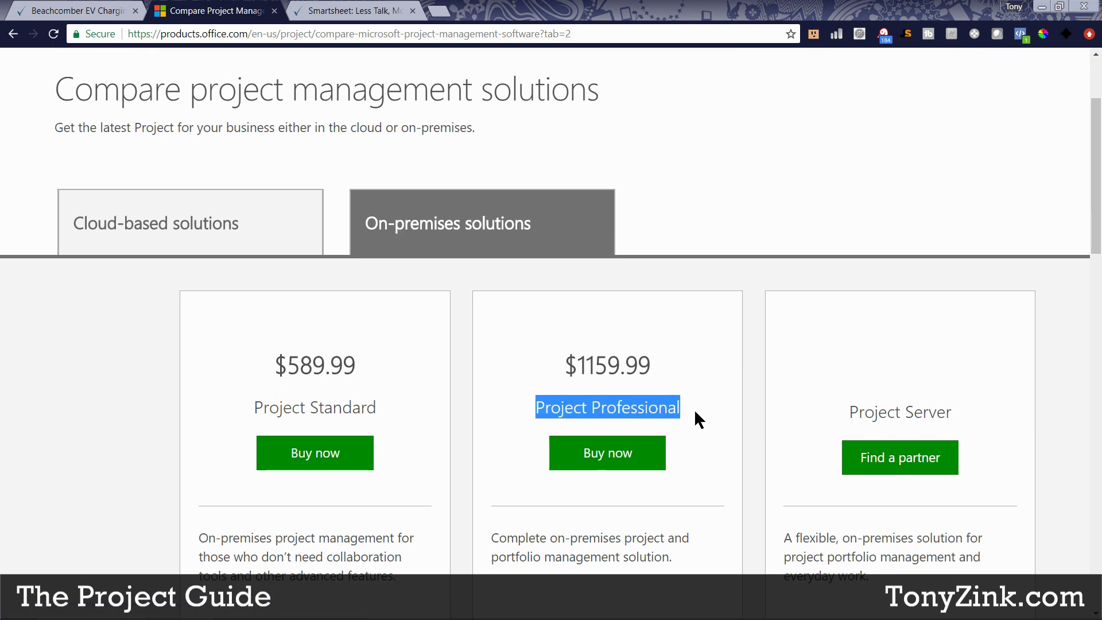
pyautogui.click(456, 387)
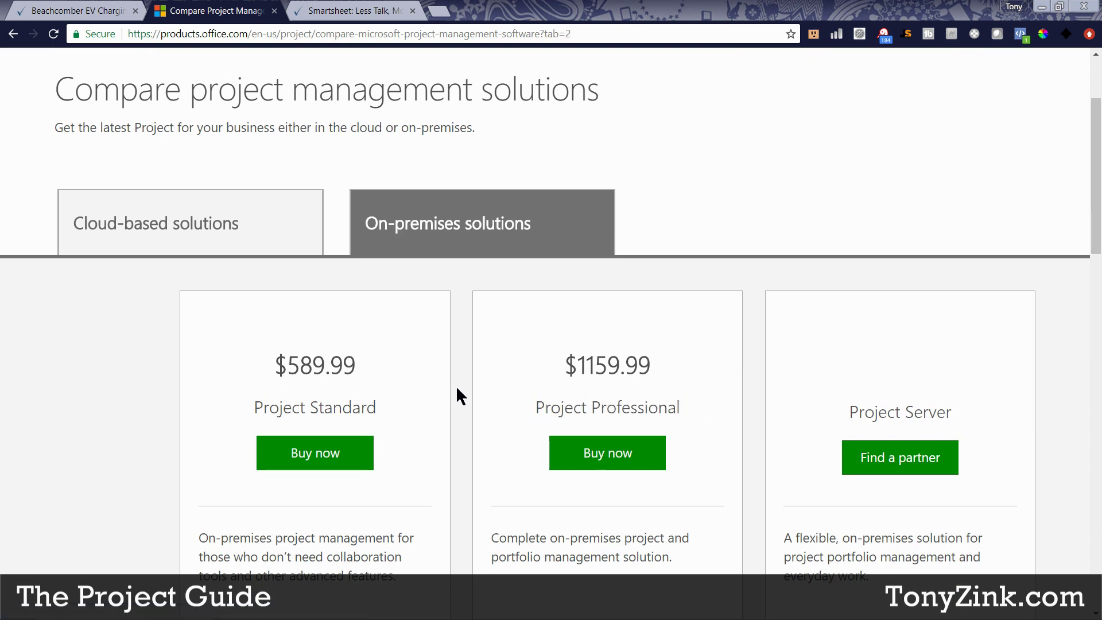
# - Compare cloud-based plans, noting Project Online Premium at $55.00, then go to Smartsheet's homepage
pyautogui.click(221, 226)
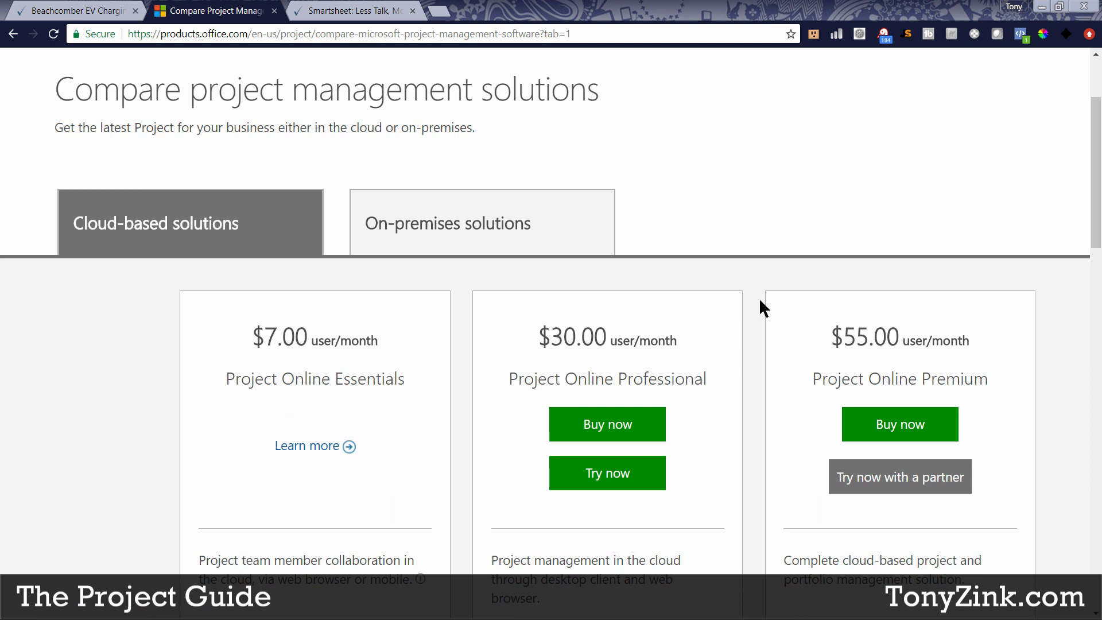
pyautogui.moveTo(813, 379); pyautogui.dragTo(988, 380)
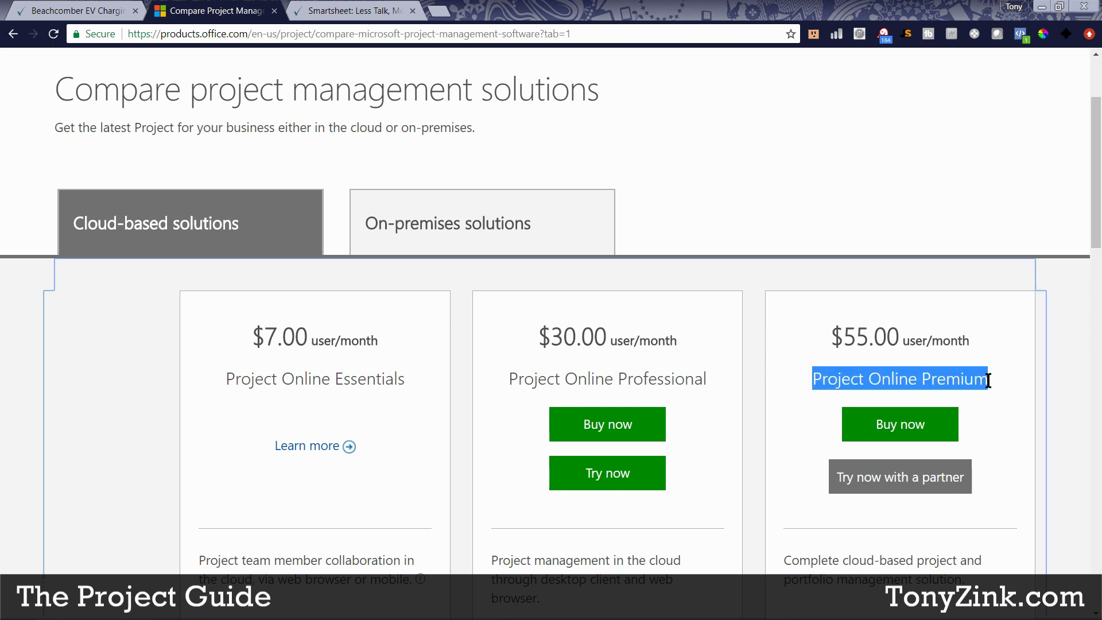
pyautogui.scroll(-2, 988, 380)
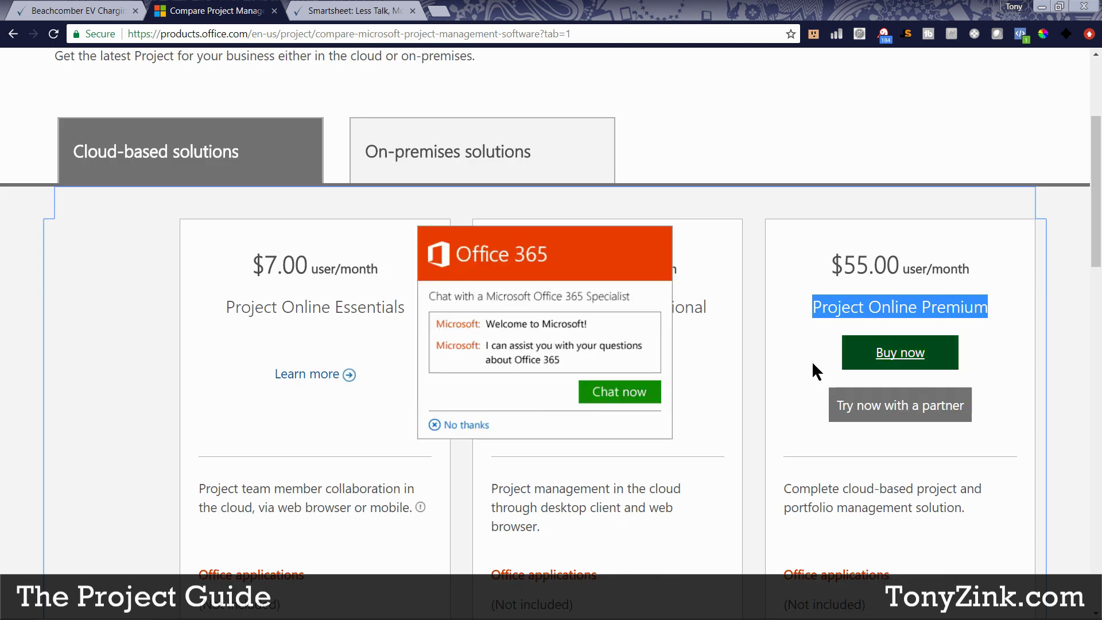
pyautogui.click(453, 426)
pyautogui.moveTo(830, 265); pyautogui.dragTo(985, 293)
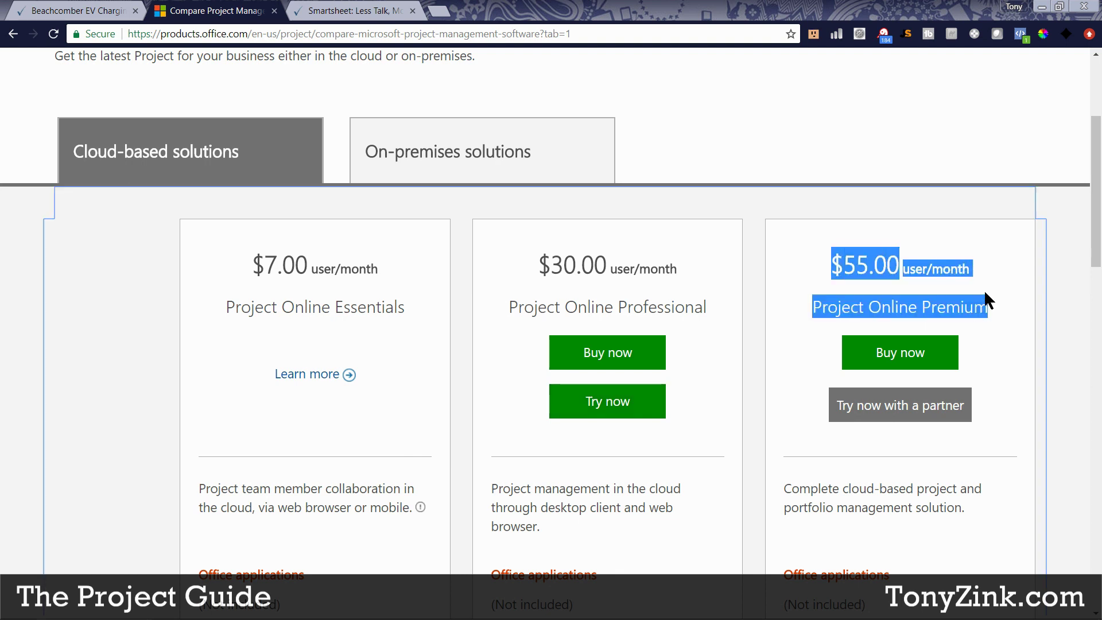
pyautogui.click(753, 259)
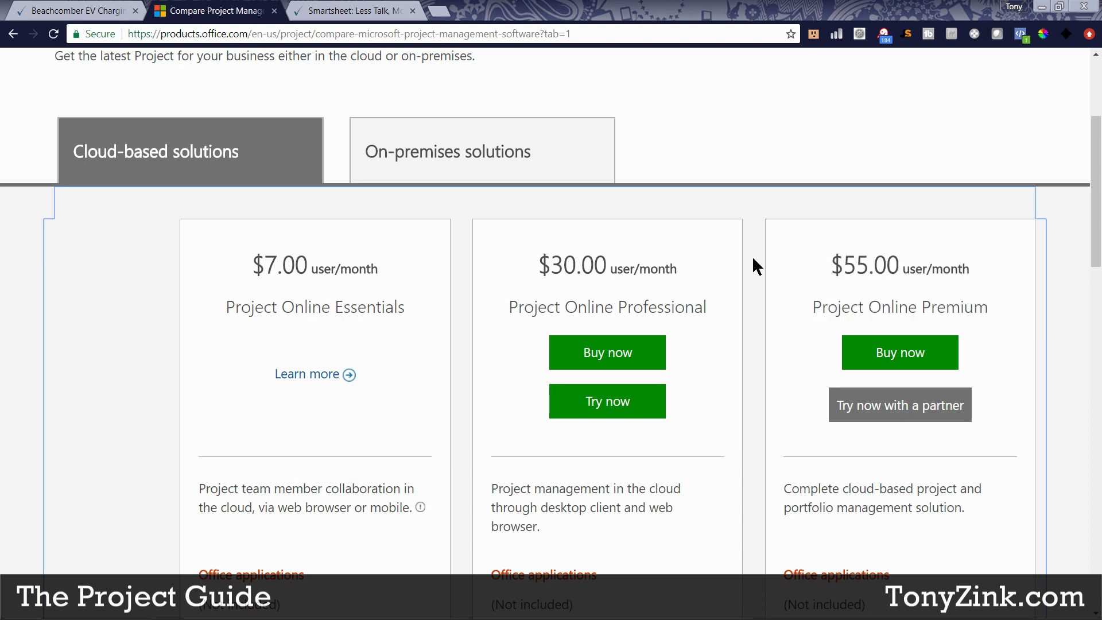
pyautogui.scroll(4, 752, 256)
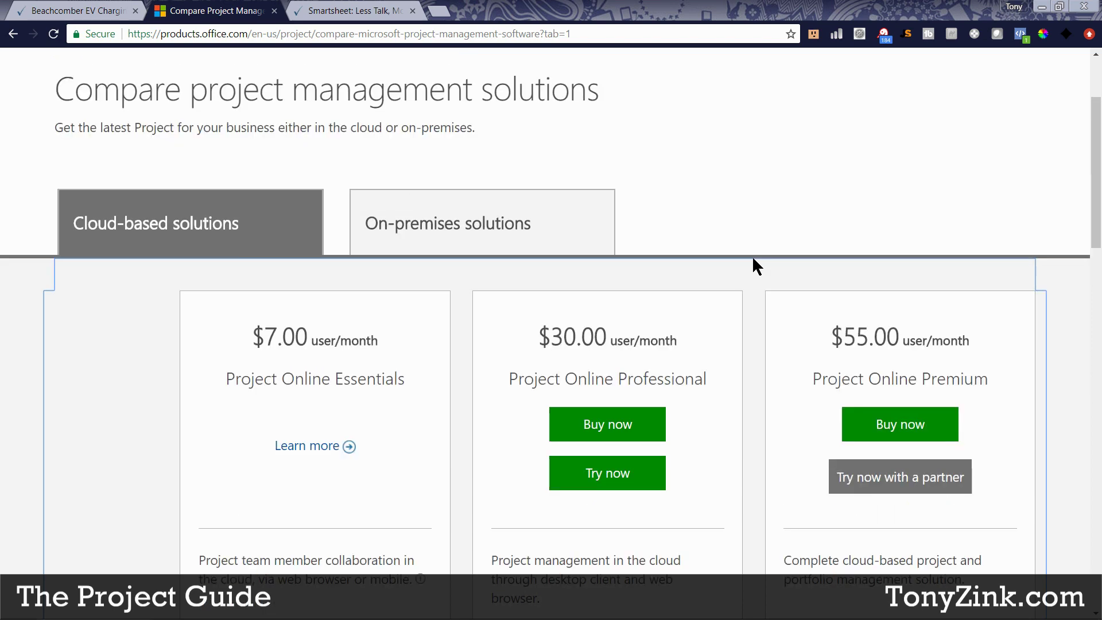
pyautogui.click(353, 10)
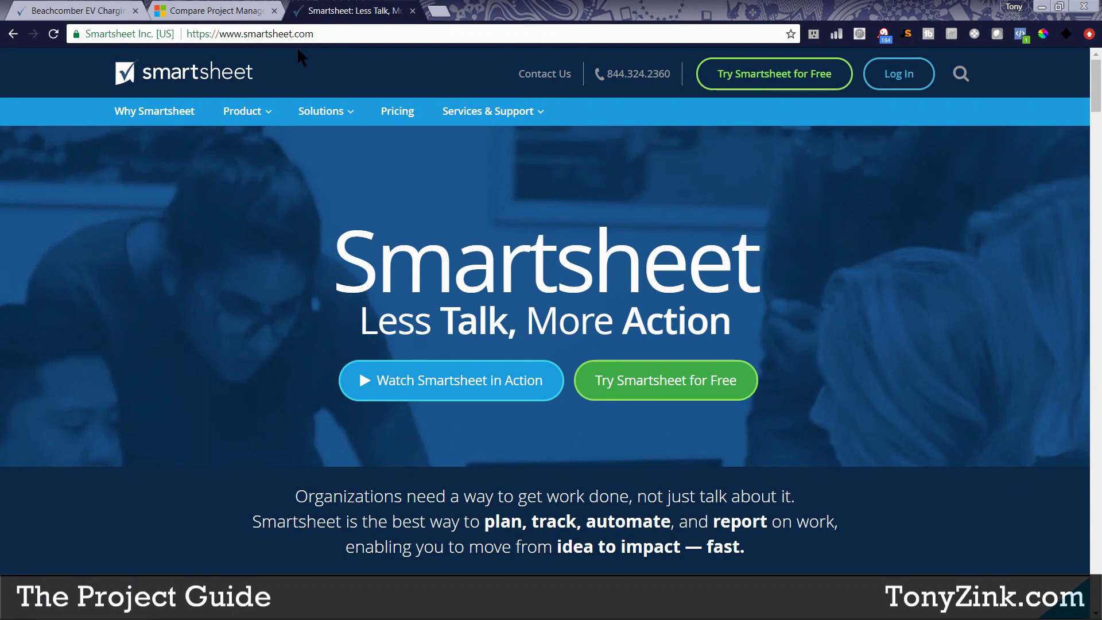
# - Open Smartsheet's pricing page, close the live chat, and note the Individual and Enterprise plans
pyautogui.click(399, 110)
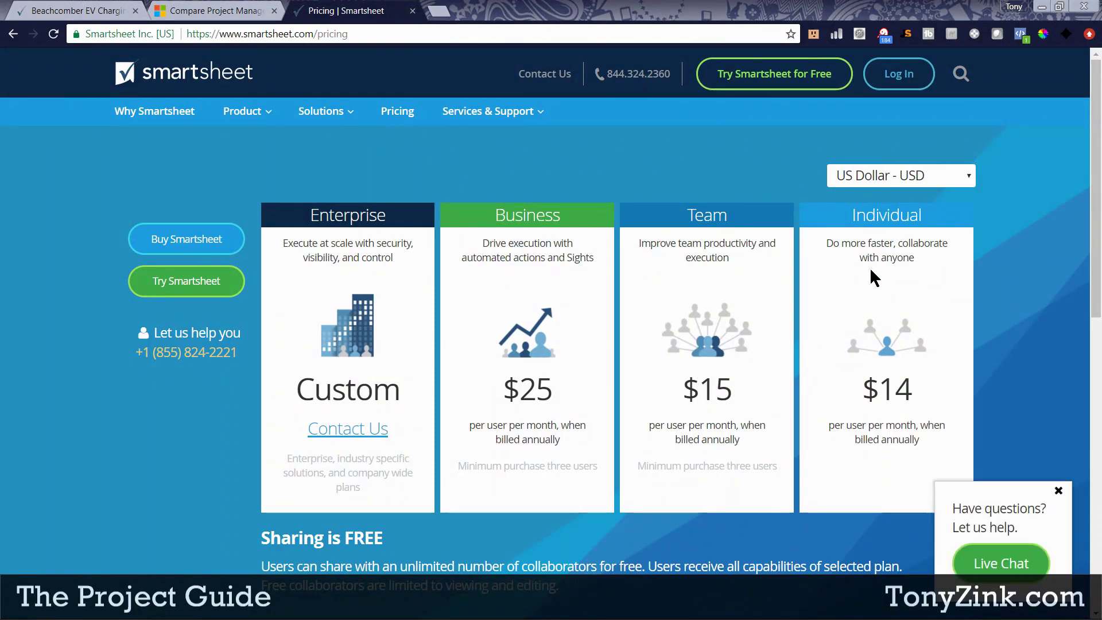
pyautogui.click(1058, 491)
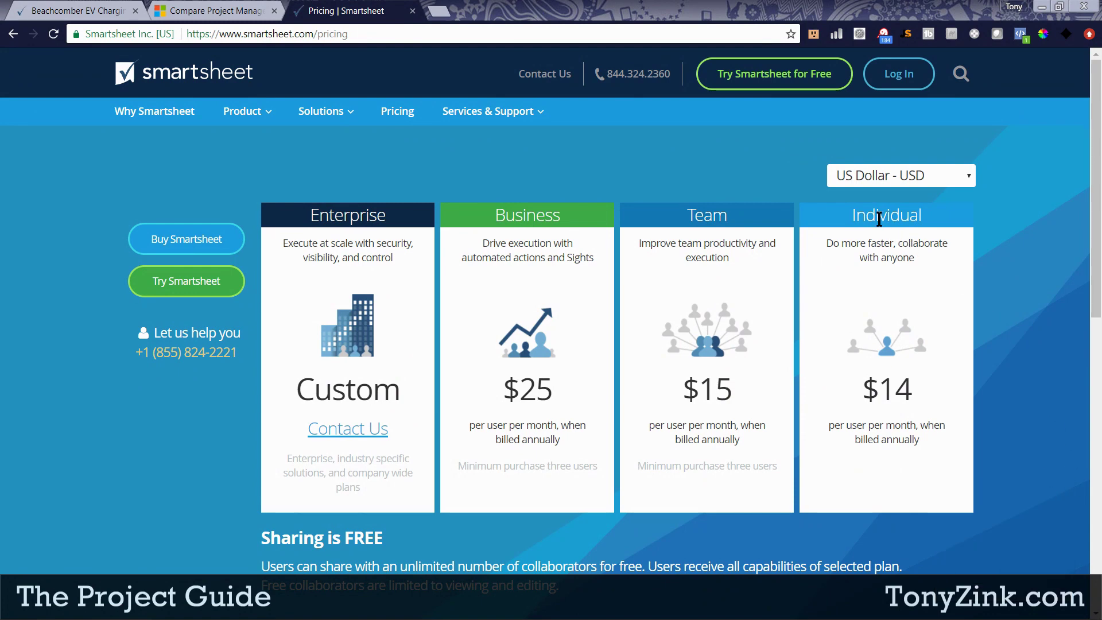
pyautogui.moveTo(855, 215); pyautogui.dragTo(935, 213)
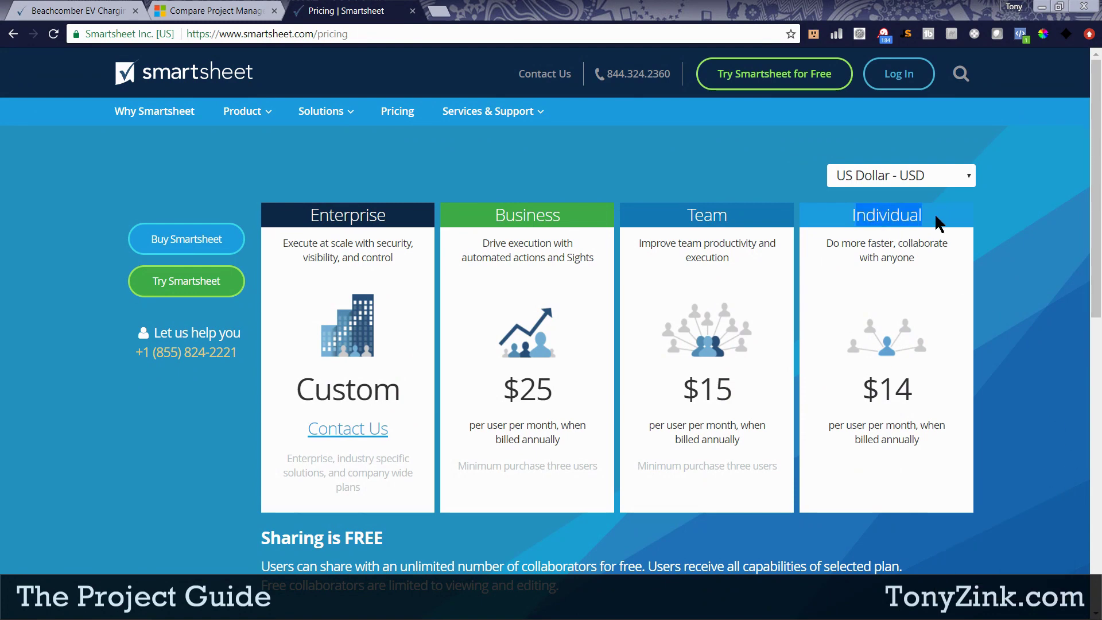
pyautogui.click(704, 217)
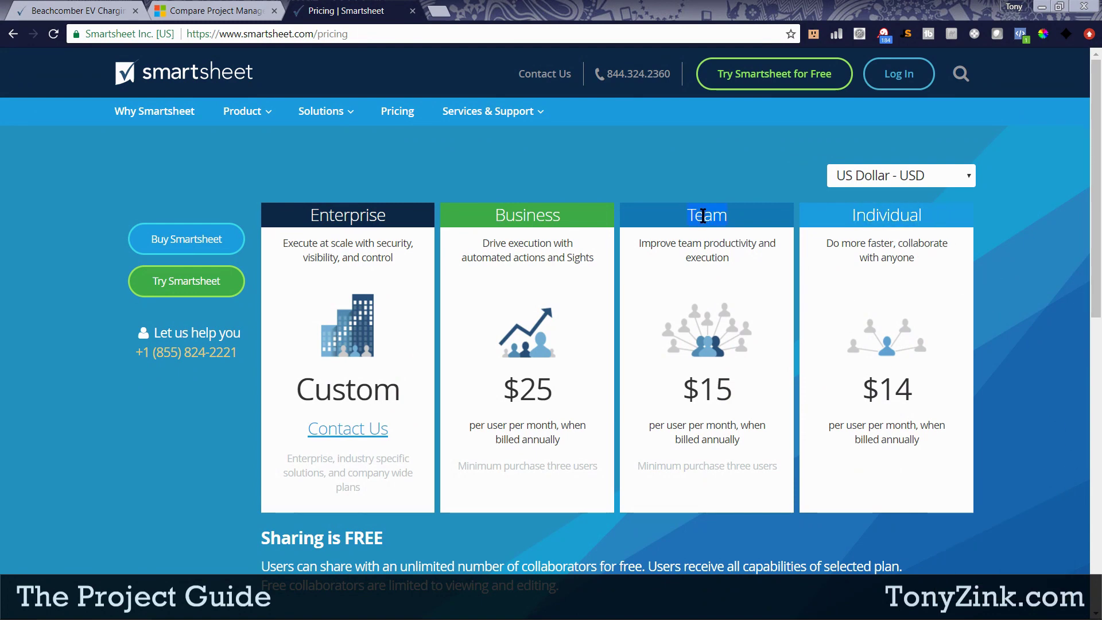
pyautogui.doubleClick(361, 216)
pyautogui.click(508, 183)
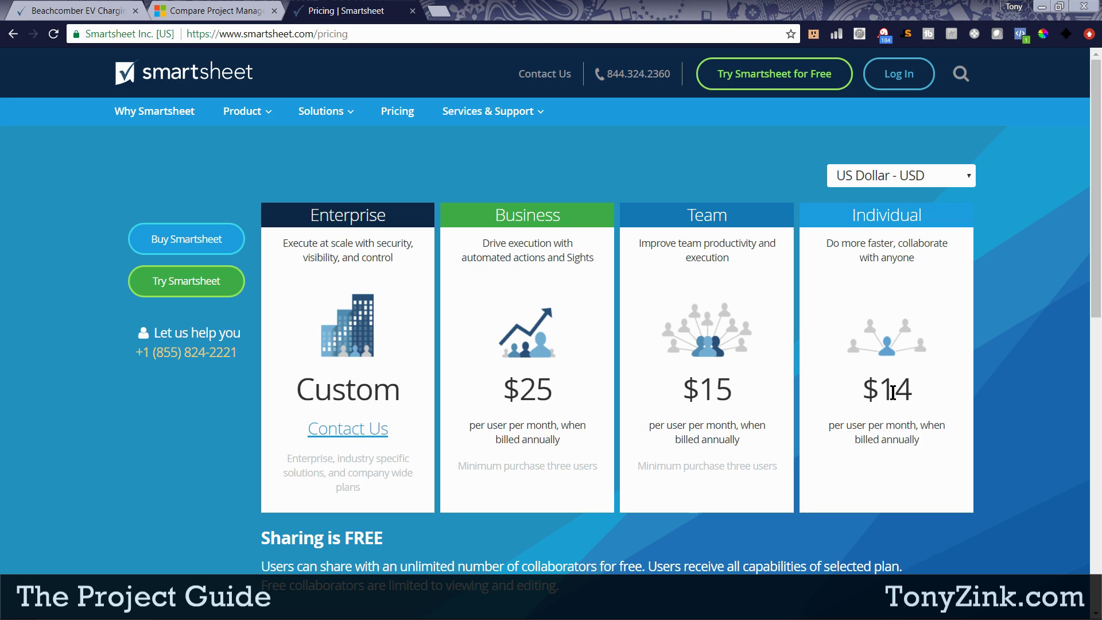
# - Compare plan prices: Individual $14, Team $15, Business $25, plus billing and minimum-purchase notes
pyautogui.moveTo(873, 392); pyautogui.dragTo(923, 390)
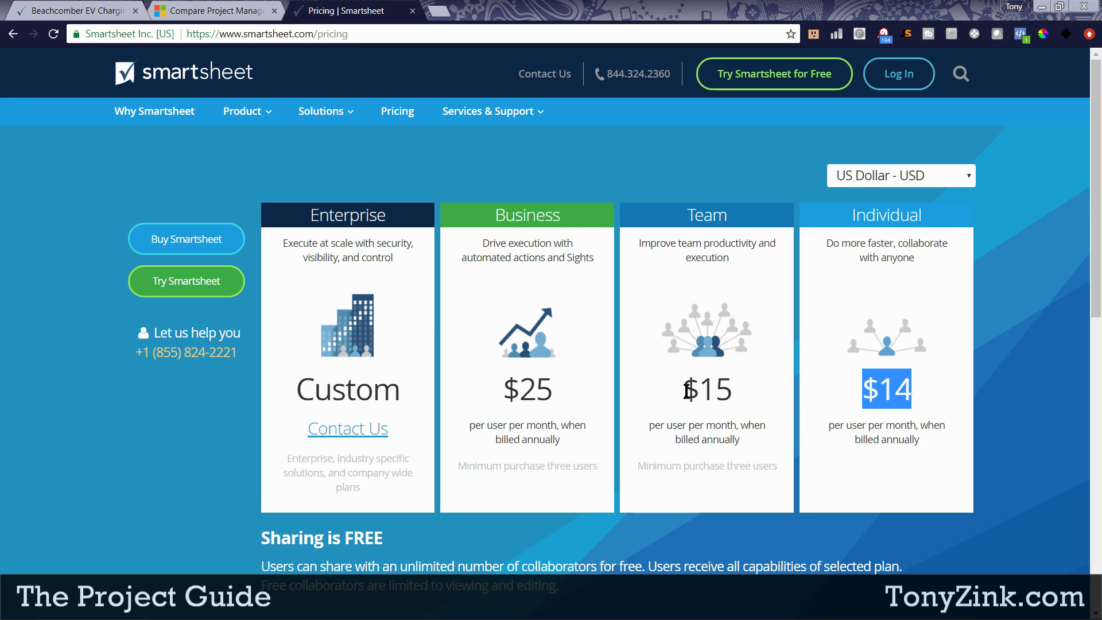
pyautogui.moveTo(686, 391); pyautogui.dragTo(763, 395)
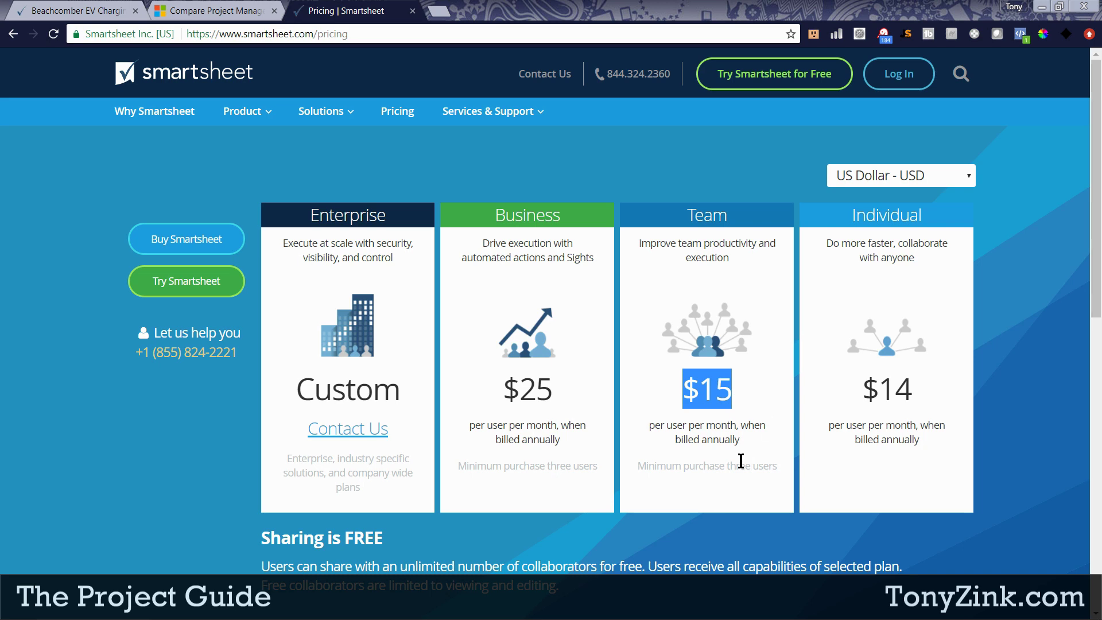
pyautogui.moveTo(676, 440); pyautogui.dragTo(741, 441)
pyautogui.click(657, 471)
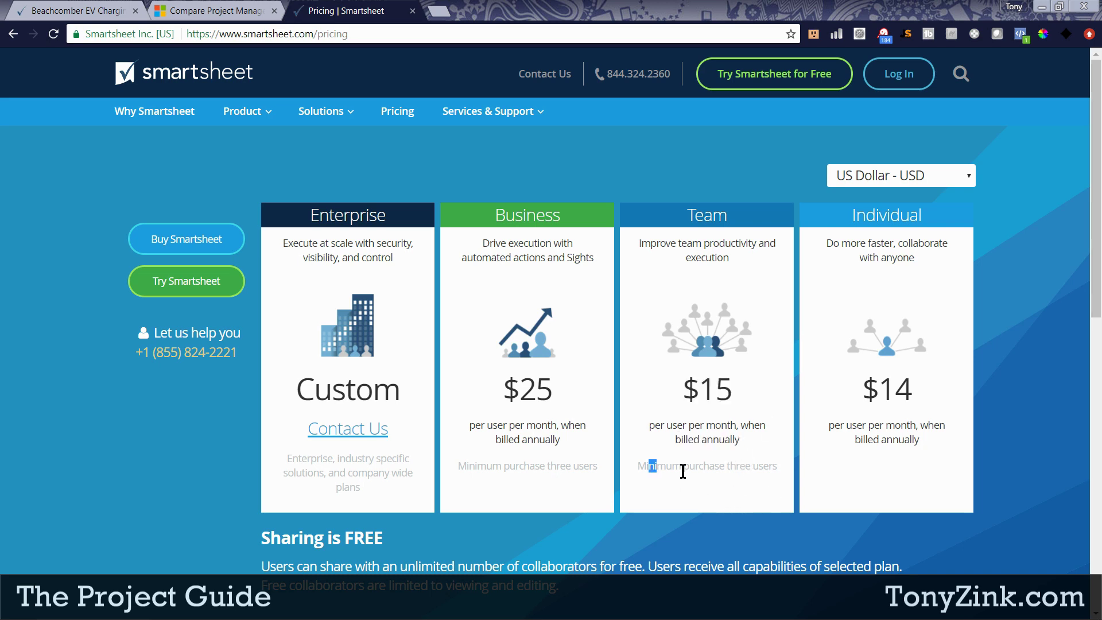
pyautogui.moveTo(657, 471); pyautogui.dragTo(773, 472)
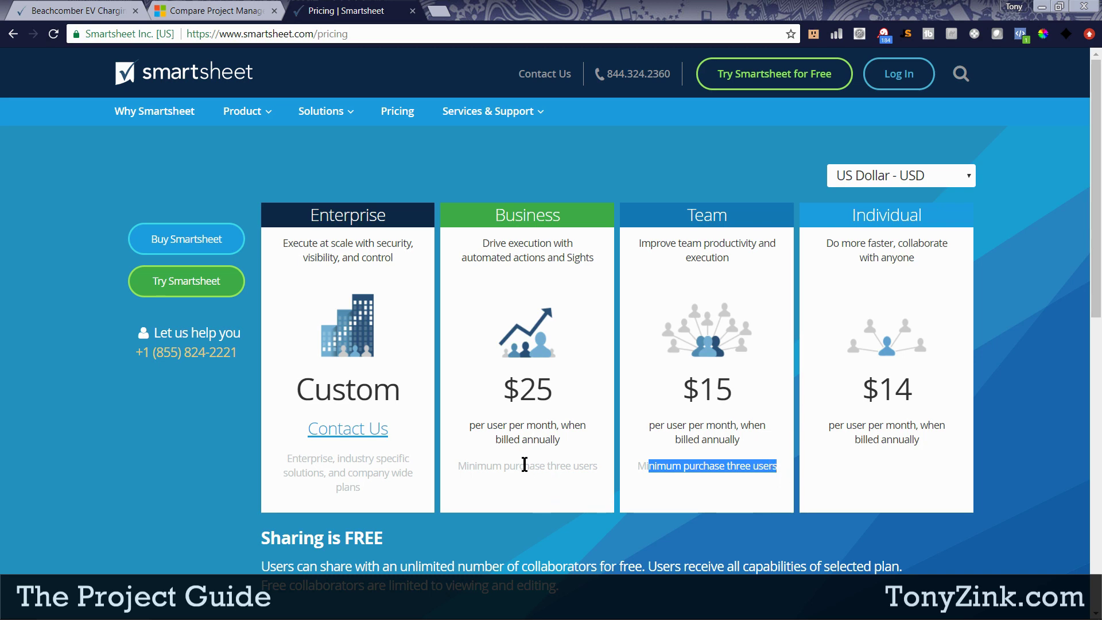
pyautogui.moveTo(505, 391); pyautogui.dragTo(577, 401)
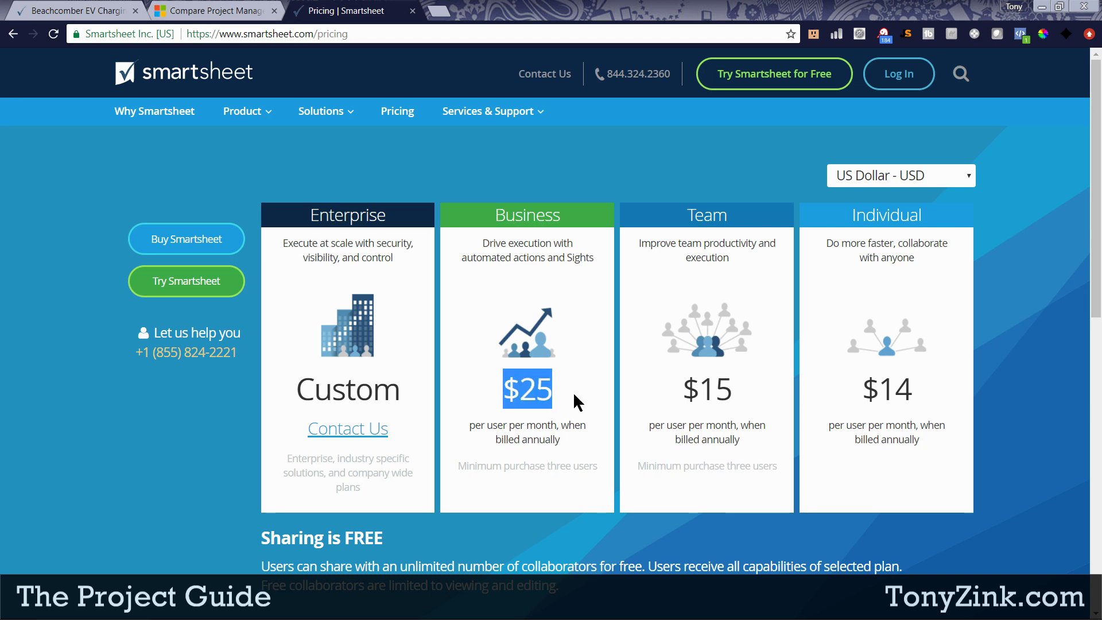
pyautogui.moveTo(487, 467); pyautogui.dragTo(596, 470)
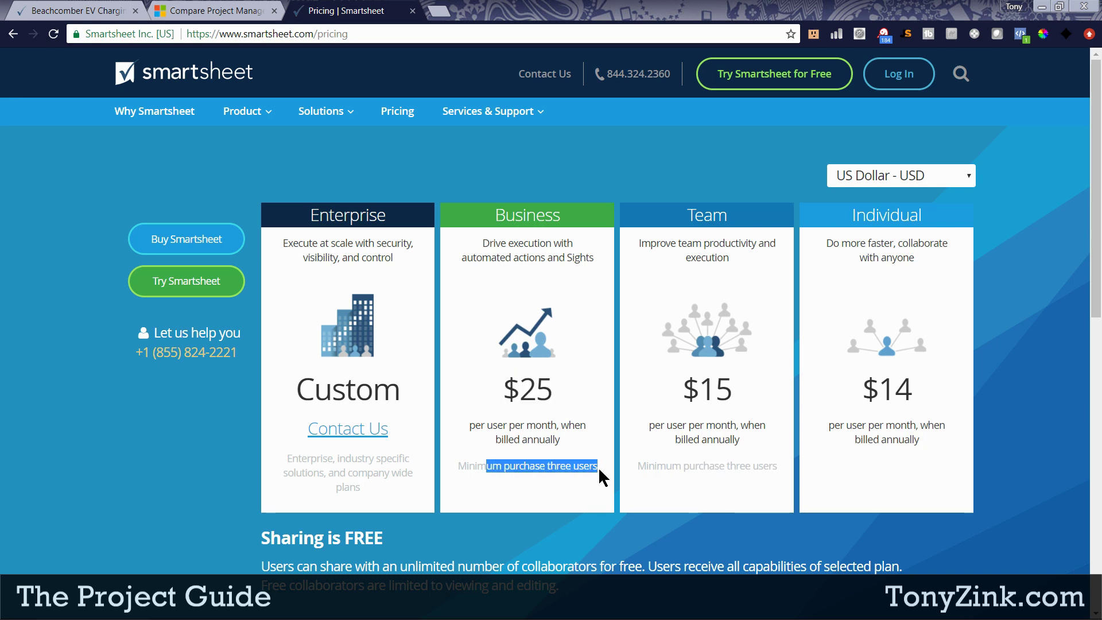
pyautogui.click(608, 480)
# - Expand the See Plan Features comparison table and scroll through it
pyautogui.scroll(-7, 607, 480)
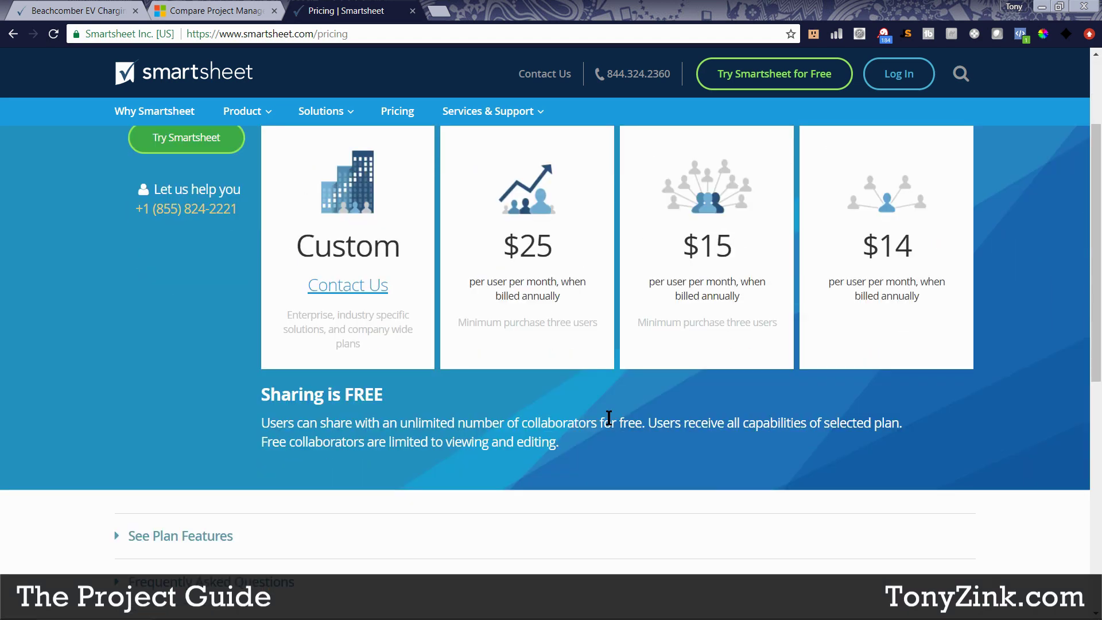
pyautogui.click(185, 251)
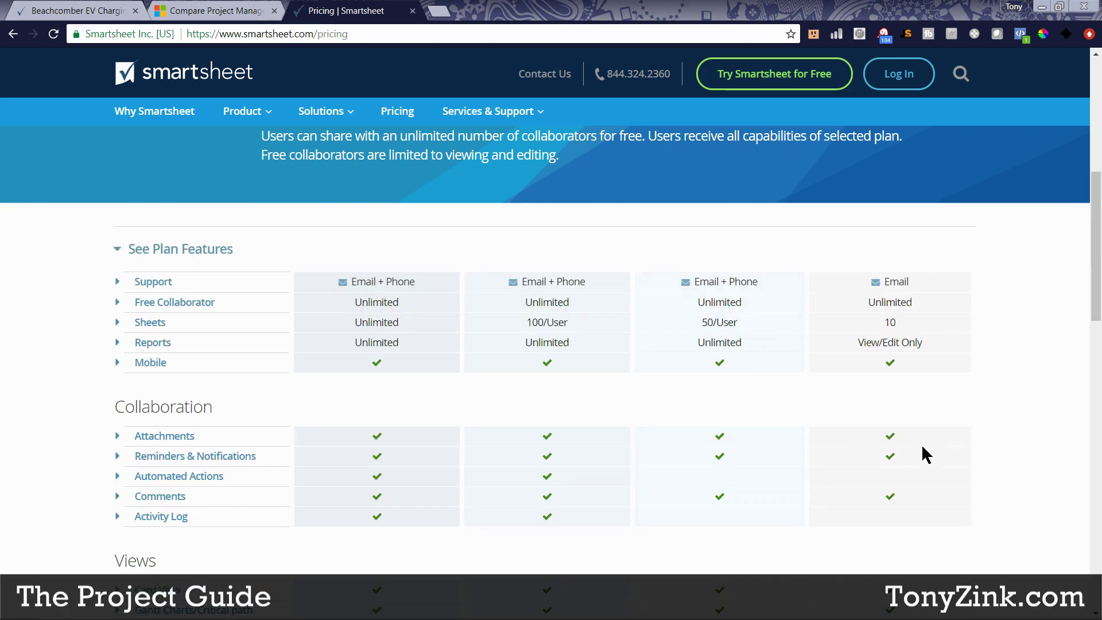
pyautogui.scroll(-5, 1000, 443)
pyautogui.scroll(4, 1001, 443)
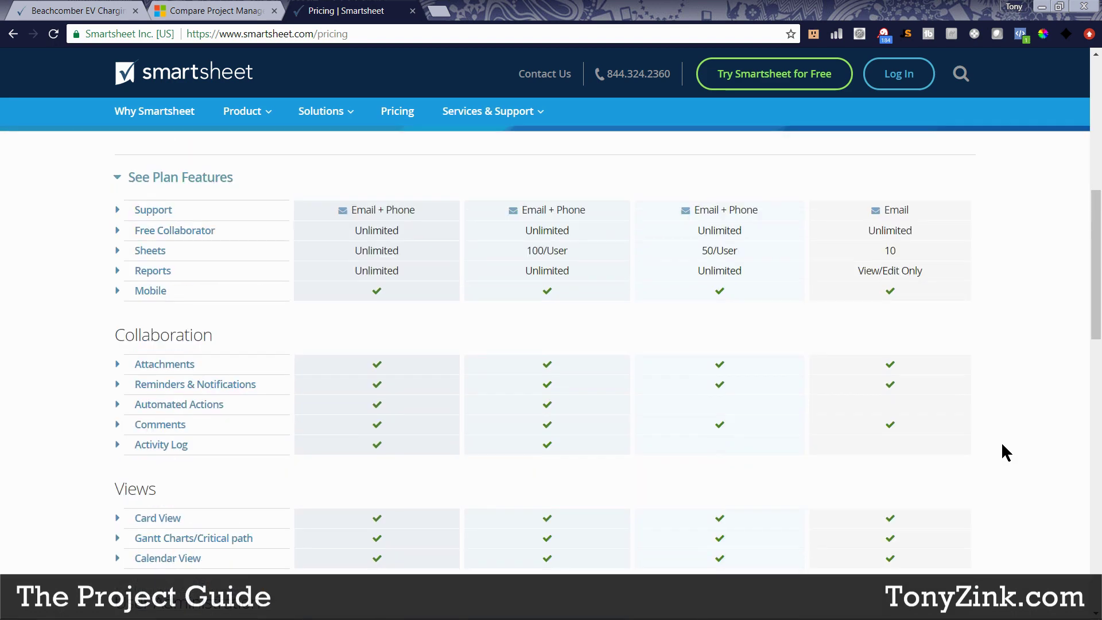
pyautogui.scroll(6, 1003, 445)
pyautogui.scroll(-7, 1012, 446)
pyautogui.scroll(-1, 1015, 449)
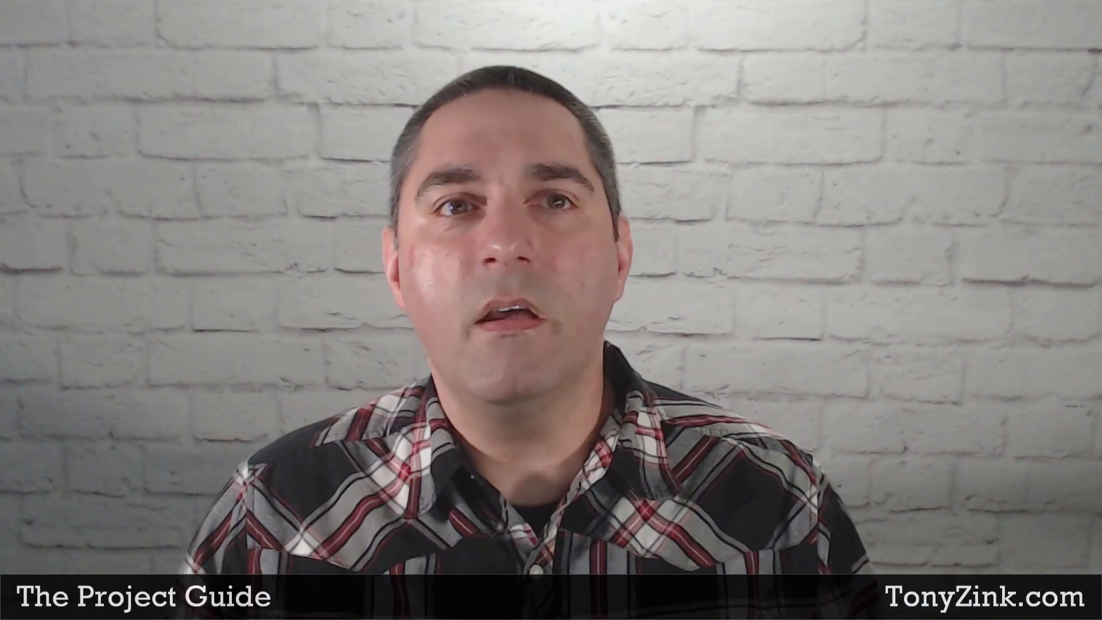